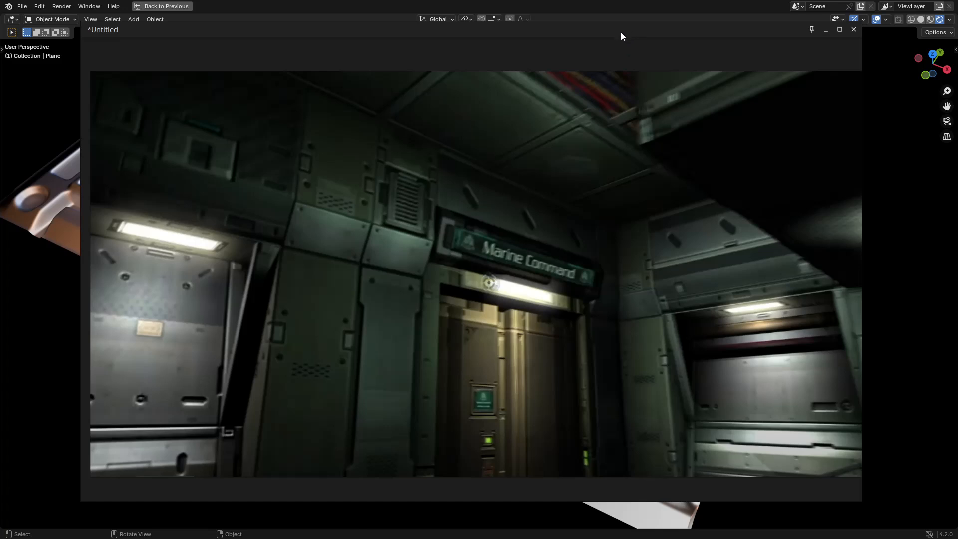
- Move the reference image out of the way and save the panel scene as Panel_01.blend on the Desktop
left_click_drag(621, 32, 0, 44)
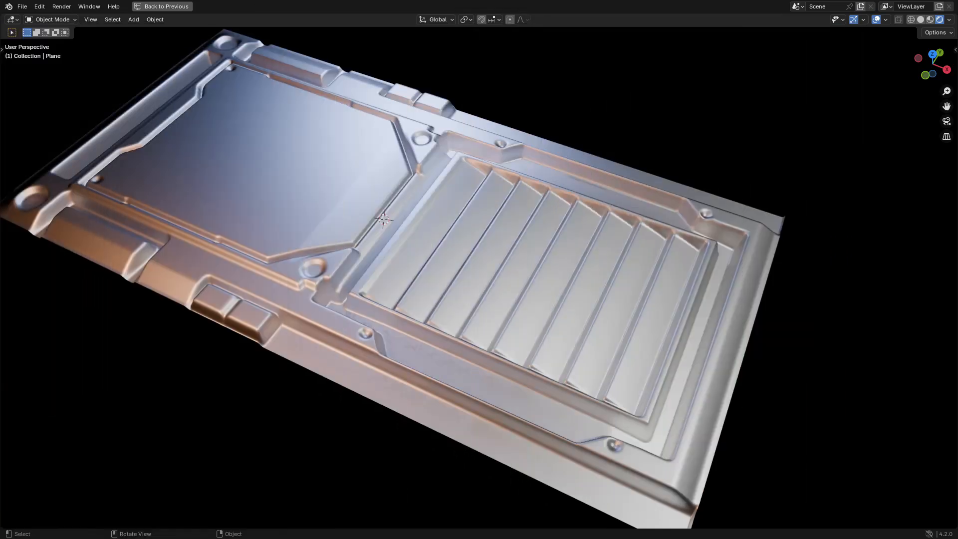
left_click_drag(486, 186, 483, 229)
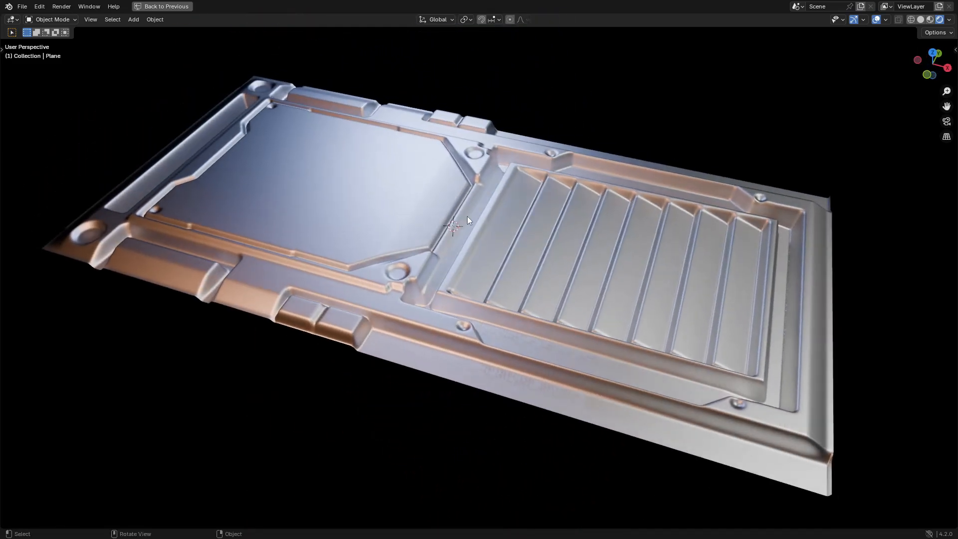
left_click(22, 6)
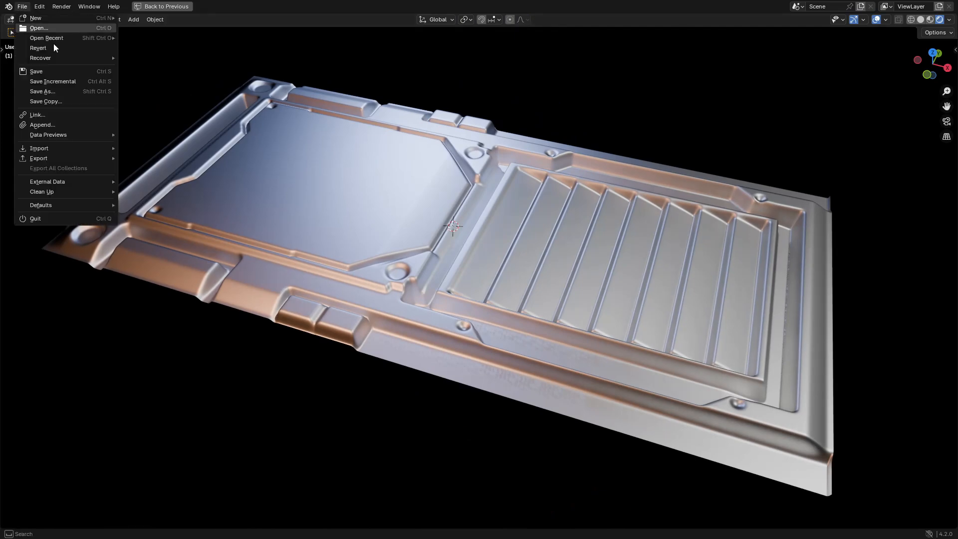
left_click(50, 92)
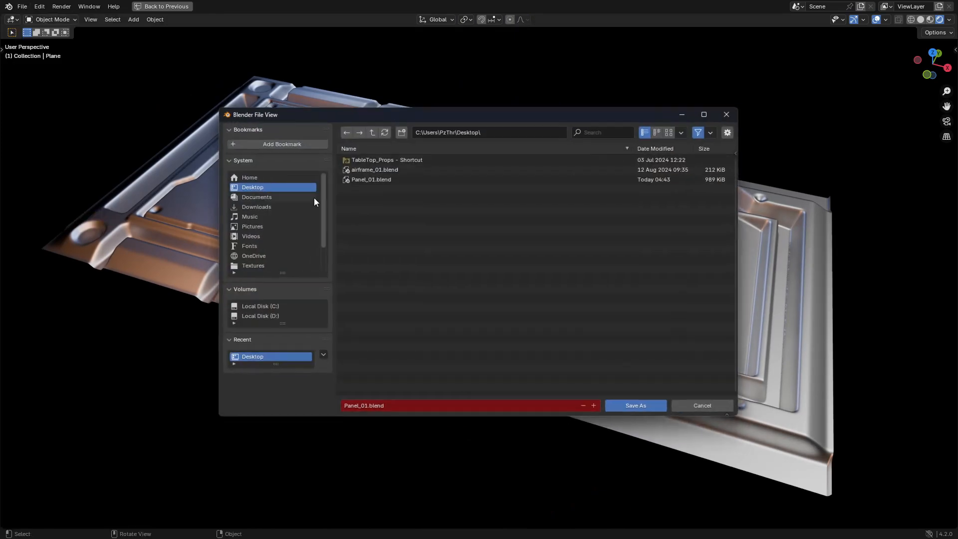
left_click(609, 411)
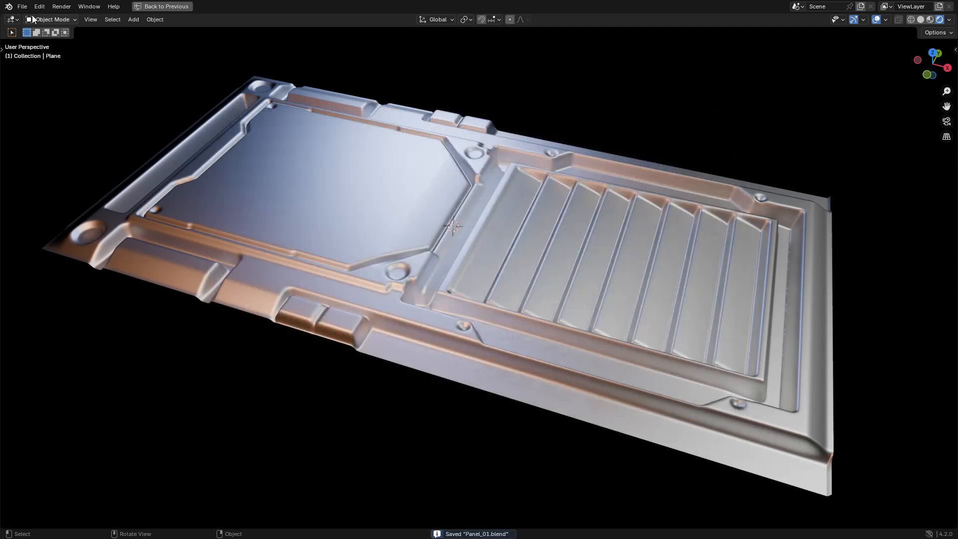
- Start a new General scene in Blender
left_click(22, 6)
mouse_move(29, 16)
left_click(150, 17)
scroll(377, 250, "up", 2)
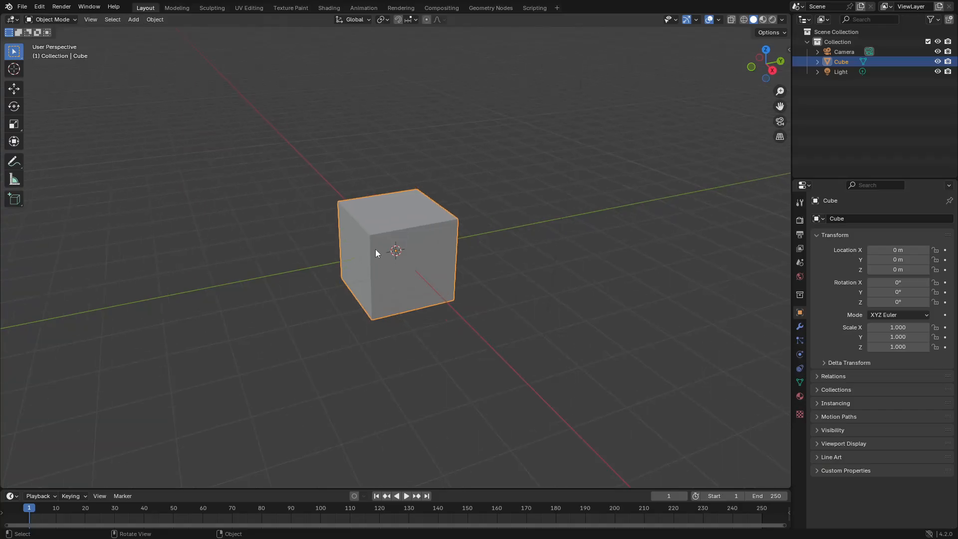
mouse_move(376, 250)
left_mouse_down()
mouse_move(385, 248)
mouse_move(365, 260)
left_mouse_up()
scroll(409, 245, "down", 2)
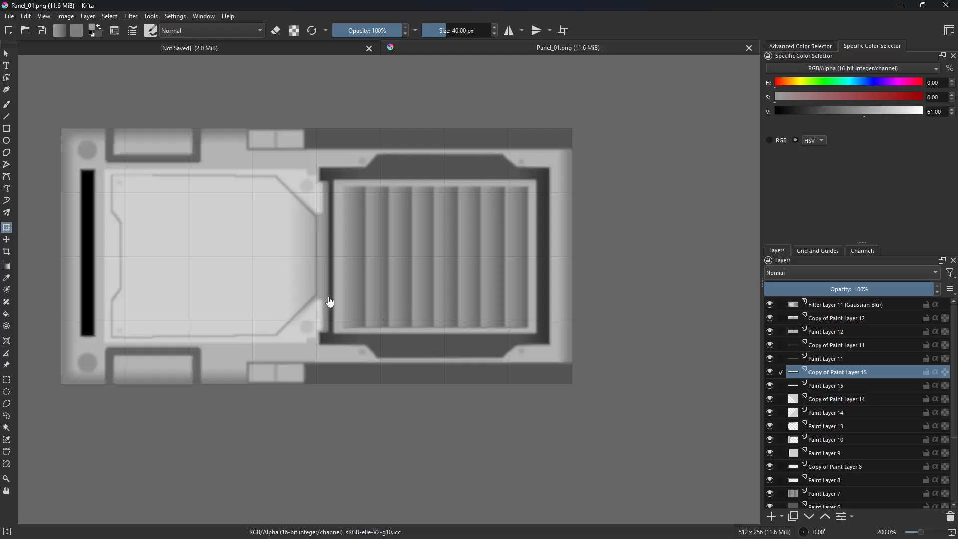
- Switch to Krita, close both open images including Panel_01.png, and clear the recent images list
scroll(329, 301, "up", 3)
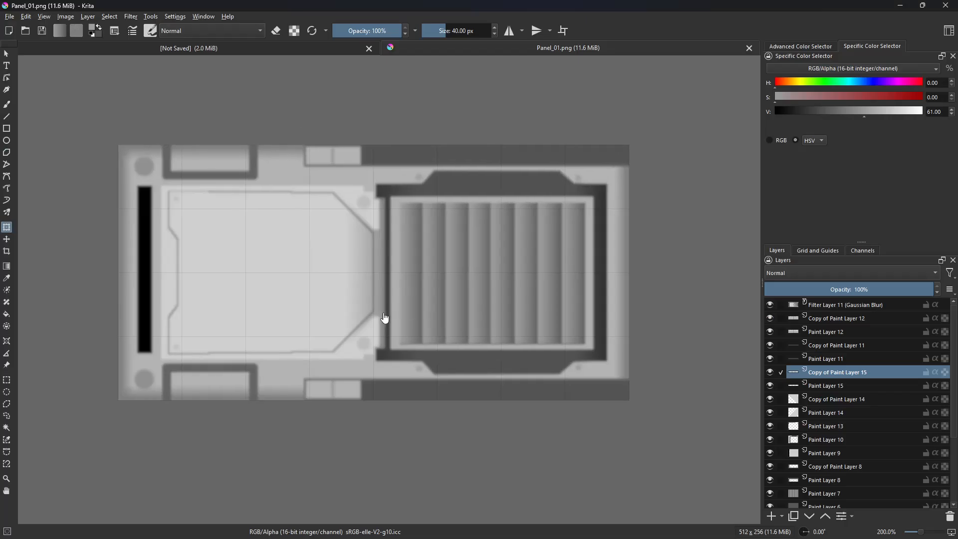
scroll(414, 316, "down", 1)
left_click_drag(411, 324, 430, 318)
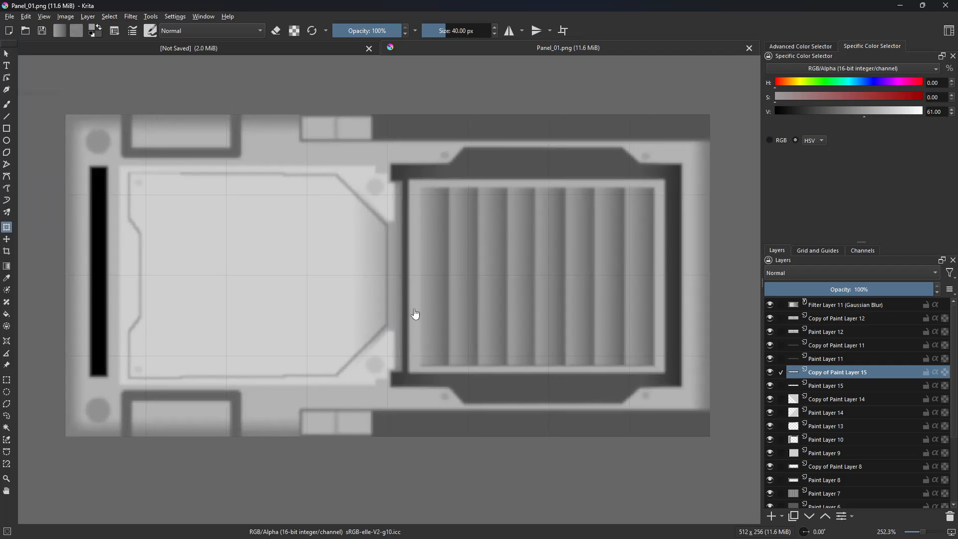
left_click(749, 48)
left_click(749, 48)
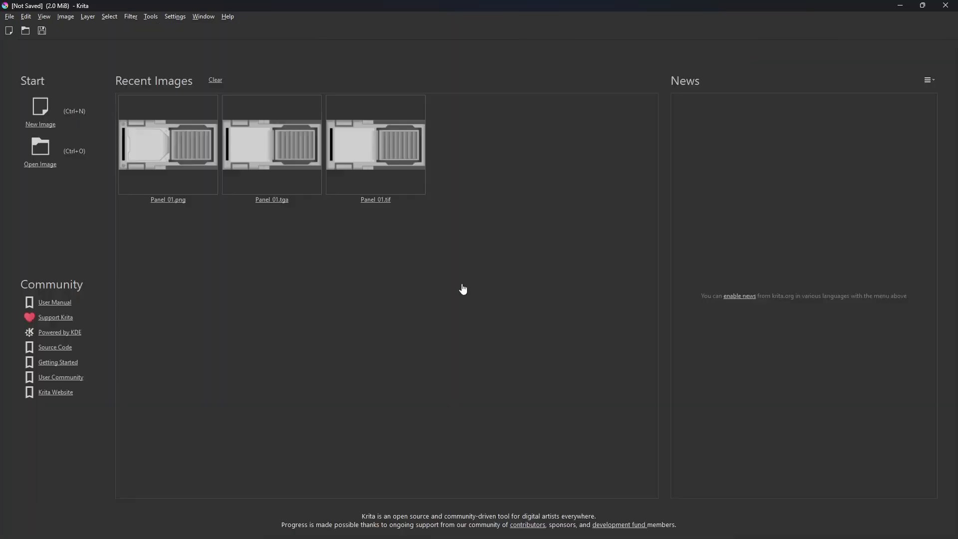
left_click(215, 80)
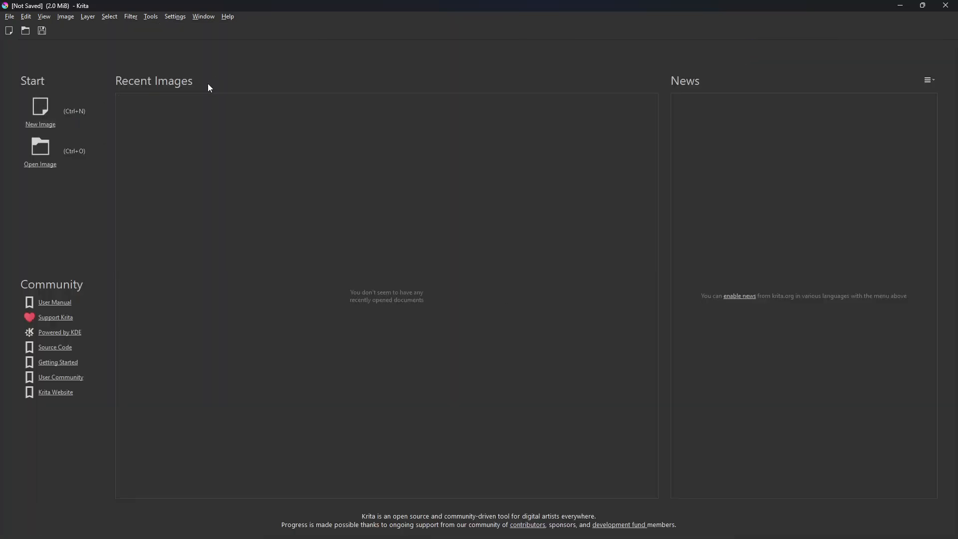
- Create a 512 × 256 px, 16-bit integer RGB/Alpha document with two layers and a grey background at 50% HSV value
left_click(55, 110)
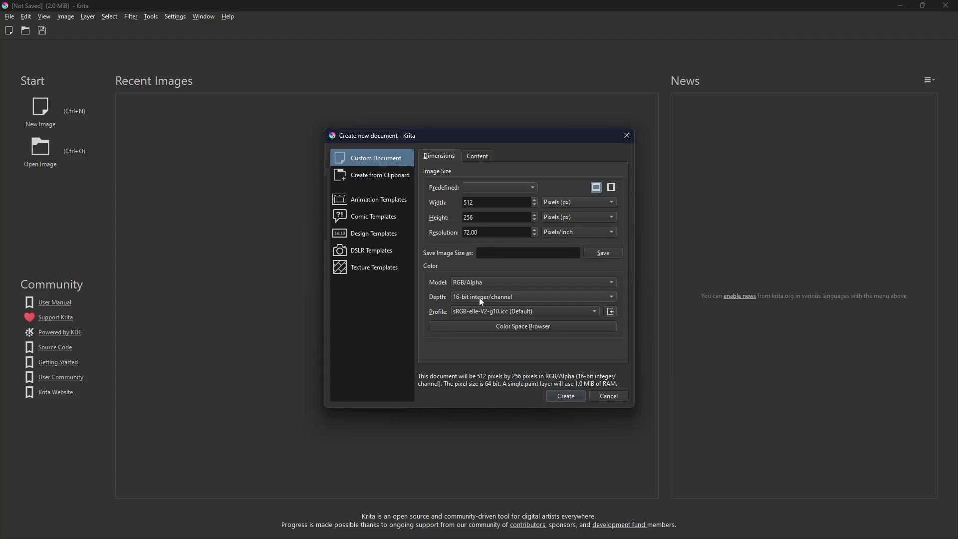
left_click(479, 158)
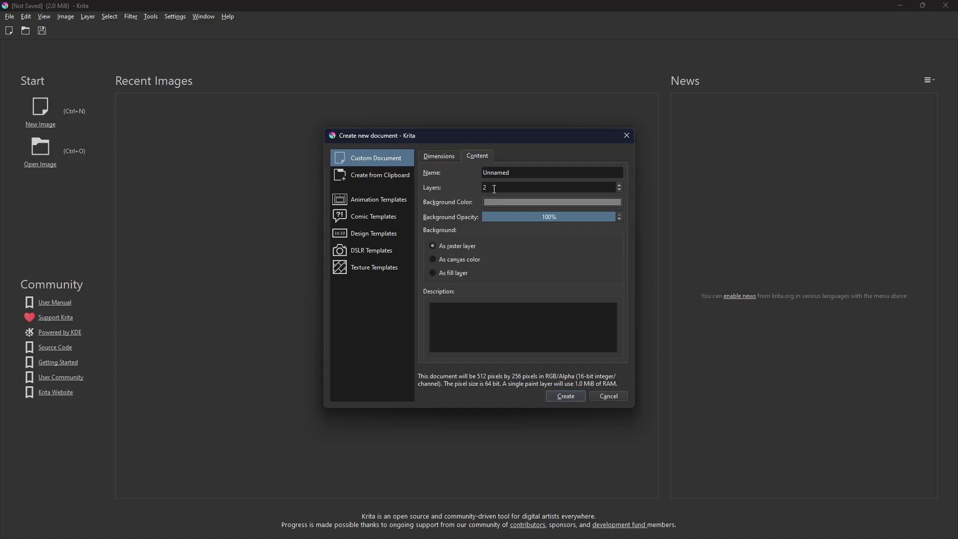
left_click(507, 205)
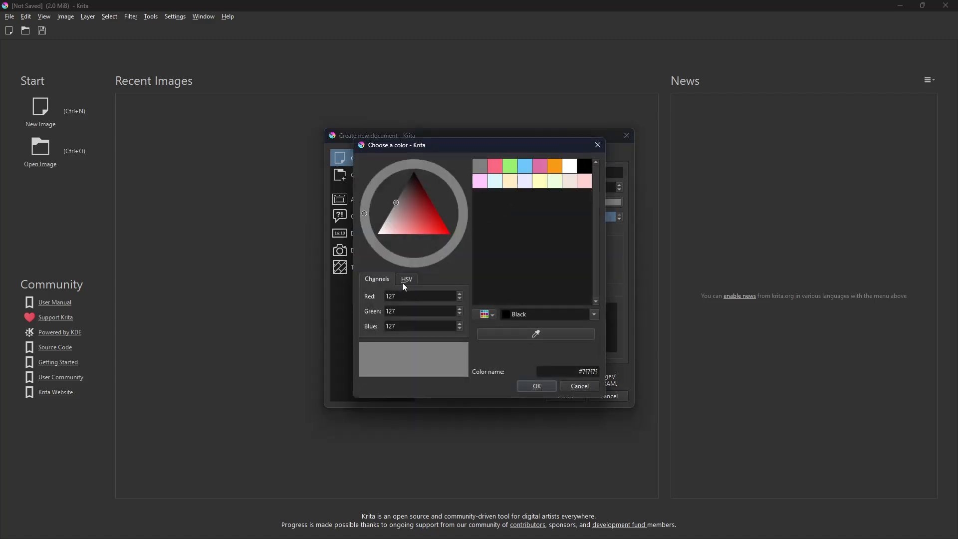
left_click(408, 281)
double_click(417, 327)
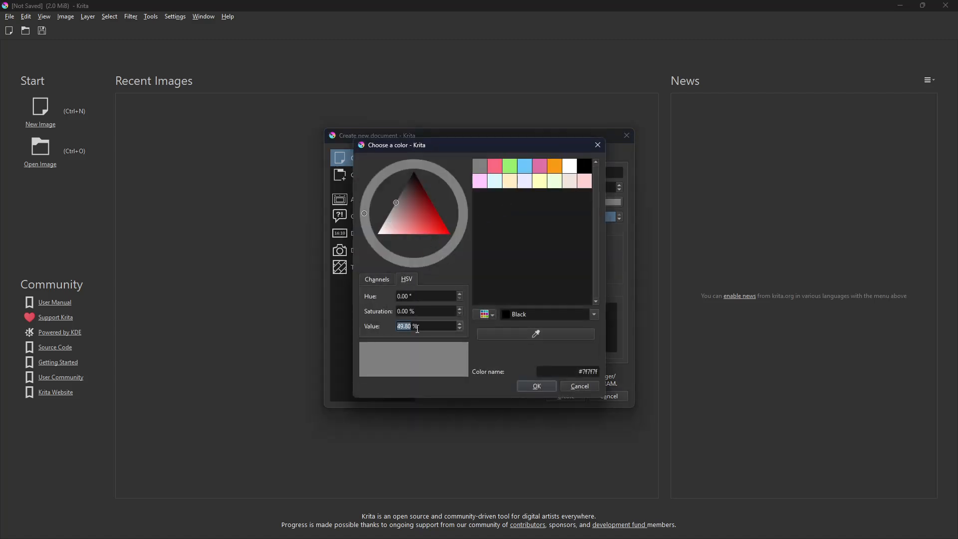
type("50")
left_click(535, 387)
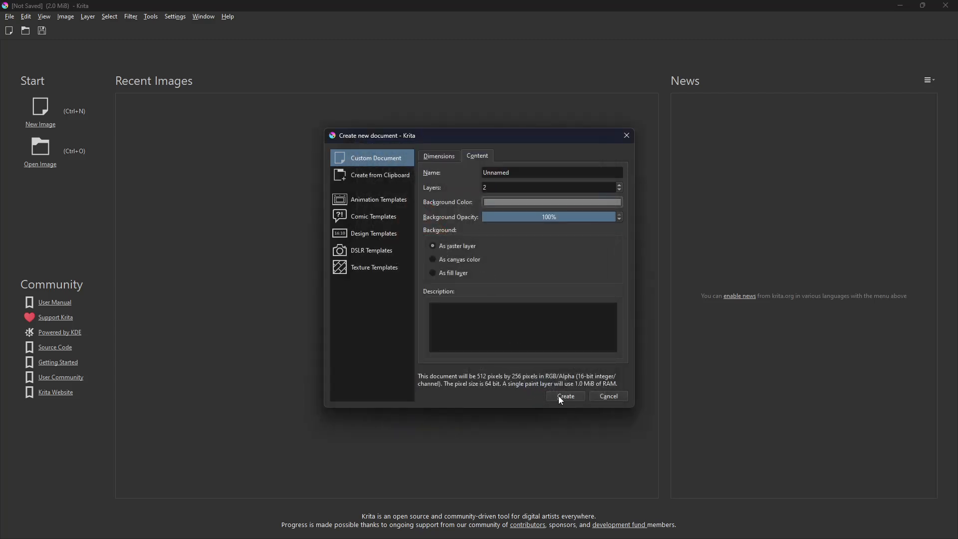
left_click(565, 396)
- Make Paint Layer 1 the active layer and choose the Rectangular Selection tool
left_click(843, 320)
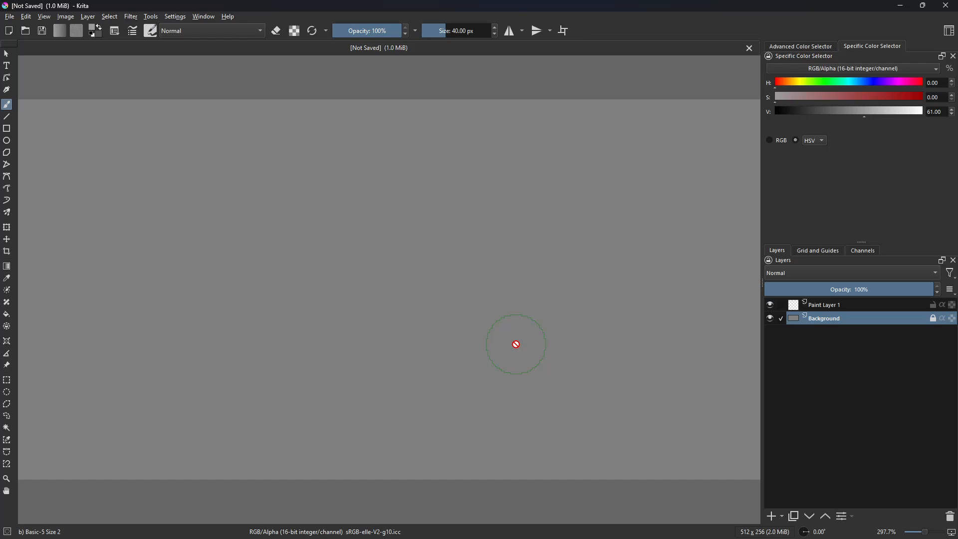
key("minus")
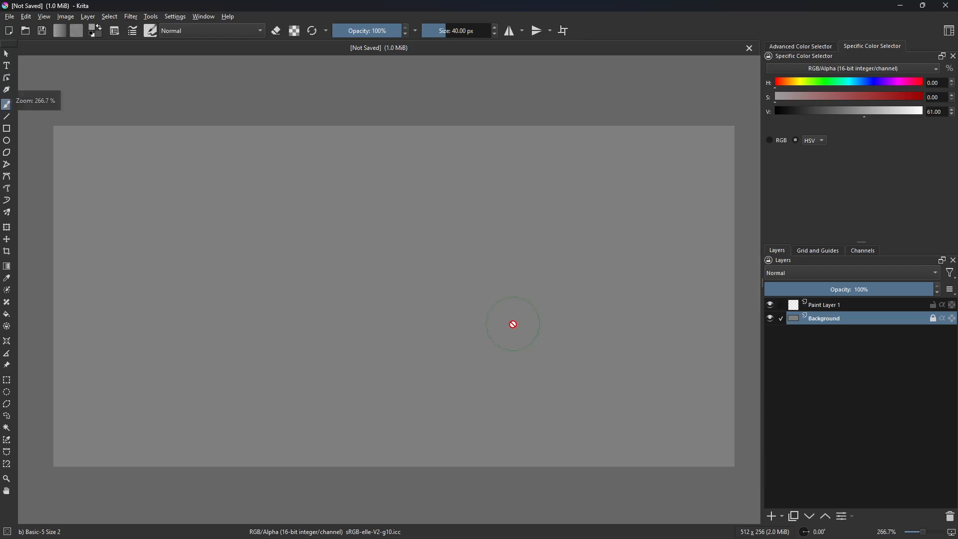
key("t")
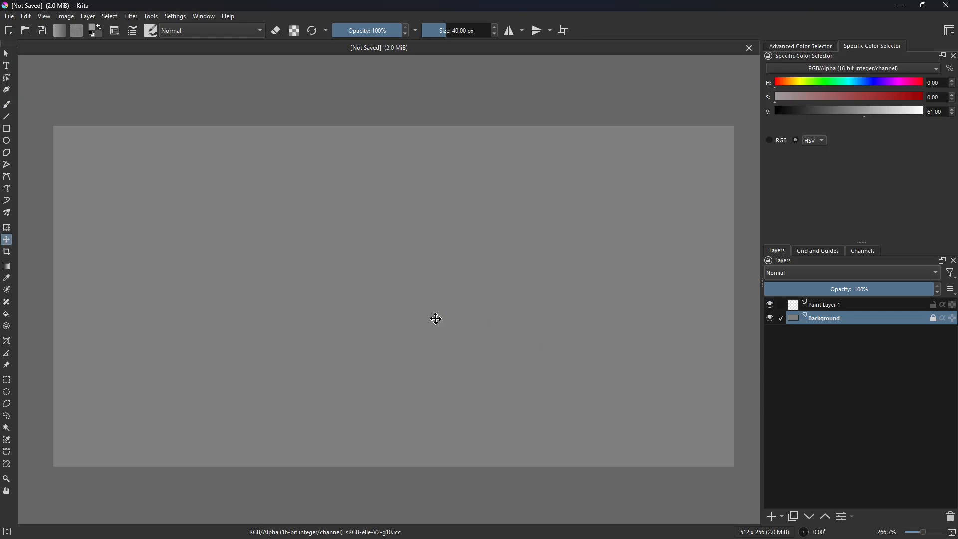
left_click(831, 308)
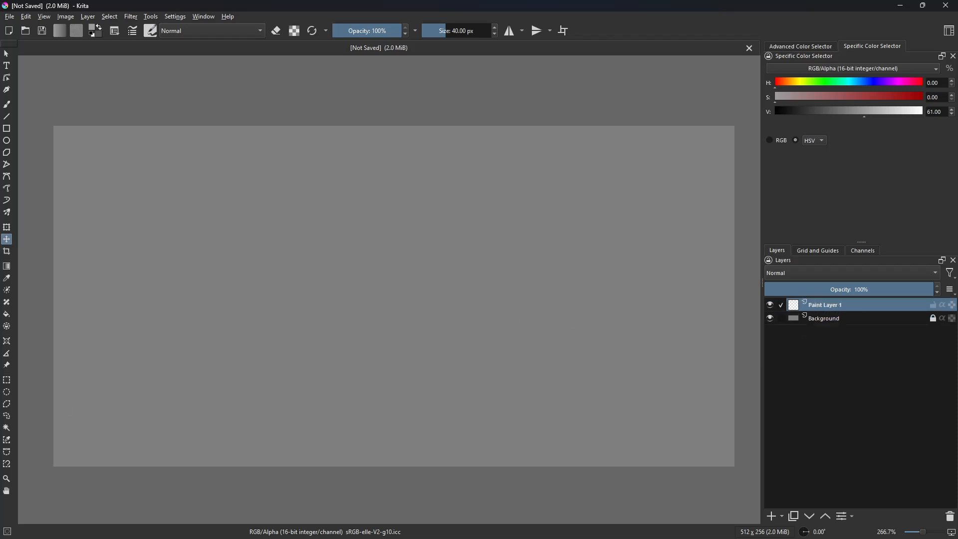
left_click(6, 380)
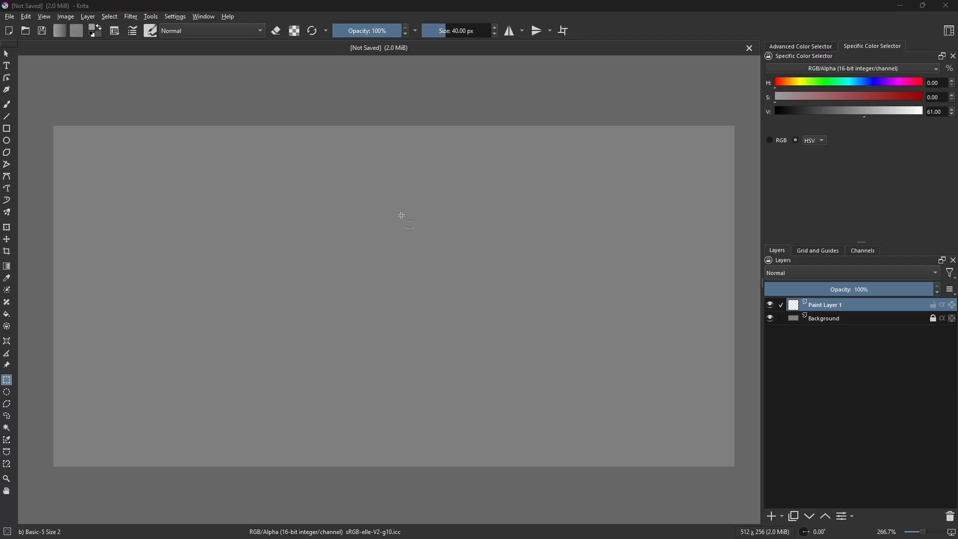
- Review the Tools and Pasting pages of the general Krita configuration
left_click(819, 251)
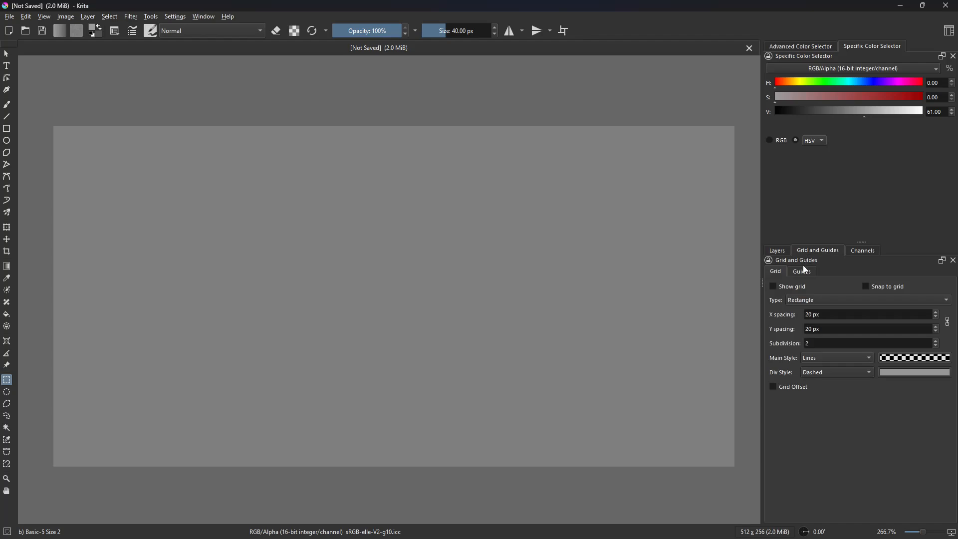
left_click(175, 17)
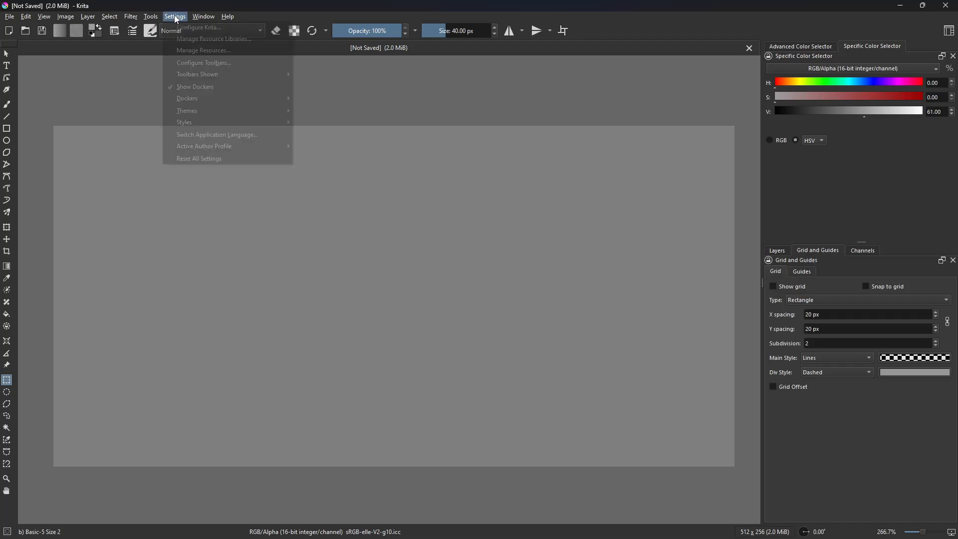
mouse_move(225, 115)
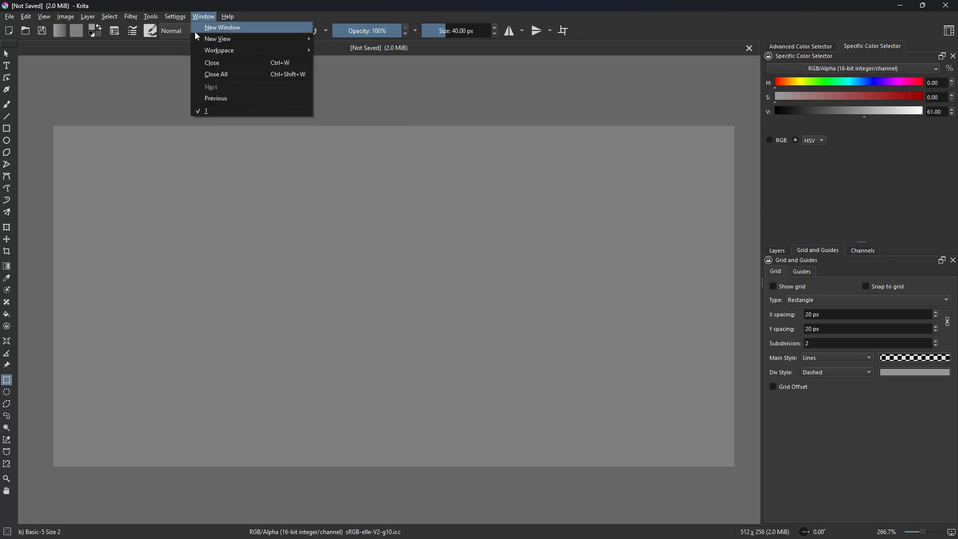
left_click(185, 28)
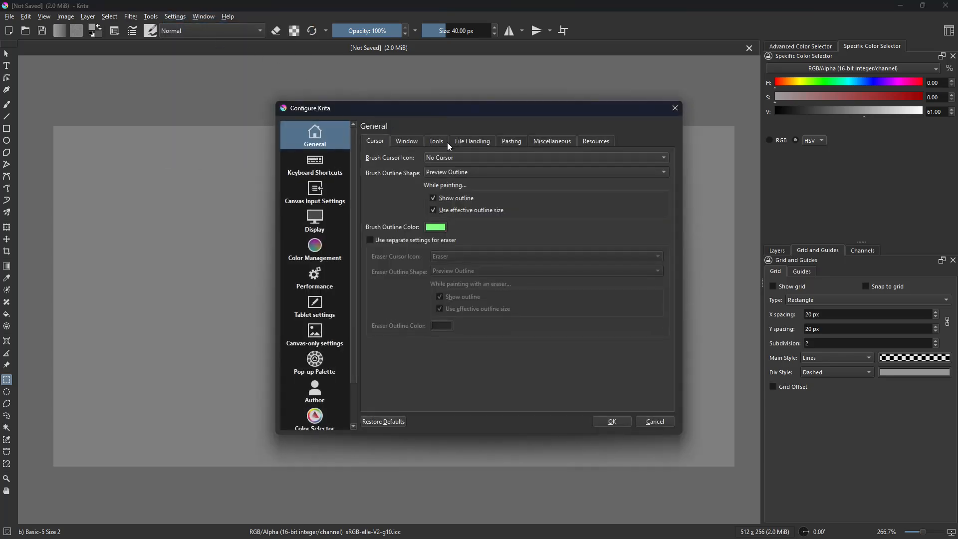
left_click(445, 144)
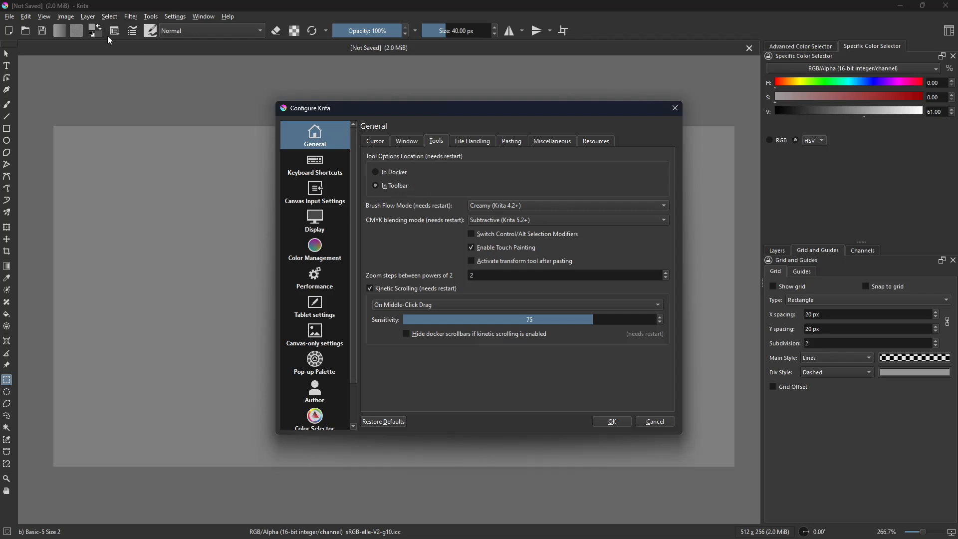
left_click(519, 144)
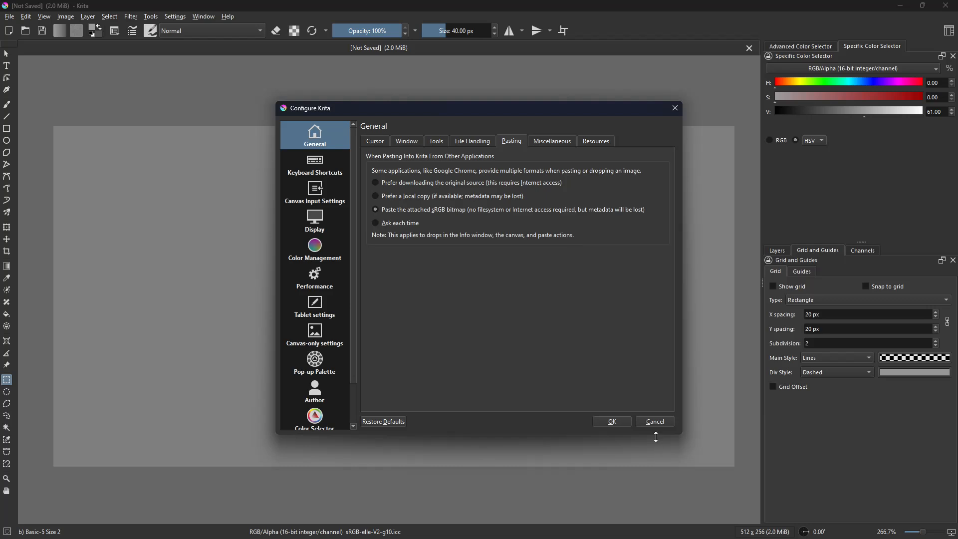
left_click(627, 423)
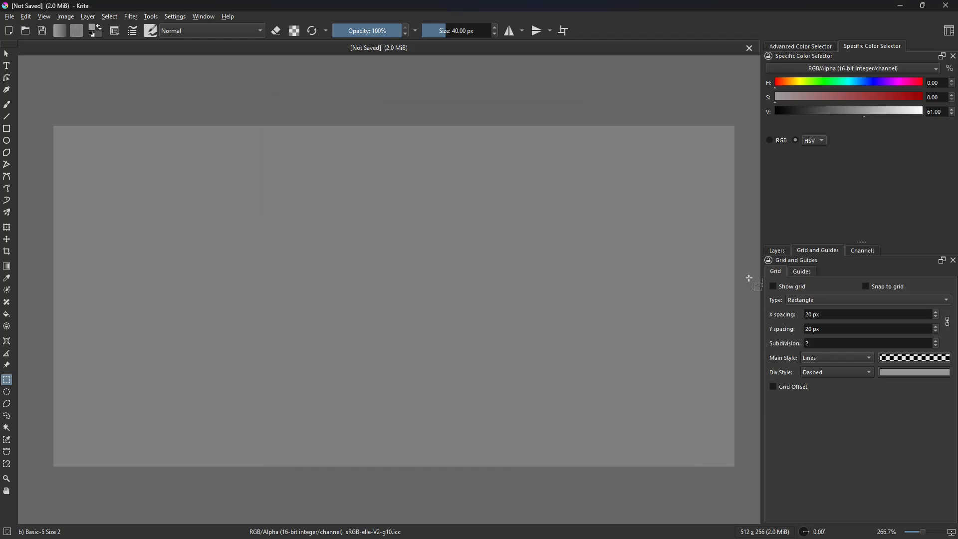
left_click(781, 253)
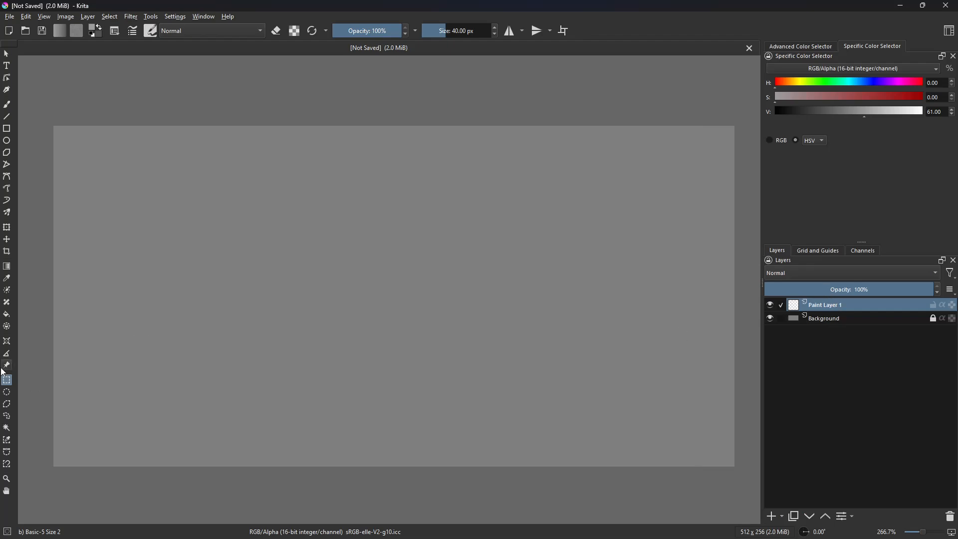
- Show the rectangular canvas grid and set its subdivision to 1, leaving the main line color dialog cancelled
left_click(818, 252)
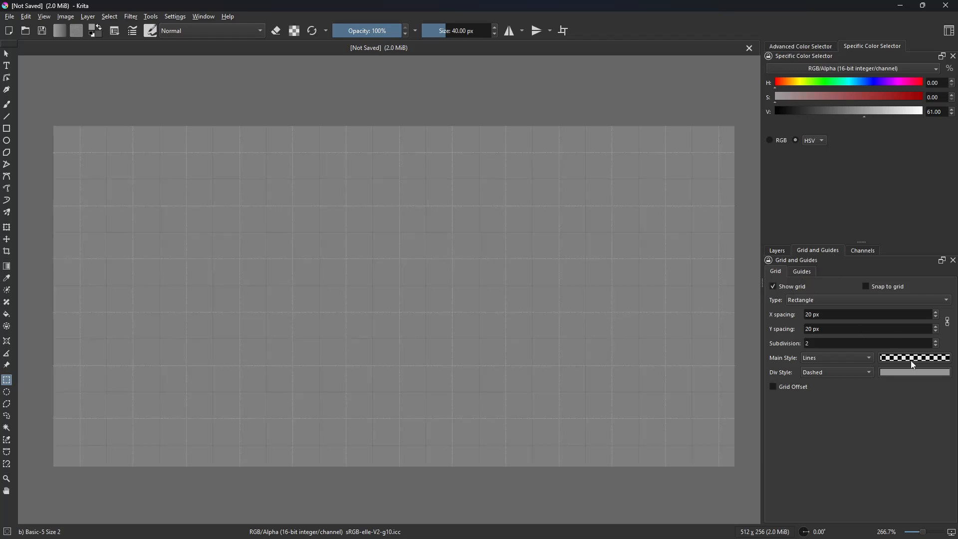
left_click(936, 346)
left_click(916, 356)
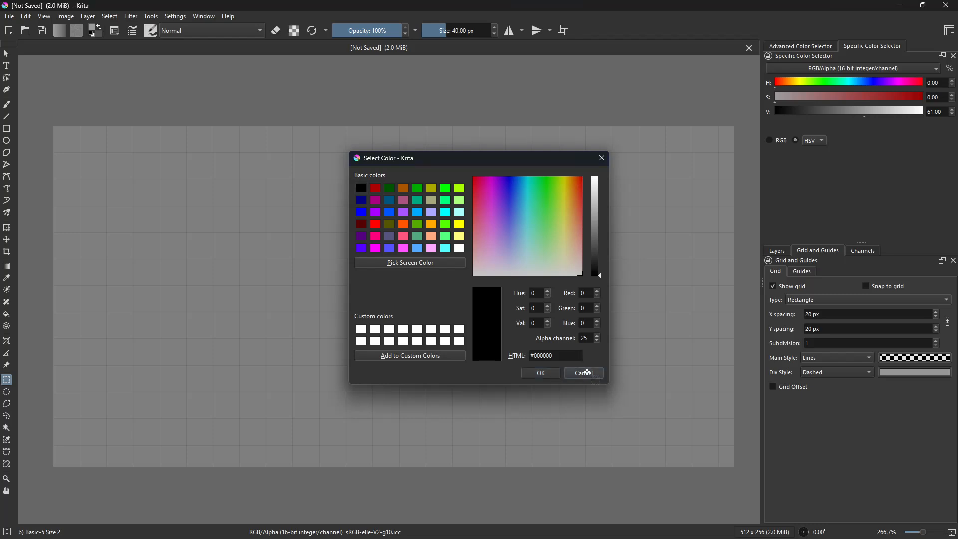
left_click(571, 374)
- Set the grid's X and Y spacing to 64 px
left_click(826, 315)
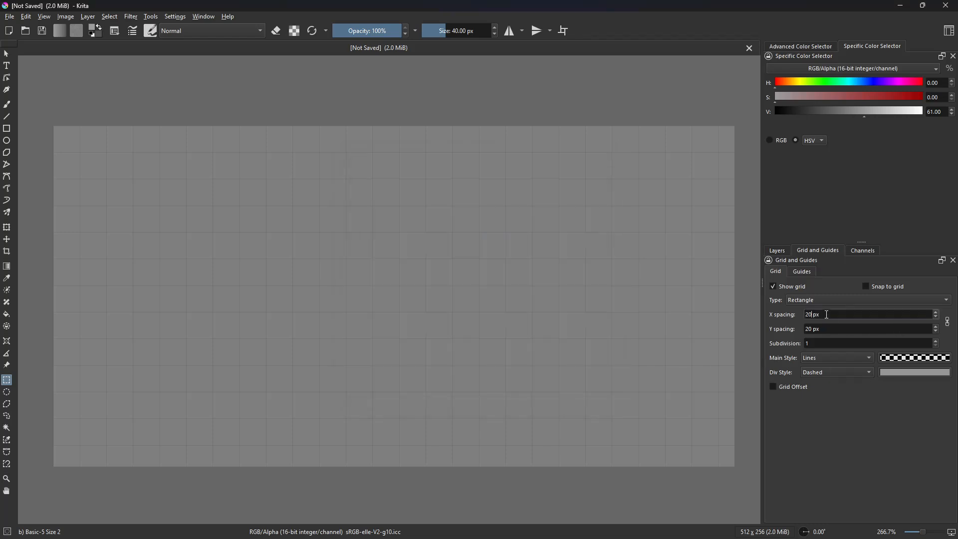
double_click(827, 314)
type("64")
double_click(827, 314)
left_click(251, 231)
key("t")
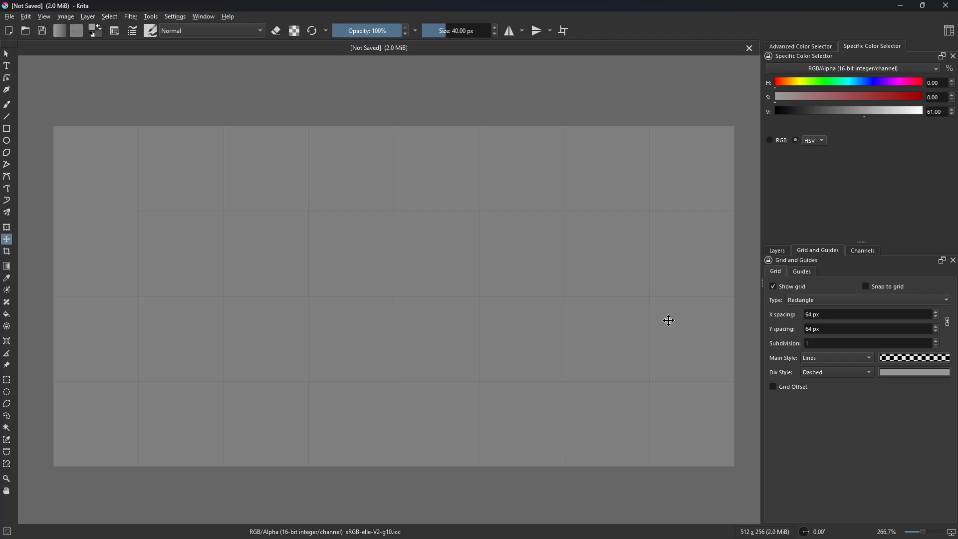
- Add a vector layer above Paint Layer 1 and make it the active layer
left_click(778, 251)
left_click(10, 383)
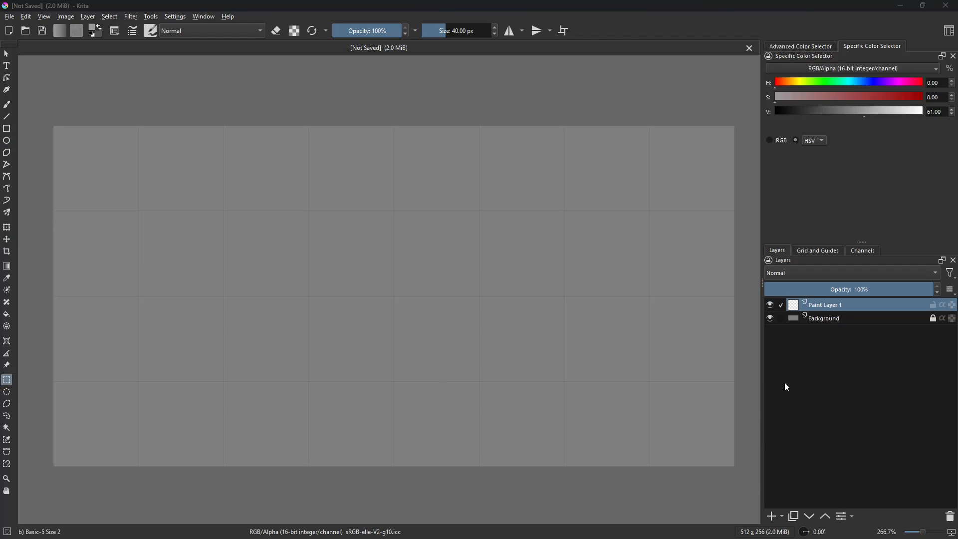
left_click(782, 516)
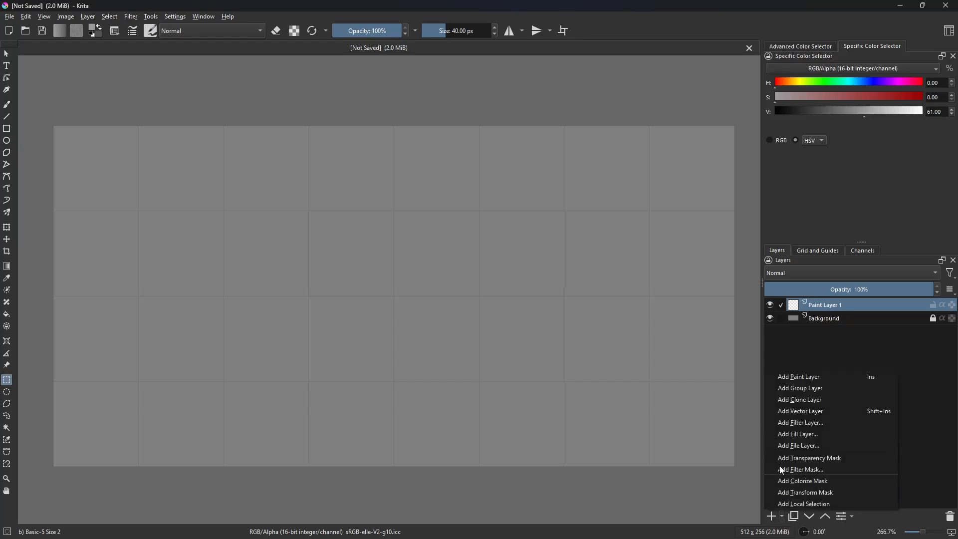
left_click(814, 415)
left_click(838, 316)
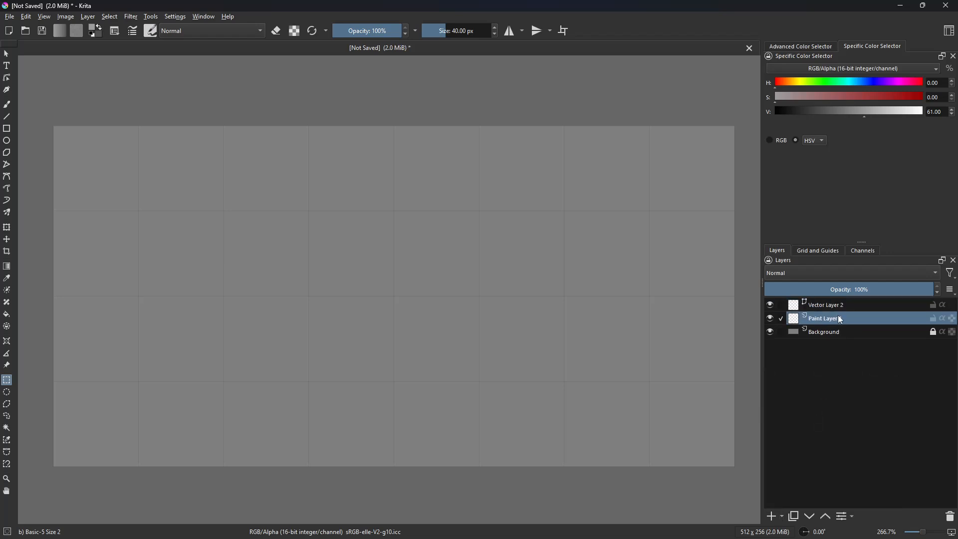
left_click(837, 306)
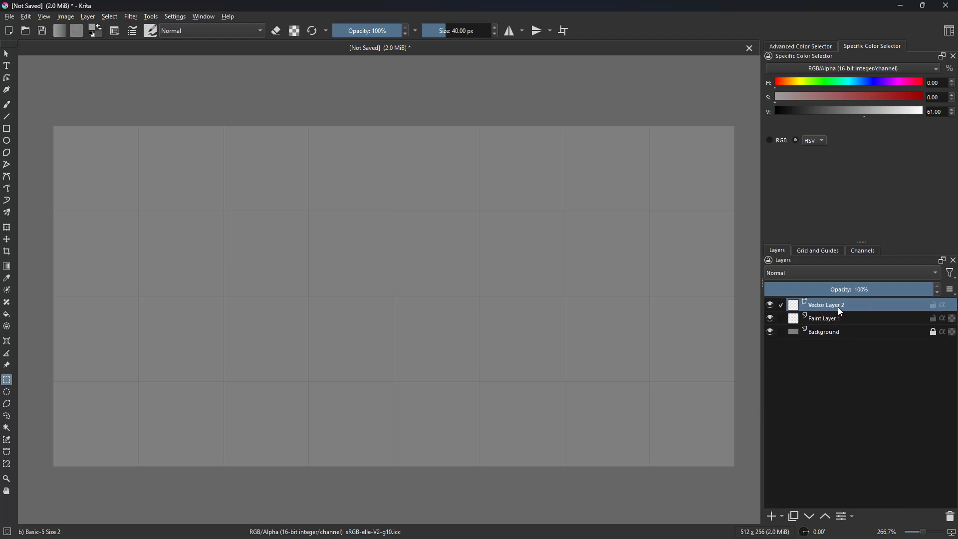
- Draw a light gray rectangle with foreground fill and no outline on the vector layer, leaving a thin margin around the canvas
left_click(7, 131)
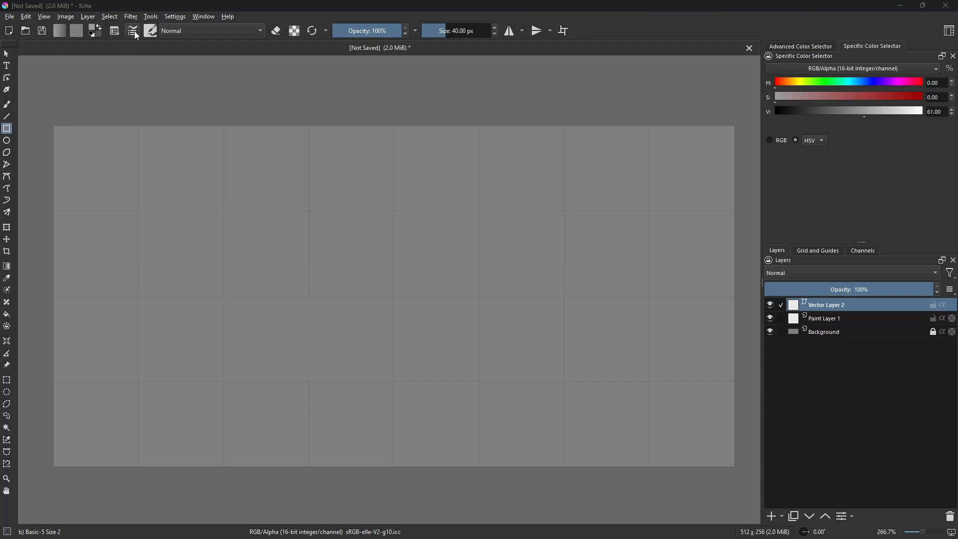
left_click(118, 34)
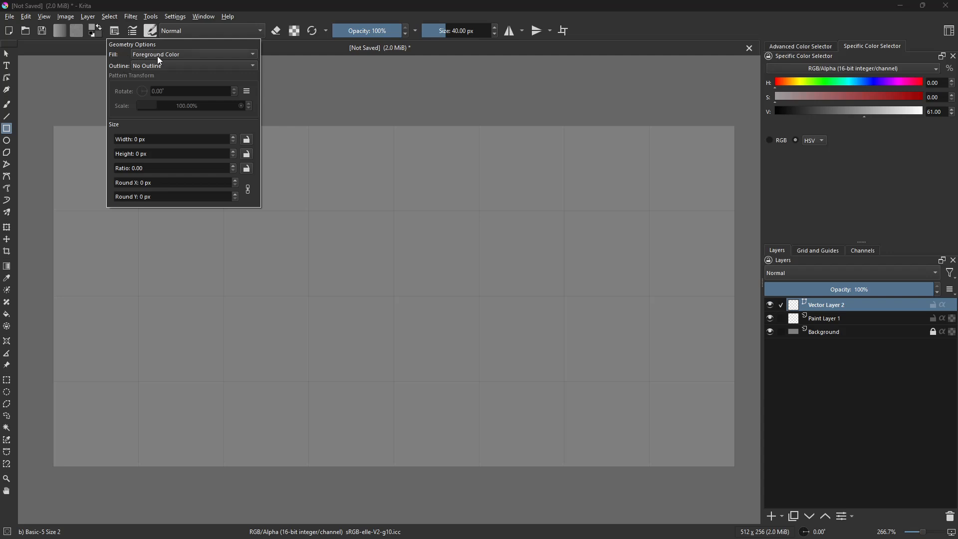
left_click(854, 50)
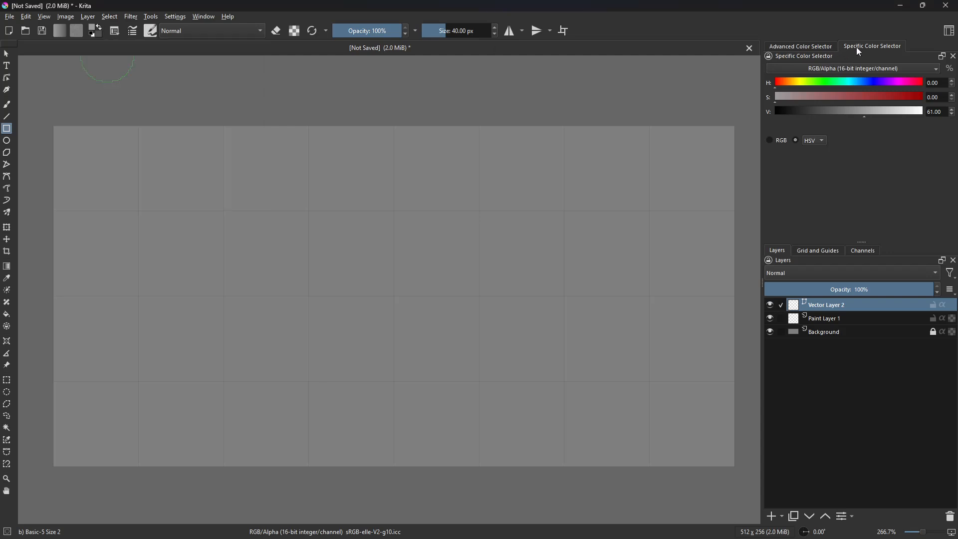
left_click(818, 47)
left_click_drag(851, 132, 793, 173)
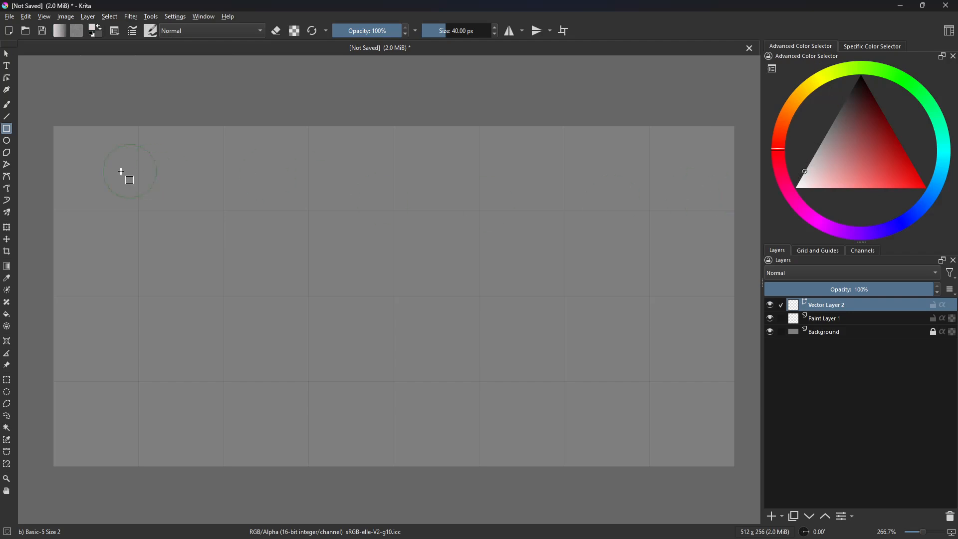
left_click_drag(61, 135, 726, 460)
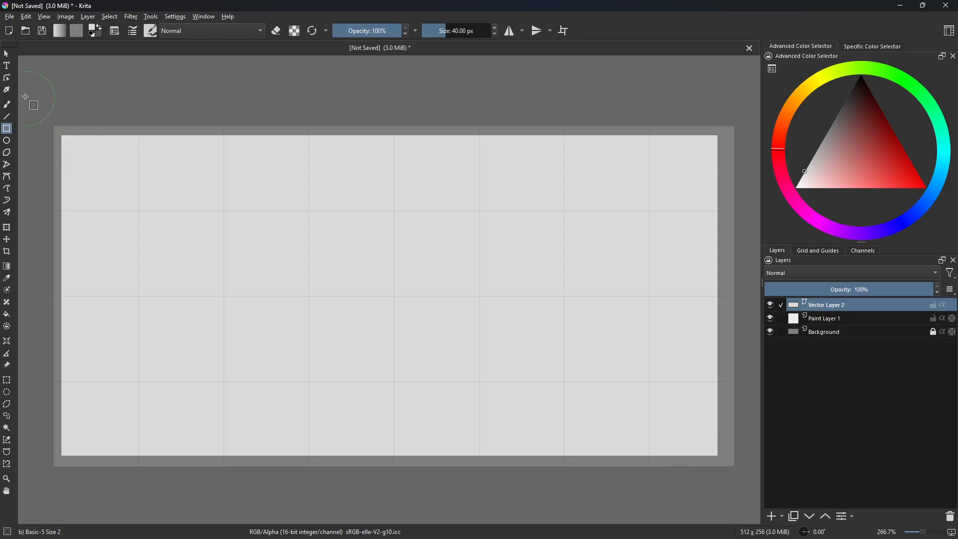
- Round the vector rectangle's corners with the Edit Shapes tool, slightly reduce the rounding, and delete its vector layer
left_click(6, 54)
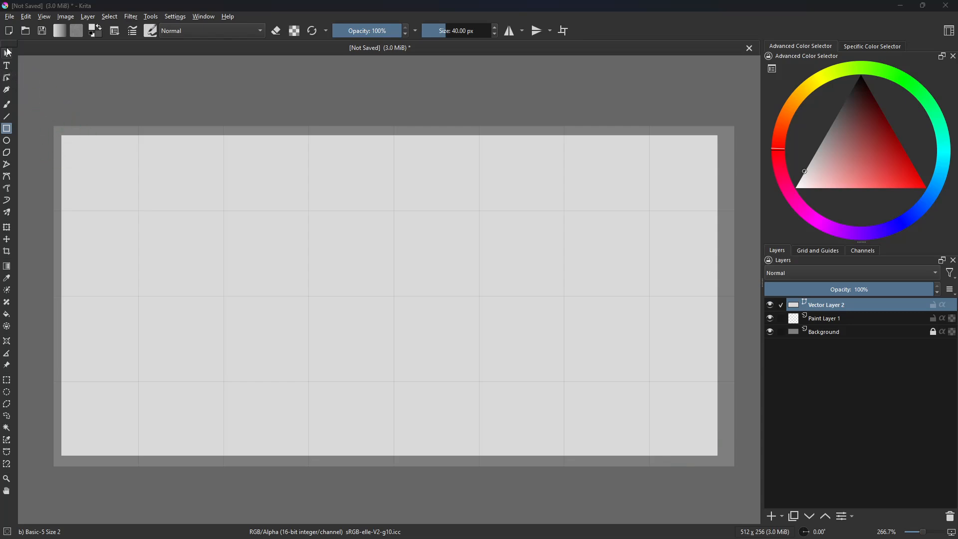
left_click(98, 143)
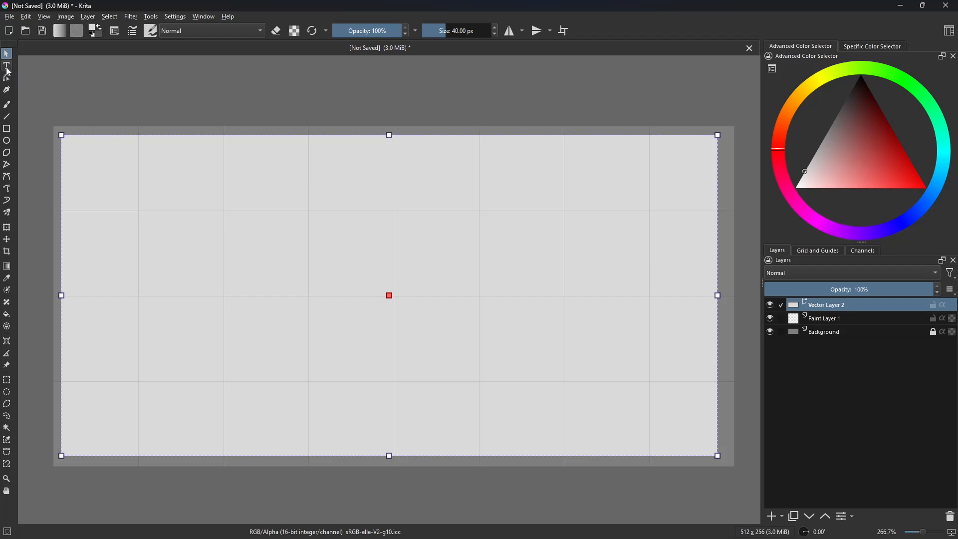
left_click(7, 65)
left_click(7, 78)
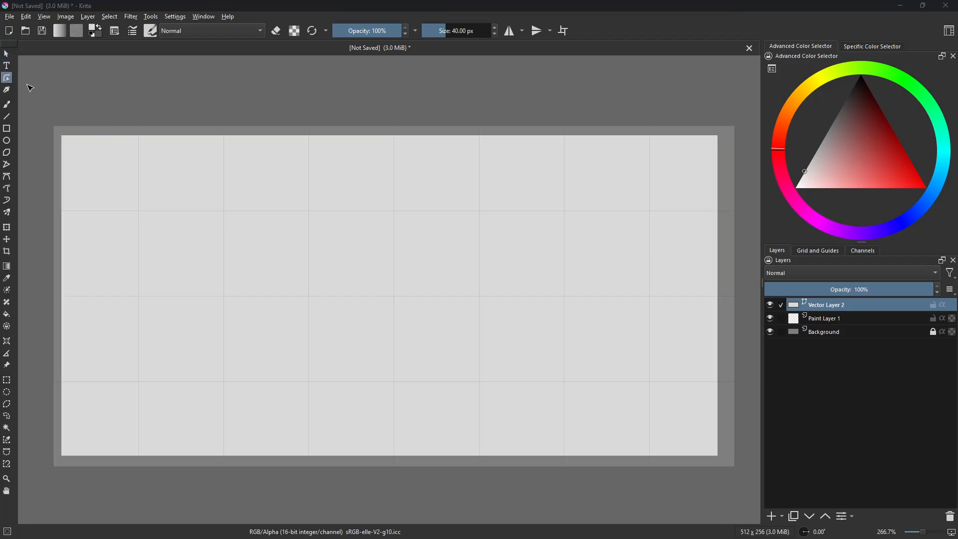
left_click(294, 206)
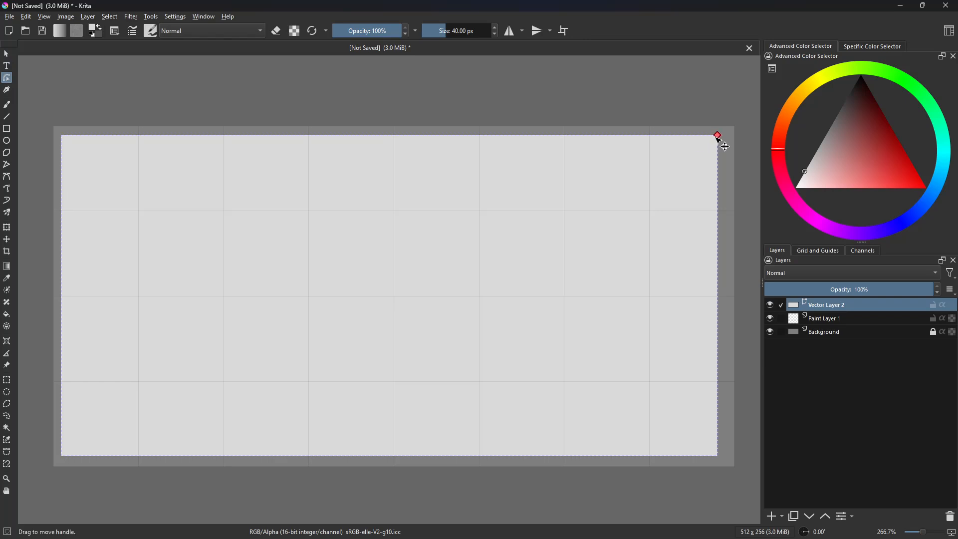
left_click_drag(719, 143, 682, 172)
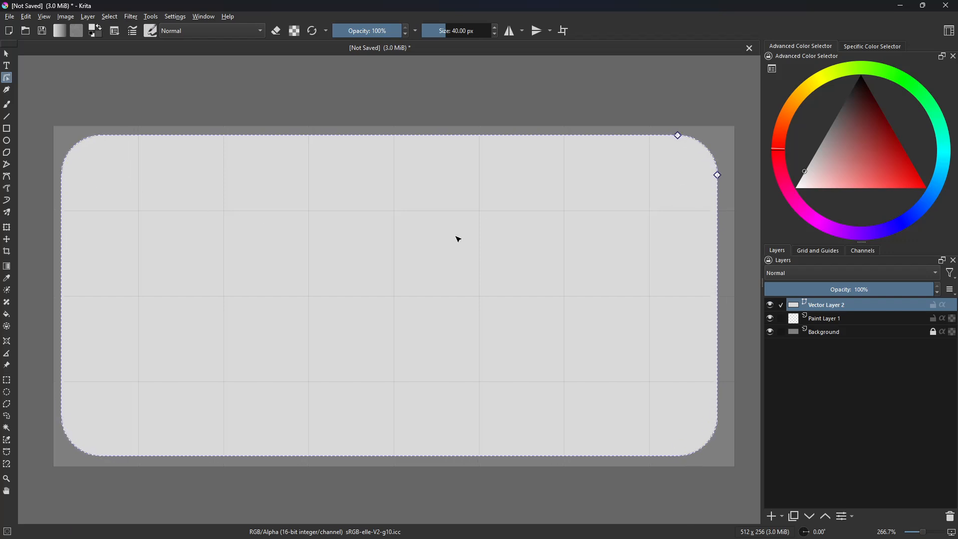
left_click_drag(718, 177, 719, 168)
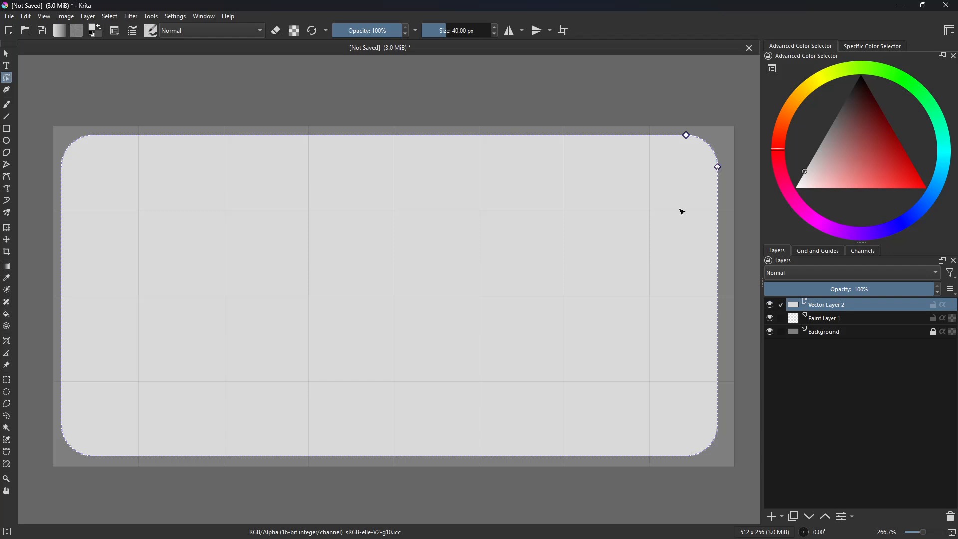
left_click(951, 518)
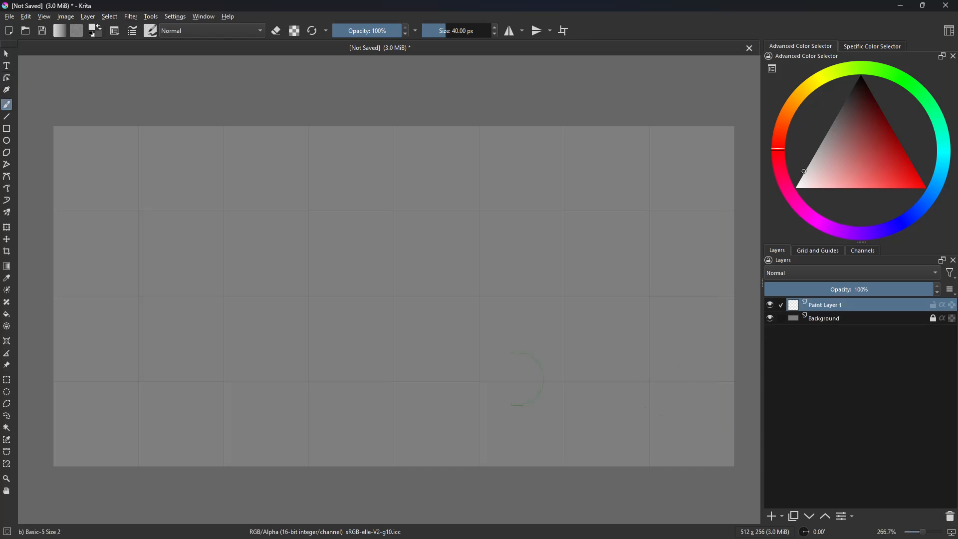
- Fill a centered rectangle about 497 × 244 px on Paint Layer 1 with gray of value 67, and clear the selection
left_click(7, 381)
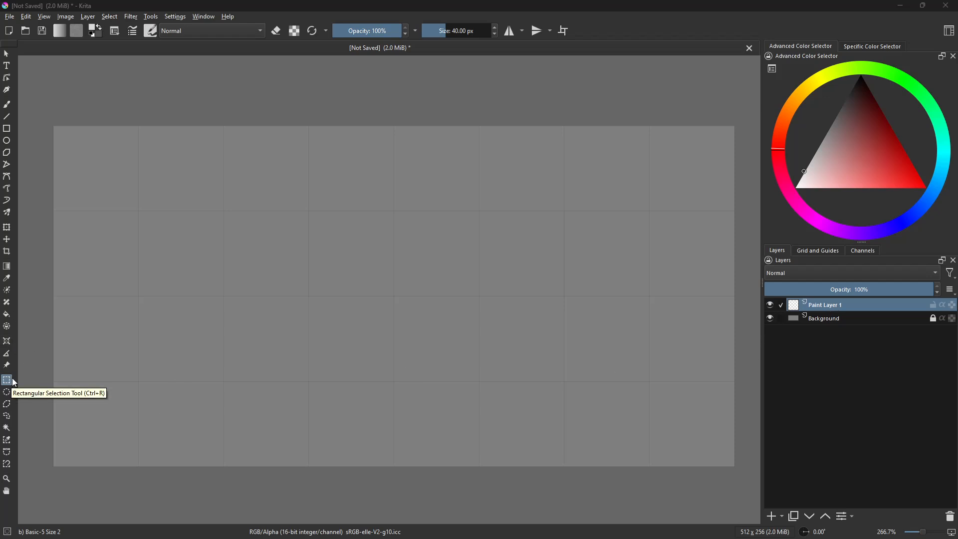
left_click_drag(65, 134, 724, 459)
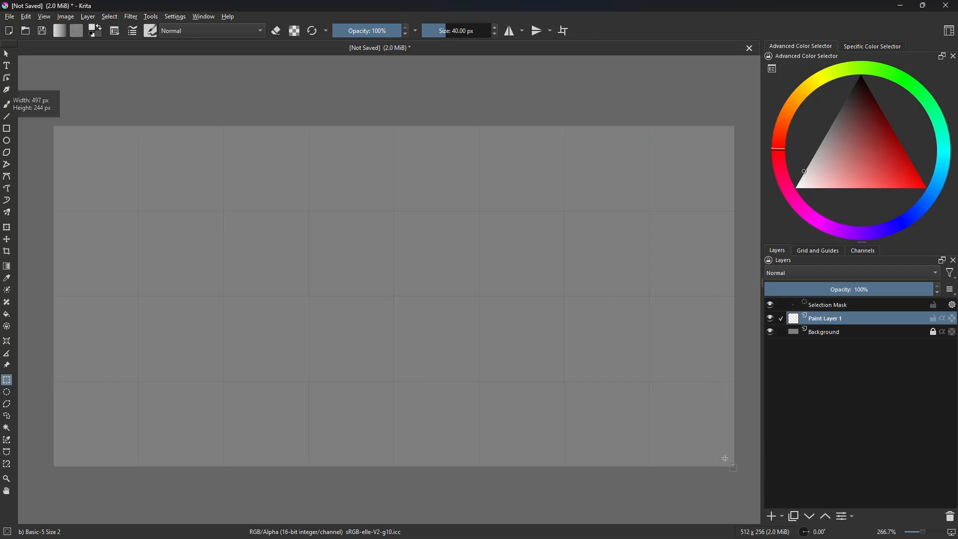
left_click(868, 50)
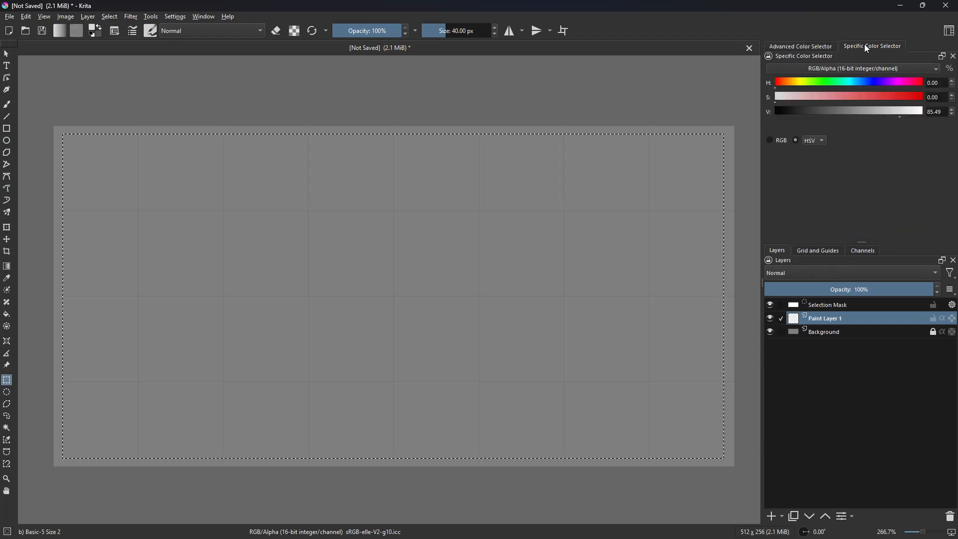
left_click(888, 116)
left_click_drag(887, 115, 864, 116)
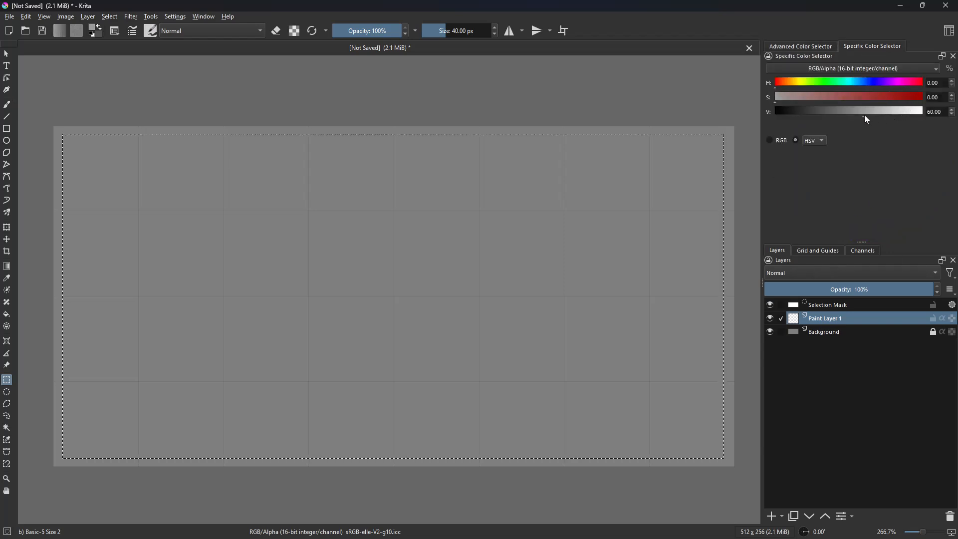
key("f")
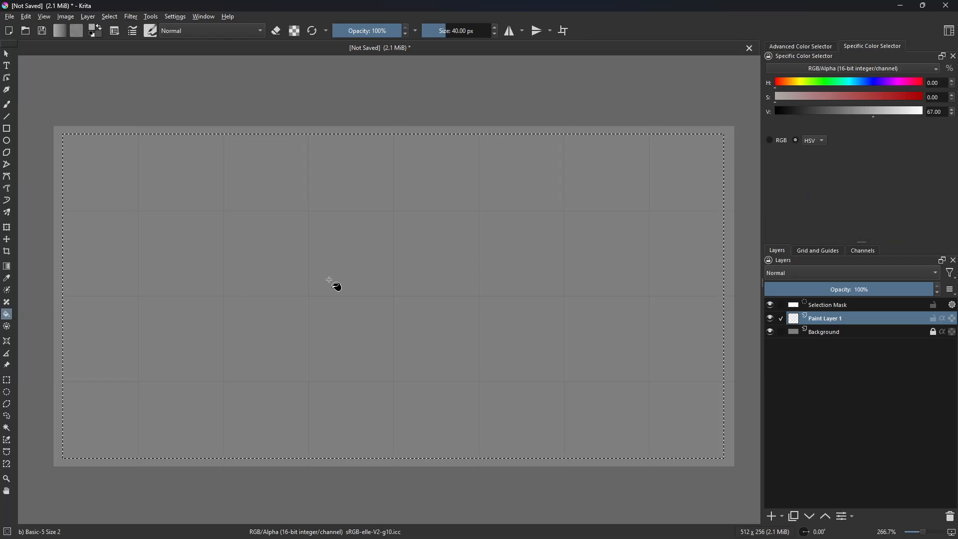
left_click(368, 276)
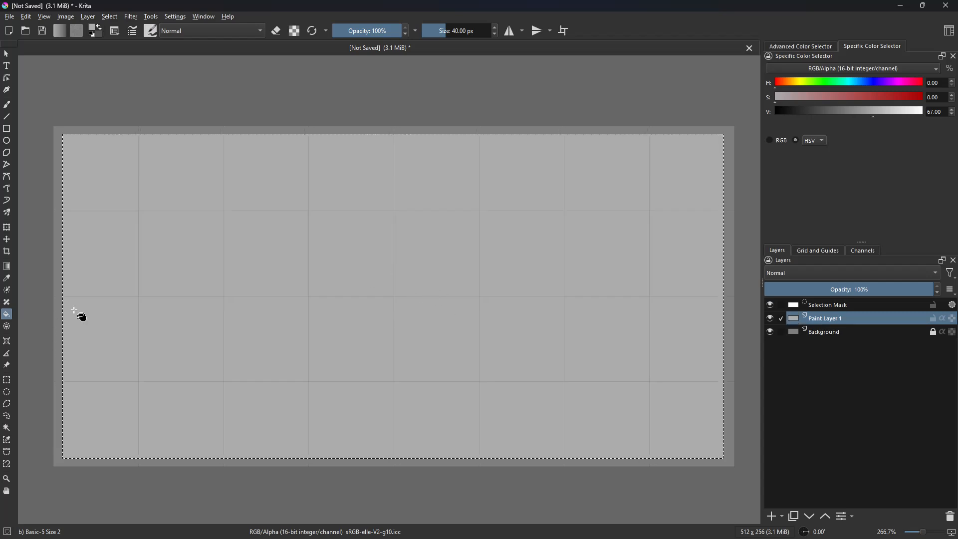
key("ctrl+shift+a")
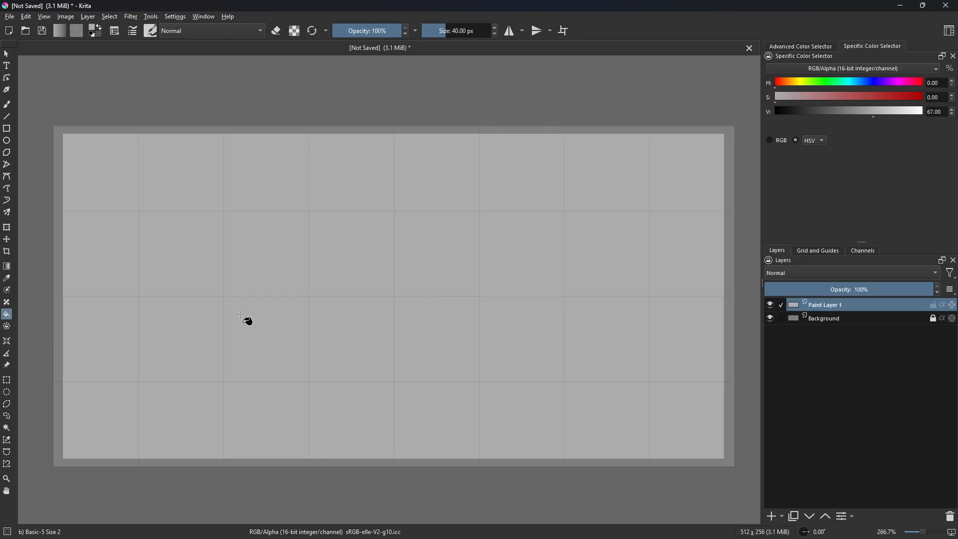
- Select an area about 262 × 189 px in the right half of the light panel and add a new paint layer
left_click(11, 381)
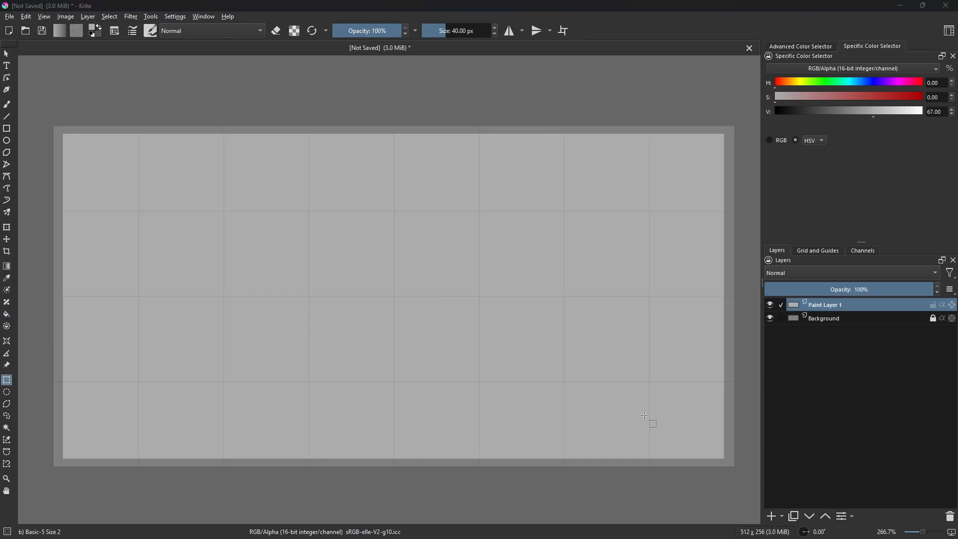
mouse_move(714, 422)
left_mouse_down()
mouse_move(406, 211)
mouse_move(365, 170)
left_mouse_up()
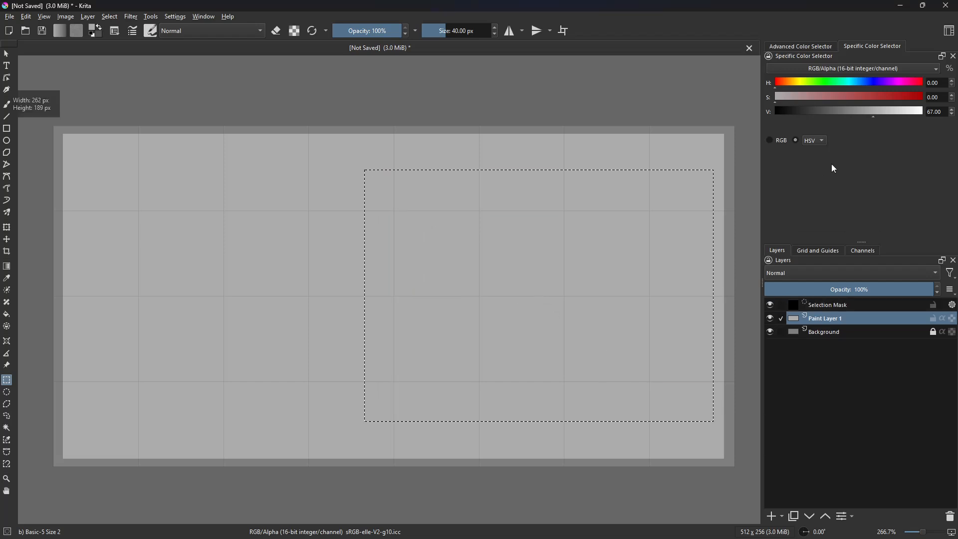
left_click(775, 516)
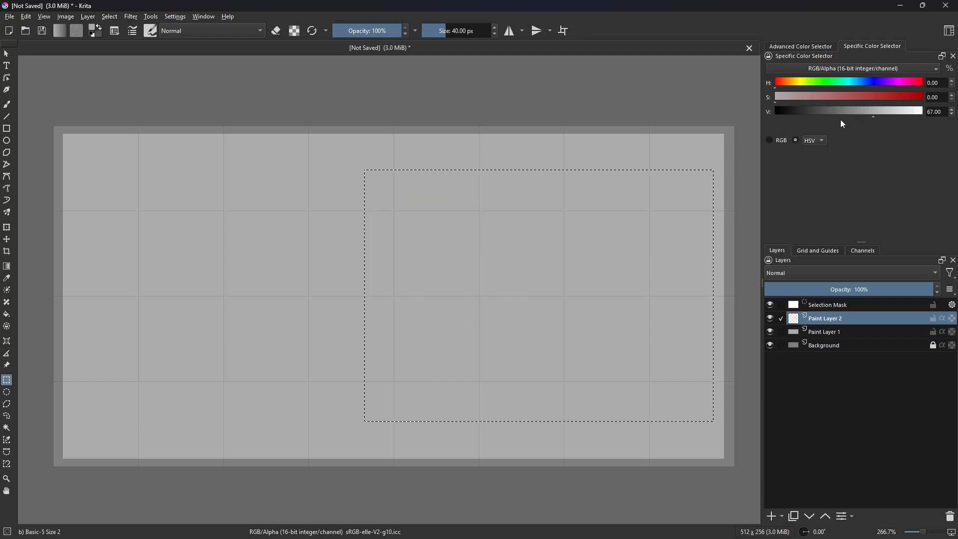
- Fill the selected area on Paint Layer 2 with dark gray of value 25 and clear the selection
left_click(812, 112)
left_click(511, 302)
key("f")
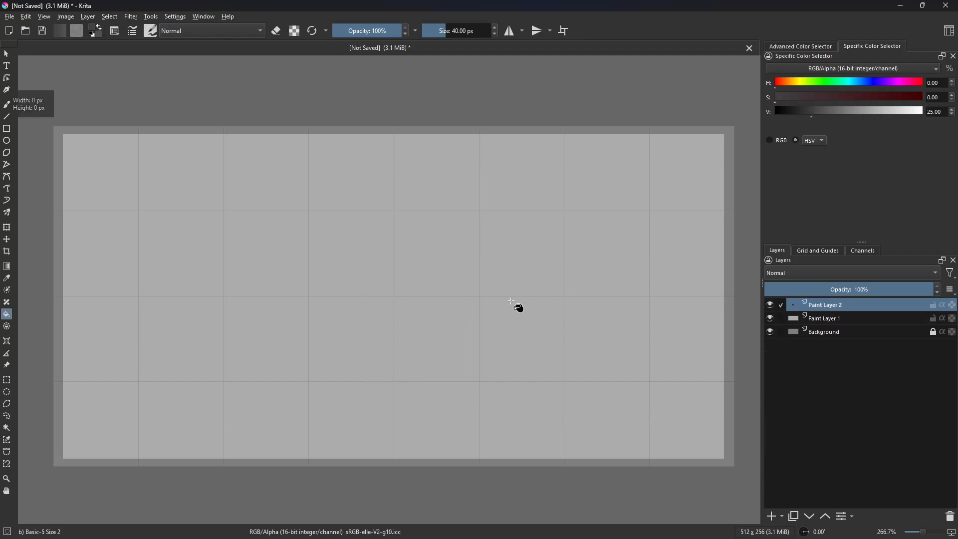
left_click(511, 302)
key("ctrl+z")
key("ctrl+z")
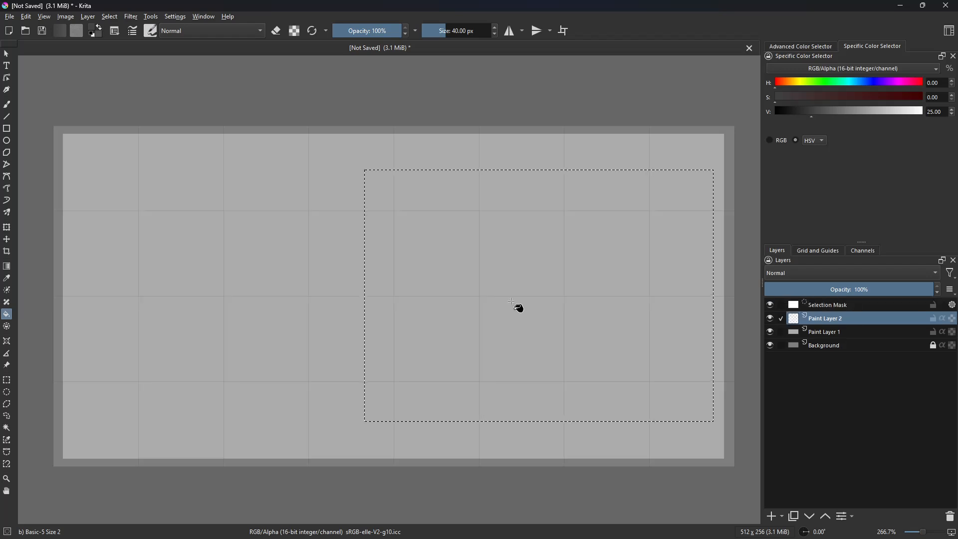
left_click(510, 301)
key("ctrl+shift+a")
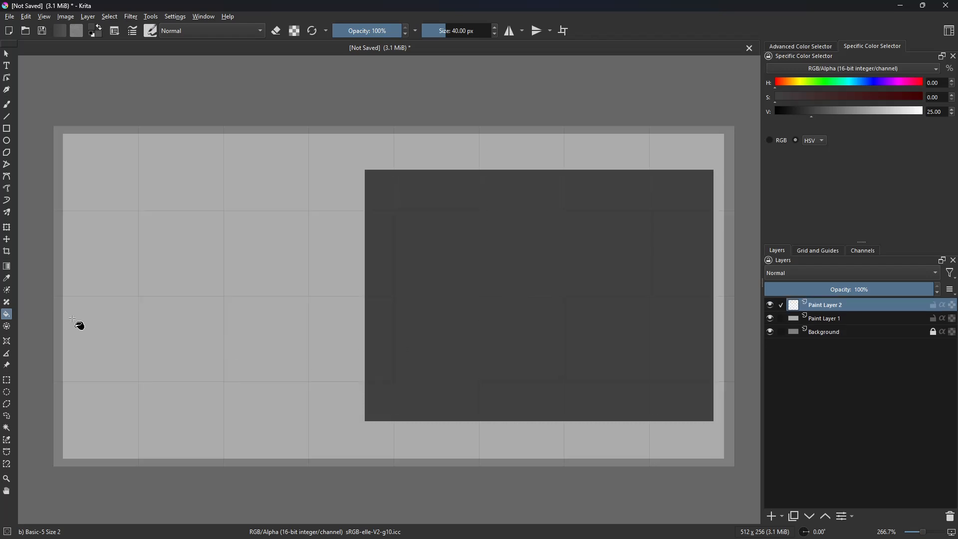
- Fill a strip about 286 × 24 px below the dark rectangle with the same dark gray on a new paint layer, and deselect
left_click(10, 380)
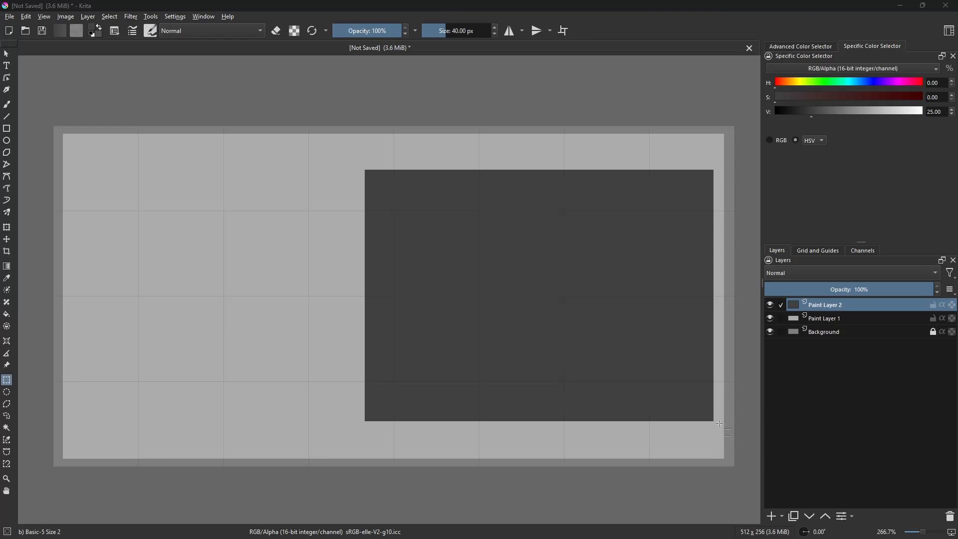
left_click_drag(722, 425, 344, 458)
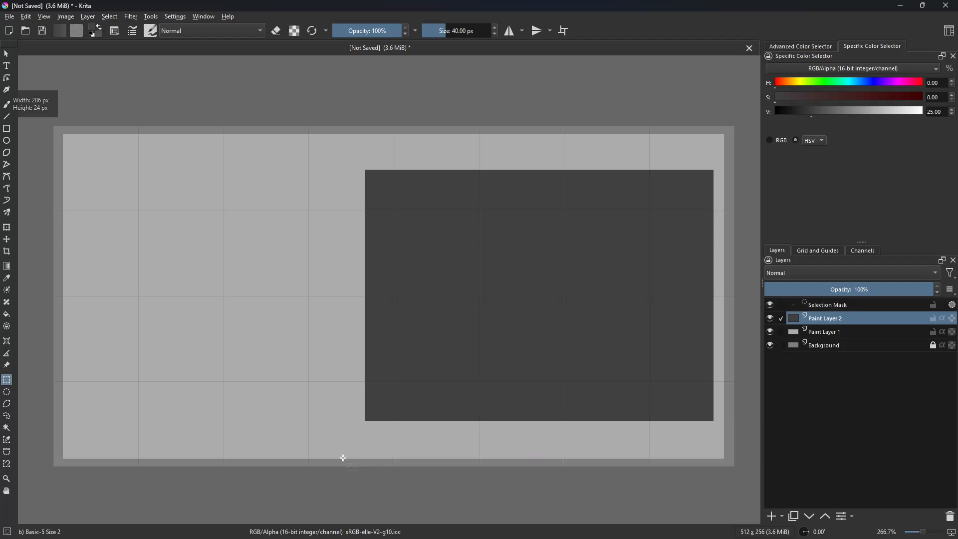
left_click(772, 517)
key("f")
left_click(499, 432)
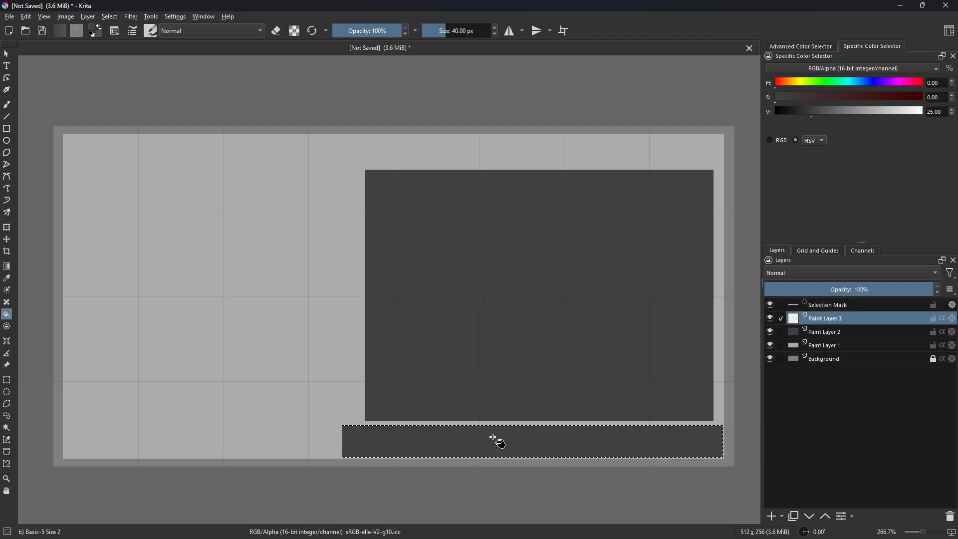
key("ctrl+shift+a")
- Nudge the strip on Paint Layer 3 slightly down and right to align with the light panel's lower-right corner
key("t")
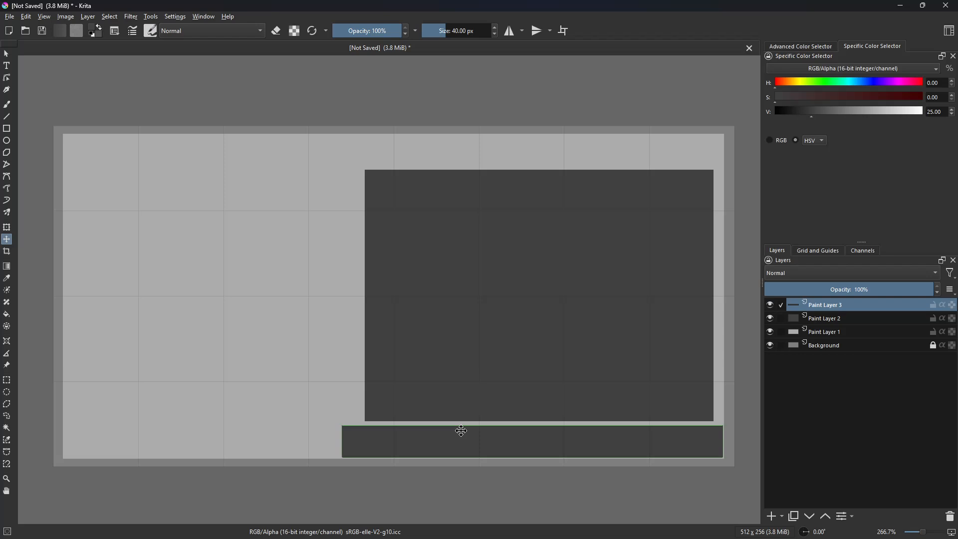
key("Down")
key("Right")
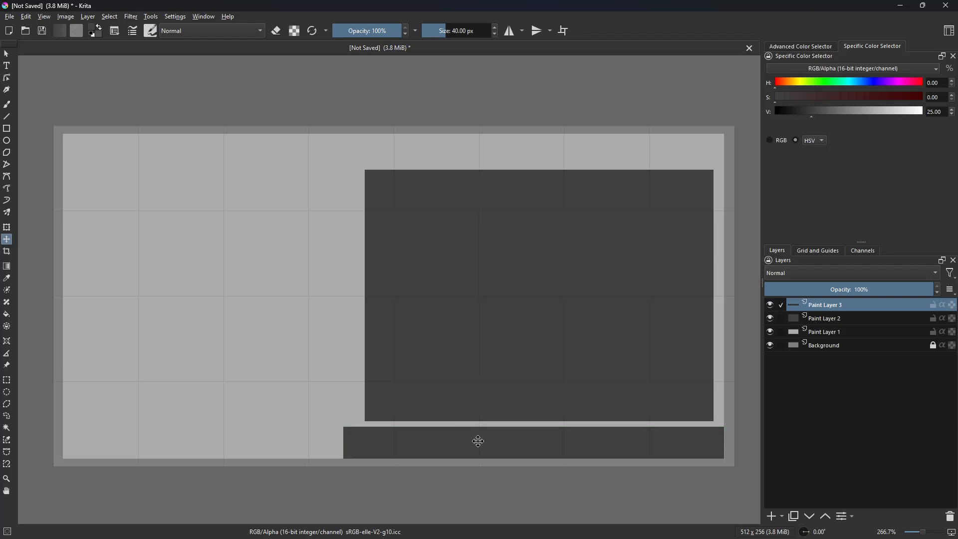
left_click(478, 441)
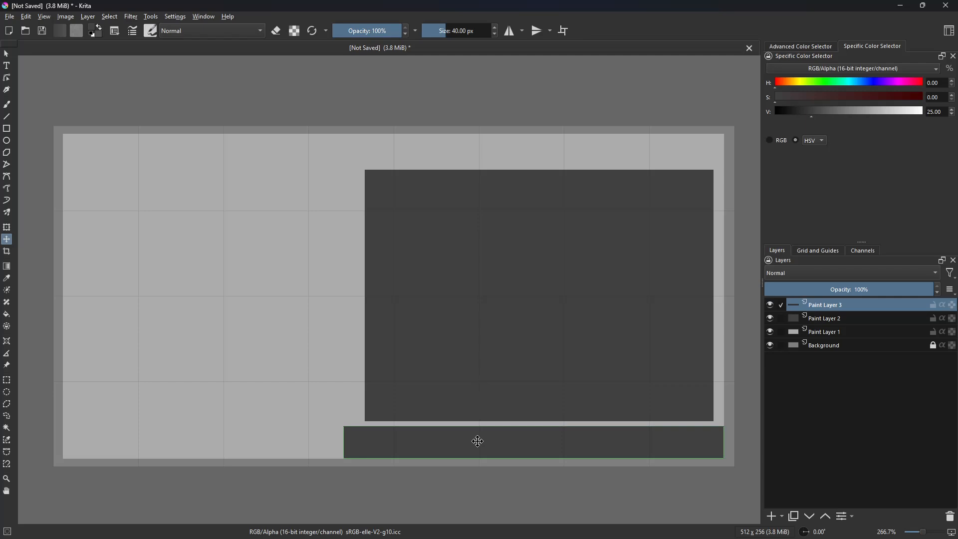
- Duplicate the dark strip's layer and move the copy straight up to align with the light panel's upper-right corner
key("ctrl+j")
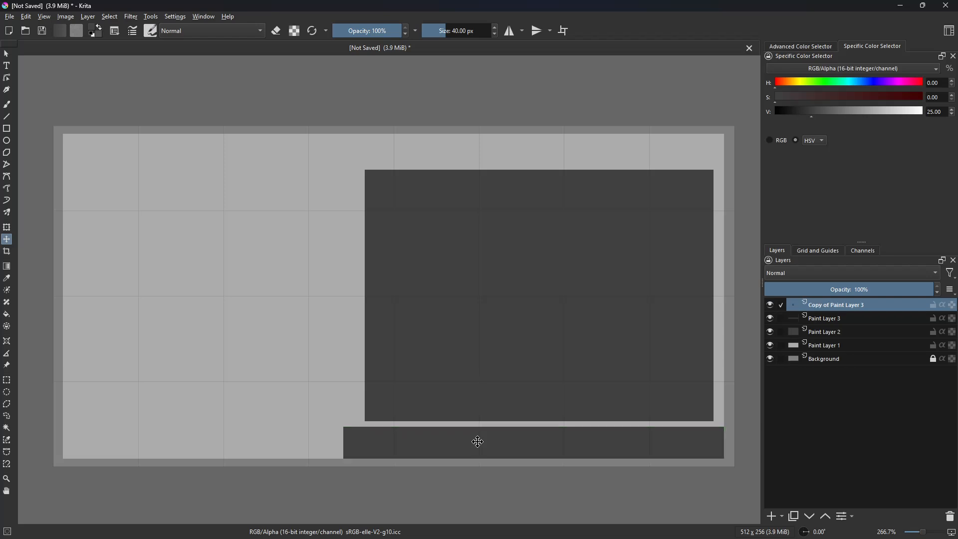
mouse_move(478, 441)
left_mouse_down()
mouse_move(489, 402)
mouse_move(477, 353)
mouse_move(494, 226)
mouse_move(498, 331)
mouse_move(513, 162)
mouse_move(534, 148)
left_mouse_up()
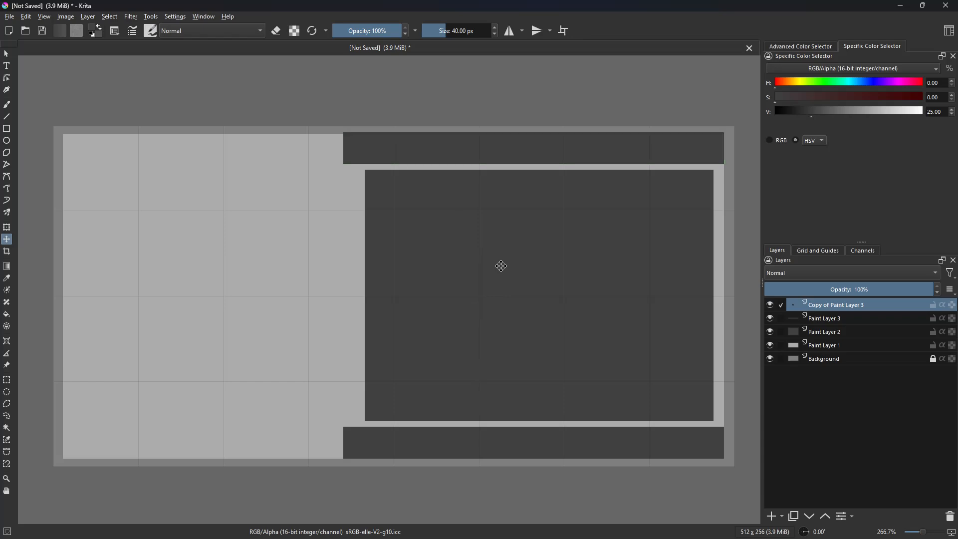
key("Down")
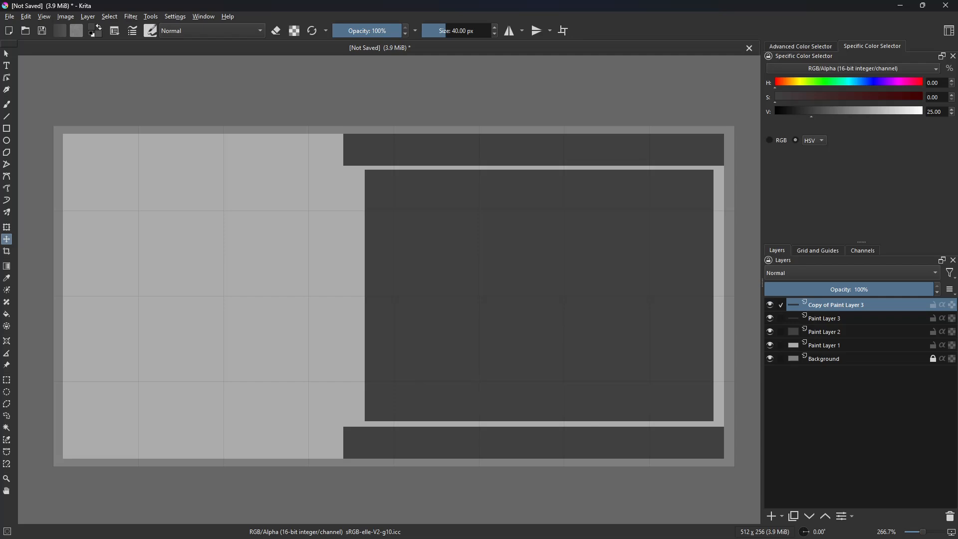
- Fill a slightly inset strip inside the lower dark strip with gray of value 43 on a new paint layer, and deselect
left_click(7, 383)
left_click(772, 517)
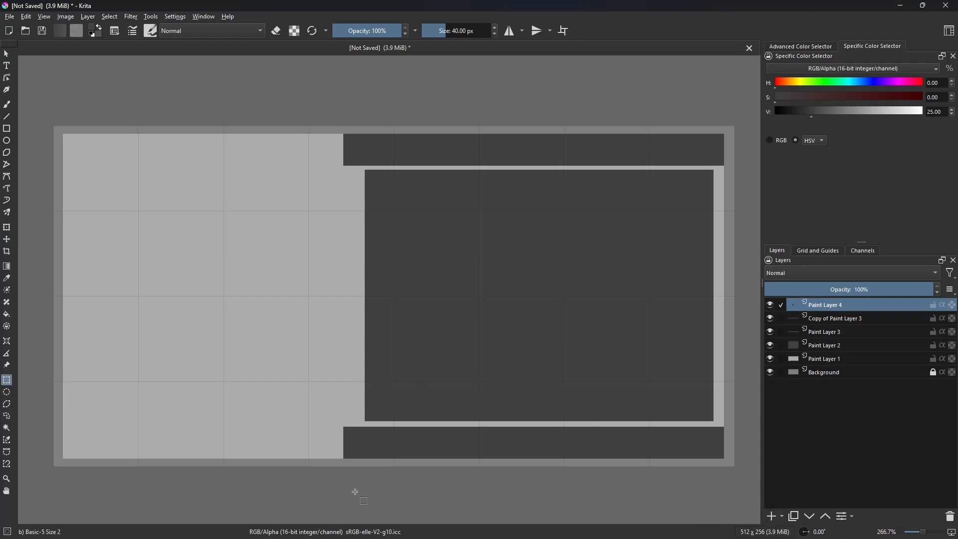
left_click_drag(350, 435, 725, 457)
left_click(831, 113)
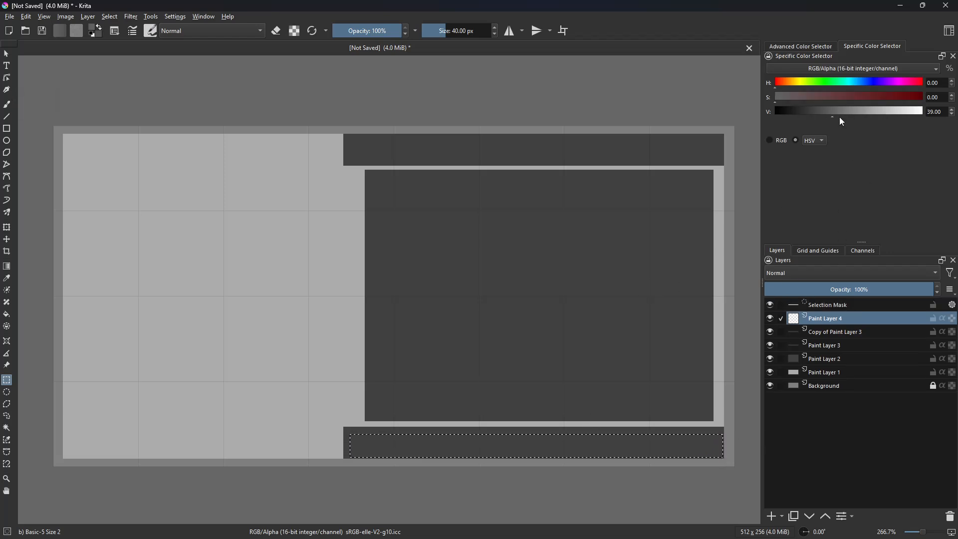
left_click(838, 113)
key("f")
left_click(552, 445)
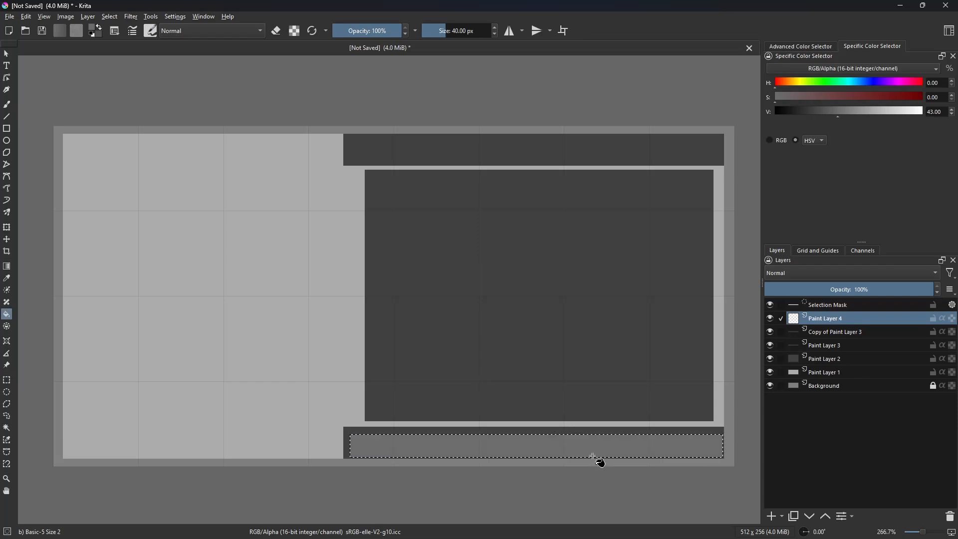
key("t")
key("ctrl+shift+a")
- Duplicate the lighter inset strip's layer and move the copy onto the upper dark strip
key("ctrl+j")
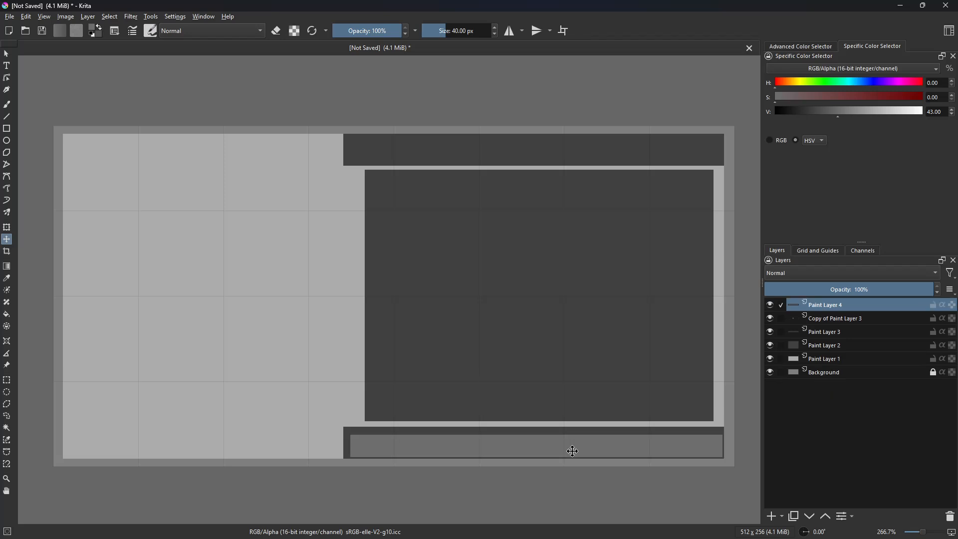
mouse_move(539, 457)
left_mouse_down()
mouse_move(551, 204)
mouse_move(545, 155)
left_mouse_up()
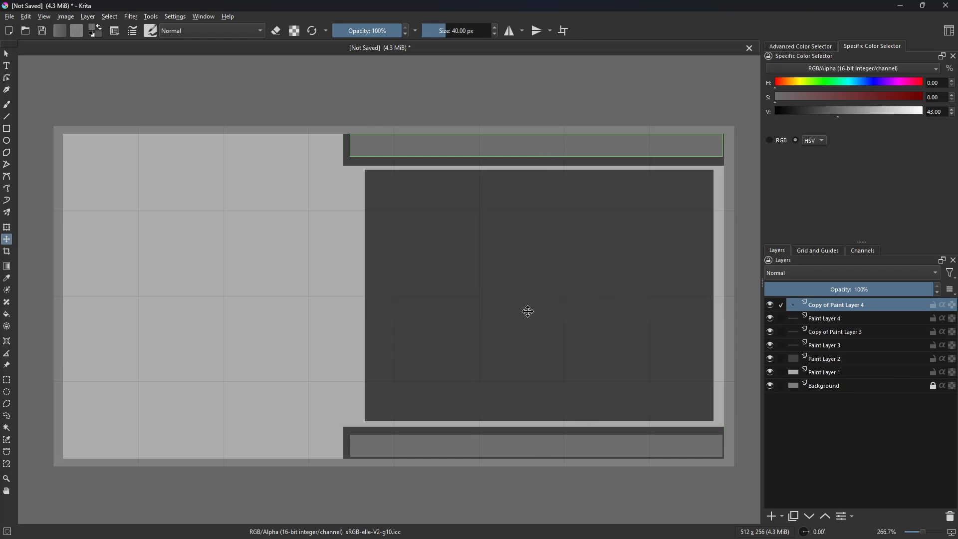
key("ctrl+a")
key("ctrl+shift+a")
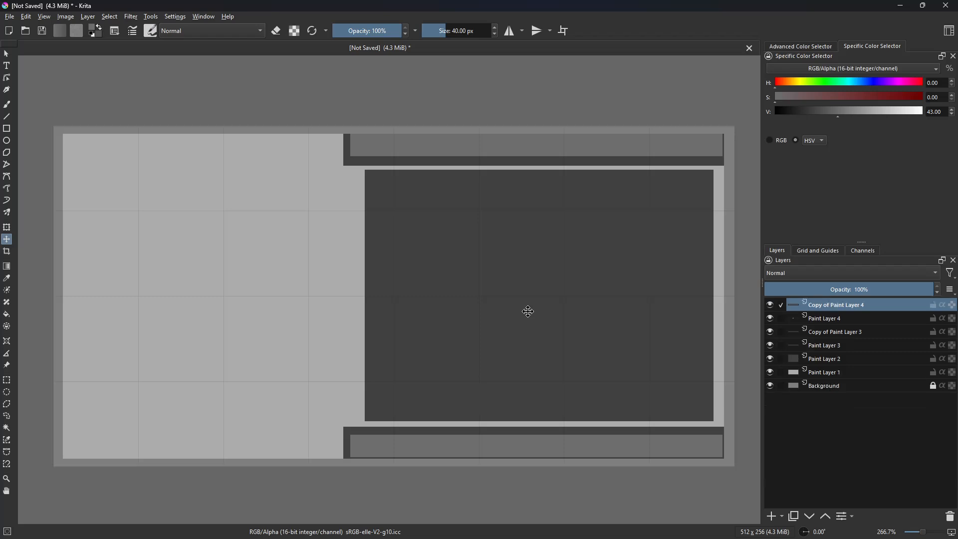
- Nudge the lower inset strip on Paint Layer 4 up to center it vertically within its dark strip
left_click(851, 320)
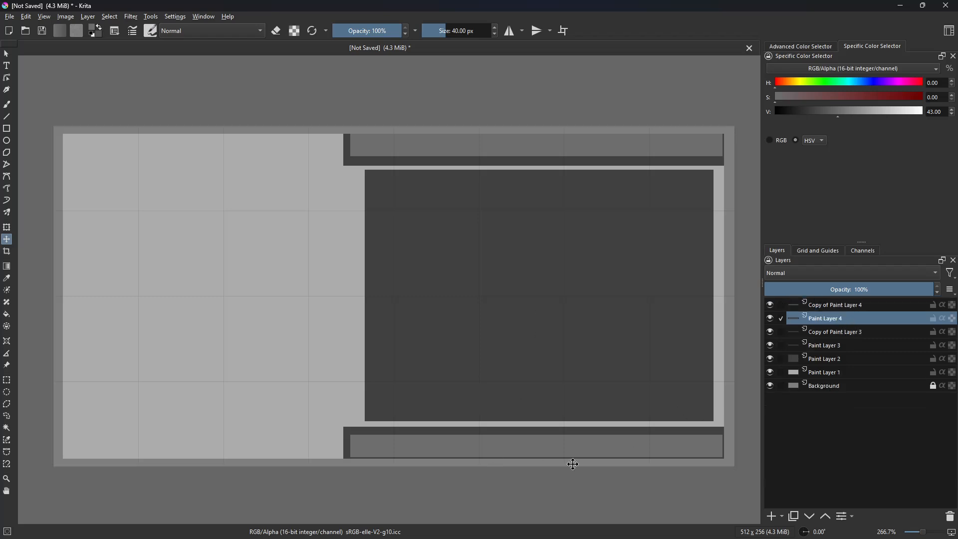
key("Down")
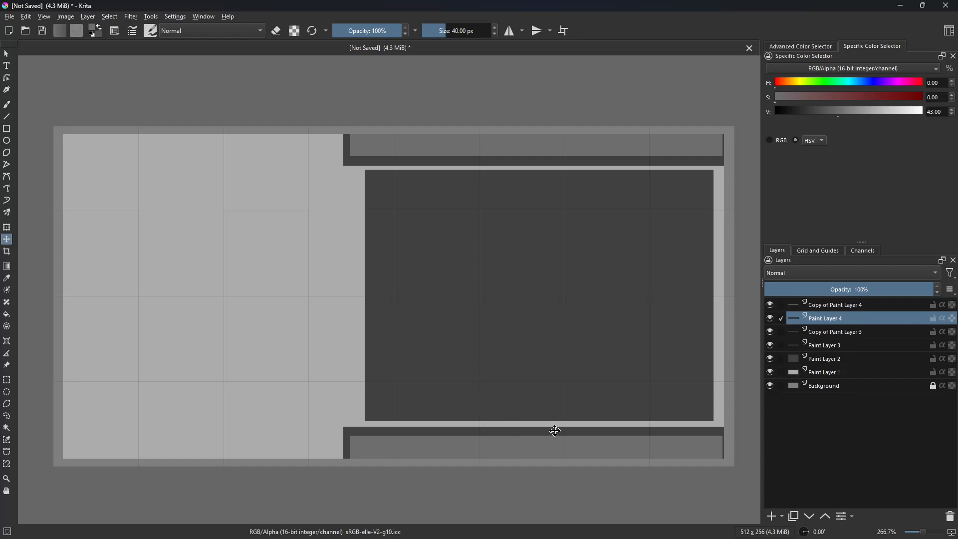
key("Up")
key("Up")
key("Up")
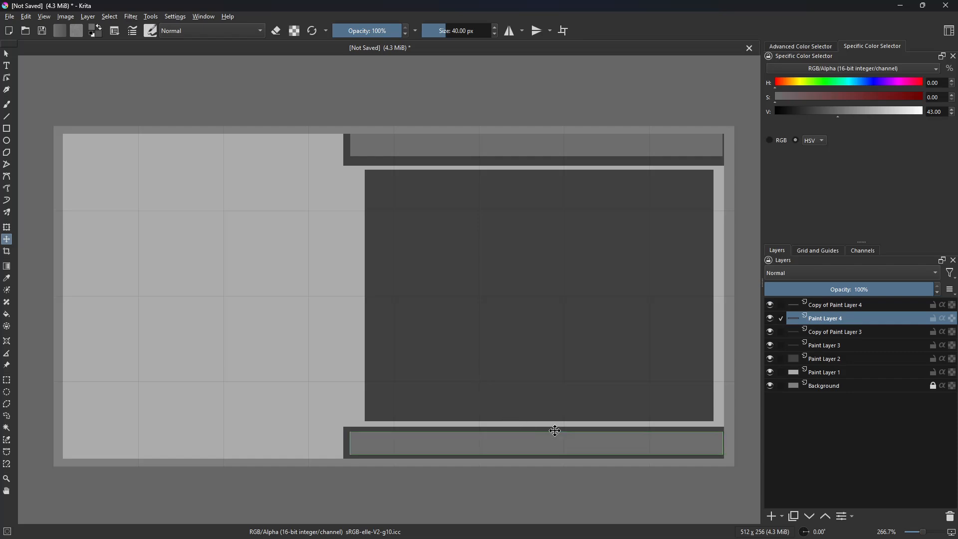
- Nudge the upper inset strip on Copy of Paint Layer 4 down to center it vertically within its dark strip
left_click(845, 334)
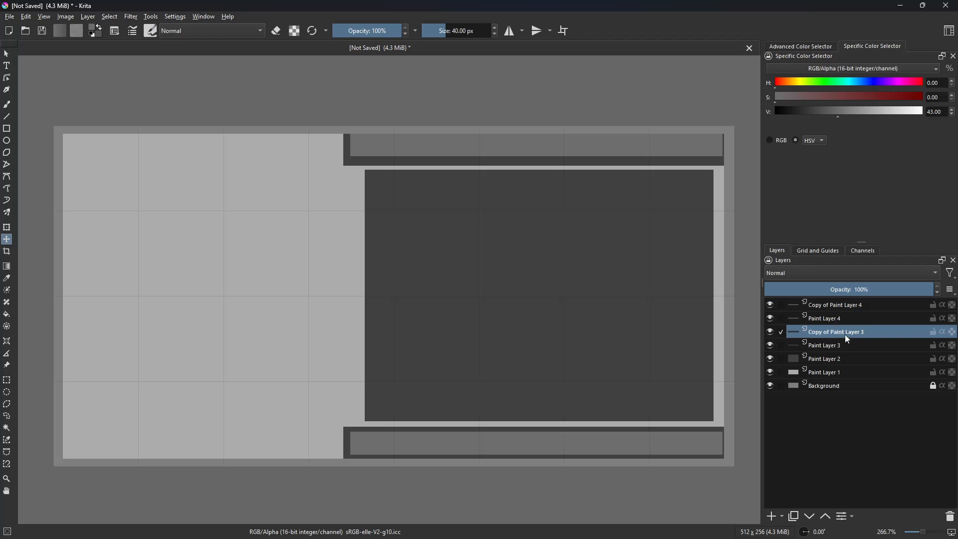
left_click(843, 308)
key("Down")
key("Down")
key("Down")
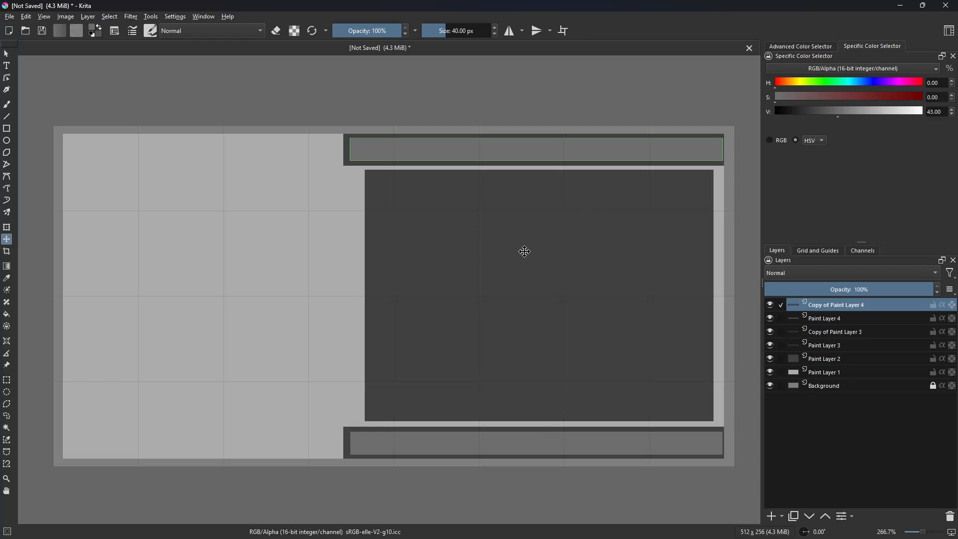
- Make a trapezoid-shaped polygonal selection along the lower edge of the light panel's empty left part
left_click(7, 381)
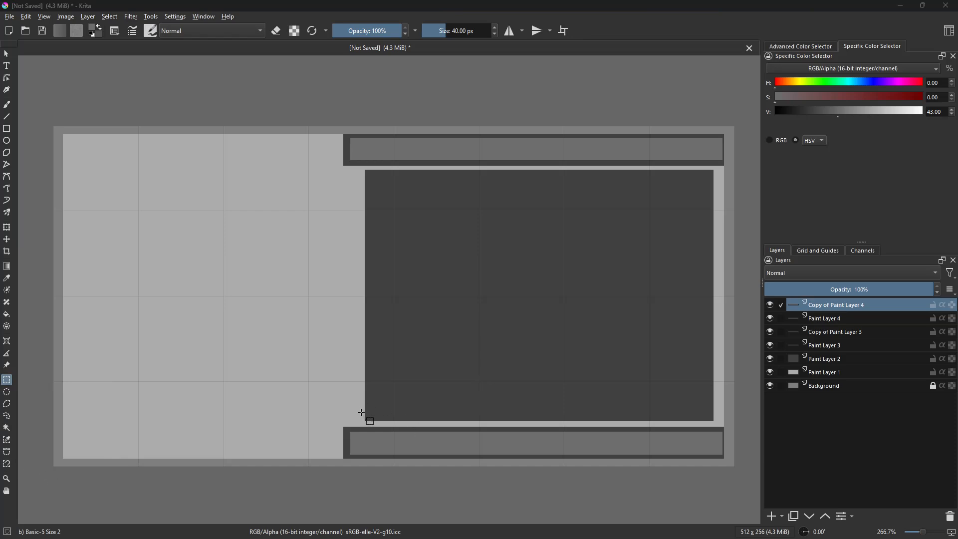
left_click(8, 405)
left_click(102, 459)
left_click(139, 436)
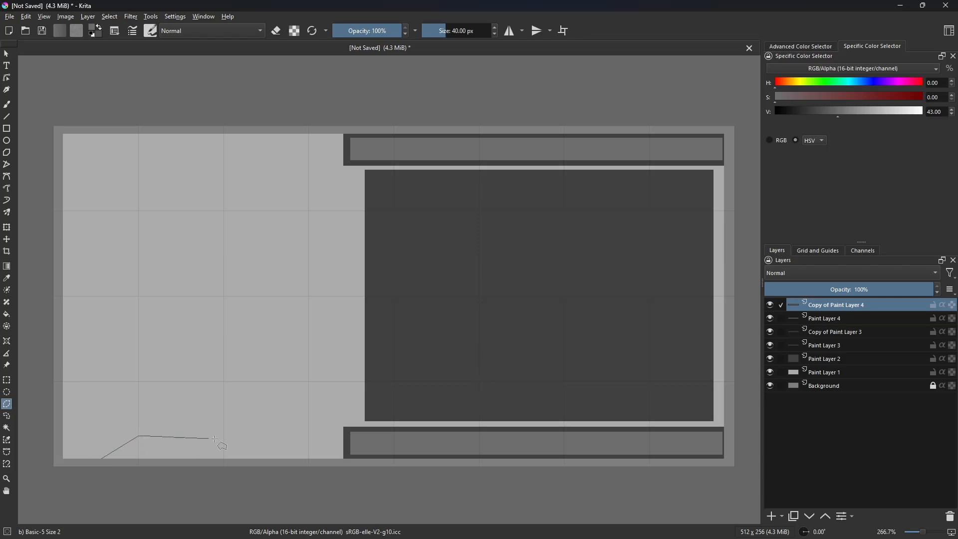
left_click(267, 435)
left_click(101, 459)
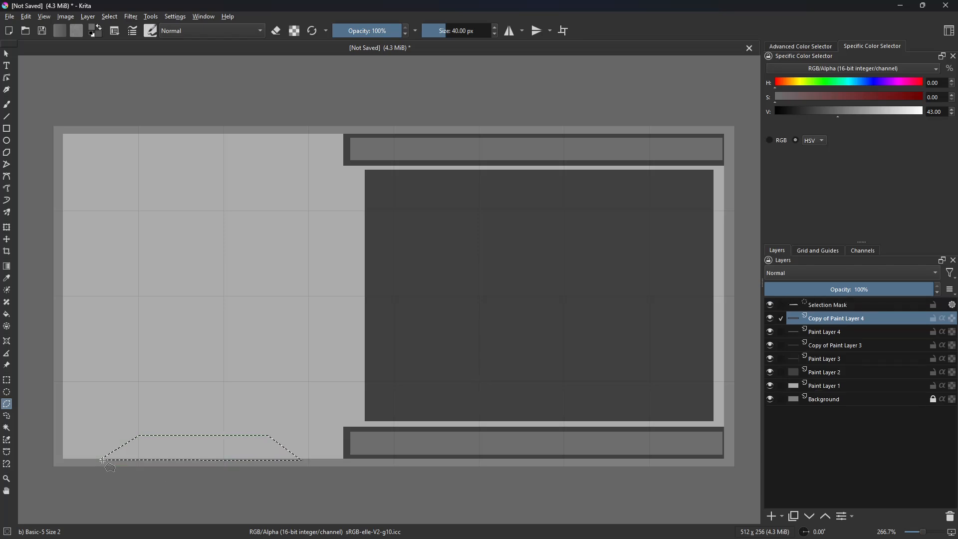
- Fill the trapezoid selection with gray of value 43 on a new paint layer and clear the selection
key("f")
left_click(772, 518)
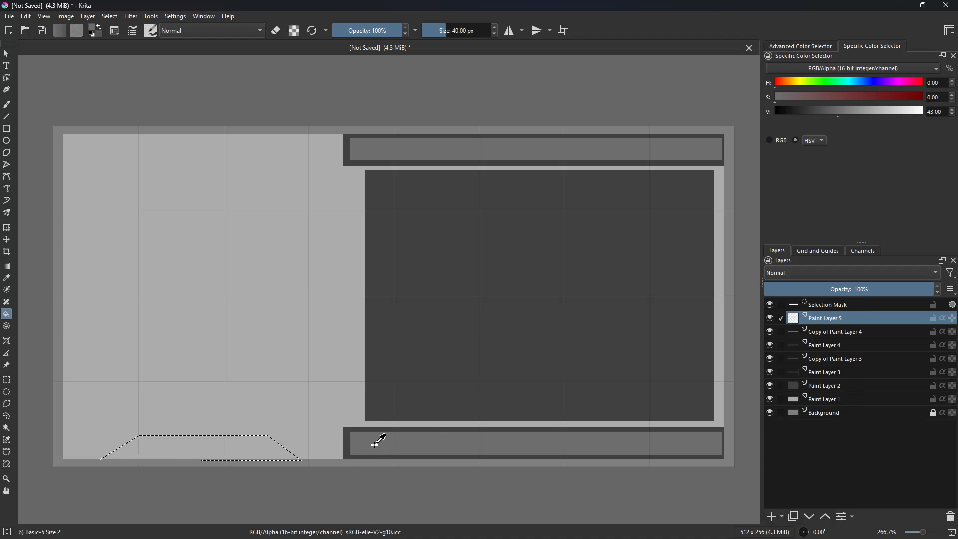
left_click(200, 452)
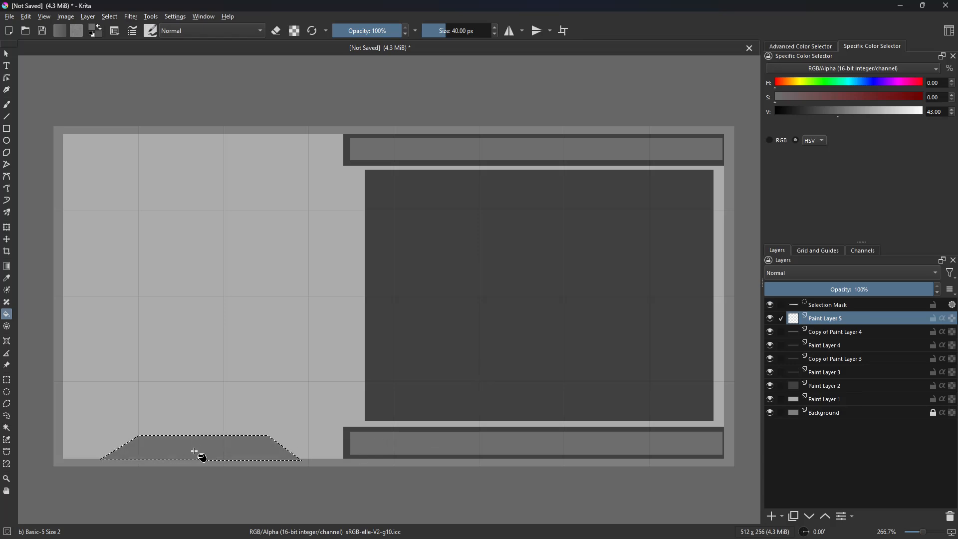
left_click(7, 380)
left_click(85, 465)
- Trim the trapezoid's uneven lower and upper edges straight by erasing thin rectangular selections, and deselect
scroll(200, 457, "up", 1)
left_click_drag(199, 457, 266, 442)
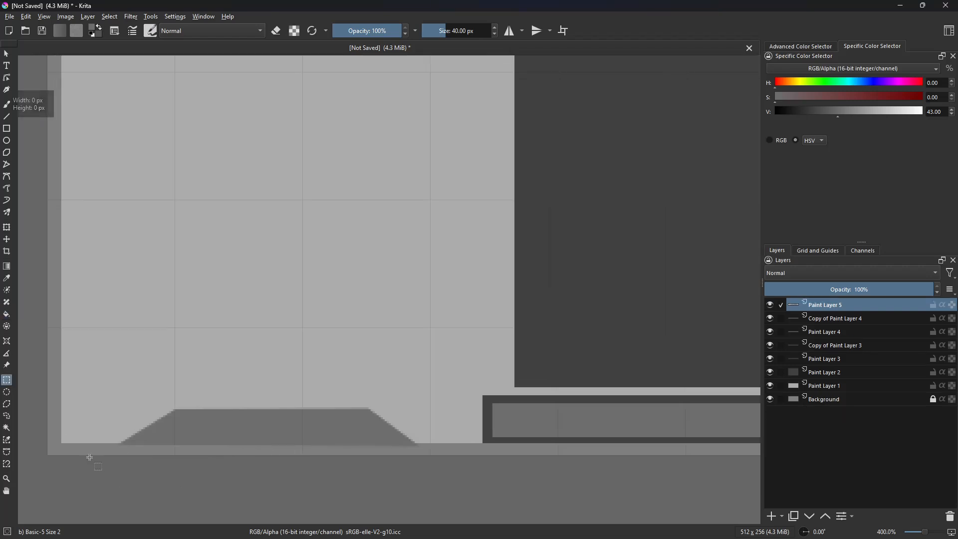
left_click_drag(93, 454, 438, 444)
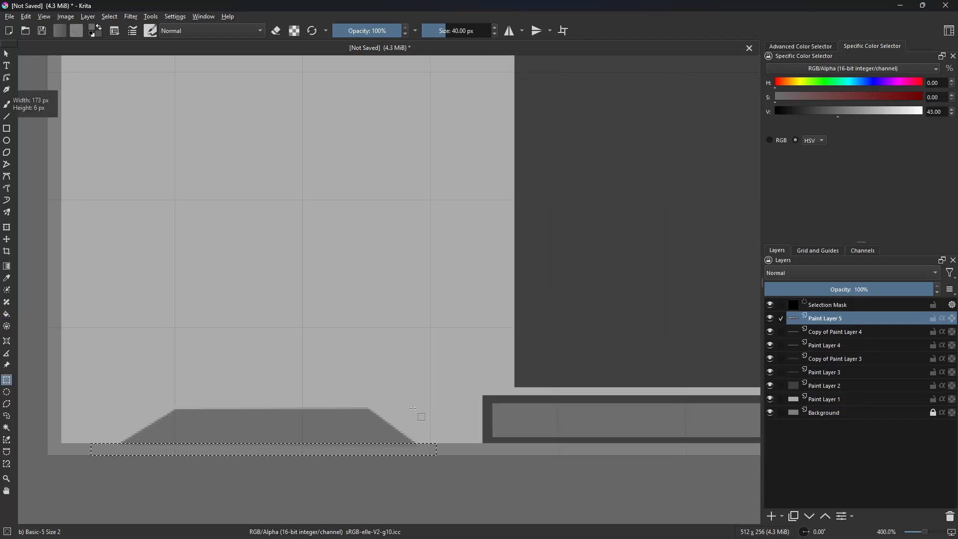
left_click_drag(408, 397, 104, 412)
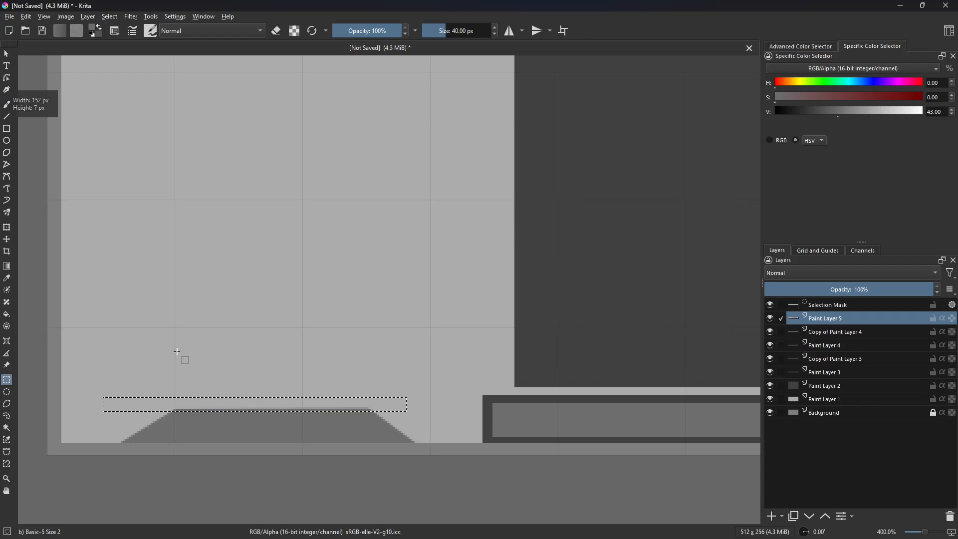
left_click(205, 339)
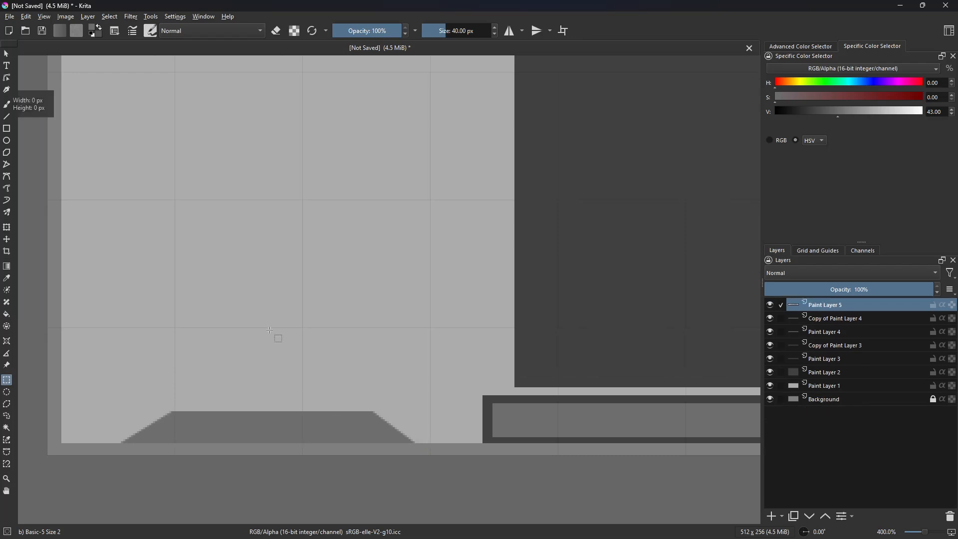
- Move the trapezoid on Paint Layer 5 slightly left along the light panel's lower edge
scroll(270, 330, "down", 2)
left_click_drag(321, 299, 325, 344)
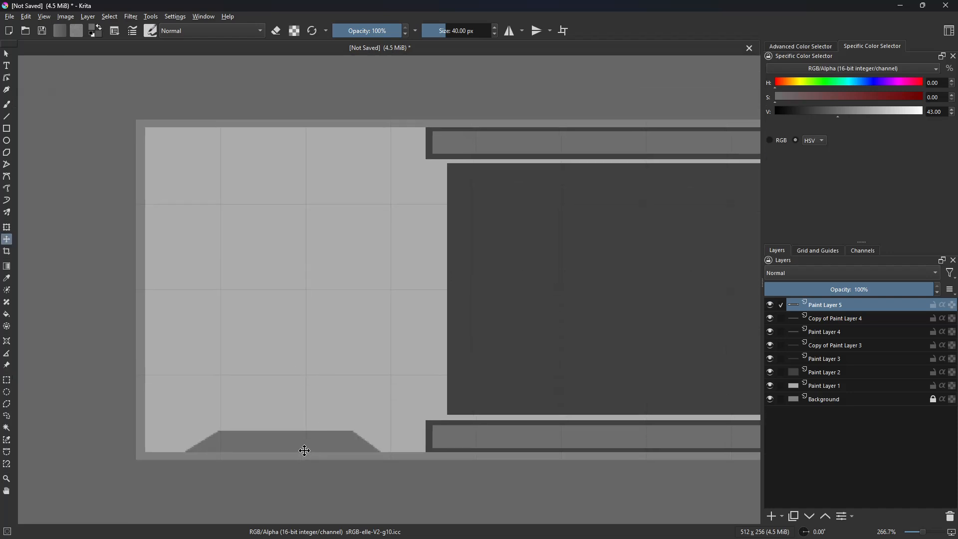
key("t")
left_click_drag(296, 443, 278, 443)
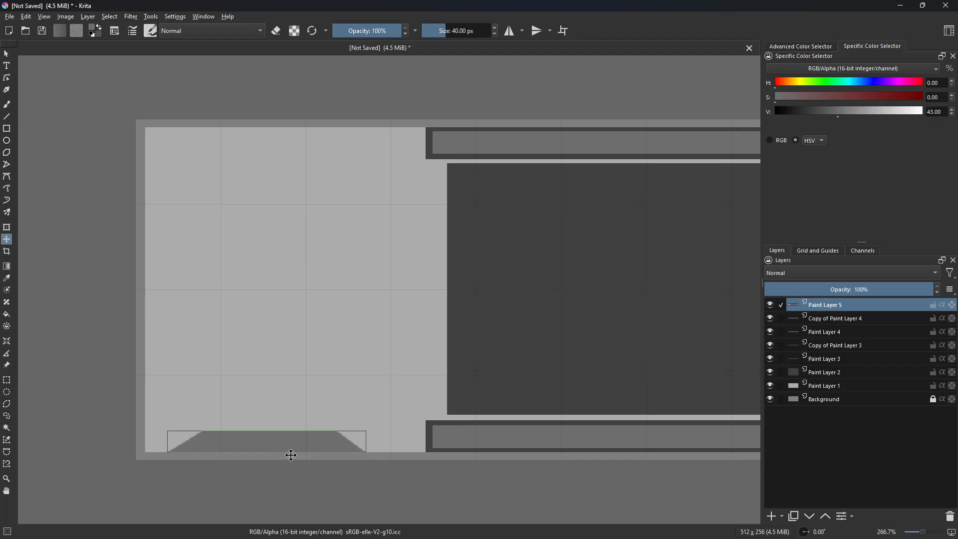
- Duplicate the trapezoid, mirror the copy horizontally, shift it right to form a wider symmetric shape, and merge it down
key("ctrl+j")
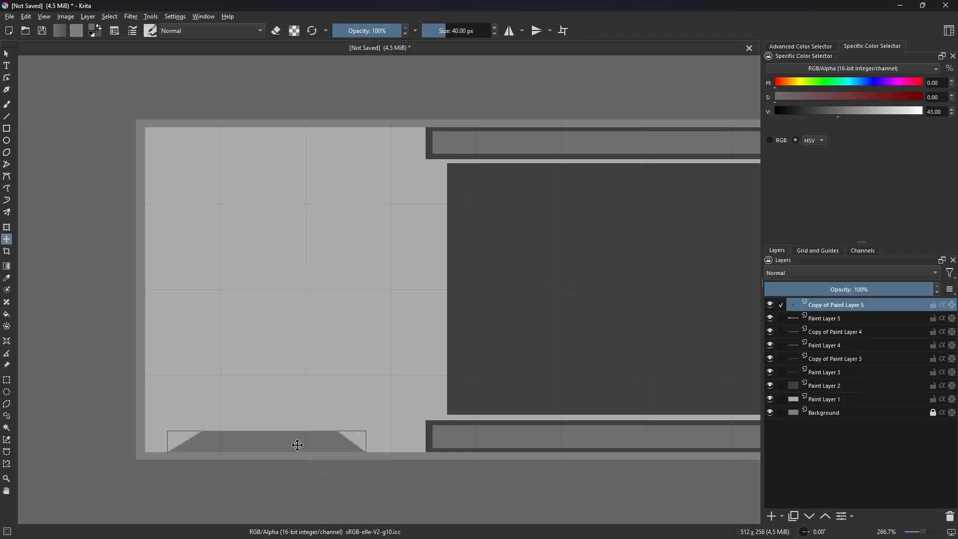
key("ctrl+t")
right_click(307, 437)
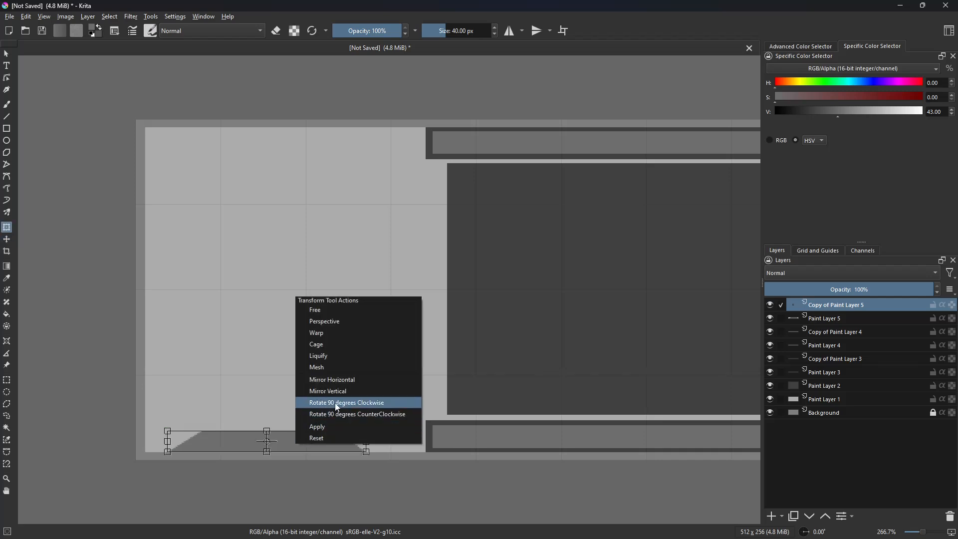
left_click(359, 382)
left_click_drag(311, 445, 334, 444)
key("Return")
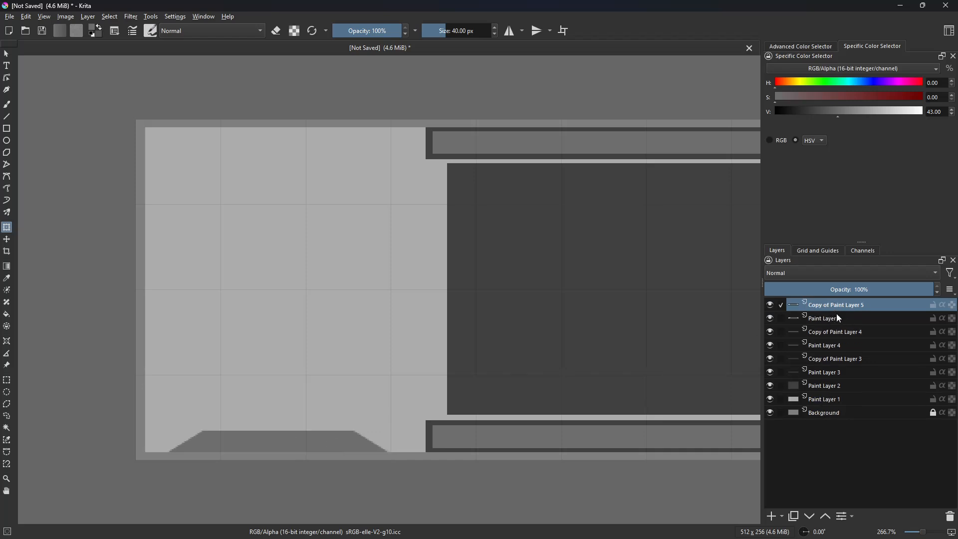
key("ctrl+e")
- Duplicate the merged trapezoid, move the copy to the light panel's upper edge, and mirror it vertically
left_click(296, 444)
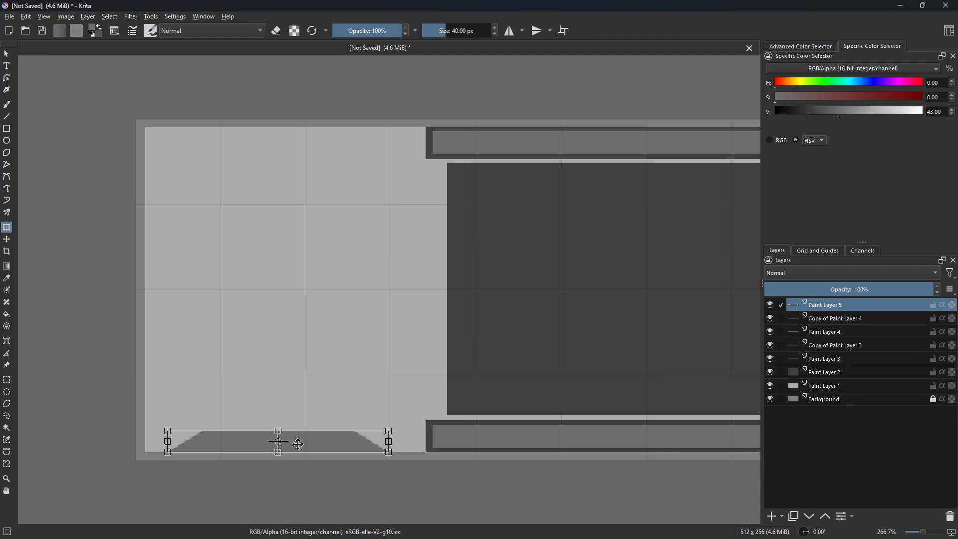
mouse_move(312, 442)
left_mouse_down()
mouse_move(314, 433)
mouse_move(325, 442)
mouse_move(334, 355)
mouse_move(320, 143)
left_mouse_up()
key("ctrl+j")
left_click(324, 443)
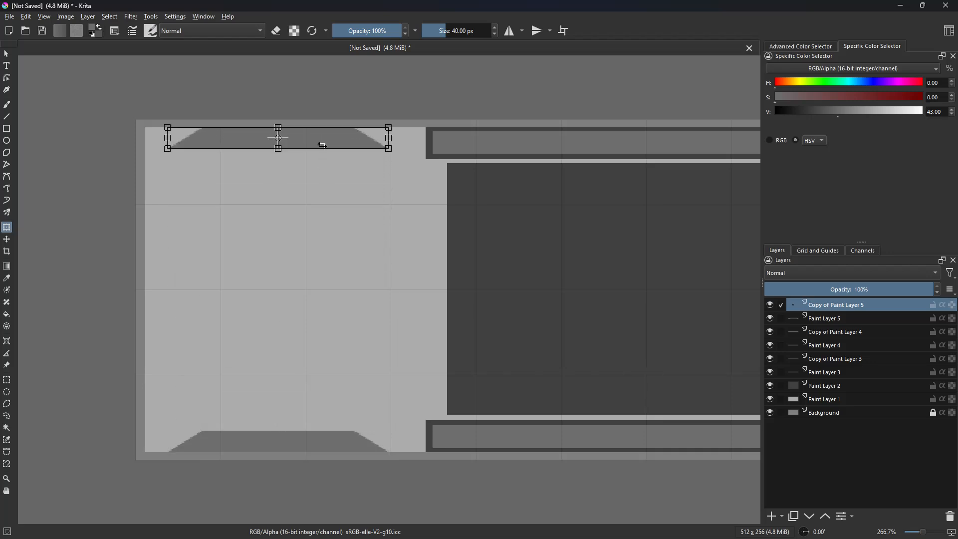
right_click(322, 145)
left_click(366, 245)
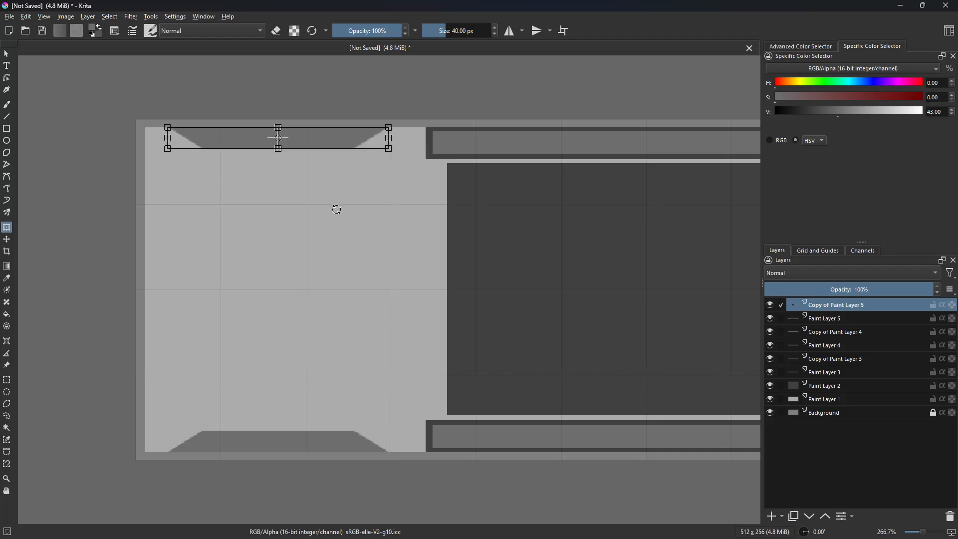
key("Up")
key("Return")
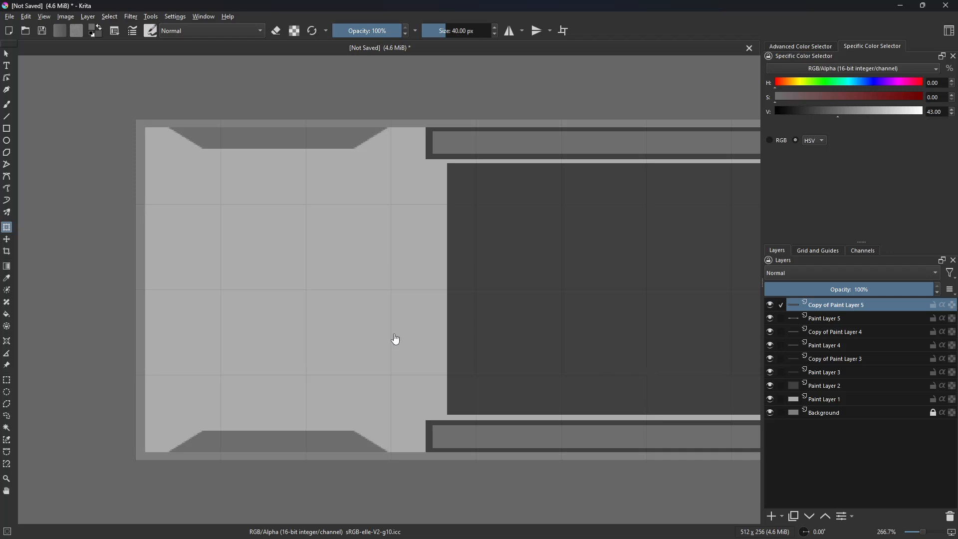
- Select a rectangular area about 248 × 102 px in the lower part of the large dark rectangle
left_click_drag(413, 333, 273, 335)
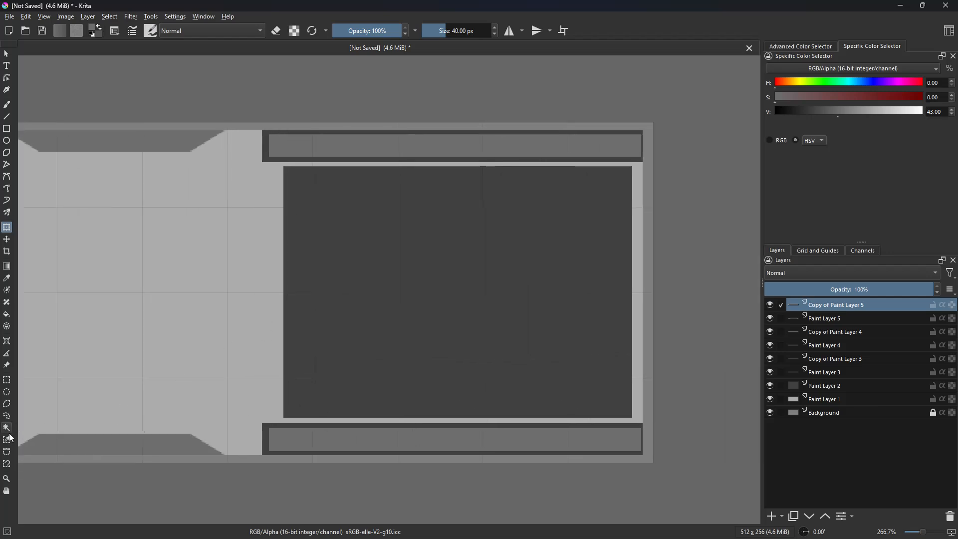
left_click(7, 383)
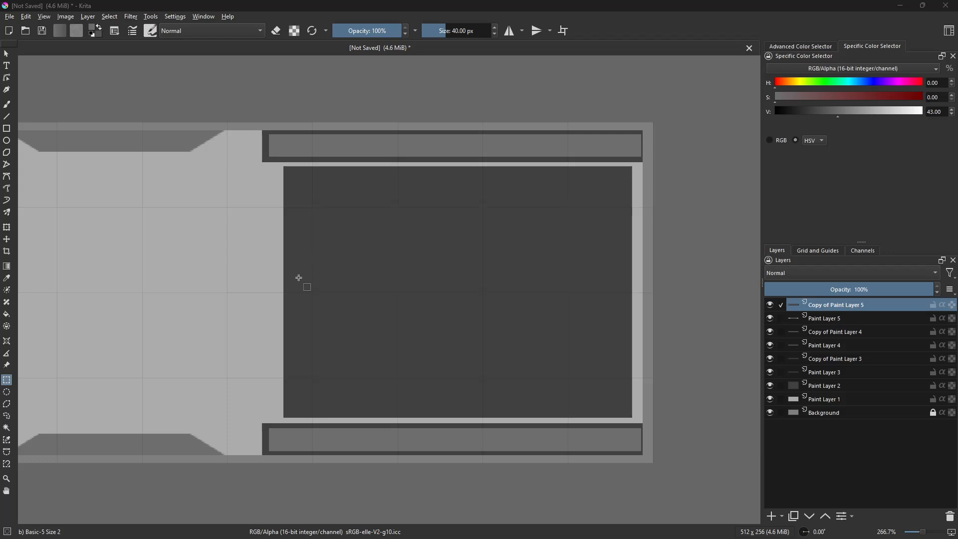
left_click_drag(298, 277, 626, 412)
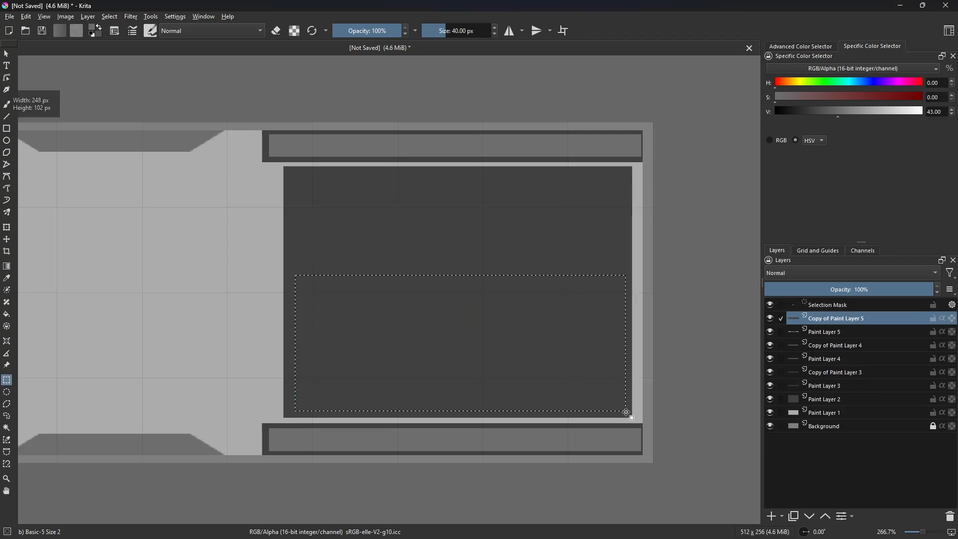
- Fill the selected rectangle with the current 43% value gray on a new paint layer and clear the selection
key("f")
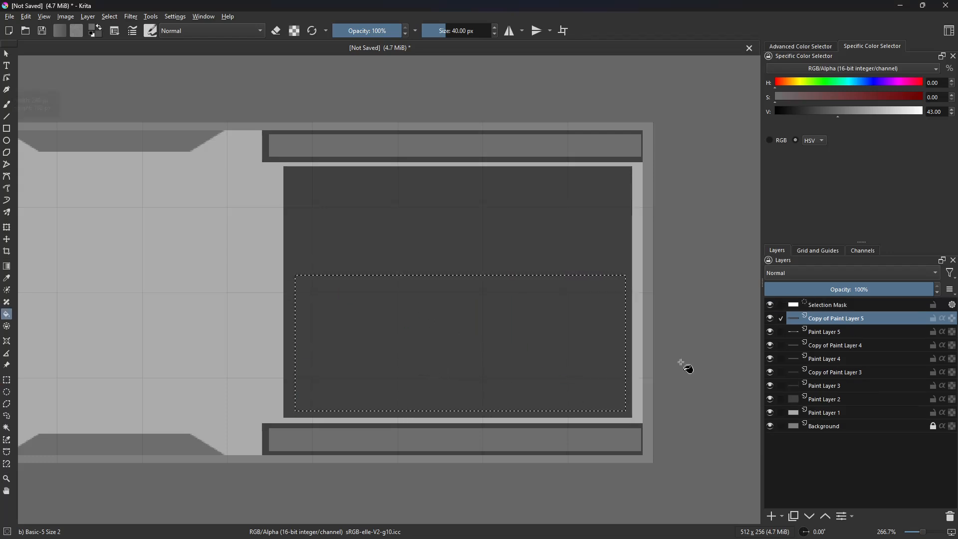
left_click(774, 515)
left_click(417, 333)
key("ctrl+shift+a")
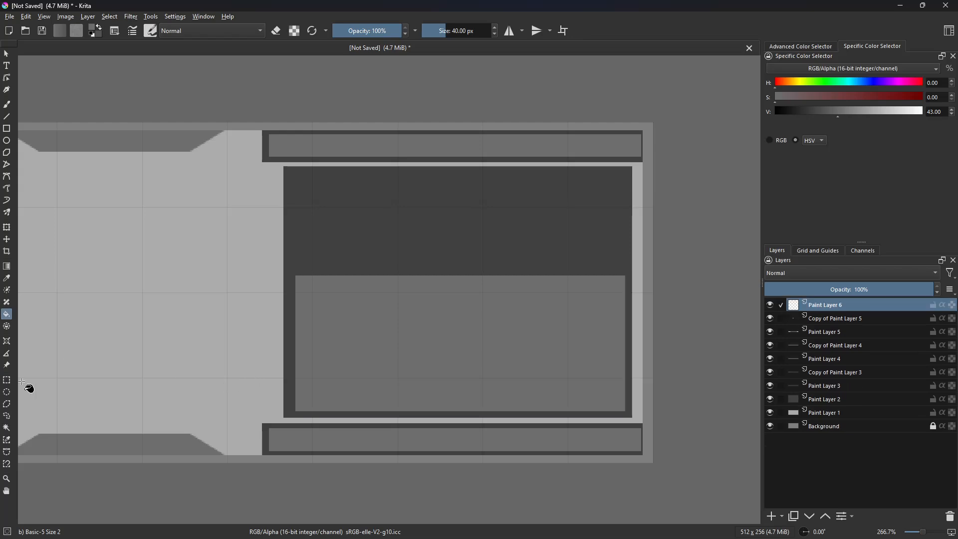
- Cut the lower-left corner off the new gray rectangle diagonally with a polygonal selection and clear the selection
left_click(7, 404)
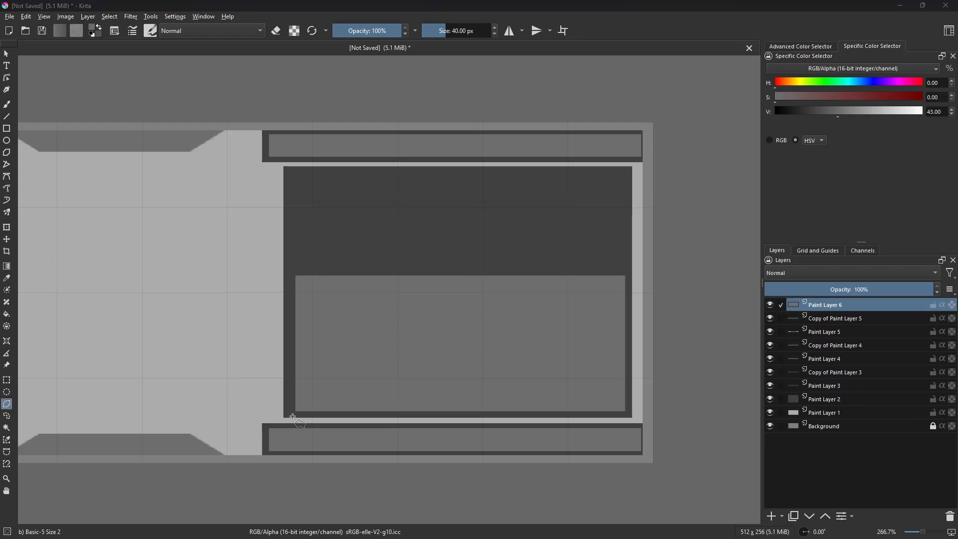
left_click(286, 382)
left_click(270, 419)
left_click(327, 427)
left_click(331, 411)
key("Delete")
key("ctrl+shift+a")
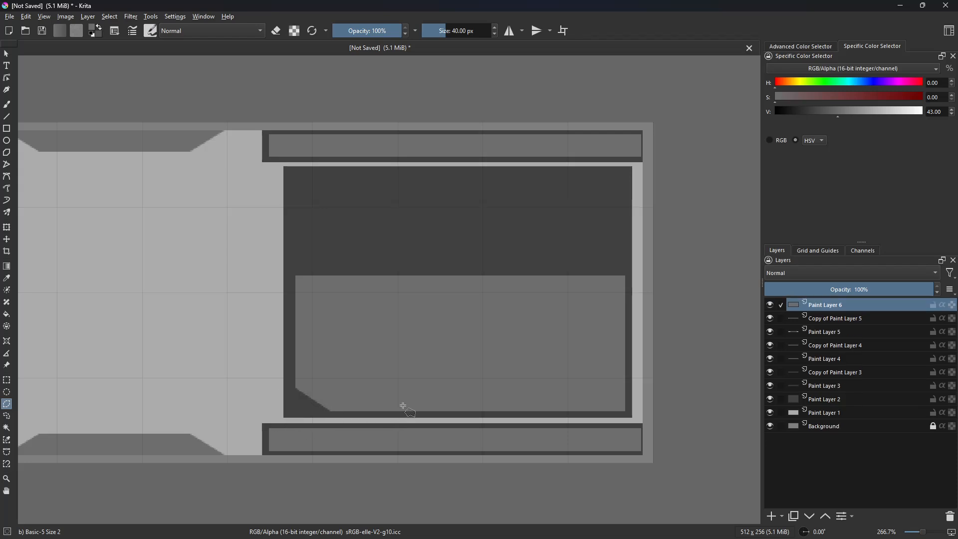
- Duplicate the clipped gray rectangle, move the copy upward, and mirror it vertically
key("t")
key("ctrl+j")
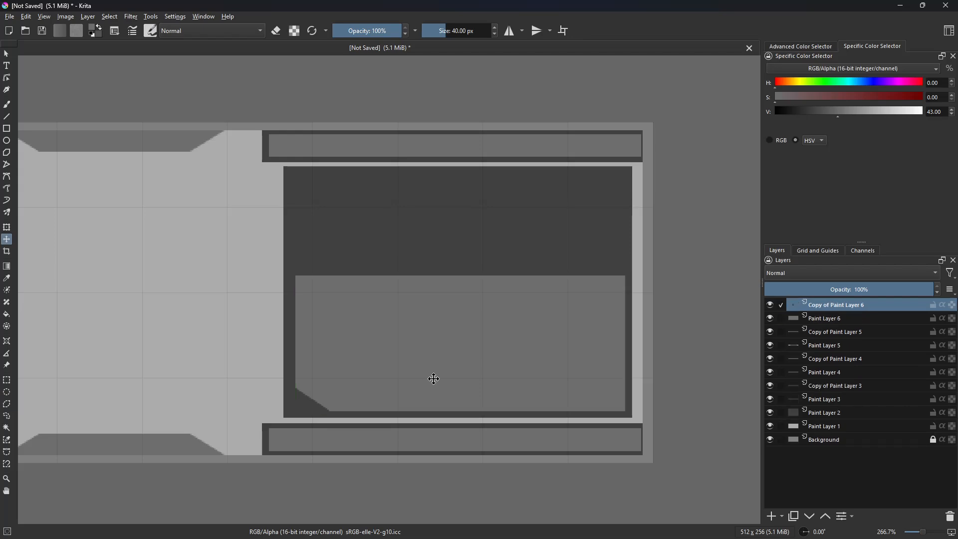
mouse_move(434, 379)
left_mouse_down()
mouse_move(444, 339)
mouse_move(435, 323)
left_mouse_up()
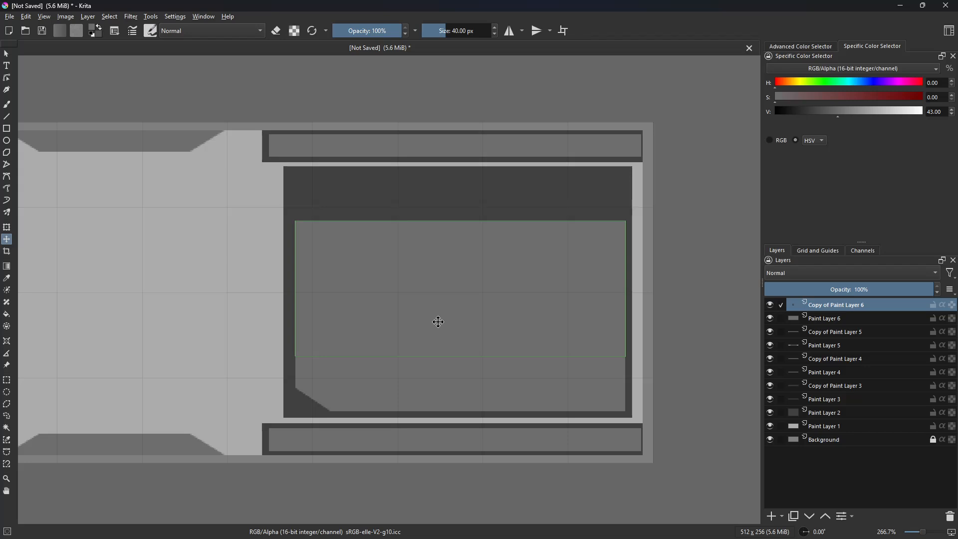
key("ctrl+t")
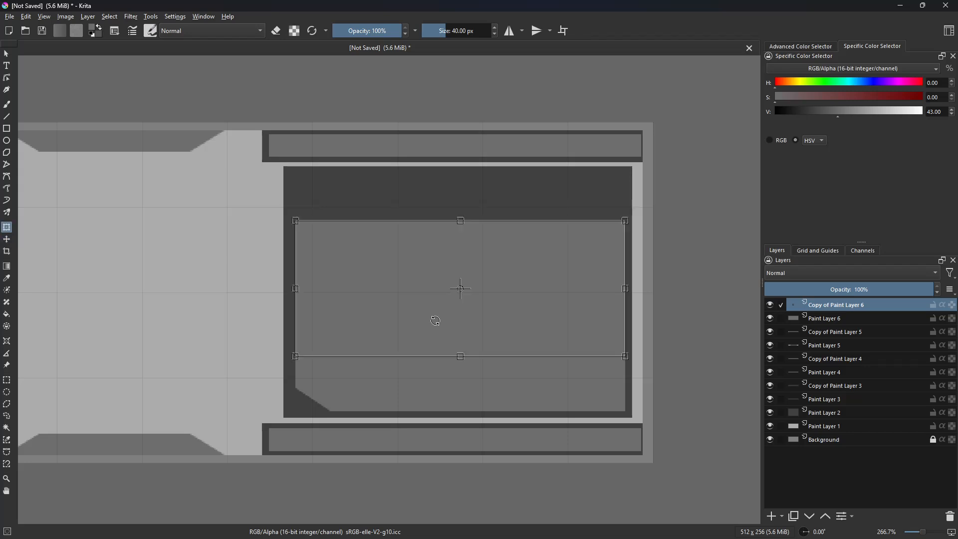
right_click(435, 321)
left_click(486, 413)
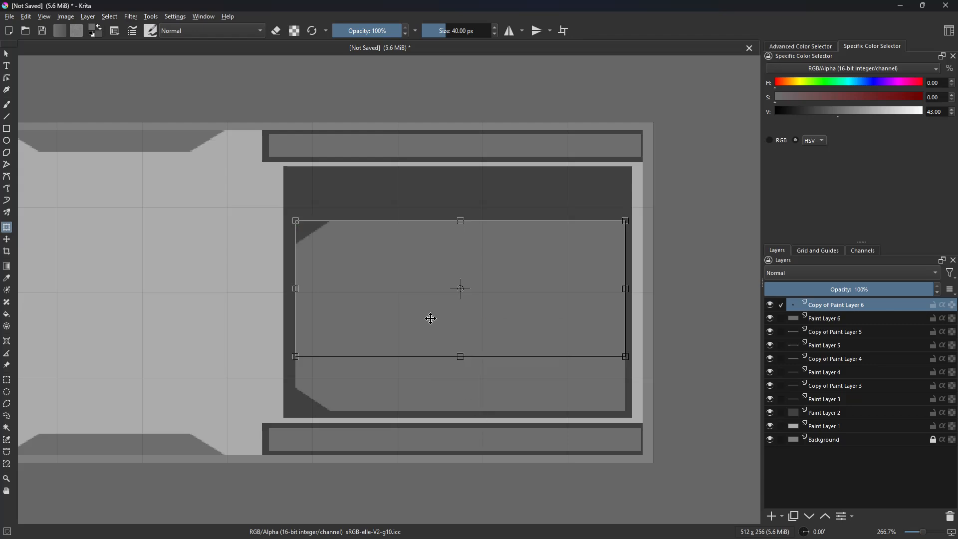
key("Return")
- Raise the mirrored copy to just below the dark panel's upper edge and merge it down into Paint Layer 6
left_click_drag(438, 296, 433, 256)
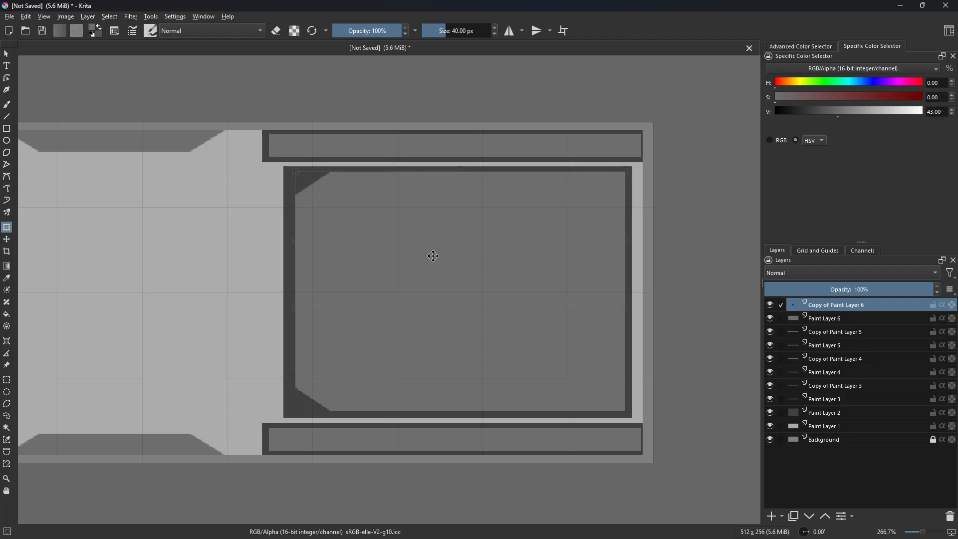
key("Return")
key("ctrl+e")
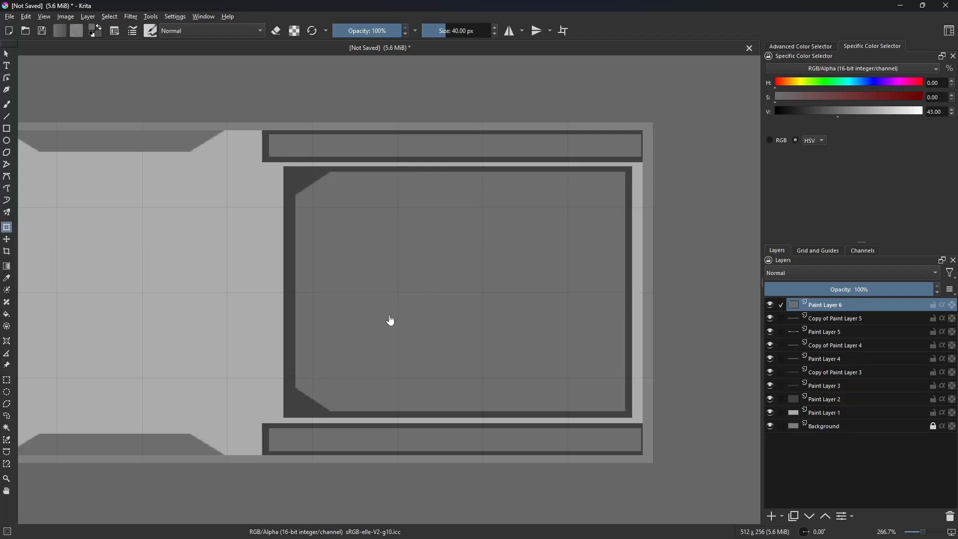
- Fill a large rectangle inside the clipped gray panel with the surrounding dark gray on a new paint layer, then deselect it
left_click(7, 380)
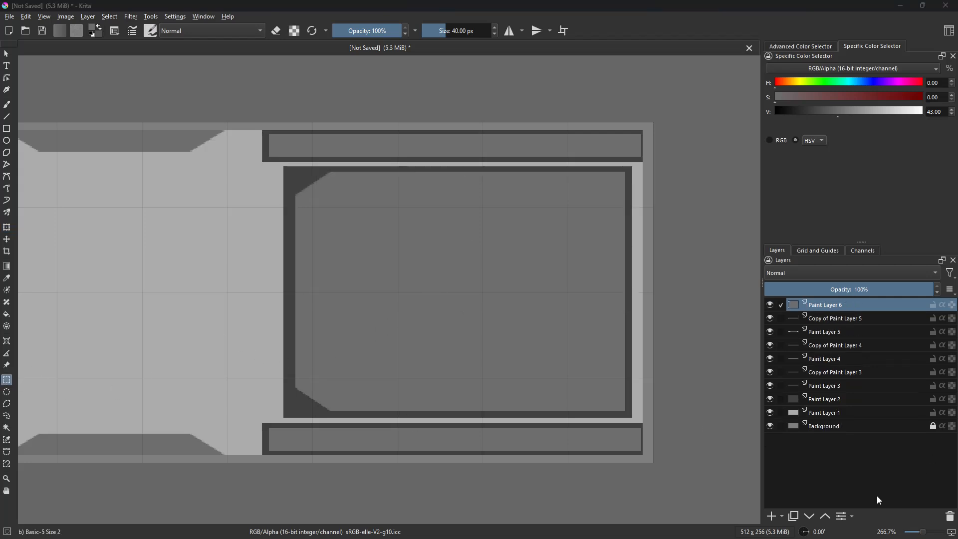
left_click(772, 516)
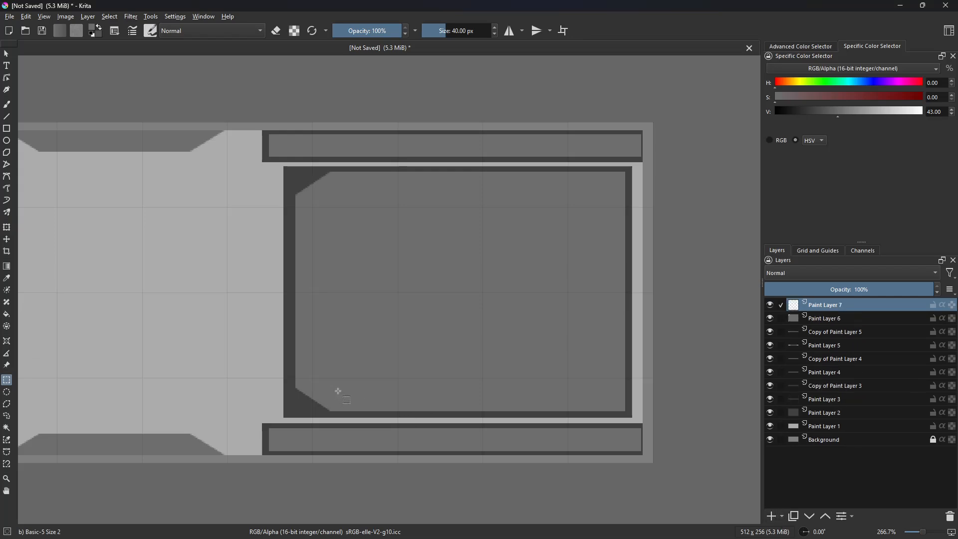
left_click_drag(338, 391, 620, 186)
key("f")
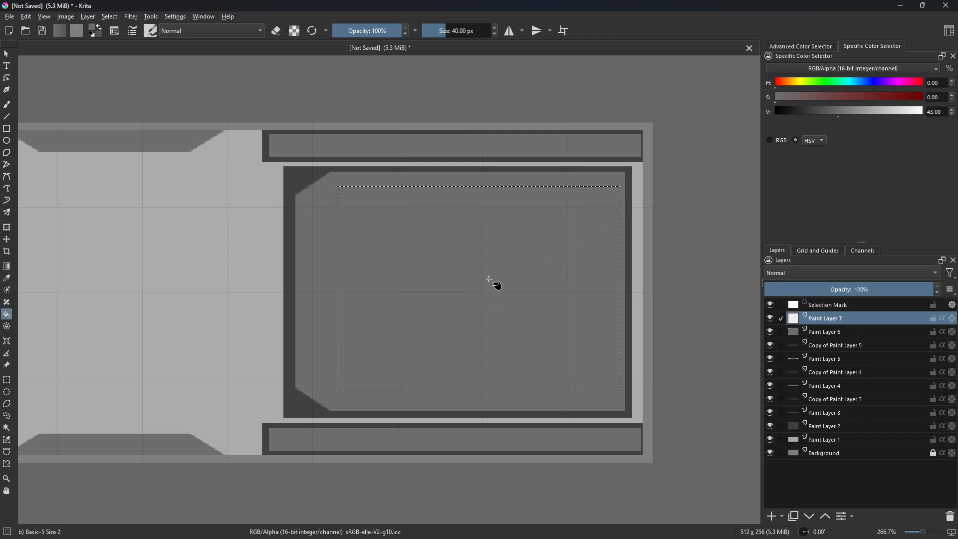
left_click(306, 400, "ctrl")
left_click(394, 364)
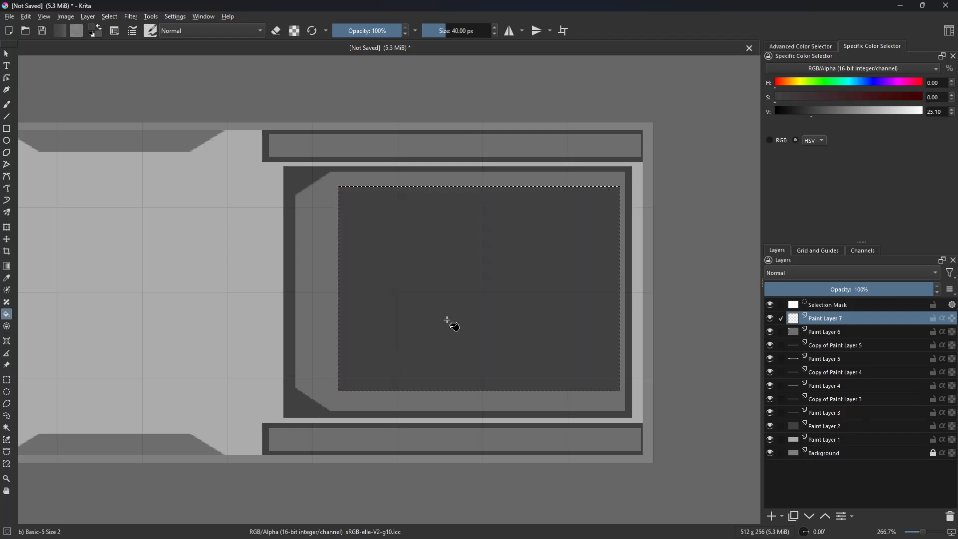
key("ctrl+shift+a")
- Nudge the dark inner rectangle slightly down to center it vertically in the clipped gray panel
key("t")
key("Down")
key("Down")
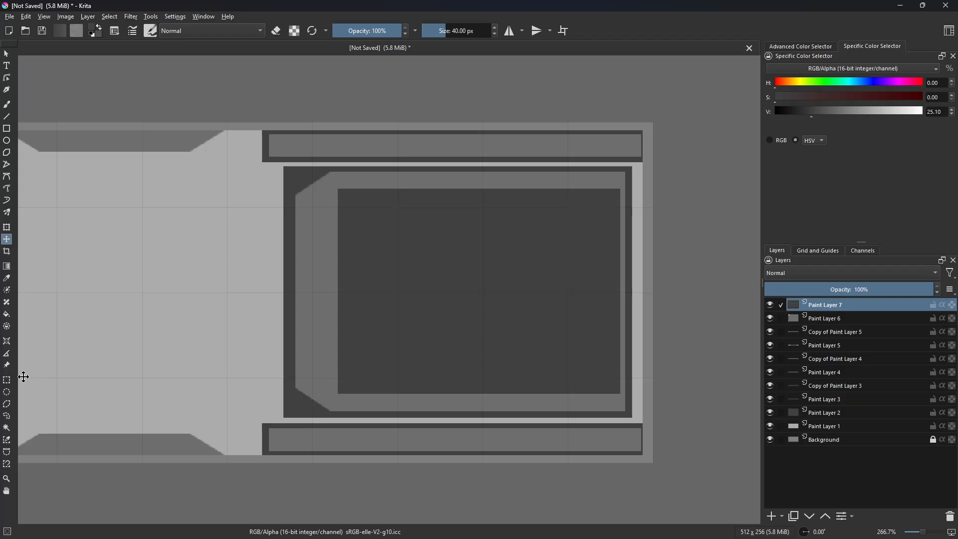
- Add a paint layer and select a vertical strip about 36 × 153 px along the dark inner rectangle's left edge
left_click(6, 380)
left_click(772, 516)
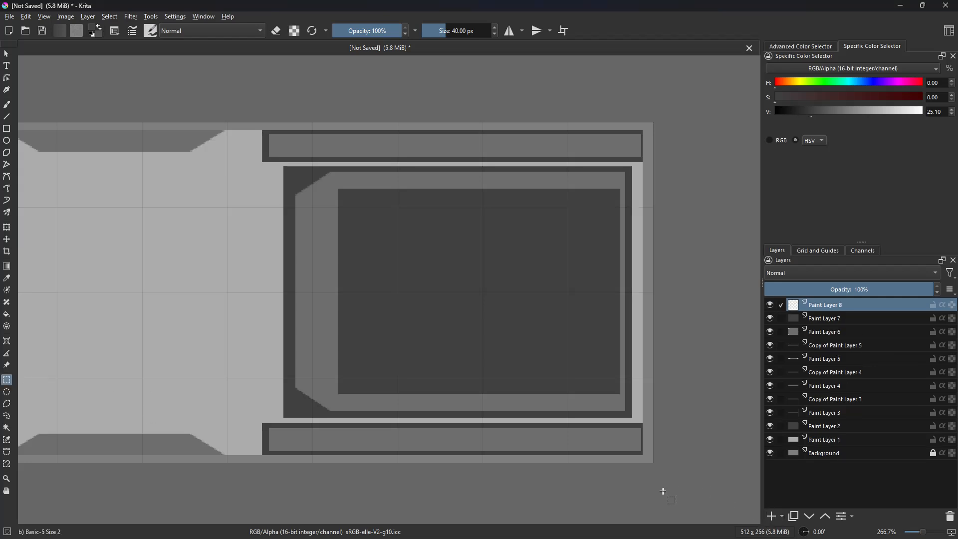
left_click_drag(340, 392, 389, 190)
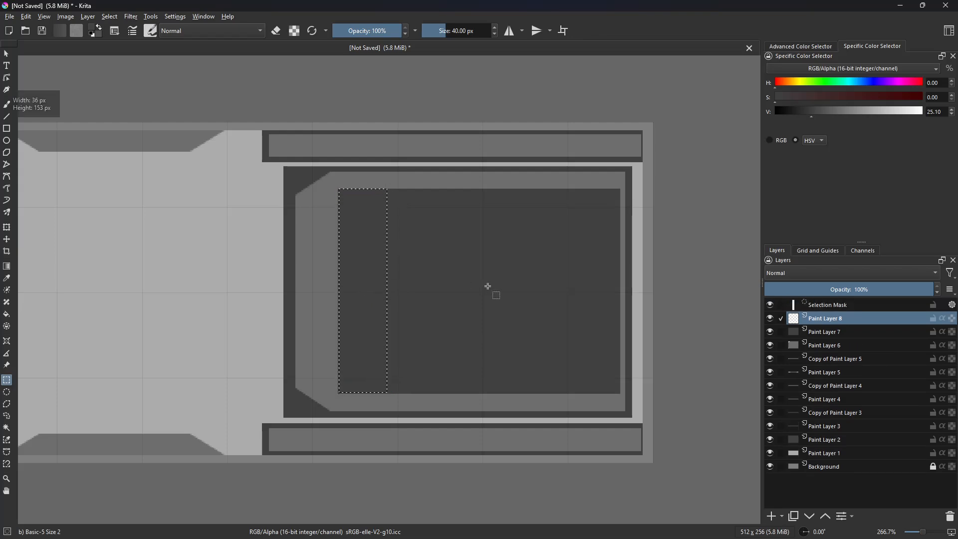
- Set up the Gradient tool with the Foreground to Background gradient and the default black and white colors
left_click(9, 267)
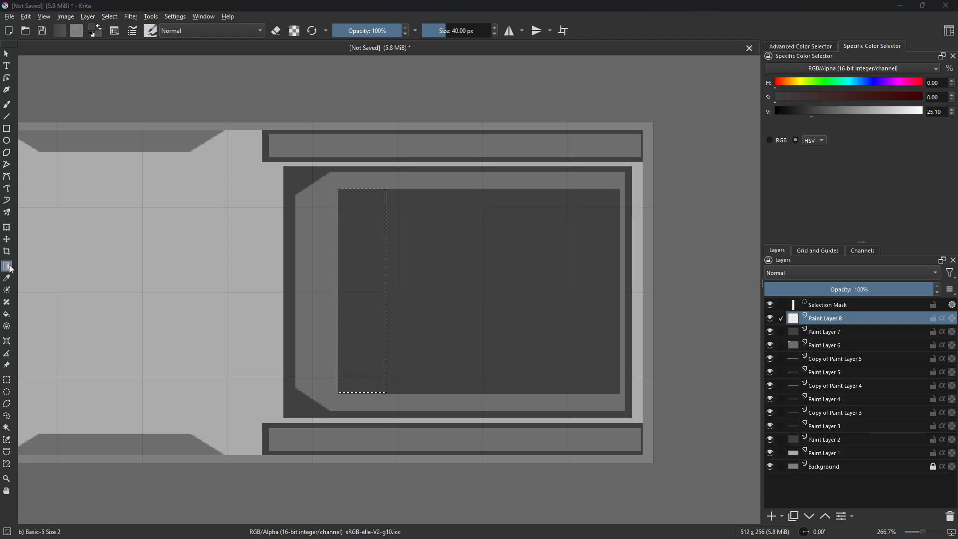
left_click(100, 32)
left_click(590, 150)
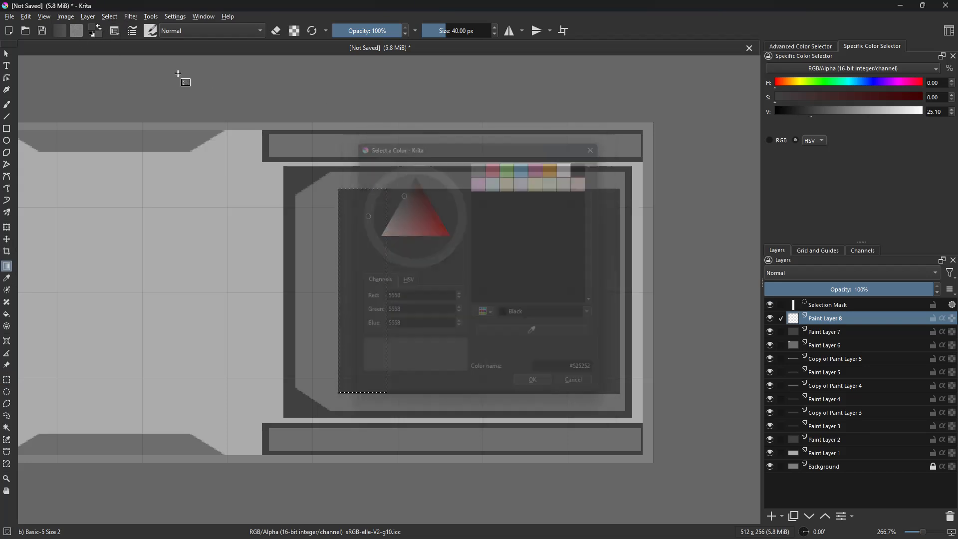
left_click(59, 31)
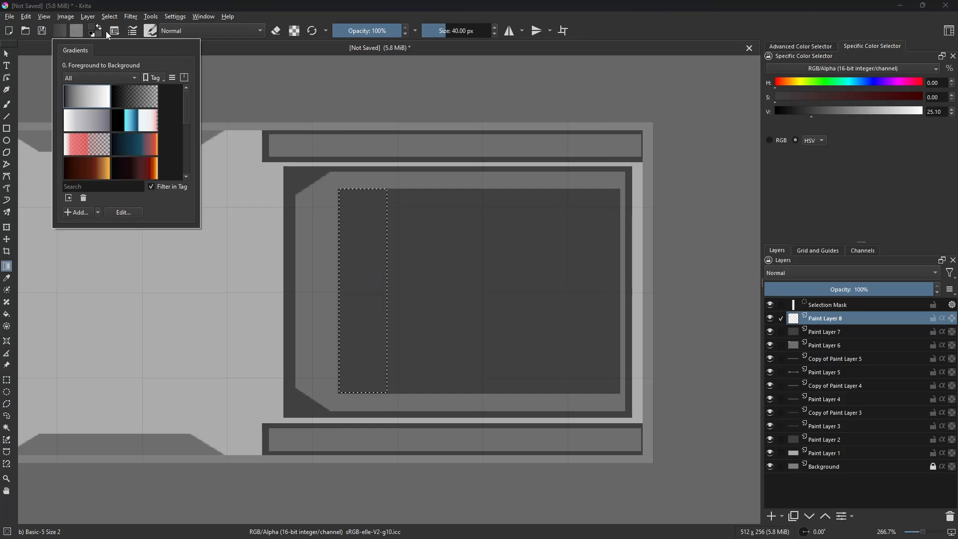
left_click(93, 34)
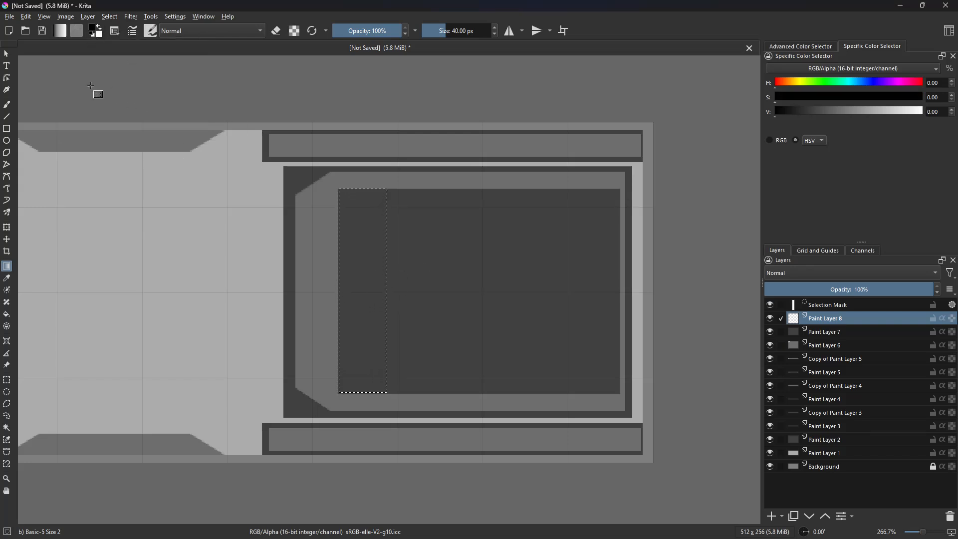
left_click_drag(418, 271, 387, 268)
key("ctrl+z")
key("ctrl+z")
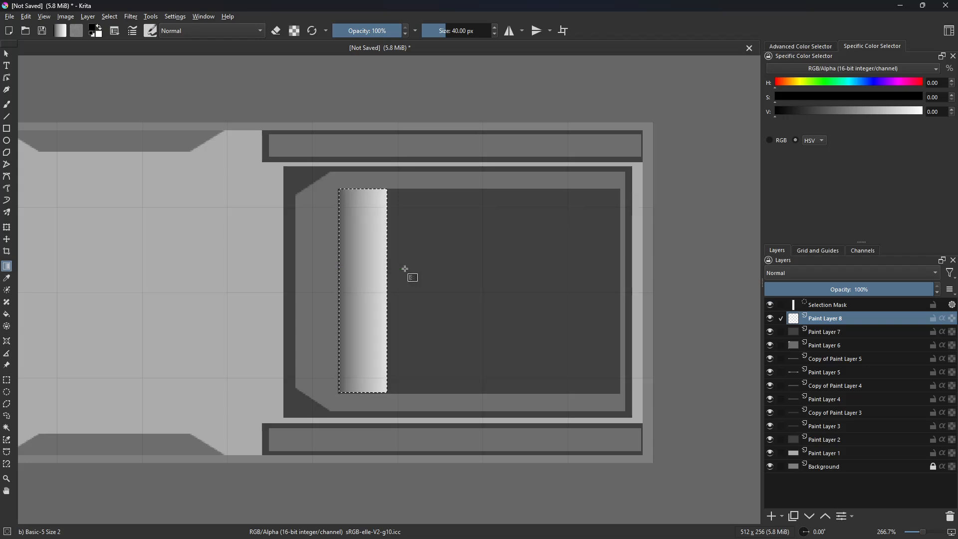
key("ctrl+z")
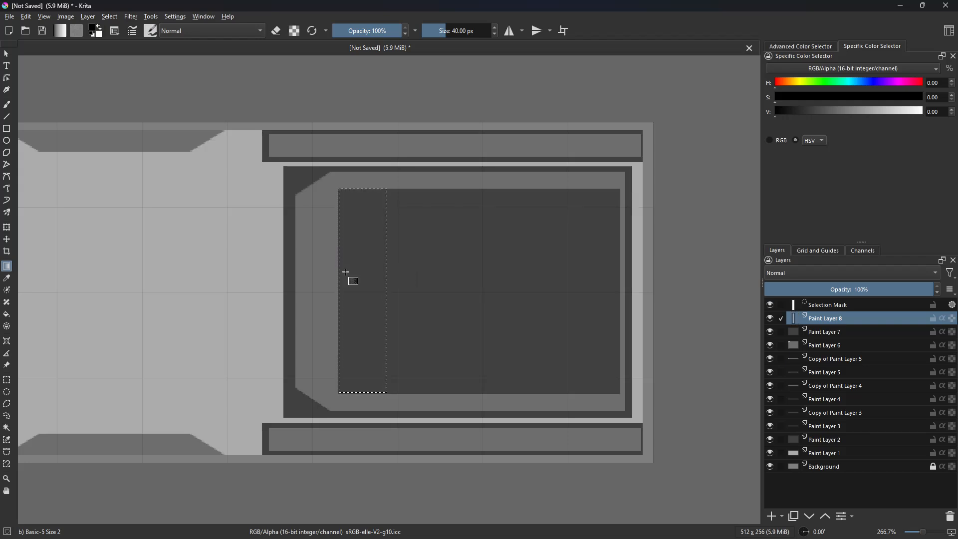
- Fill the selected strip with a horizontal black-to-white gradient, darkest at its left edge
left_click_drag(393, 270, 395, 270)
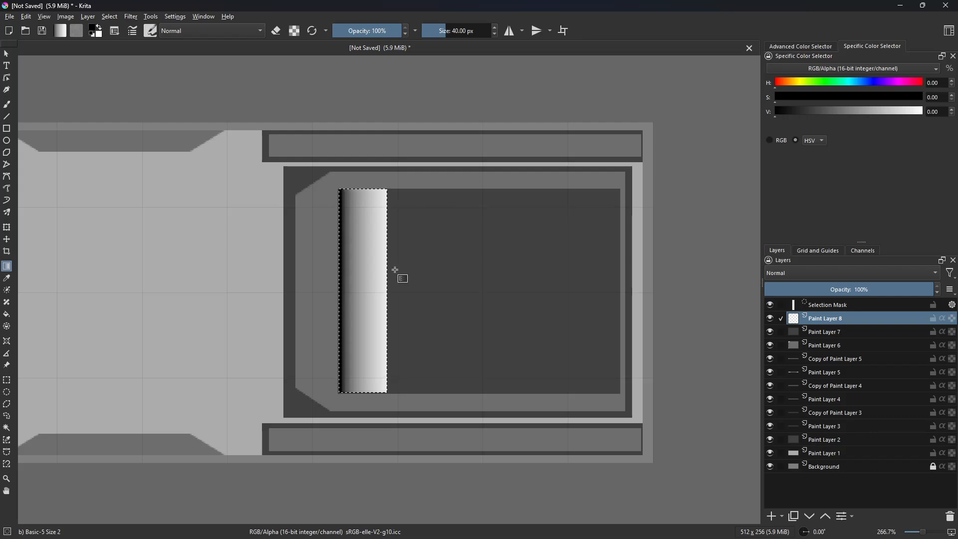
left_click(132, 16)
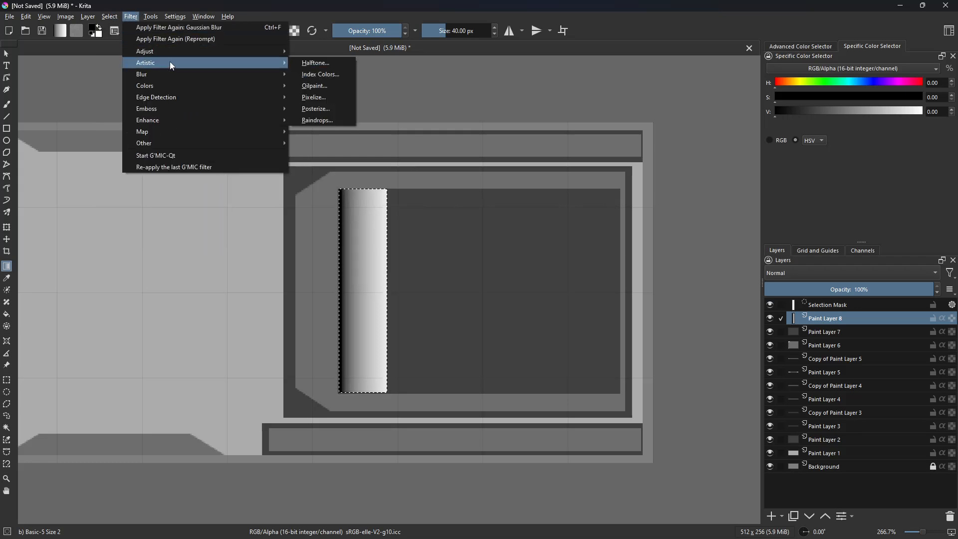
mouse_move(170, 53)
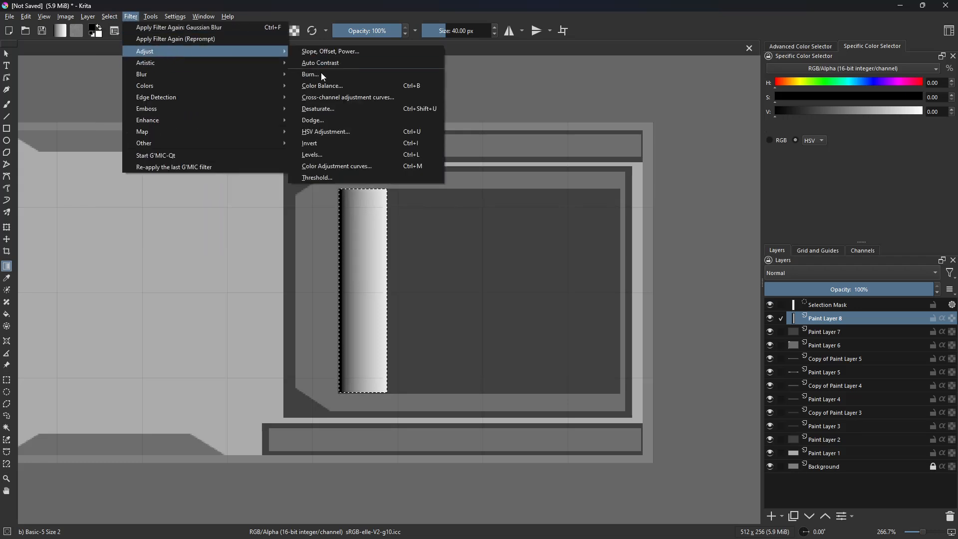
left_click(353, 136)
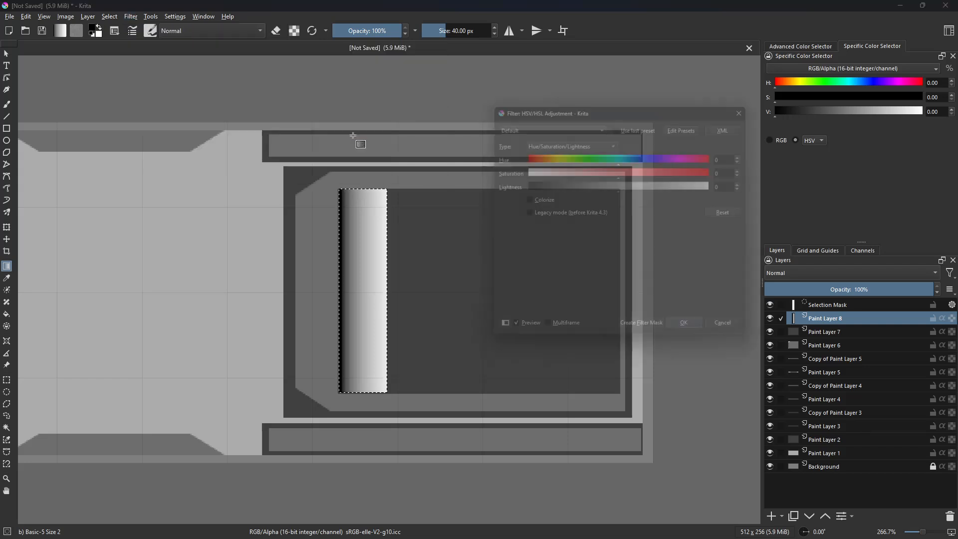
left_click_drag(623, 190, 643, 189)
left_click(736, 335)
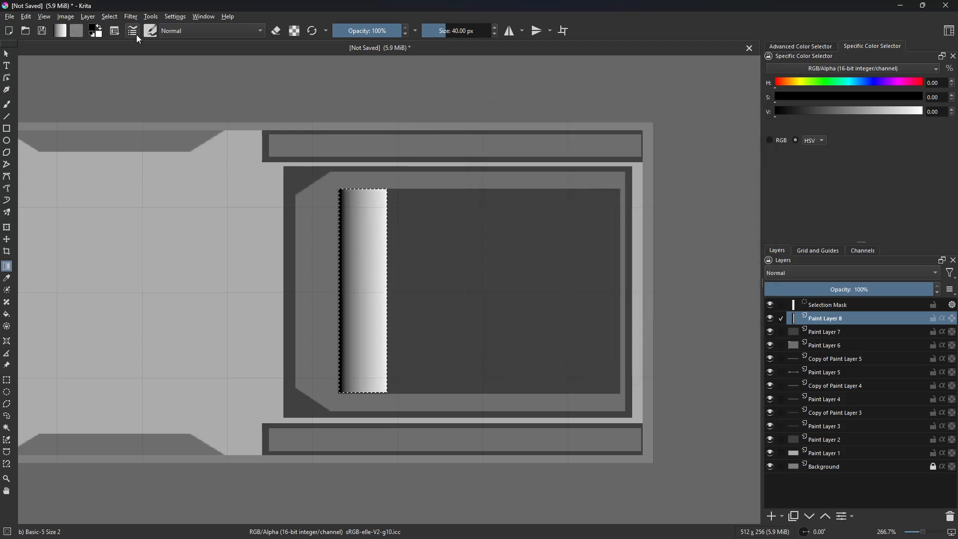
- Apply a Levels filter to the gradient strip with output levels limited to 4708 and 33213
left_click(130, 16)
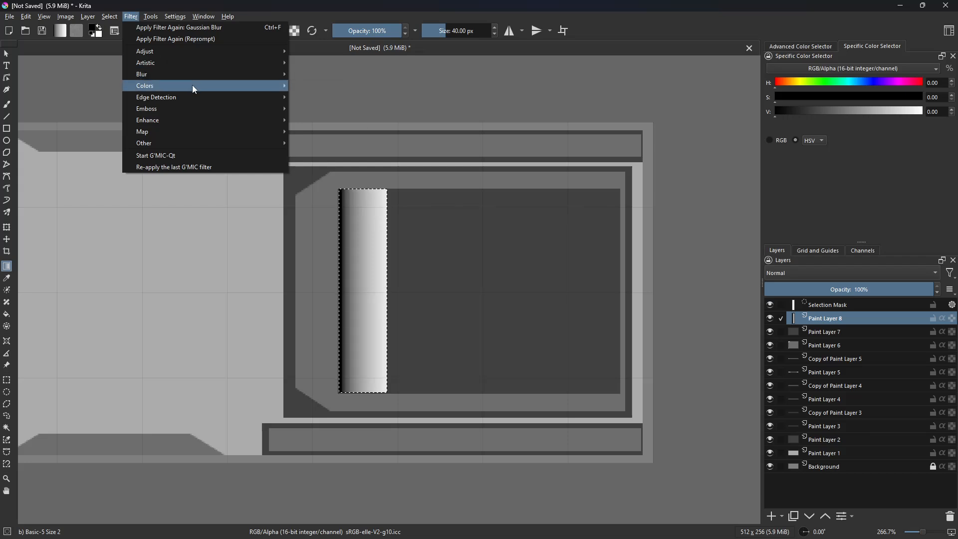
mouse_move(191, 68)
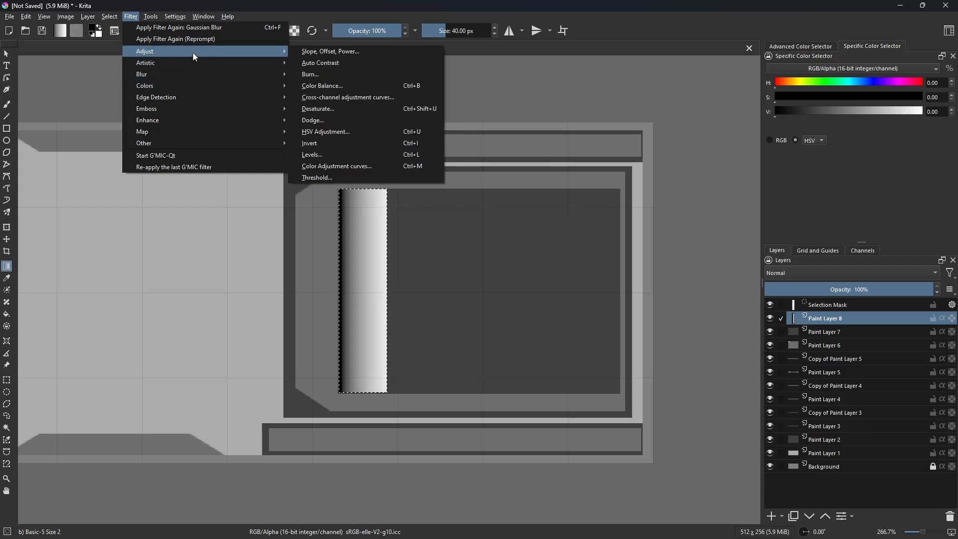
left_click(361, 154)
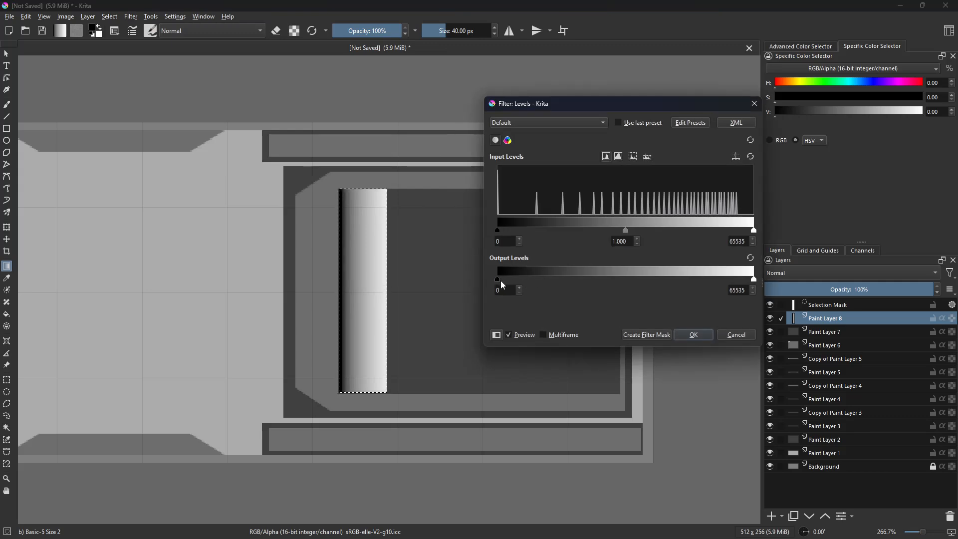
mouse_move(501, 282)
left_mouse_down()
mouse_move(573, 279)
mouse_move(517, 282)
left_mouse_up()
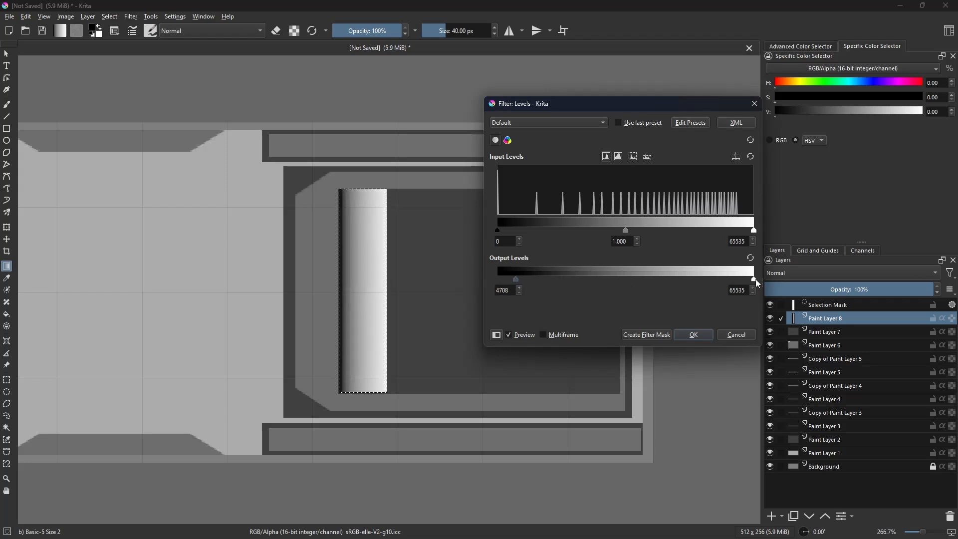
left_click_drag(753, 279, 623, 282)
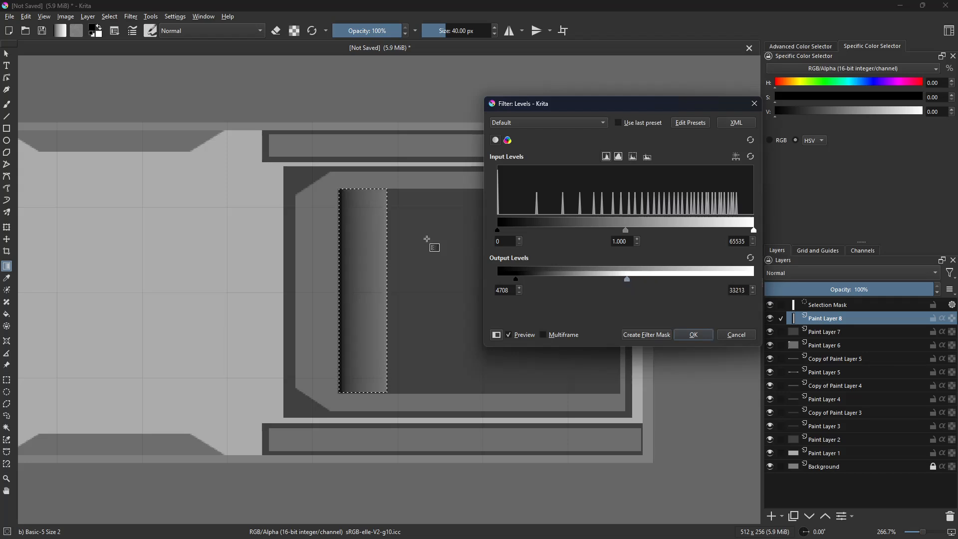
left_click(693, 337)
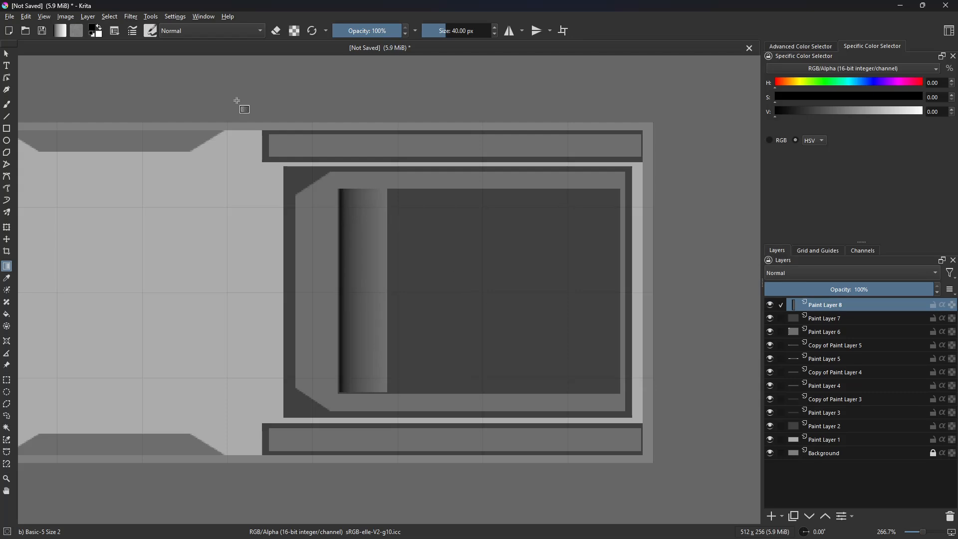
- Darken the gradient strip with a Levels filter whose output white level is lowered to 55991
left_click(133, 18)
mouse_move(159, 53)
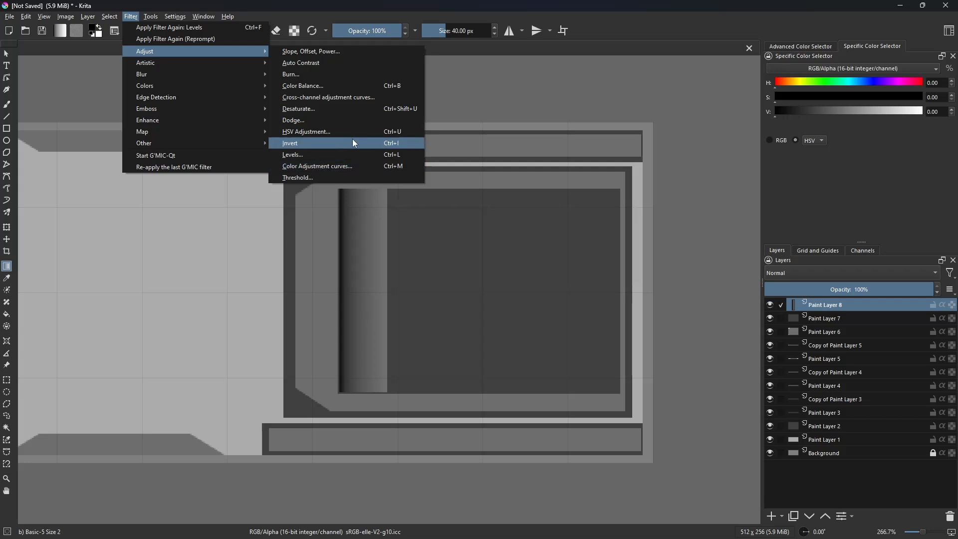
left_click(354, 153)
left_click_drag(751, 280, 707, 280)
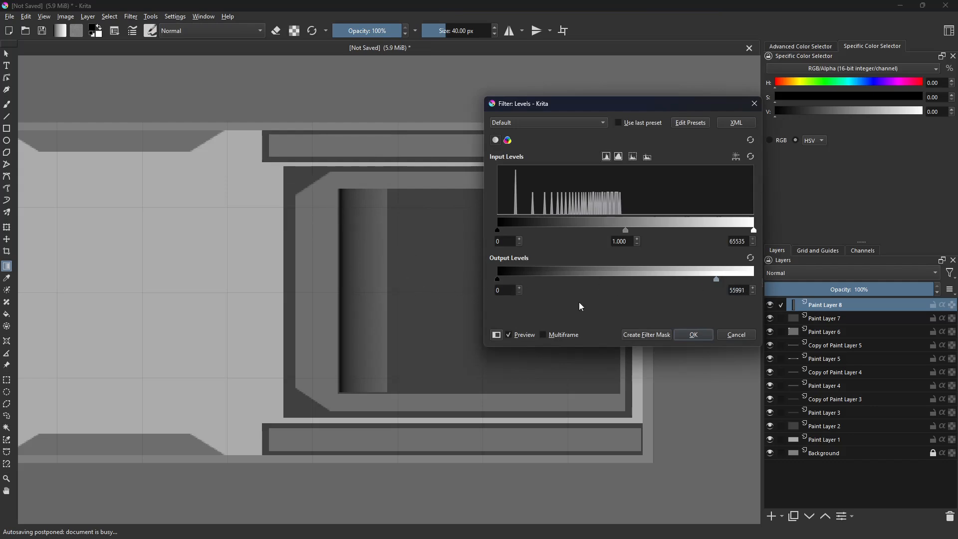
left_click(693, 335)
- Try duplicating the gradient strip three times and placing the copies side by side across the dark inner rectangle
key("t")
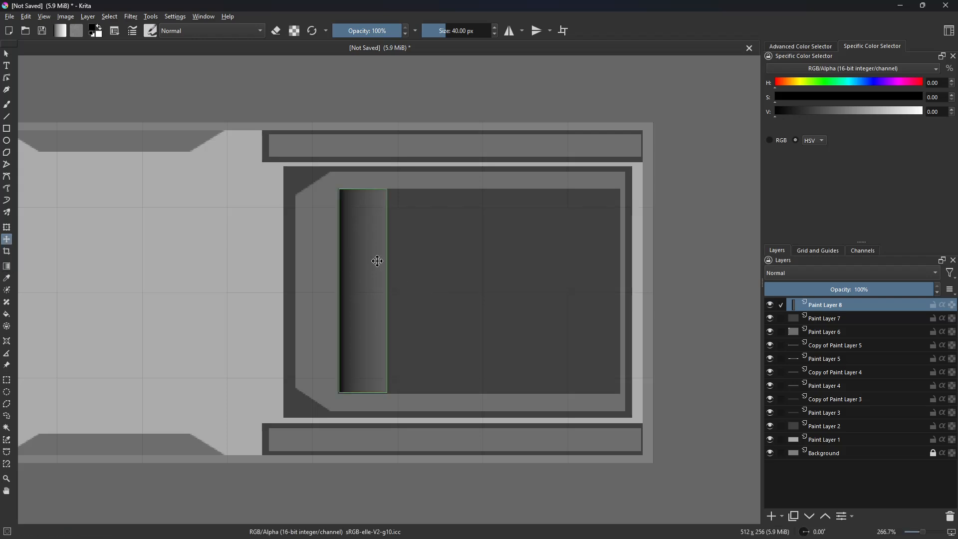
key("ctrl+j")
left_click_drag(370, 265, 521, 279)
key("ctrl+j")
key("ctrl+j")
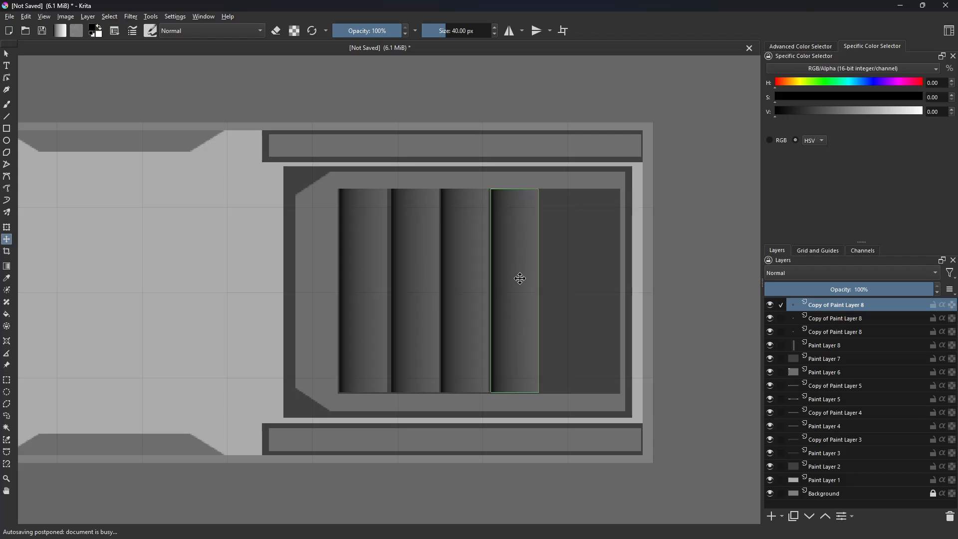
- Undo the placement of the duplicated gradient strips back to the first copy over the original strip
key("ctrl+z")
key("ctrl+z")
key("ctrl+z")
key("ctrl+z")
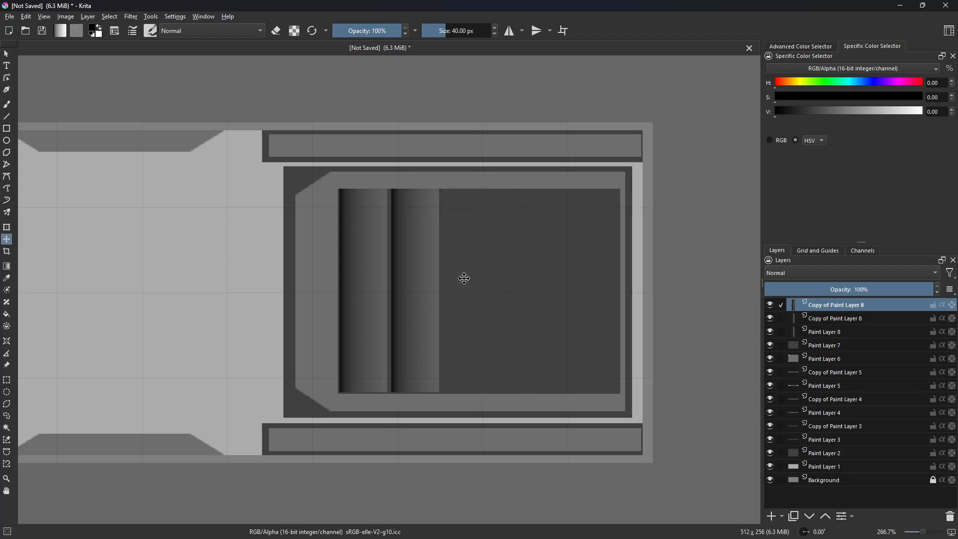
key("ctrl+z")
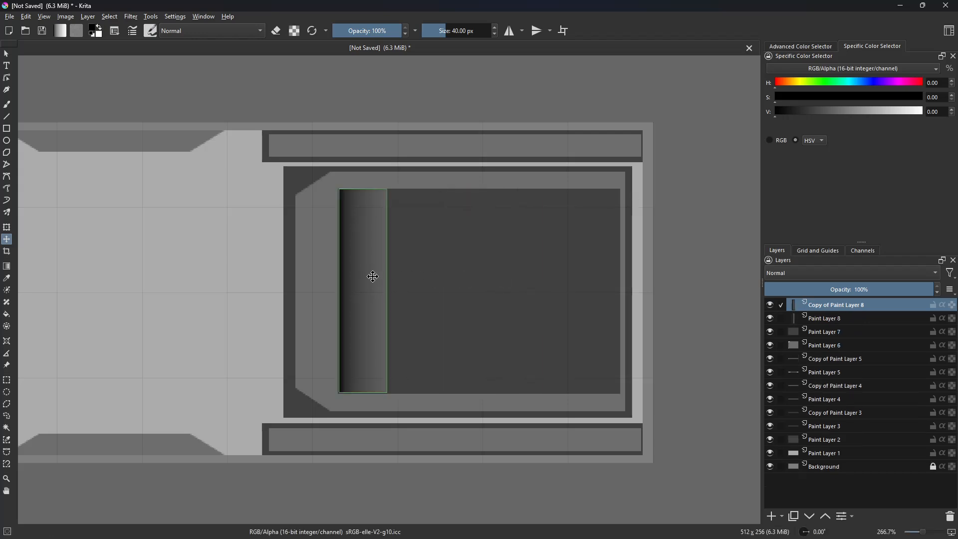
- Duplicate the gradient strip repeatedly and place five copies edge to edge beside it, running just past the dark inner rectangle's right edge
key("ctrl+j")
mouse_move(369, 276)
left_mouse_down()
mouse_move(575, 287)
mouse_move(567, 287)
left_mouse_up()
key("ctrl+j")
key("ctrl+j")
key("ctrl+j")
key("ctrl+j")
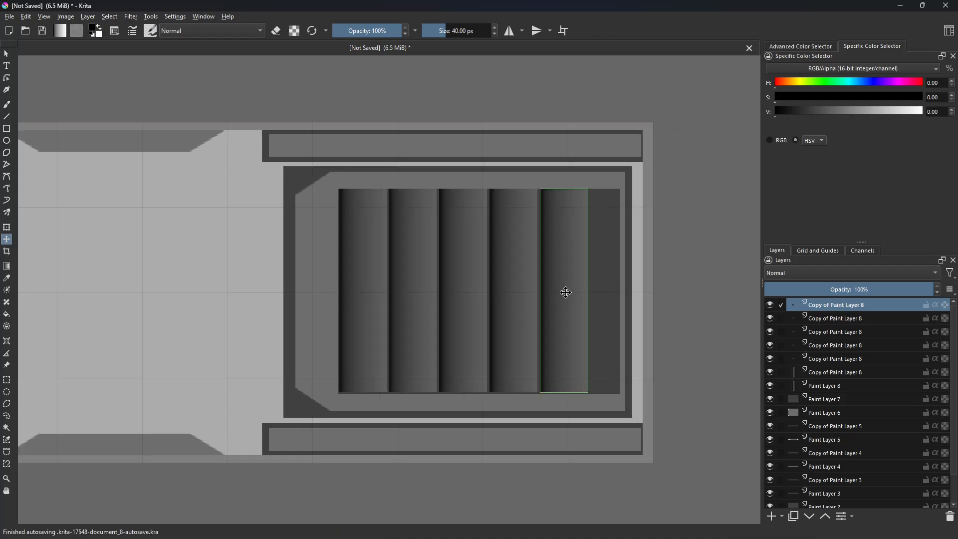
mouse_move(565, 292)
left_mouse_down()
mouse_move(624, 291)
mouse_move(614, 293)
left_mouse_up()
- Merge the duplicated gradient strips down into a single layer above Paint Layer 8
key("ctrl+e")
key("ctrl+e")
key("ctrl+e")
key("ctrl+e")
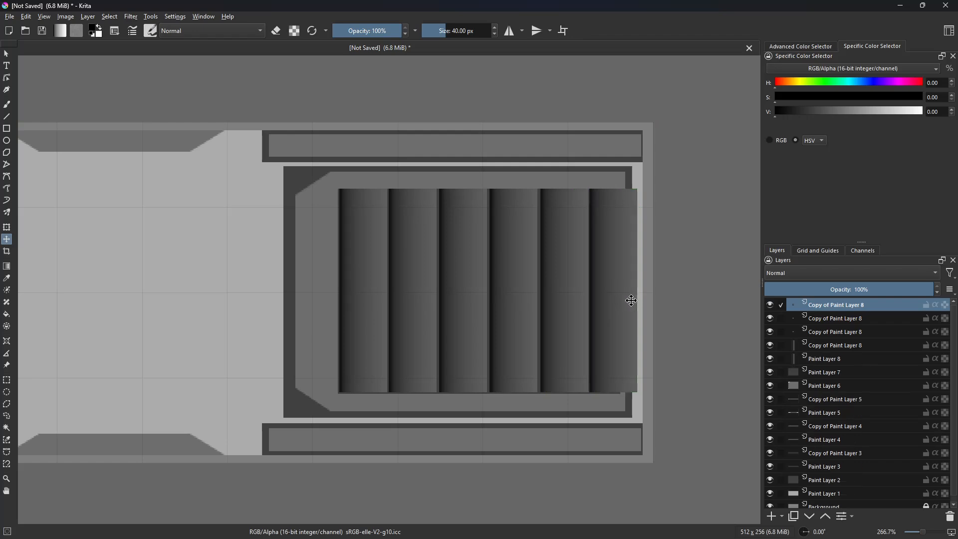
key("ctrl+e")
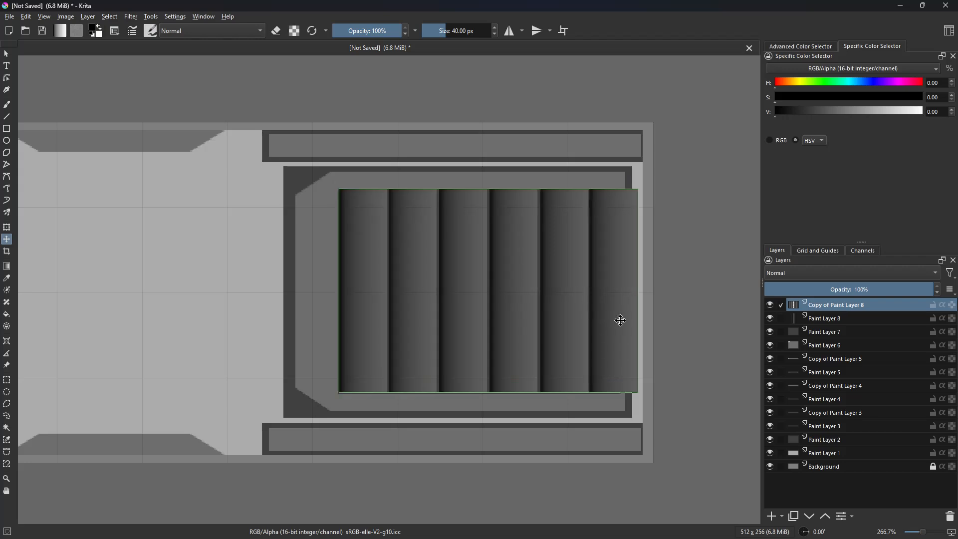
- Narrow the merged strips horizontally from their right edge so they fit inside the dark inner rectangle
key("ctrl+t")
left_click_drag(636, 291, 614, 295)
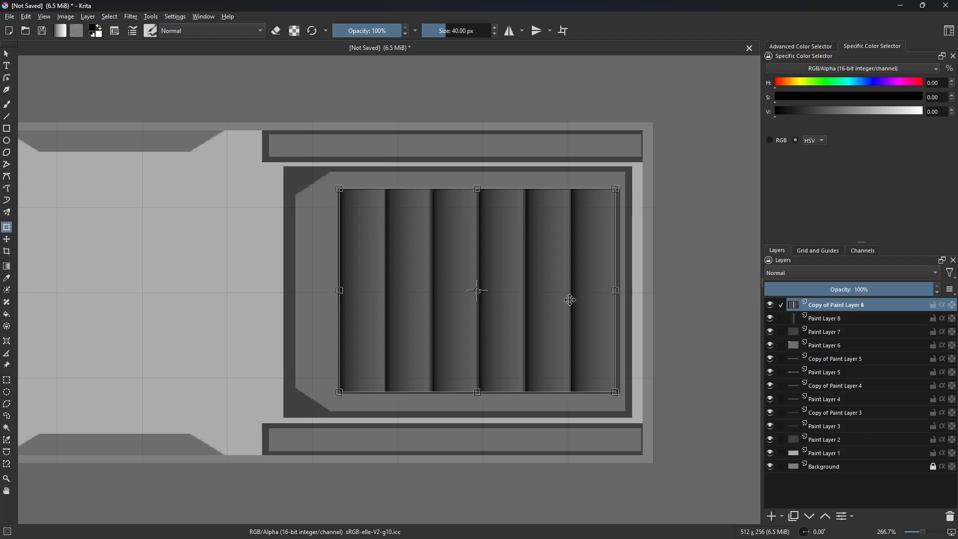
key("Return")
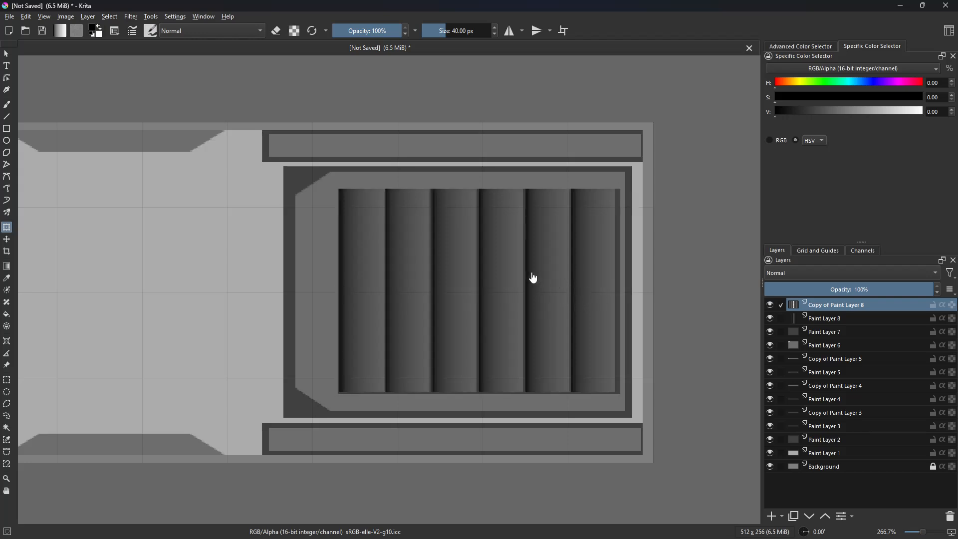
- Add a paint layer and select a tall, thin vertical strip near the large light gray rectangle's left edge
left_click_drag(419, 248, 616, 253)
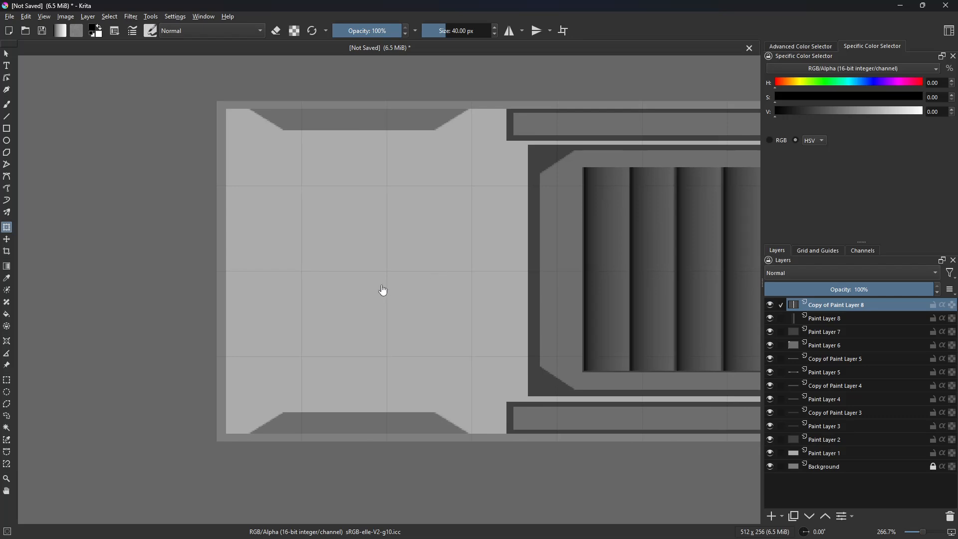
left_click(7, 380)
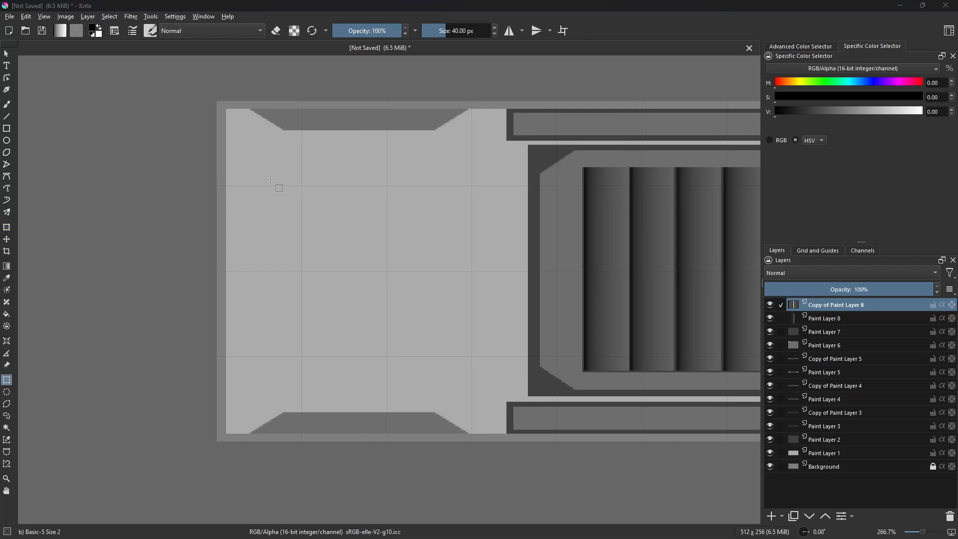
left_click(771, 516)
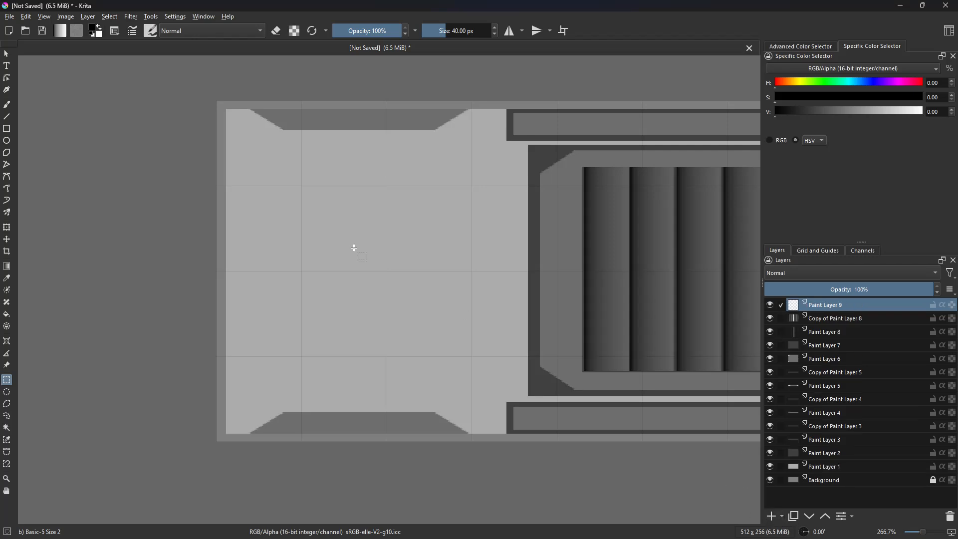
left_click_drag(270, 138, 244, 138)
left_click(280, 338)
- Fill the selected thin strip with light gray of value 81, deselect it and shift the strip slightly left
left_click_drag(849, 115, 892, 114)
key("f")
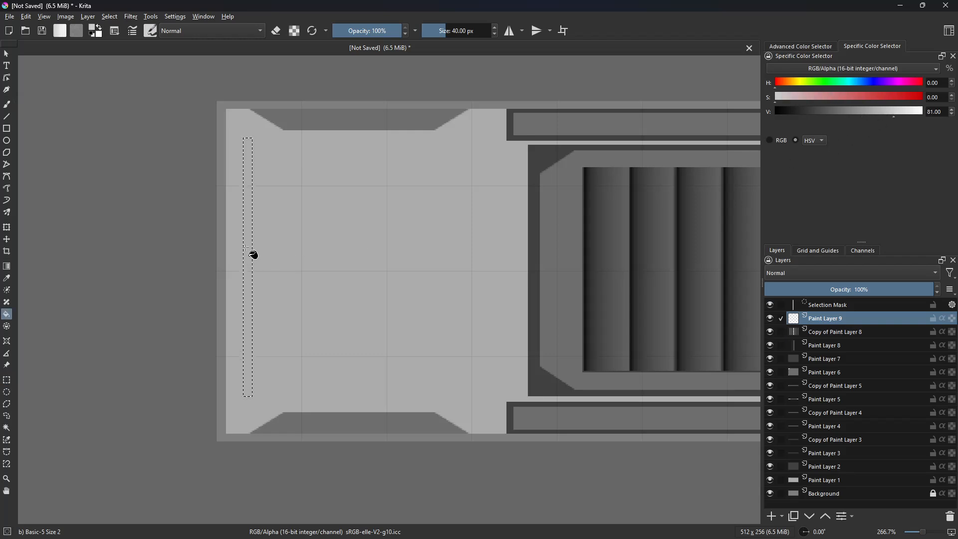
left_click(251, 254)
key("ctrl+shift+a")
key("t")
left_click_drag(250, 259, 245, 262)
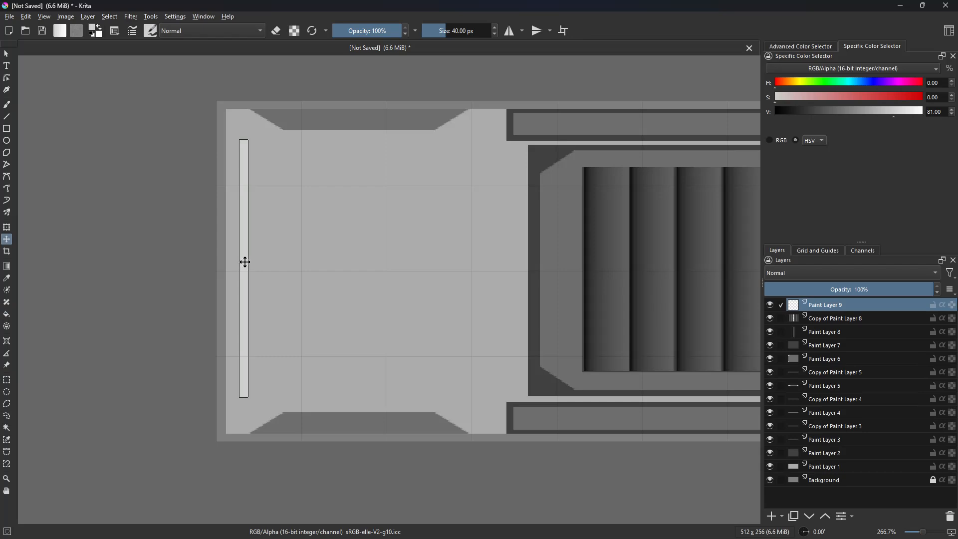
- Select a horizontal bar about 269 × 13 px inside the gray rail below the gradient strips
left_click_drag(432, 270, 213, 231)
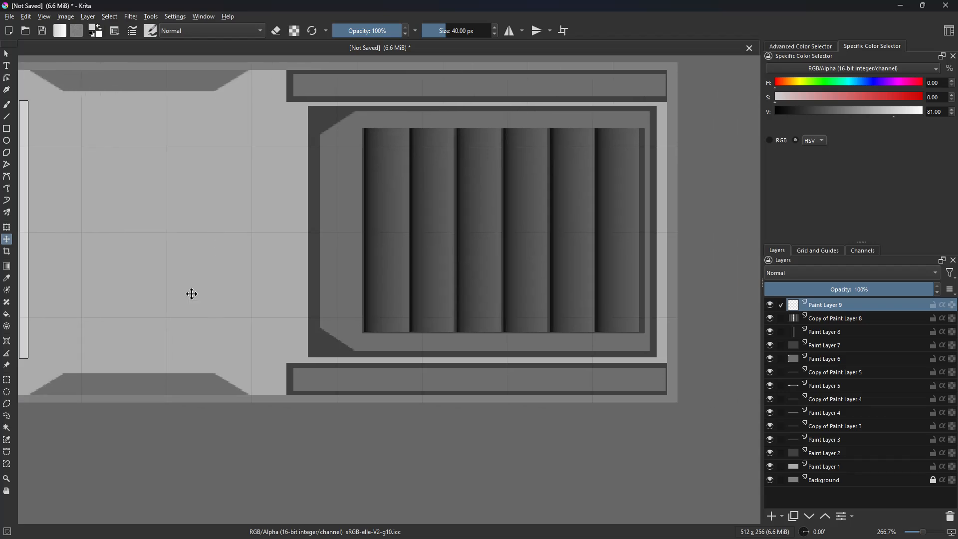
left_click(6, 380)
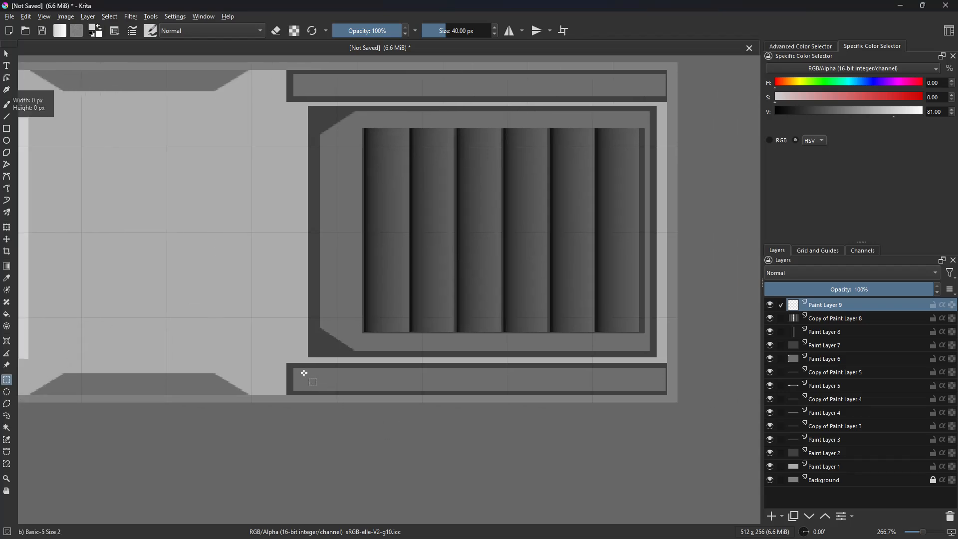
left_click_drag(300, 370, 661, 389)
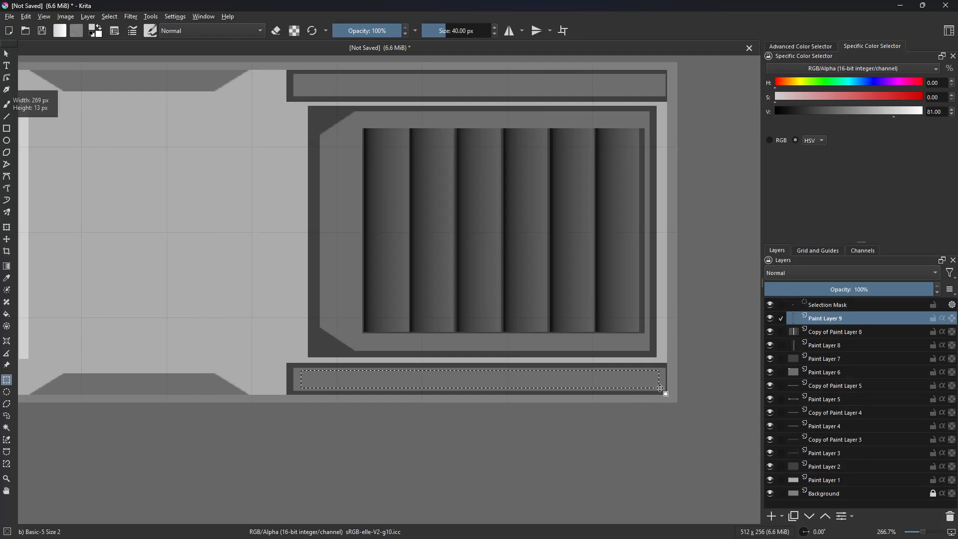
- Fill the selected bar with a horizontal gradient from black at its left end to light gray #e7e7e7
left_click(8, 268)
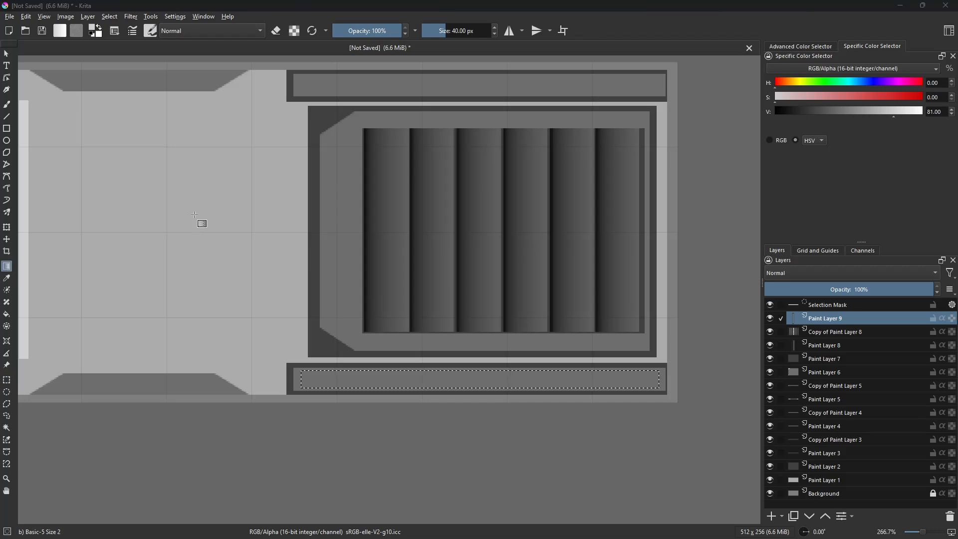
left_click(93, 35)
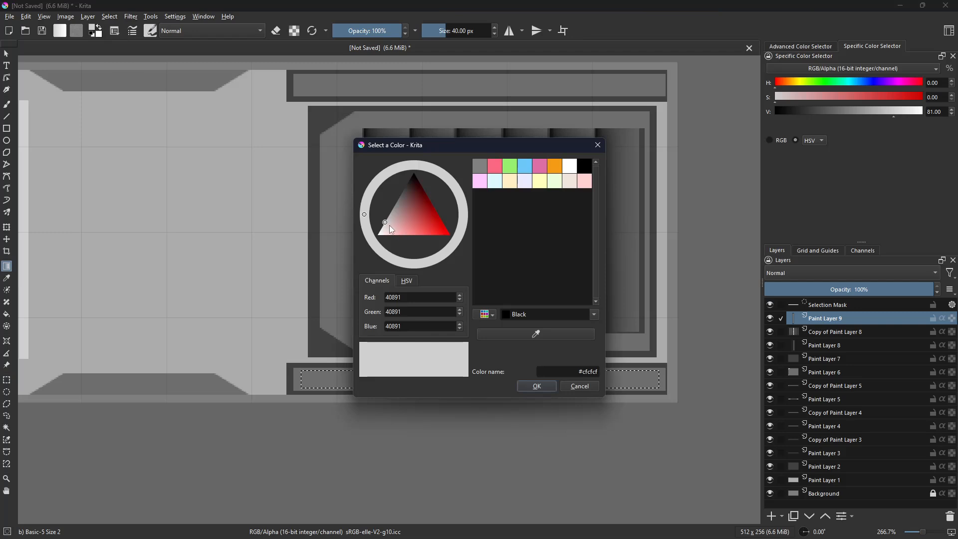
left_click_drag(386, 223, 399, 166)
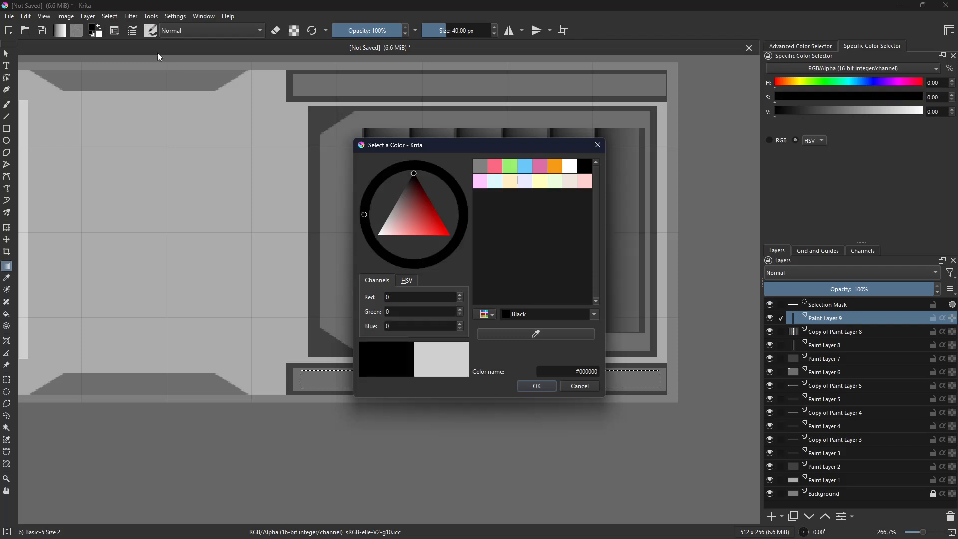
left_click(99, 35)
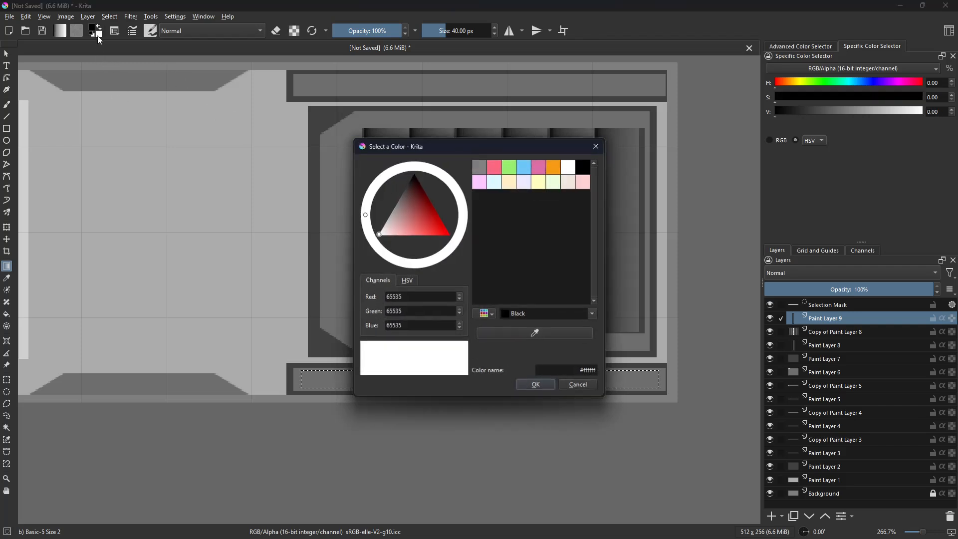
left_click_drag(390, 234, 382, 232)
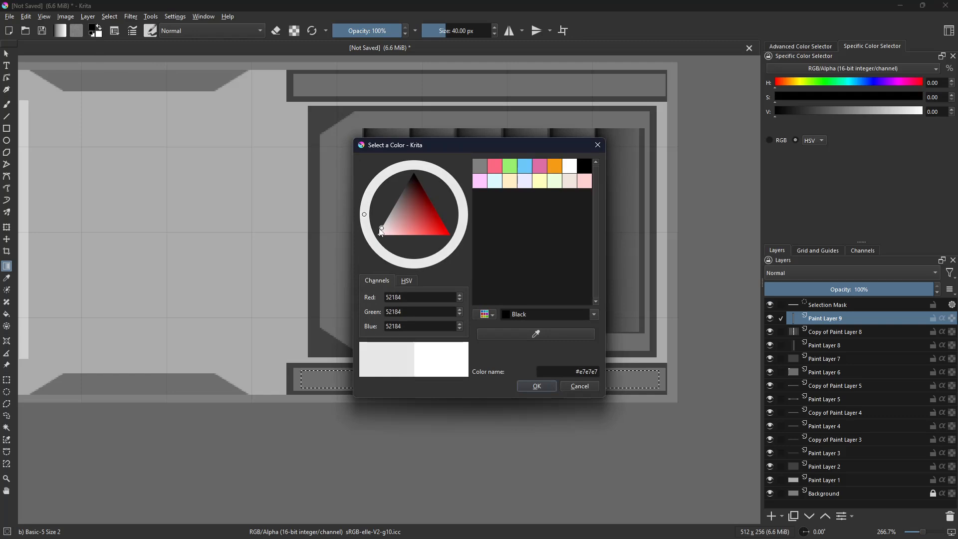
left_click(525, 384)
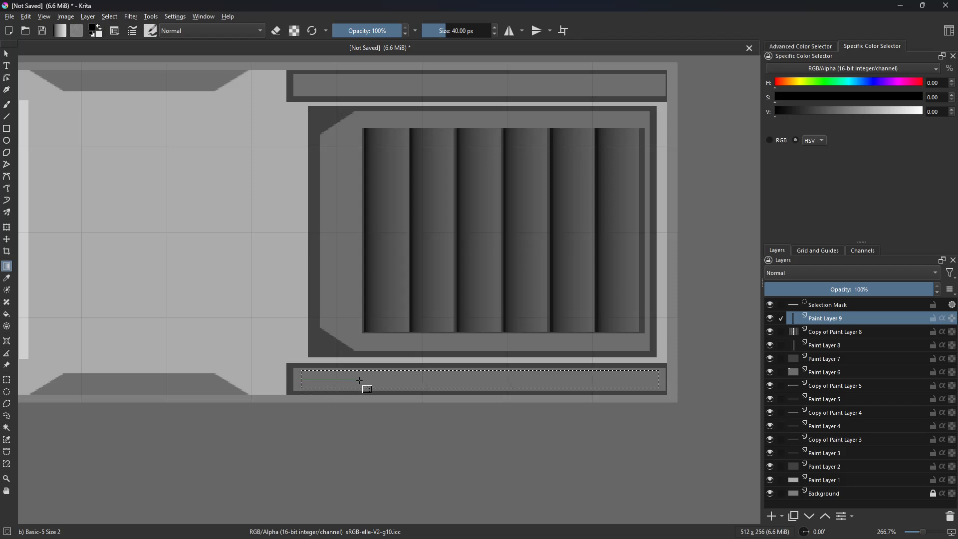
left_click_drag(392, 380, 405, 378)
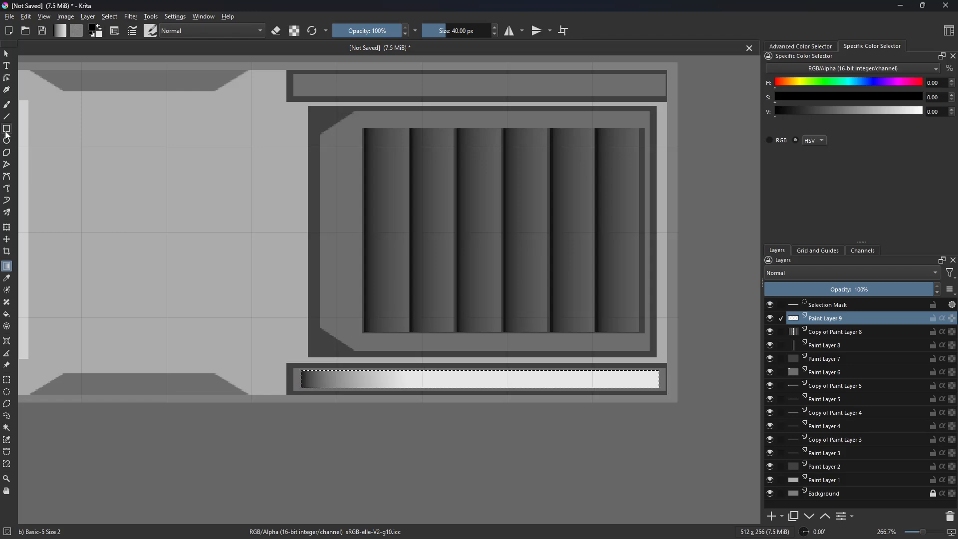
- Copy the dark left end of the gradient bar to a new layer and shift the copy right along the bar
left_click(6, 380)
mouse_move(293, 394)
left_mouse_down()
mouse_move(349, 373)
mouse_move(409, 367)
left_mouse_up()
key("ctrl+alt+j")
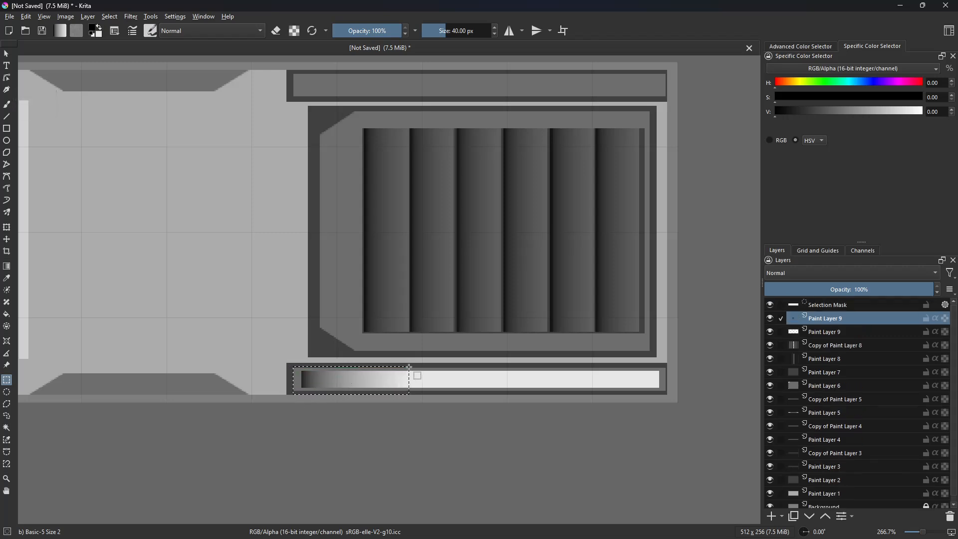
key("t")
left_click_drag(397, 375, 466, 376)
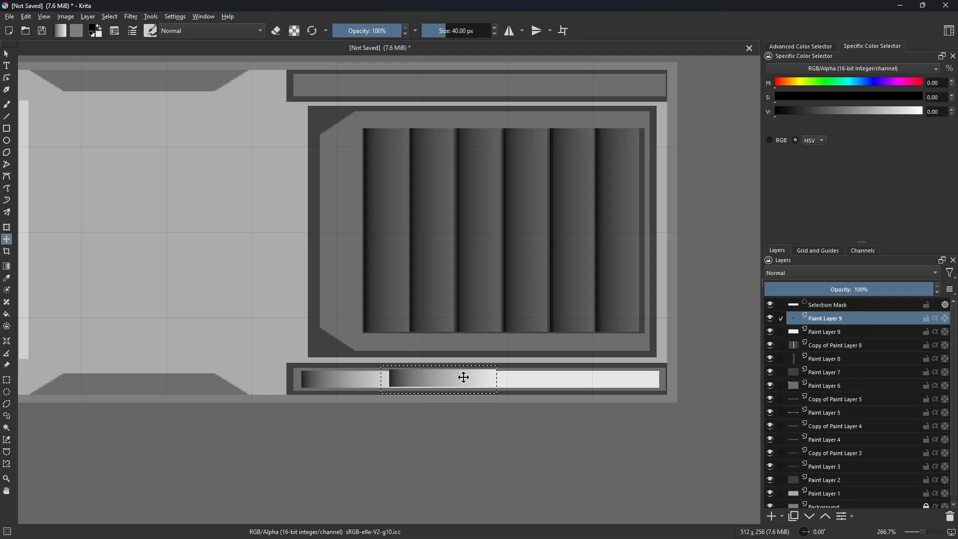
- Mirror the copied gradient piece horizontally, align it with the bar's right end, merge it down and deselect
key("ctrl+t")
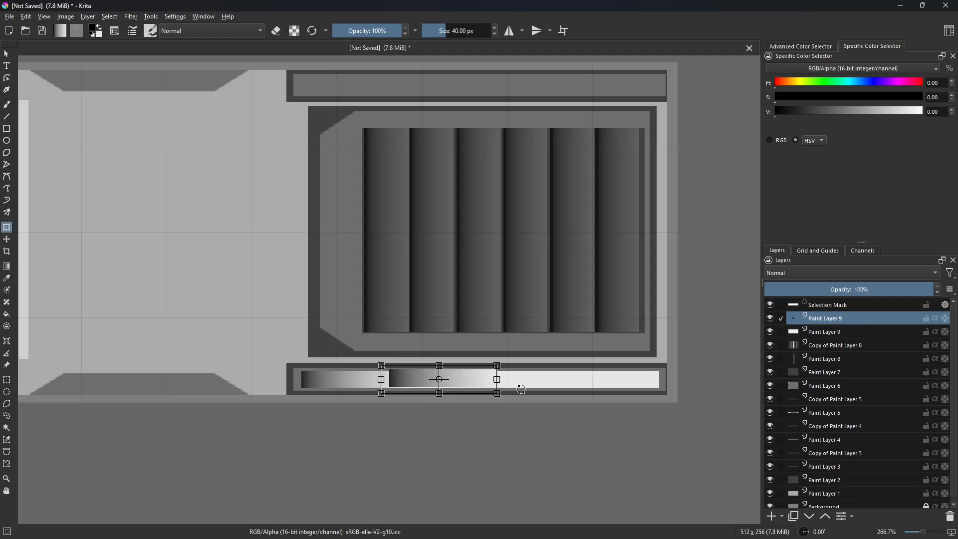
left_click_drag(497, 386, 344, 392)
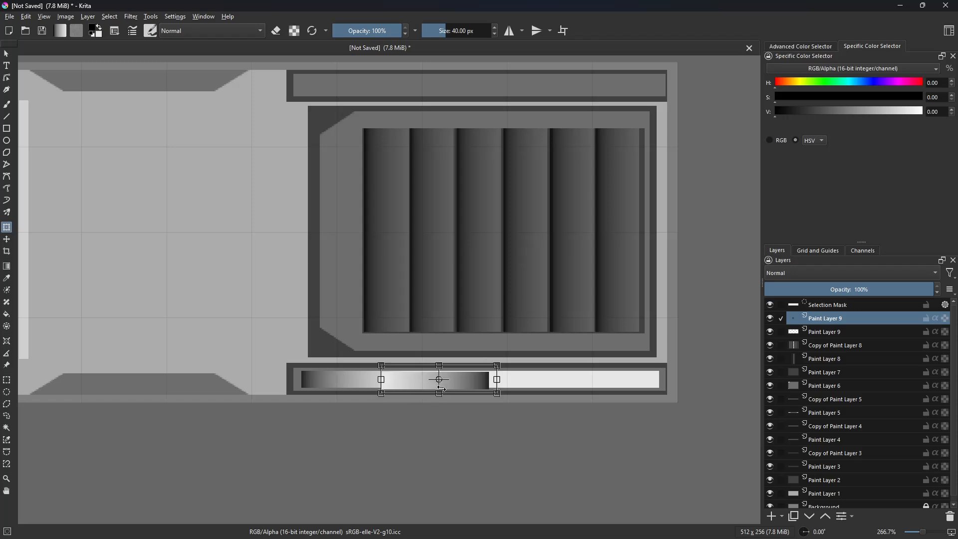
left_click_drag(468, 385, 635, 382)
key("ctrl+e")
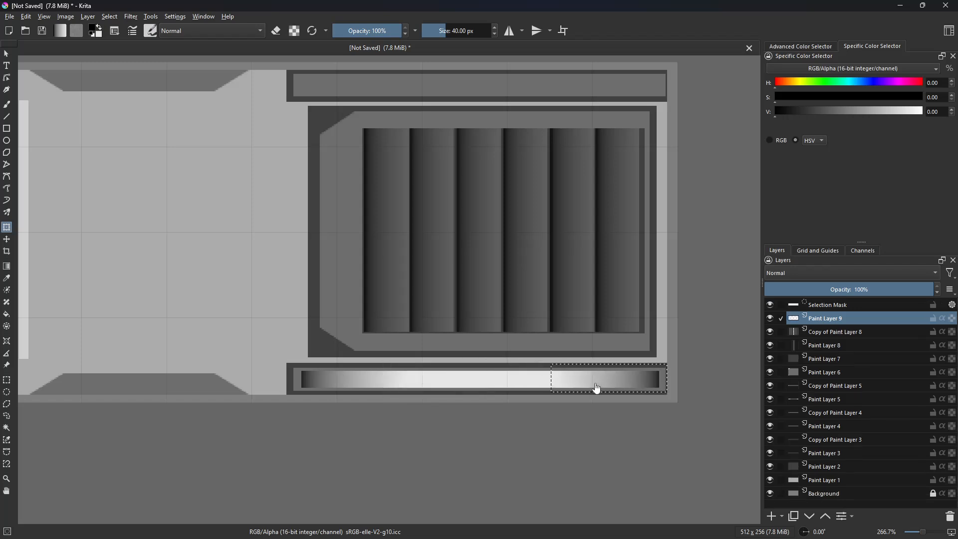
key("ctrl+shift+a")
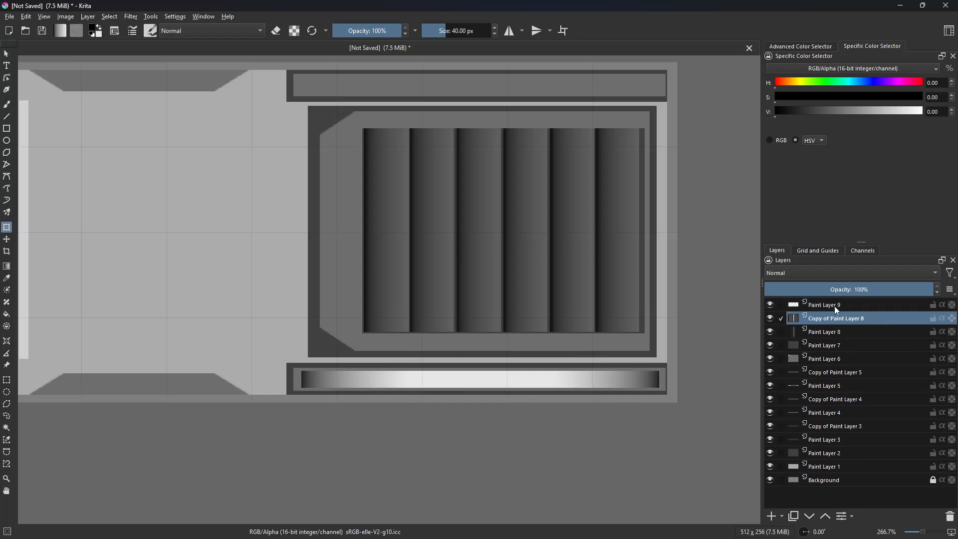
left_click(508, 380)
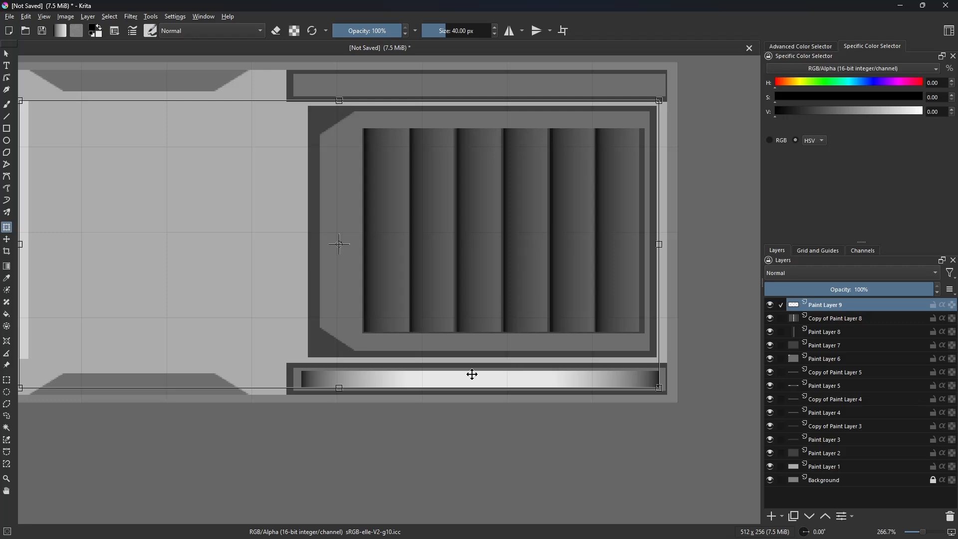
mouse_move(471, 377)
left_mouse_down()
mouse_move(462, 390)
mouse_move(490, 370)
mouse_move(466, 366)
mouse_move(480, 364)
left_mouse_up()
left_click_drag(379, 339, 432, 338)
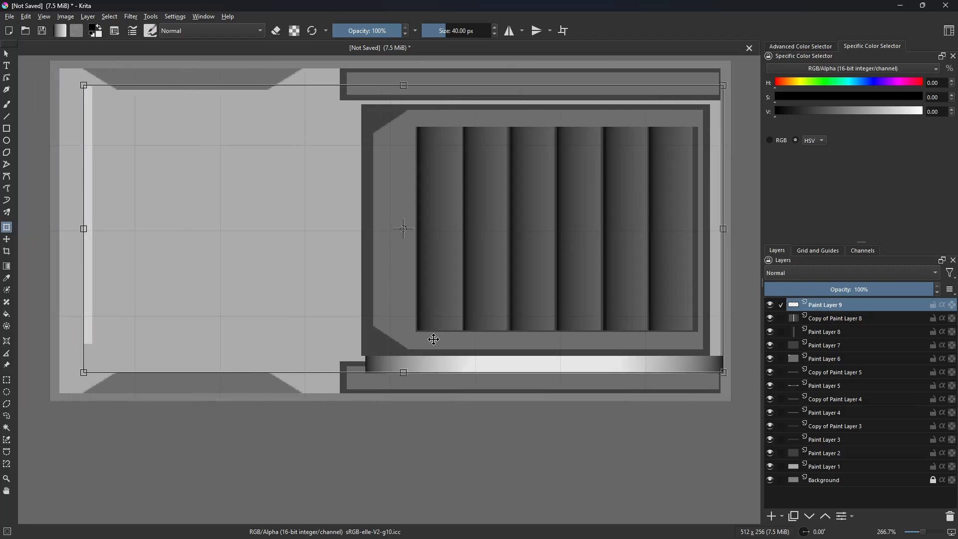
key("ctrl+z")
left_click_drag(387, 372, 400, 351)
key("ctrl+z")
- Copy the bottom gradient bar, paste it as a new layer, move it into the rail above the gradient strips and deselect
left_click_drag(515, 334, 482, 334)
left_click(7, 380)
left_click_drag(313, 365, 688, 391)
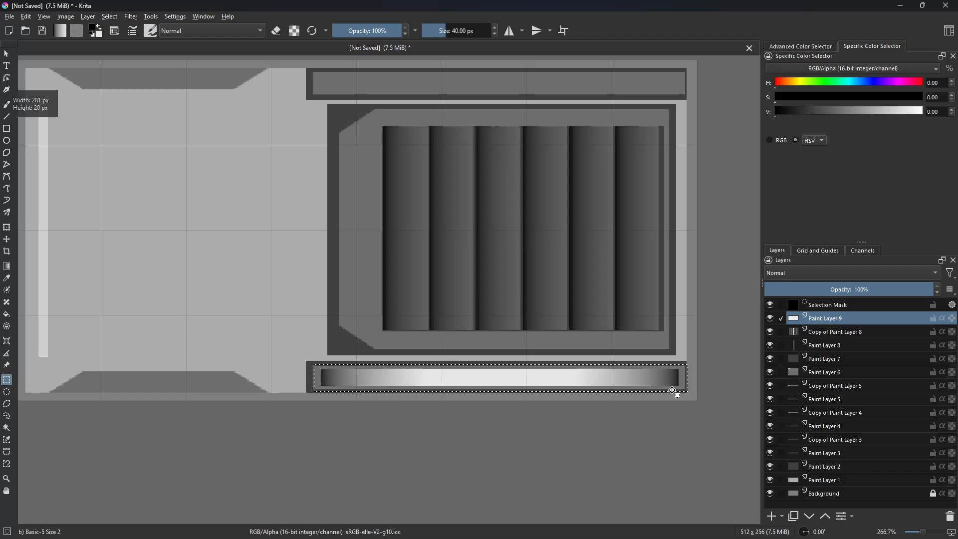
key("ctrl+c")
key("ctrl+v")
key("t")
left_click_drag(533, 332, 528, 395)
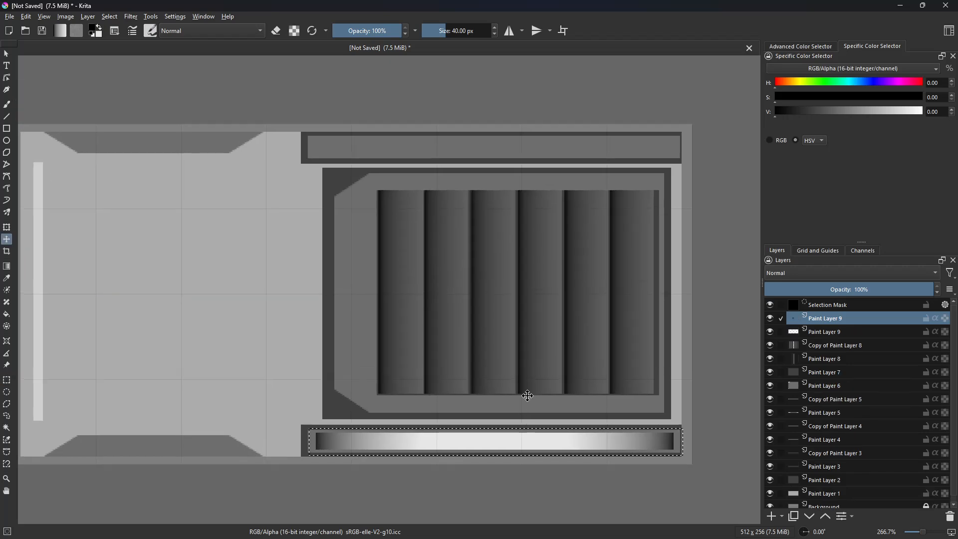
left_click_drag(507, 437, 496, 144)
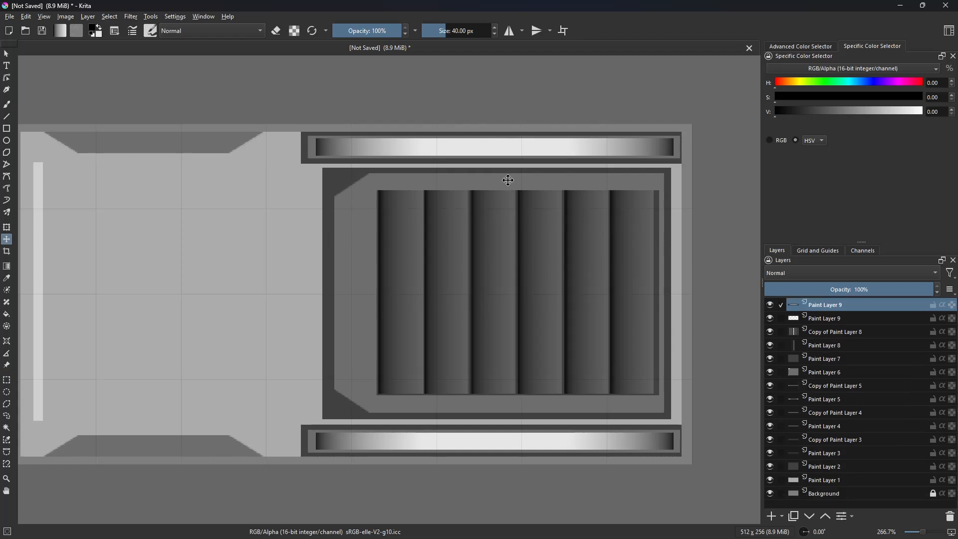
key("ctrl+shift+a")
- Add a new paint layer above the copied gradient bar's layer
left_click_drag(426, 215, 507, 203)
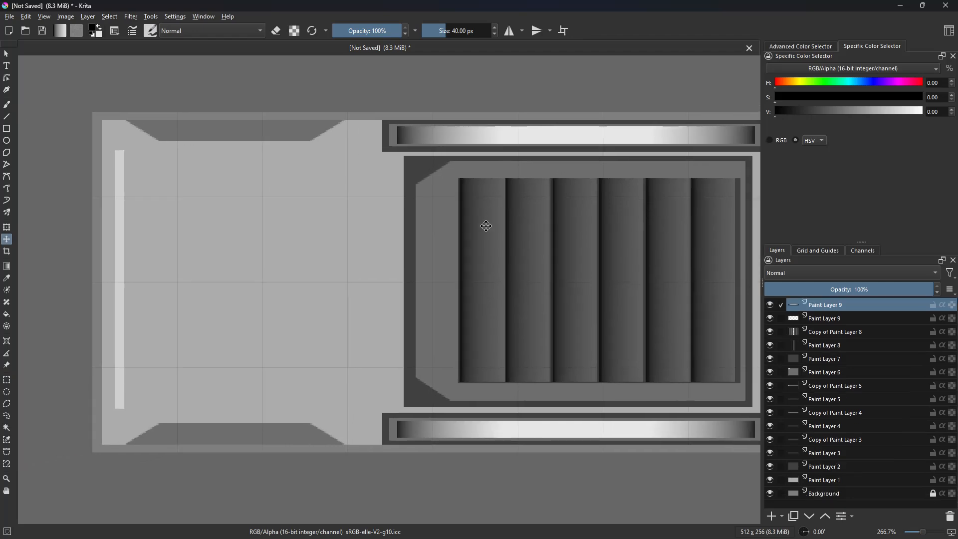
left_click(6, 380)
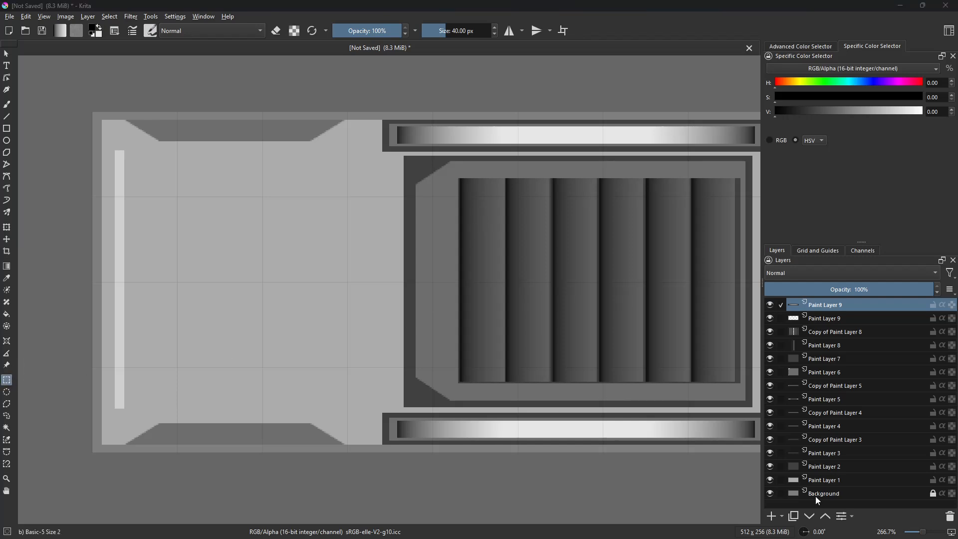
left_click(772, 517)
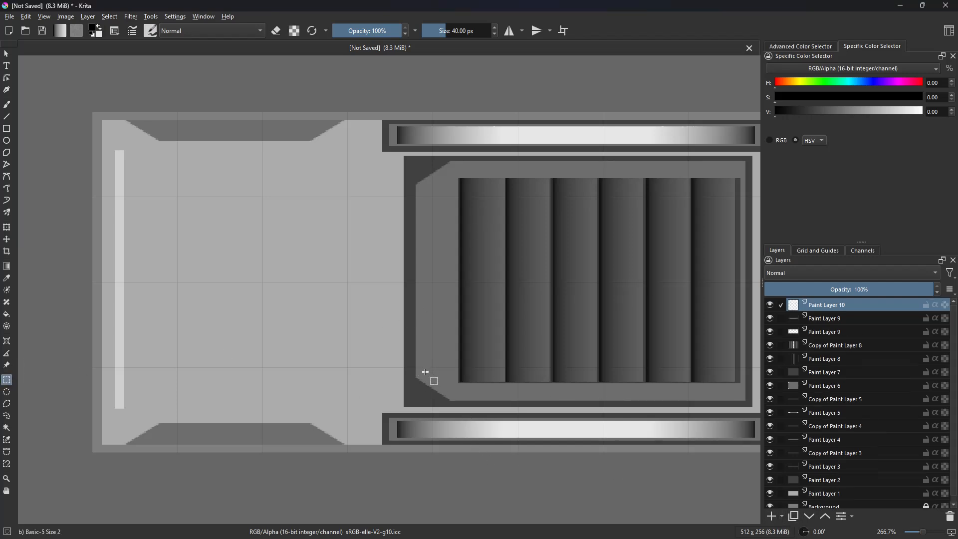
left_click_drag(425, 370, 446, 188)
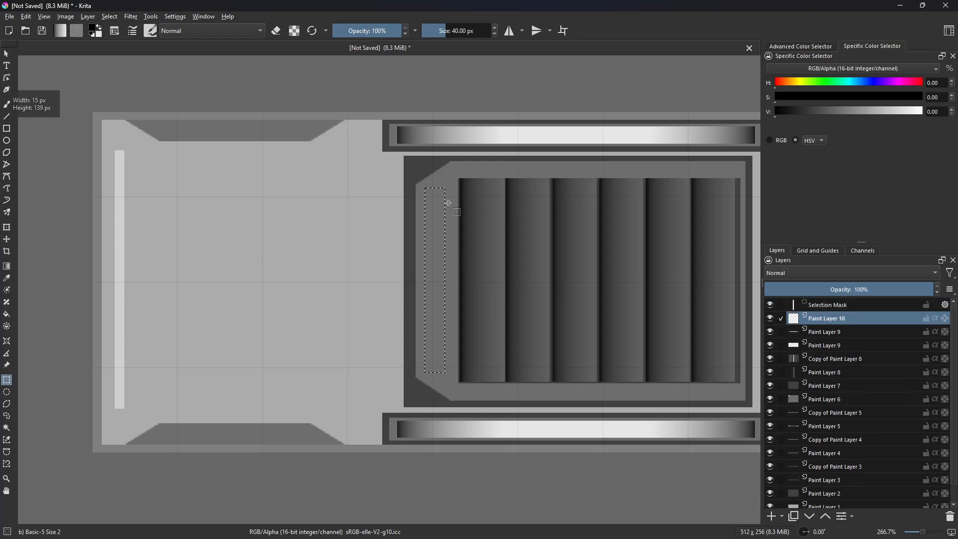
left_click_drag(407, 249, 349, 246)
scroll(348, 247, "up", 1)
left_click(315, 275)
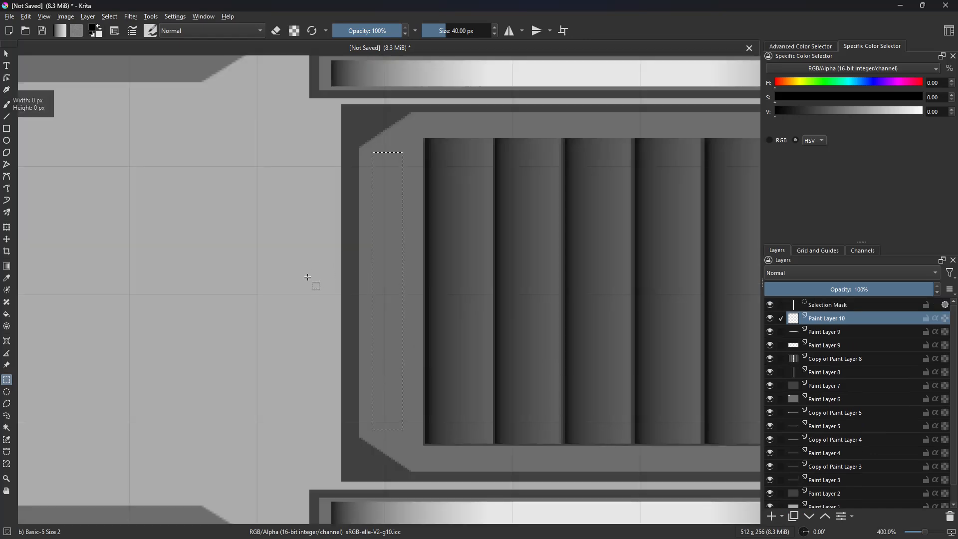
- Make a circular selection about 22 px across at the lower end of the empty panel area left of the gradient strips
left_click(7, 392)
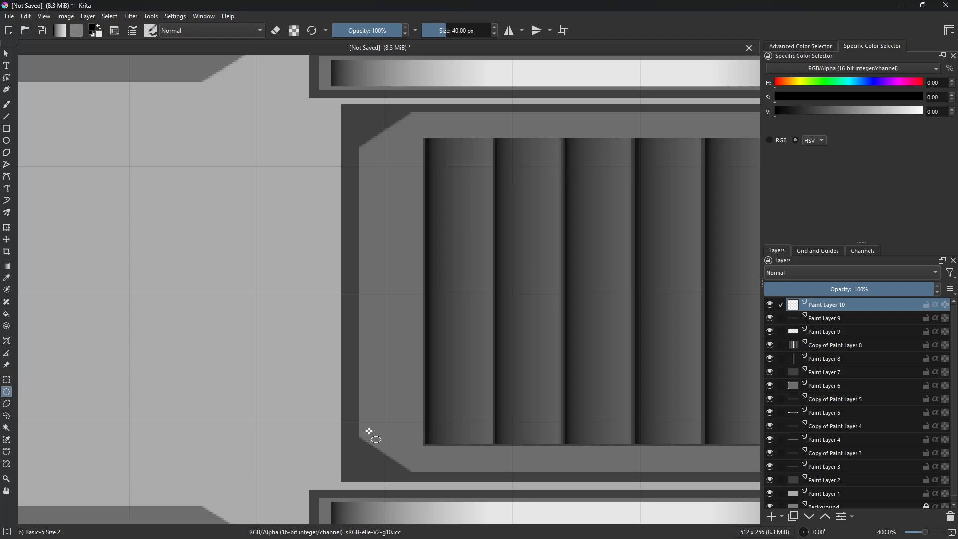
left_click_drag(369, 430, 410, 386)
key("f")
left_click(396, 408)
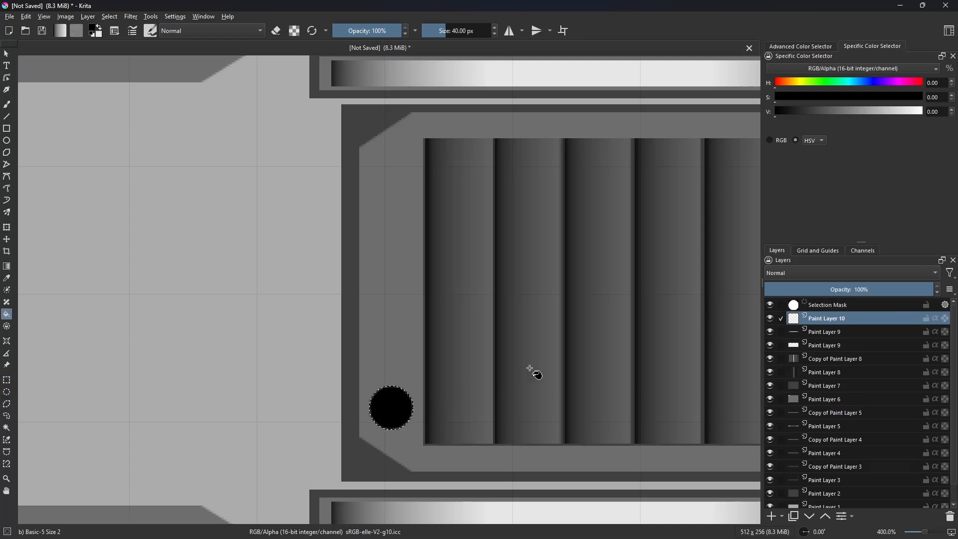
left_click(882, 116)
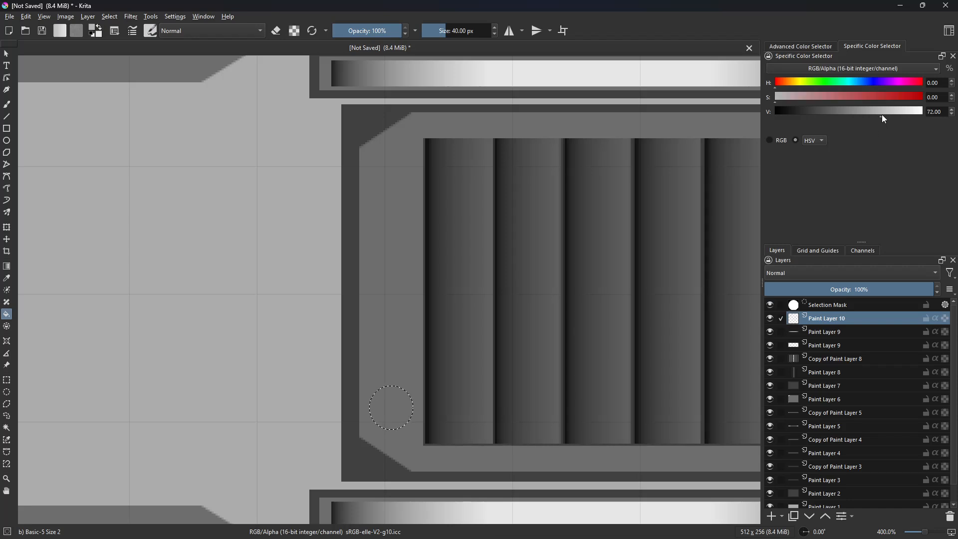
left_click_drag(882, 117, 898, 117)
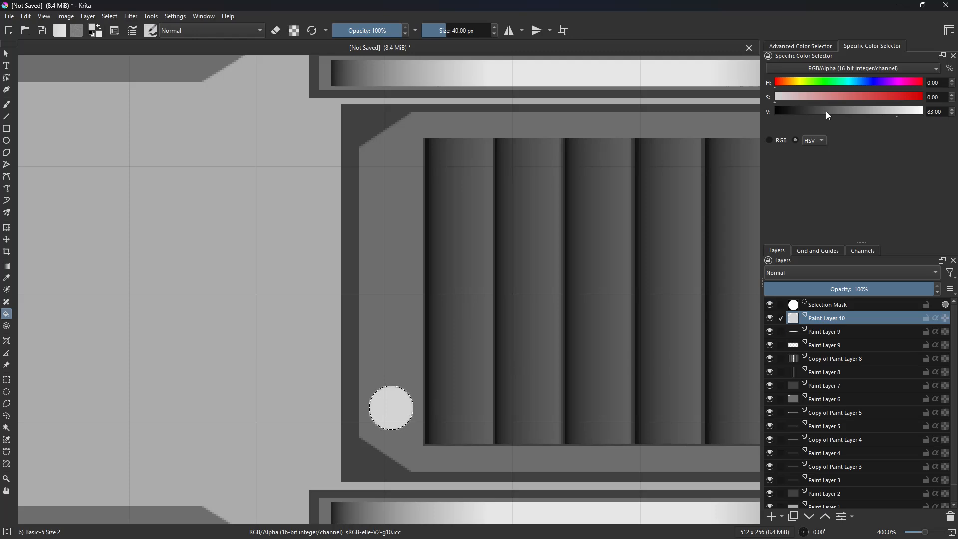
left_click(879, 116)
key("ctrl+z")
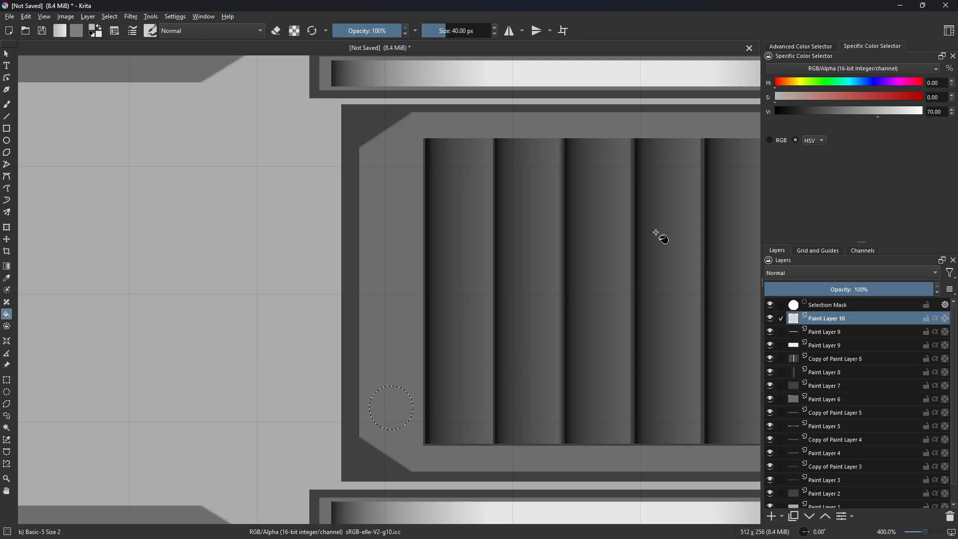
left_click(860, 115)
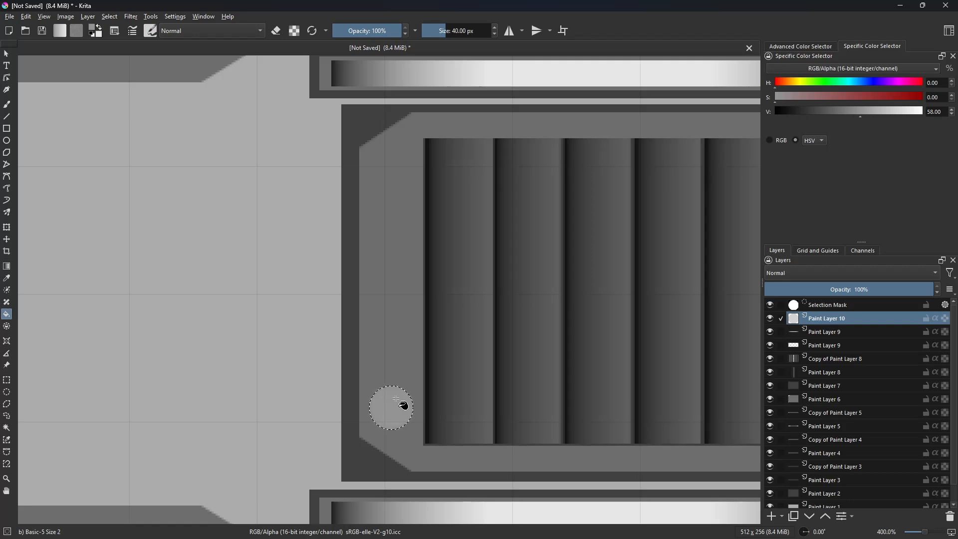
- Sample the surrounding panel gray, set its HSV value to 47 and fill the selected circle with it
left_click(389, 357, "ctrl")
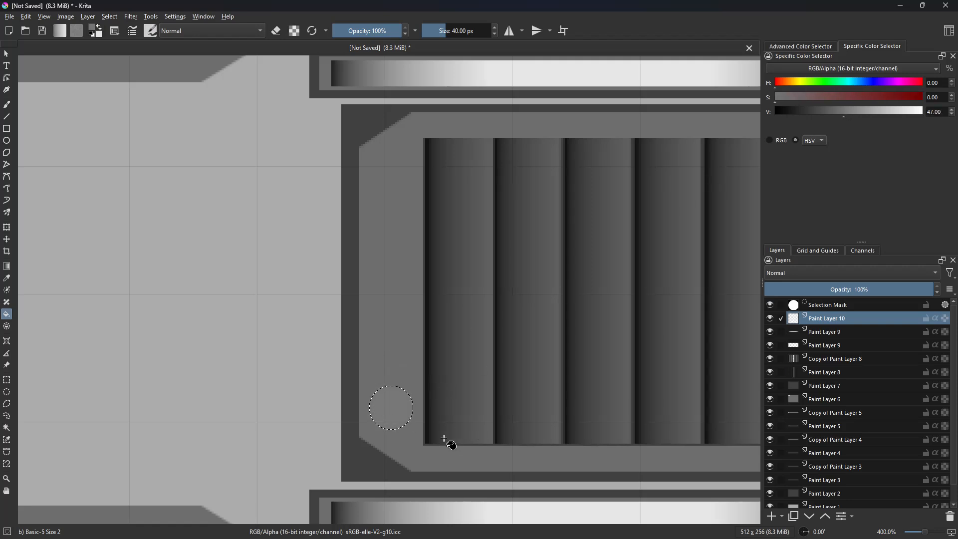
scroll(402, 414, "up", 1)
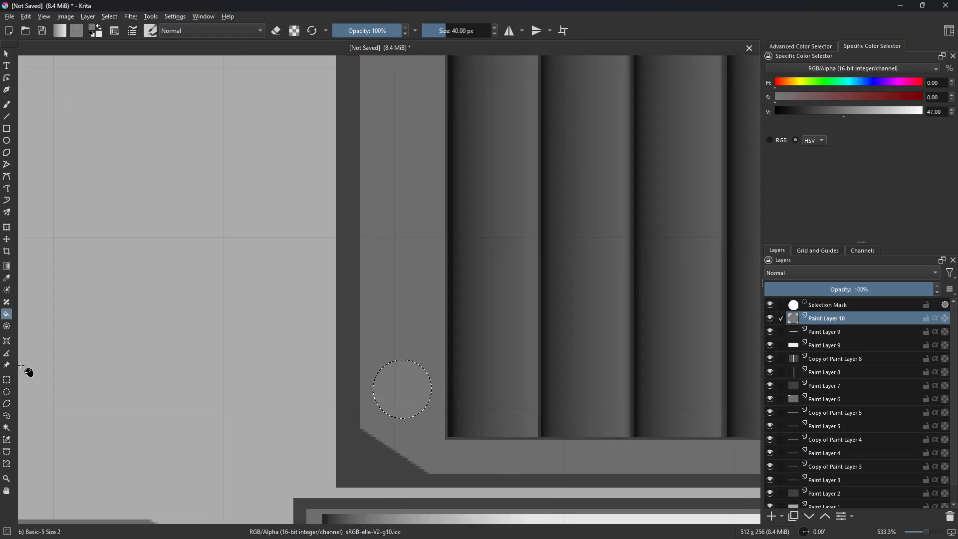
- Select the upper half of the circle, move it straight up to the panel's upper corner and deselect
left_click(6, 382)
left_click_drag(314, 306, 451, 390)
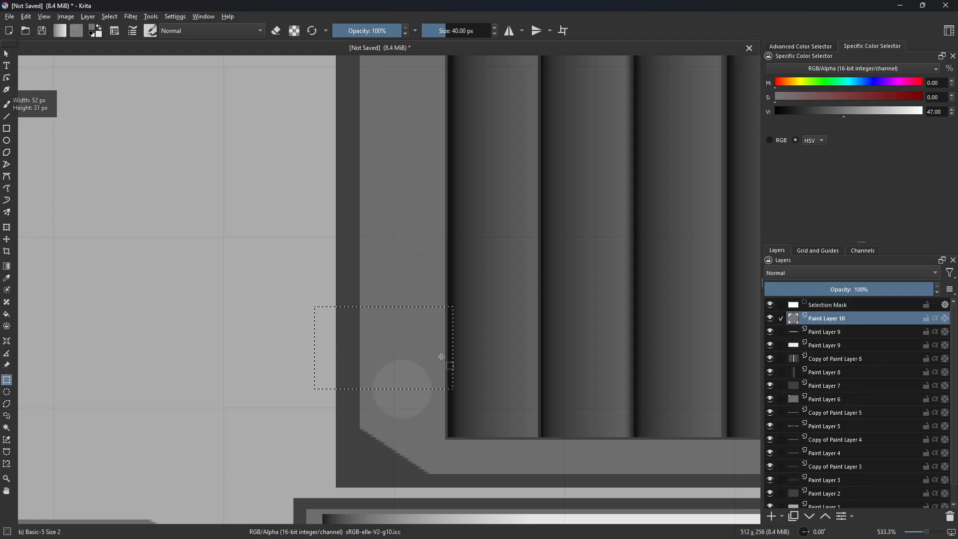
left_click_drag(439, 357, 402, 116)
key("t")
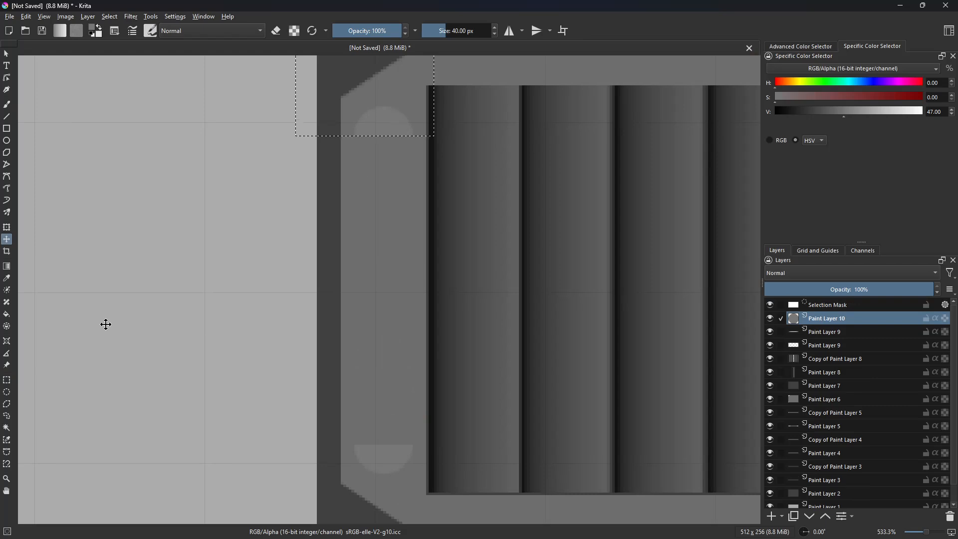
key("ctrl+shift+a")
- Select the area about 22 × 118 px between the two half-circles, fill it with the same gray and deselect
left_click(7, 380)
scroll(352, 176, "up", 2)
left_click_drag(355, 177, 341, 267)
scroll(340, 189, "up", 3)
scroll(347, 178, "down", 1)
scroll(350, 182, "up", 1)
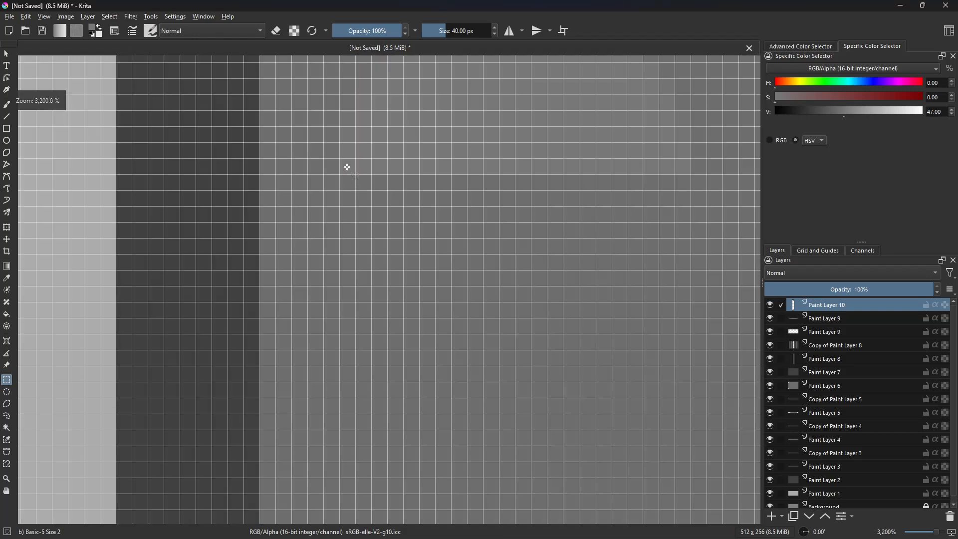
left_click_drag(340, 159, 644, 94)
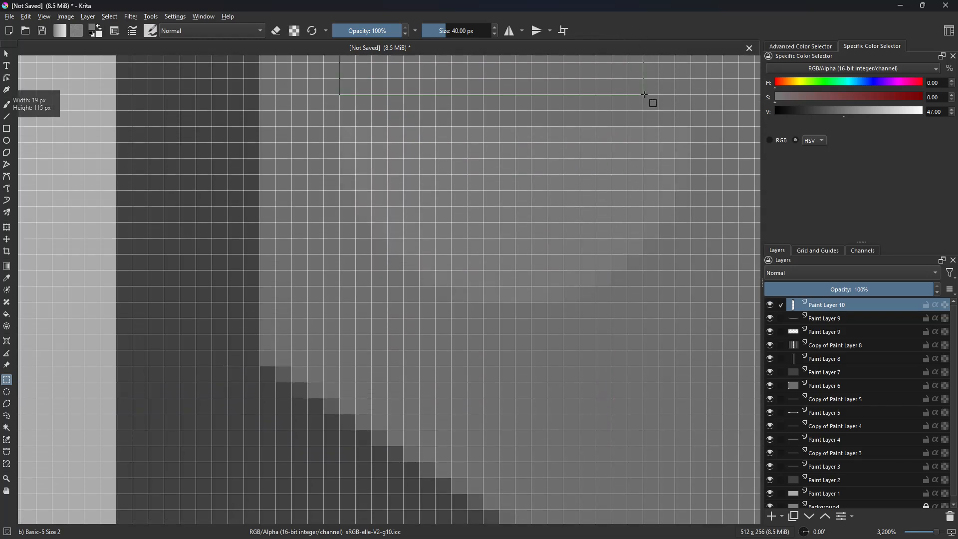
left_click_drag(683, 137, 687, 138)
scroll(603, 180, "down", 3)
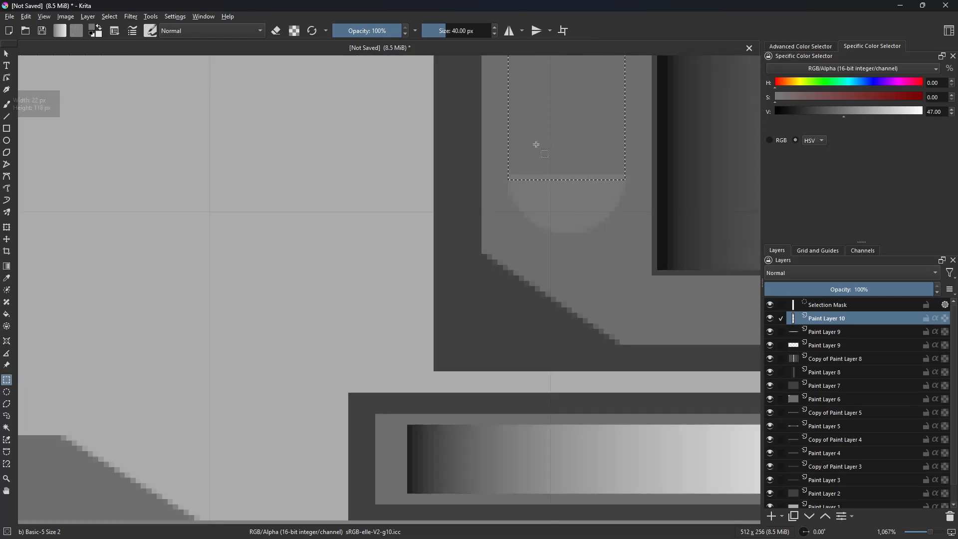
key("f")
left_click(508, 233)
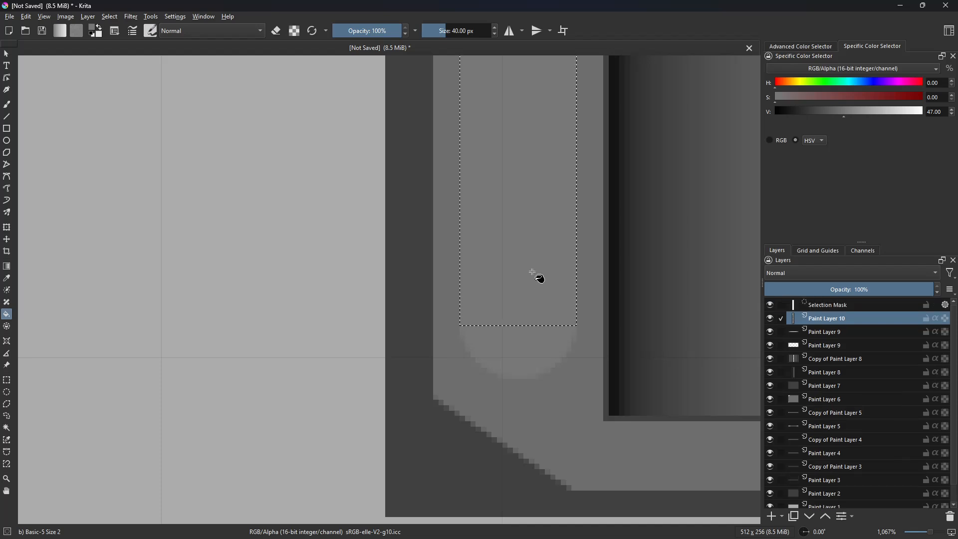
key("ctrl+shift+a")
scroll(542, 270, "up", 10)
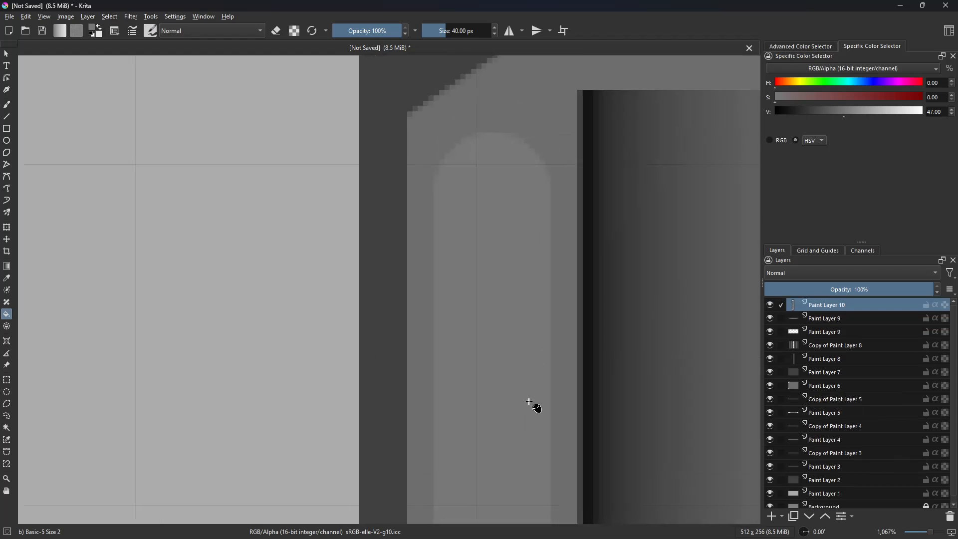
scroll(536, 289, "down", 2)
key("t")
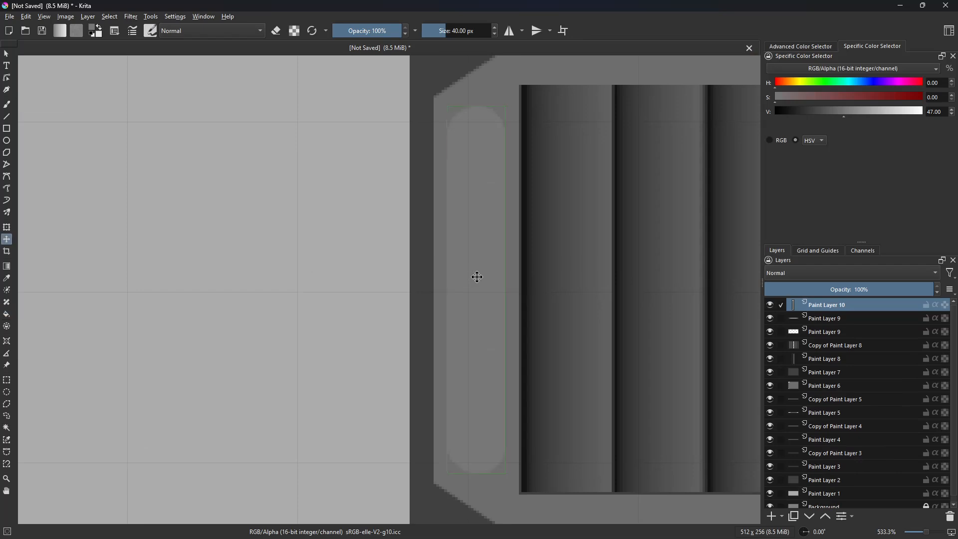
left_click_drag(475, 275, 482, 274)
key("ctrl+z")
- Duplicate the capsule's layer and darken the copy with an HSV/HSL Adjustment lightness of -31
key("ctrl+j")
left_click(132, 16)
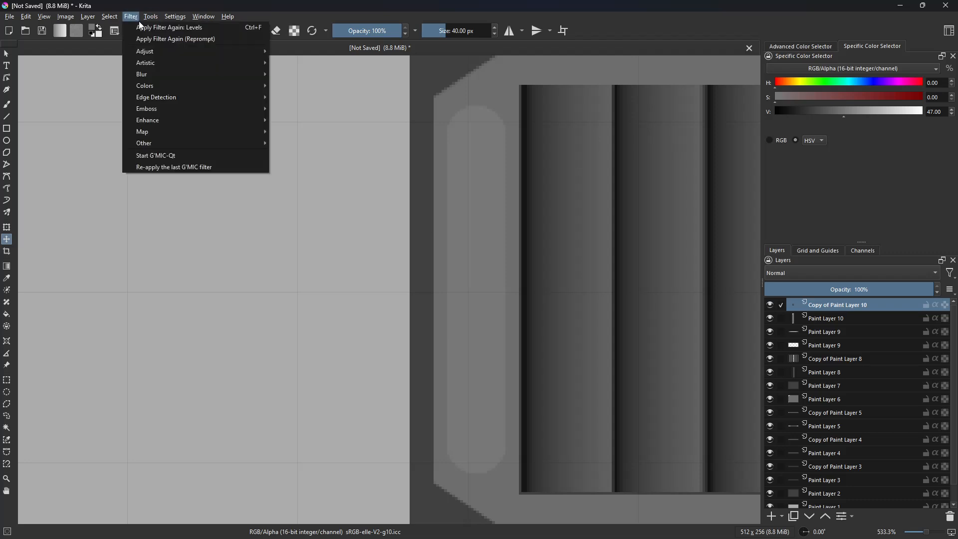
mouse_move(198, 54)
left_click(307, 131)
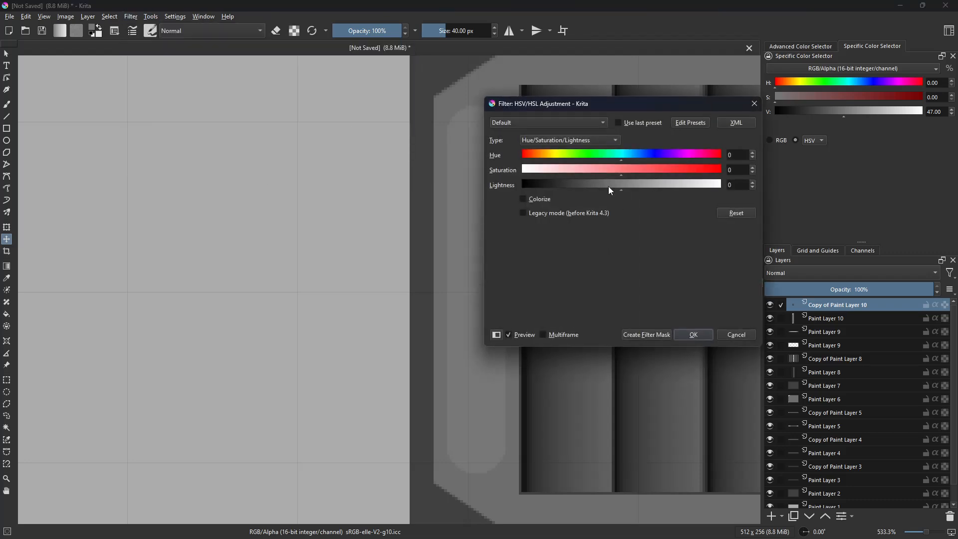
left_click_drag(609, 187, 591, 188)
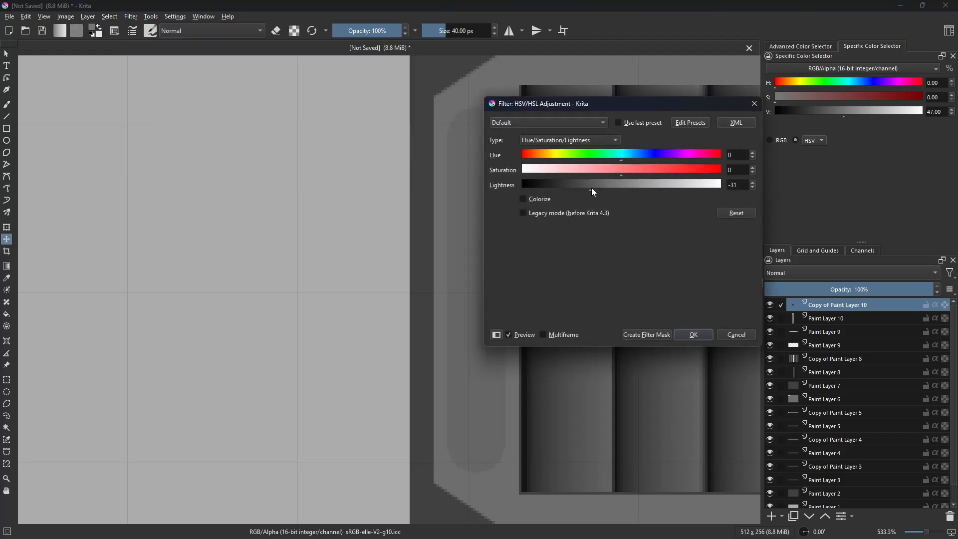
left_click(708, 334)
- Scale the darkened capsule copy down in height and width around its center to form an even inset inside the original
key("ctrl+t")
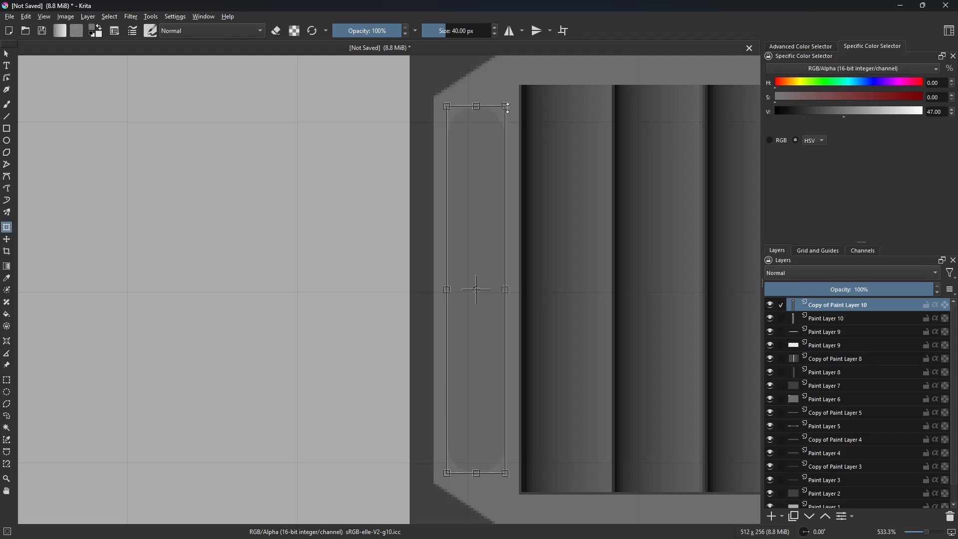
key("Return")
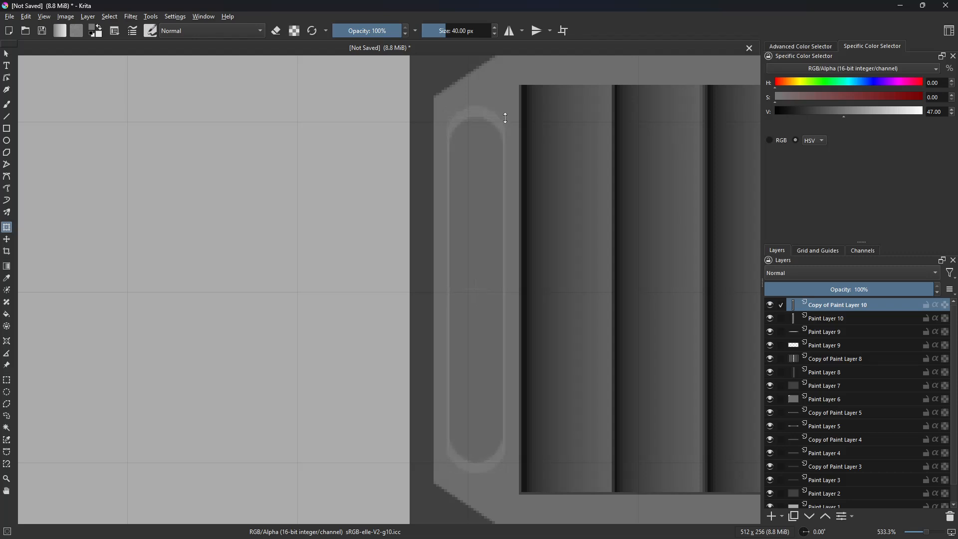
left_click(506, 121)
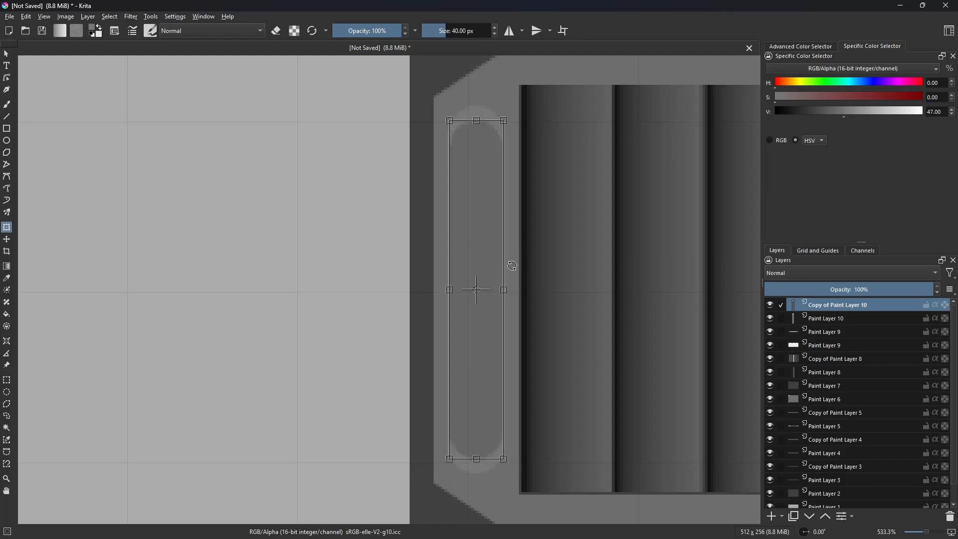
left_click_drag(505, 288, 501, 288)
key("Return")
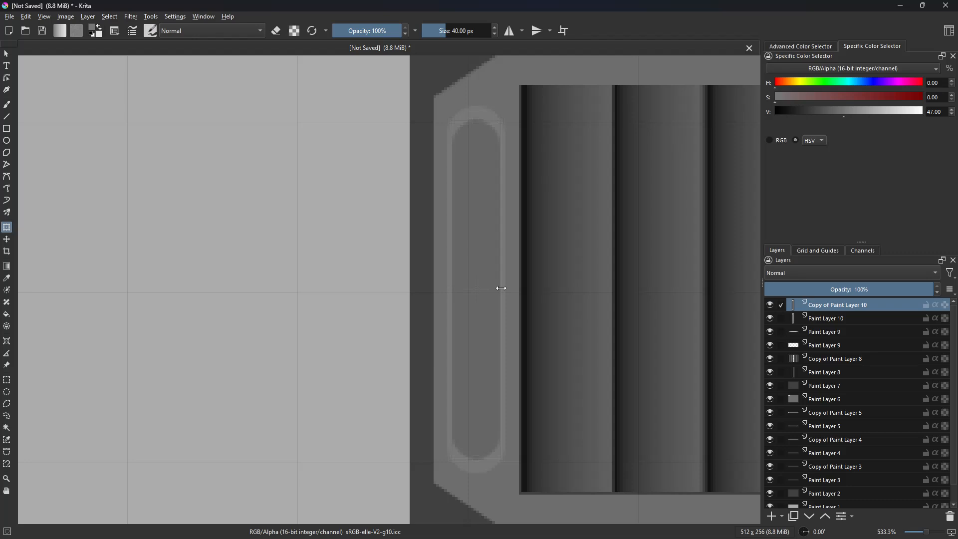
left_click_drag(498, 289, 496, 287)
left_click(500, 288)
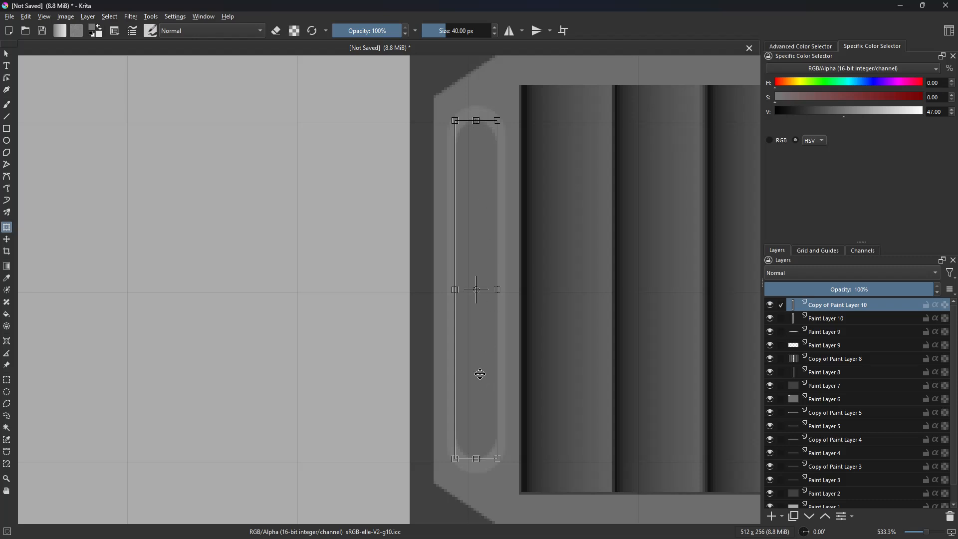
key("Return")
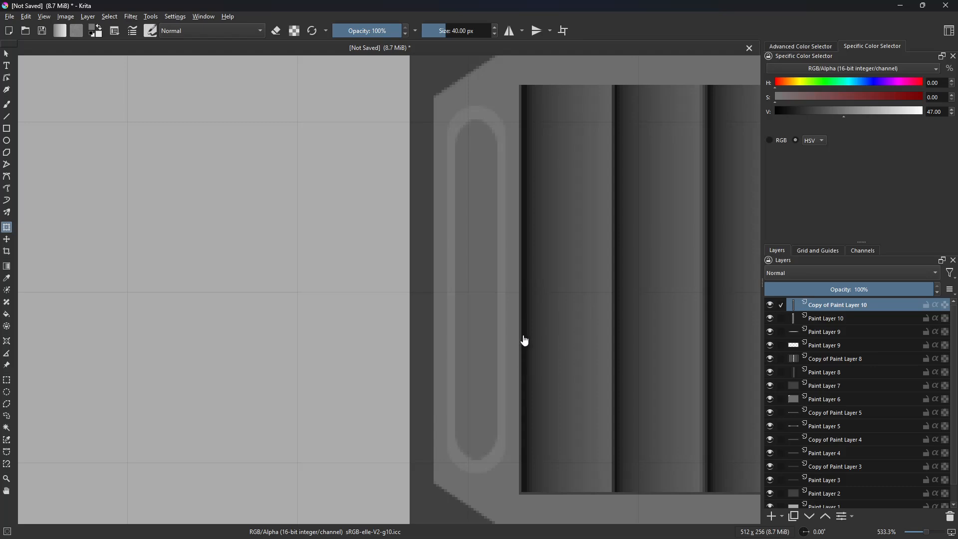
- Undo the last scaling and delete the darkened capsule copy's layer
key("ctrl+z")
left_click(950, 517)
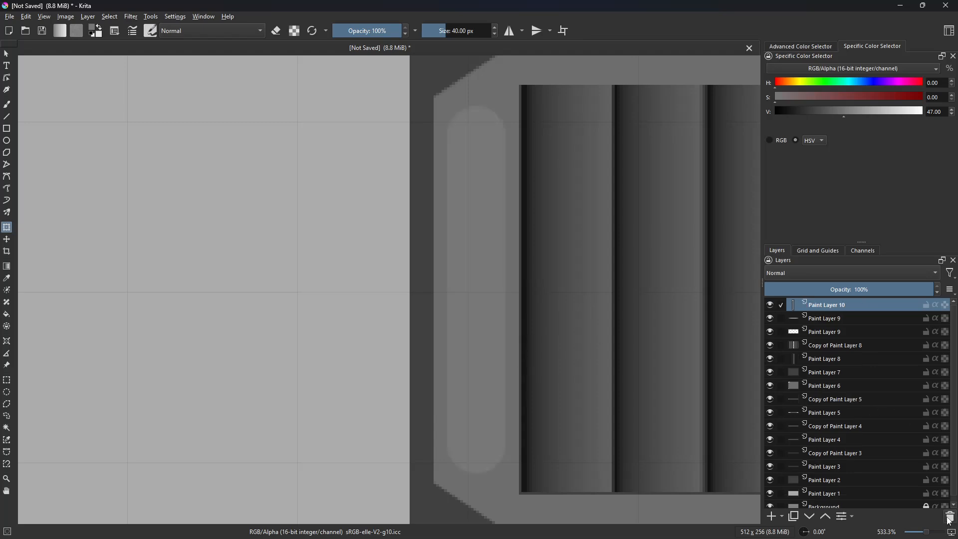
- Select the capsule's painted area and shrink the selection by 5 px
left_click(795, 306, "ctrl")
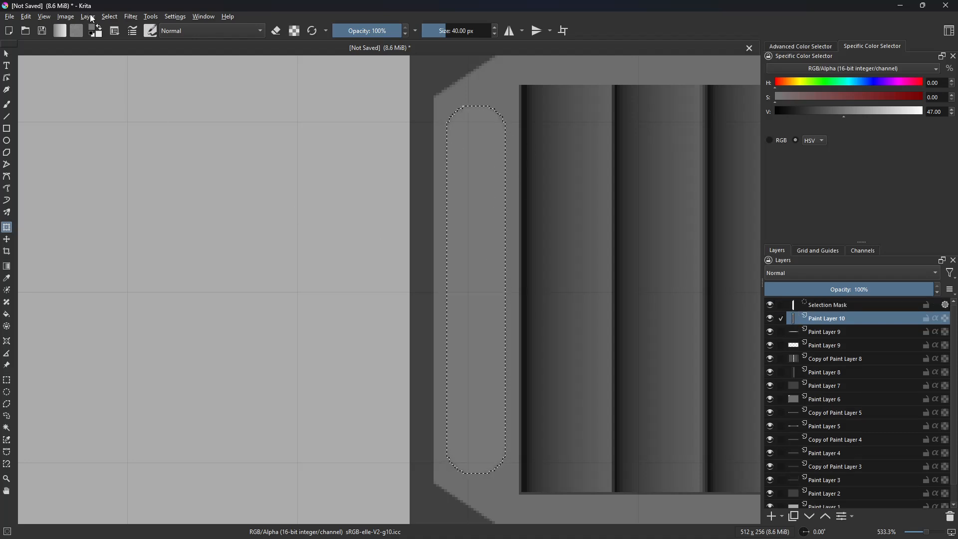
left_click(110, 18)
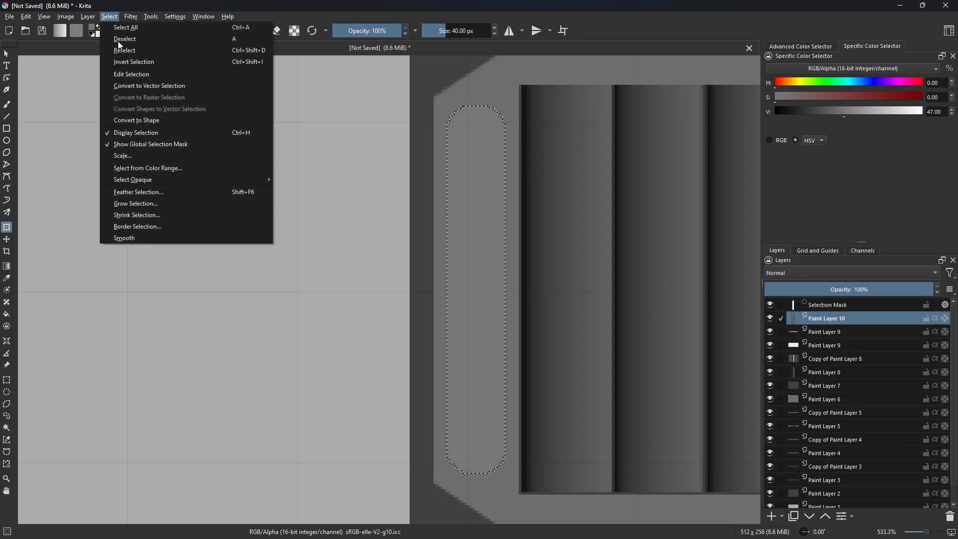
left_click(167, 217)
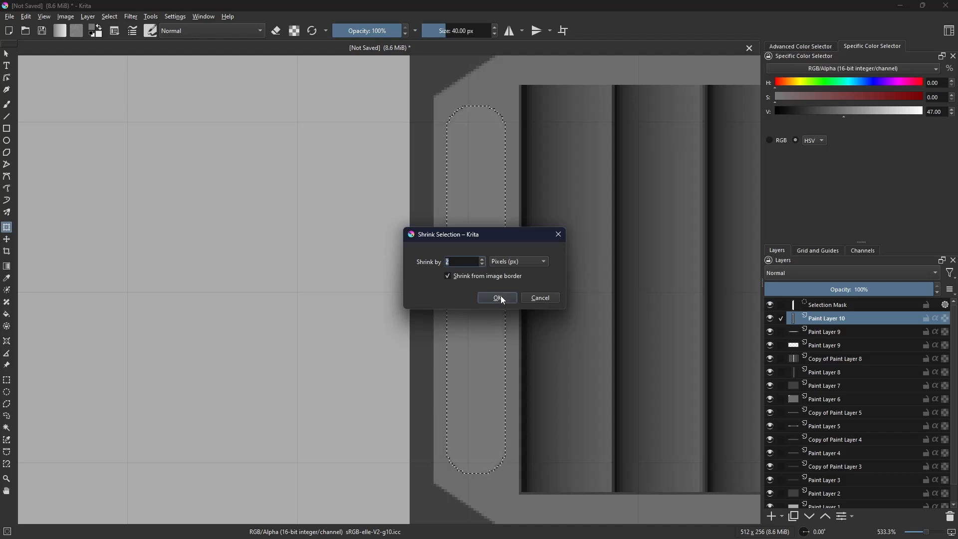
type("5")
left_click(501, 297)
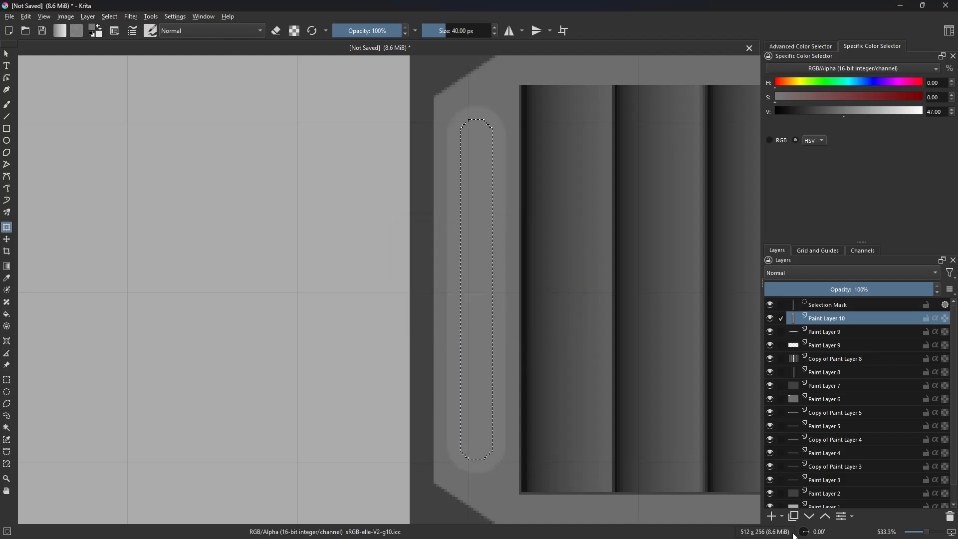
- On a new paint layer, fill the shrunken capsule selection with a darker gray of value 41 and deselect
left_click(771, 516)
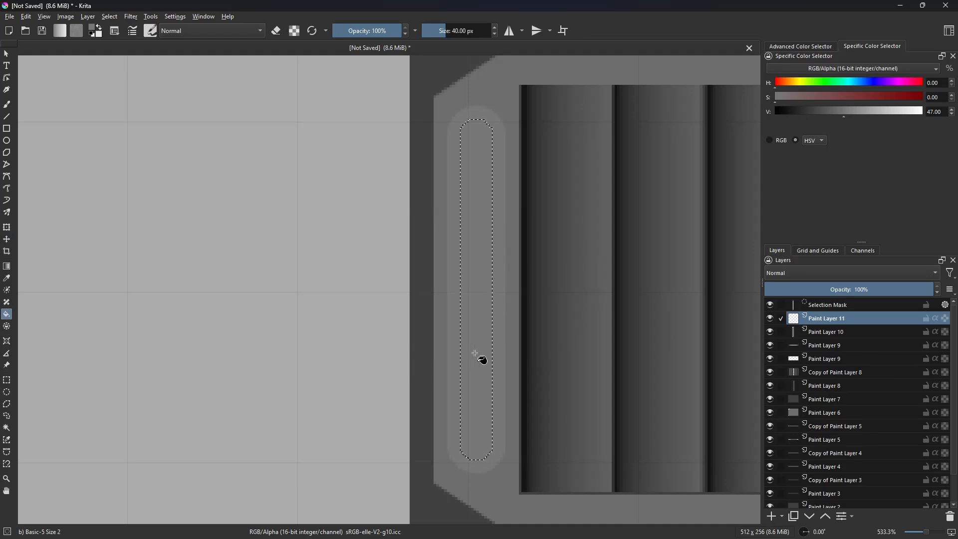
left_click(836, 112)
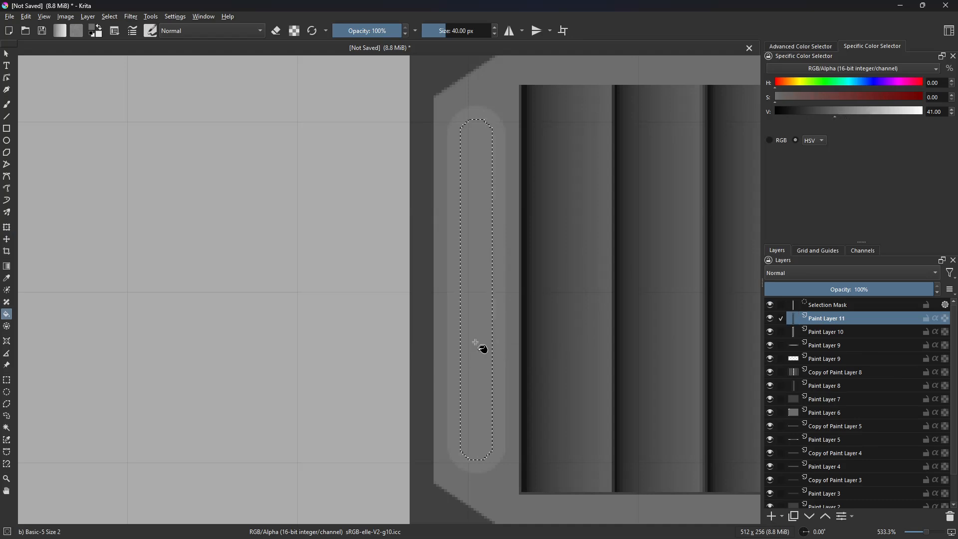
left_click(483, 347)
key("ctrl+shift+a")
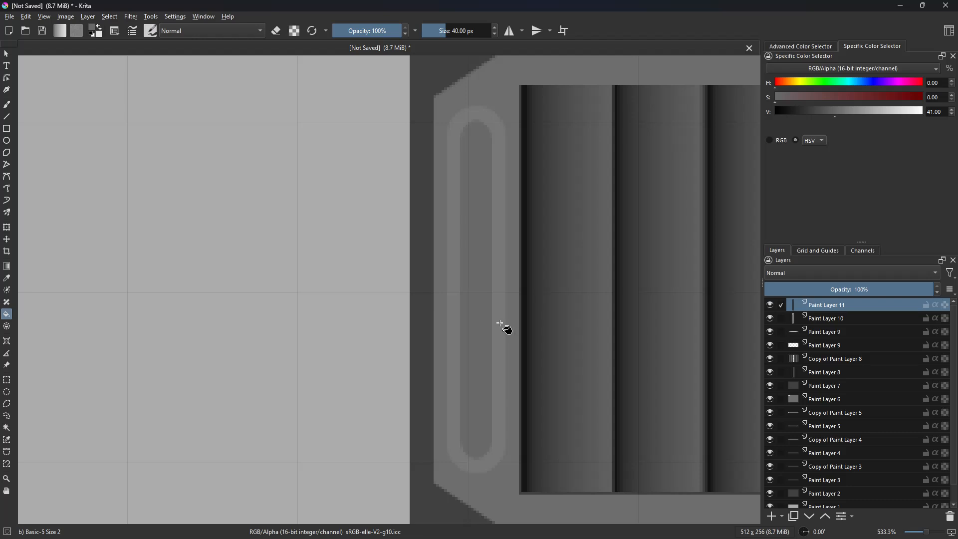
- On a new paint layer, draw a small filled circle of value 33 gray in the light panel's lower-left corner
left_click_drag(498, 325, 517, 324)
key("t")
left_click_drag(89, 341, 438, 165)
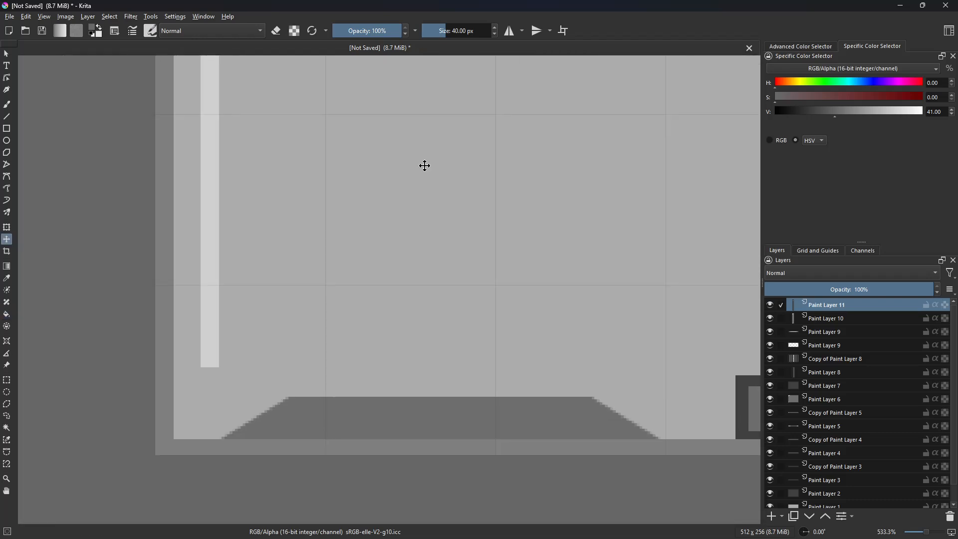
left_click_drag(333, 331, 392, 295)
scroll(332, 351, "up", 1)
left_click_drag(365, 347, 426, 350)
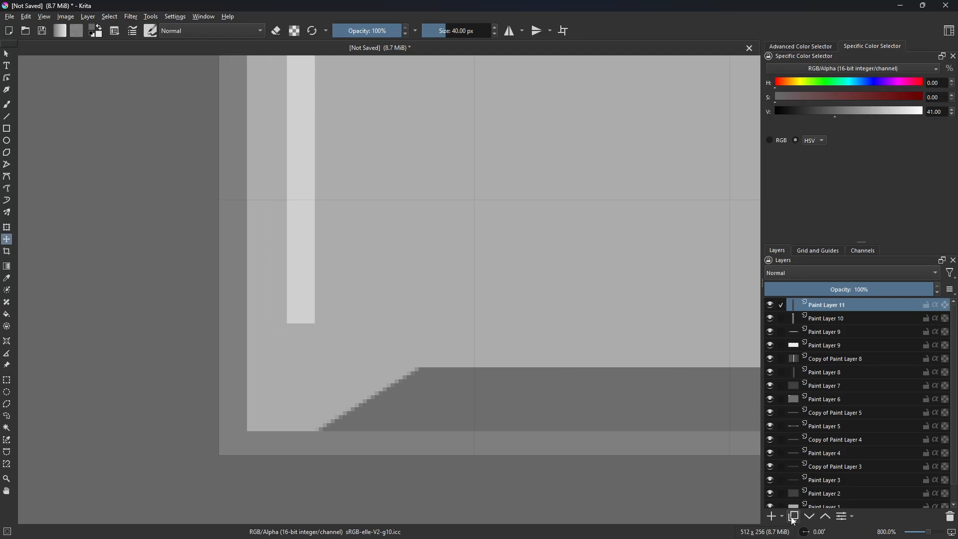
left_click(772, 516)
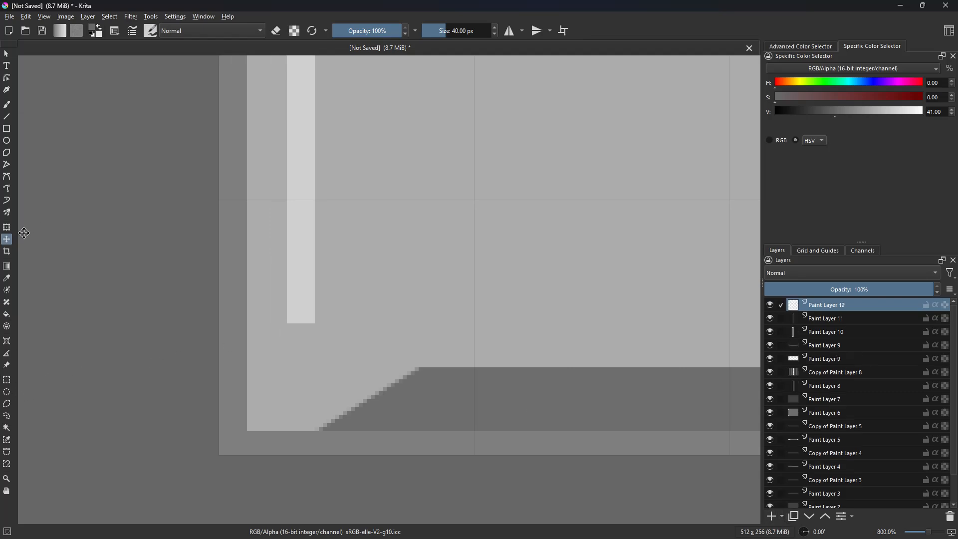
left_click(7, 141)
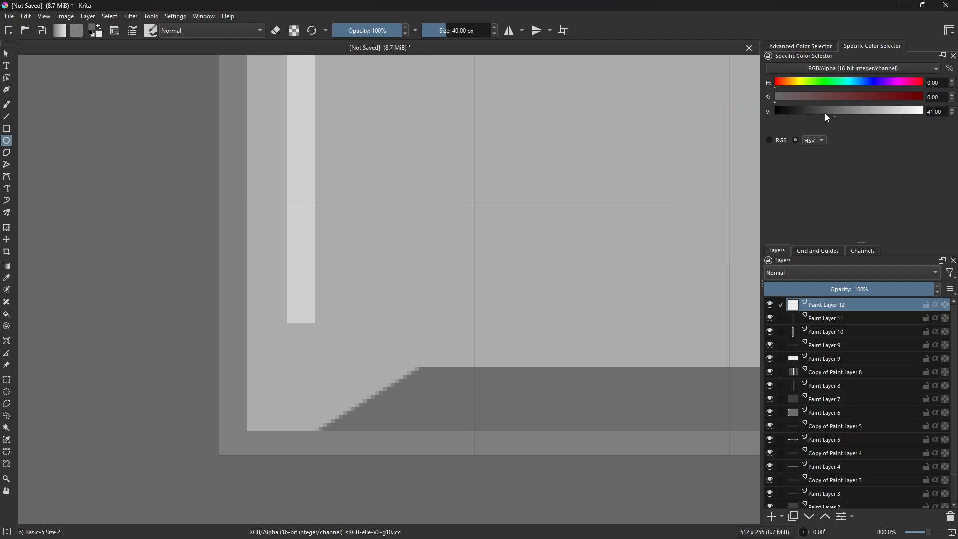
left_click(825, 112)
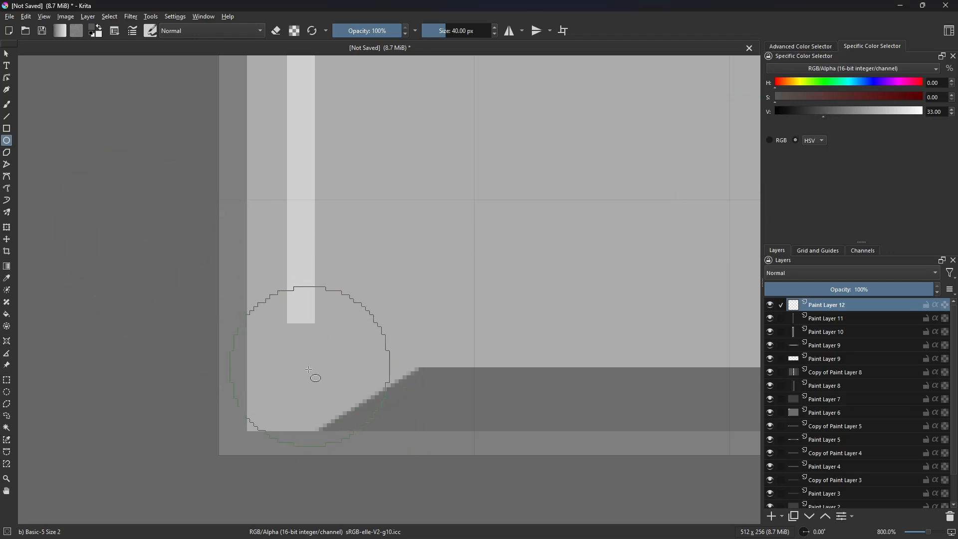
mouse_move(288, 380)
left_mouse_down()
mouse_move(311, 397)
mouse_move(286, 407)
left_mouse_up()
- Duplicate the corner dot's layer and move the copy straight across to the light panel's lower-right corner
key("t")
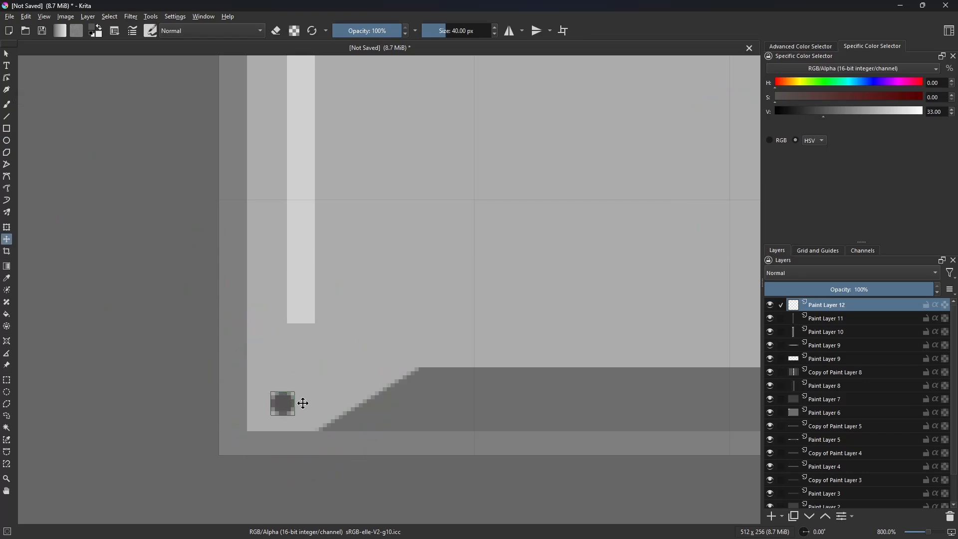
scroll(304, 403, "down", 2)
left_click_drag(456, 367, 257, 377)
key("ctrl+j")
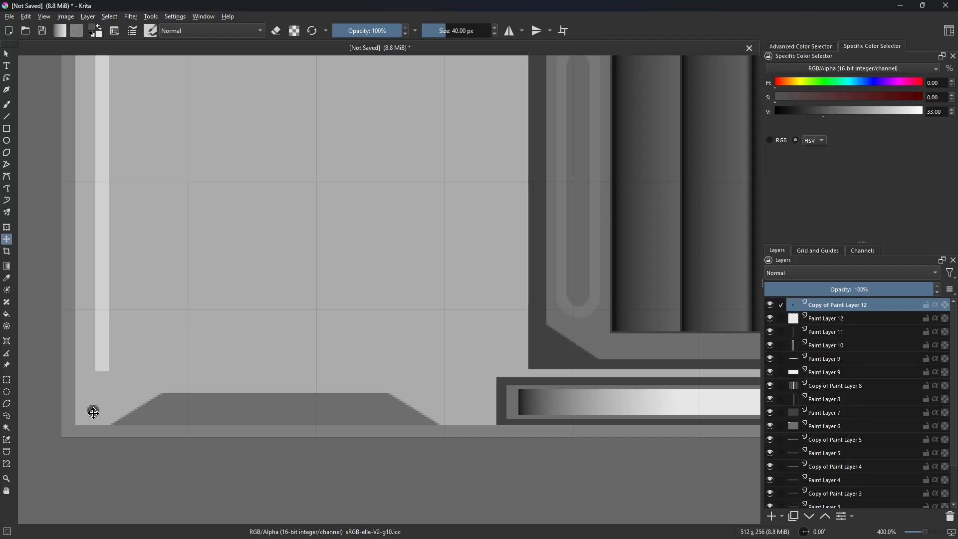
mouse_move(91, 409)
left_mouse_down()
mouse_move(479, 414)
mouse_move(468, 415)
left_mouse_up()
- Duplicate the lower-right dot's layer and move the copy up to the light panel's upper-right corner
left_click_drag(593, 398, 282, 408)
scroll(438, 366, "down", 2)
left_click_drag(438, 365, 405, 432)
scroll(388, 386, "up", 2)
scroll(329, 385, "down", 1)
mouse_move(304, 378)
left_mouse_down()
mouse_move(310, 415)
mouse_move(497, 425)
left_mouse_up()
key("ctrl+j")
left_click_drag(438, 484, 464, 180)
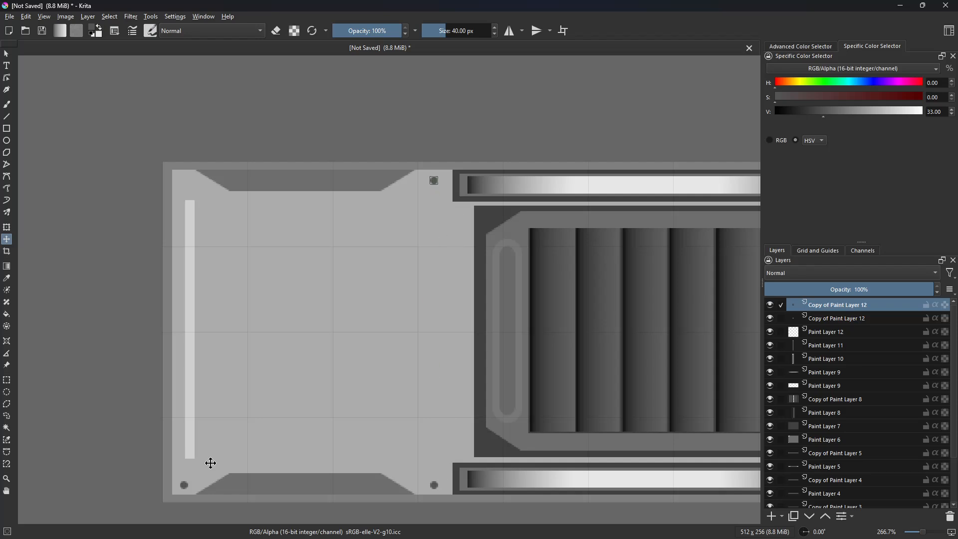
- Duplicate the lower-left dot's layer and move the copy up to the light panel's upper-left corner
left_click(185, 484, "ctrl")
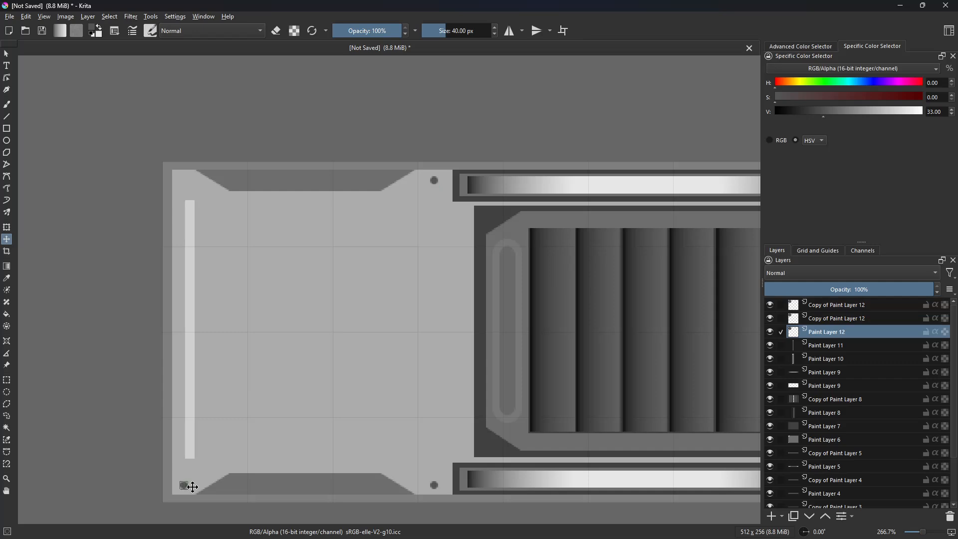
key("ctrl+j")
left_click_drag(185, 484, 218, 183)
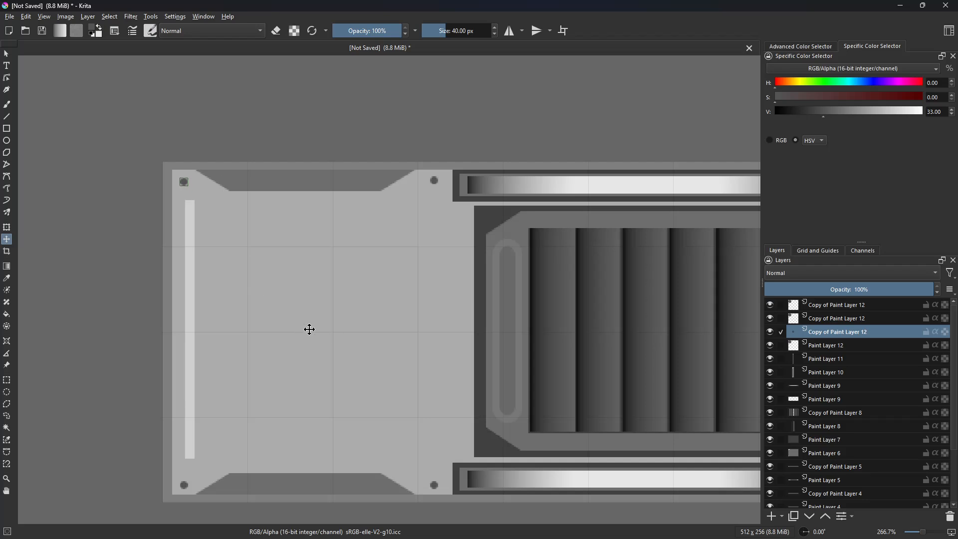
- On a new paint layer, select an area about 161 × 202 px inside the light panel, fill it with the sampled panel gray and deselect
left_click_drag(319, 327, 301, 303)
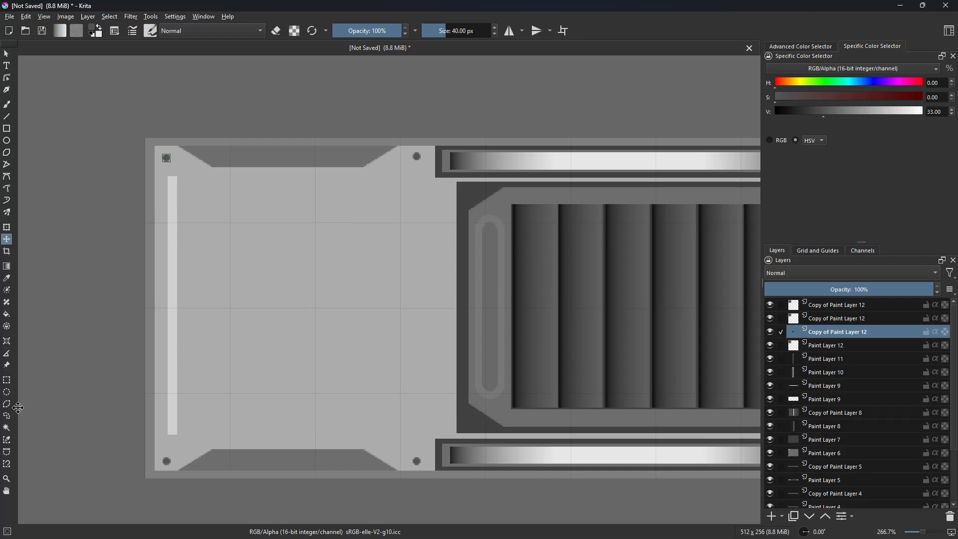
left_click(7, 380)
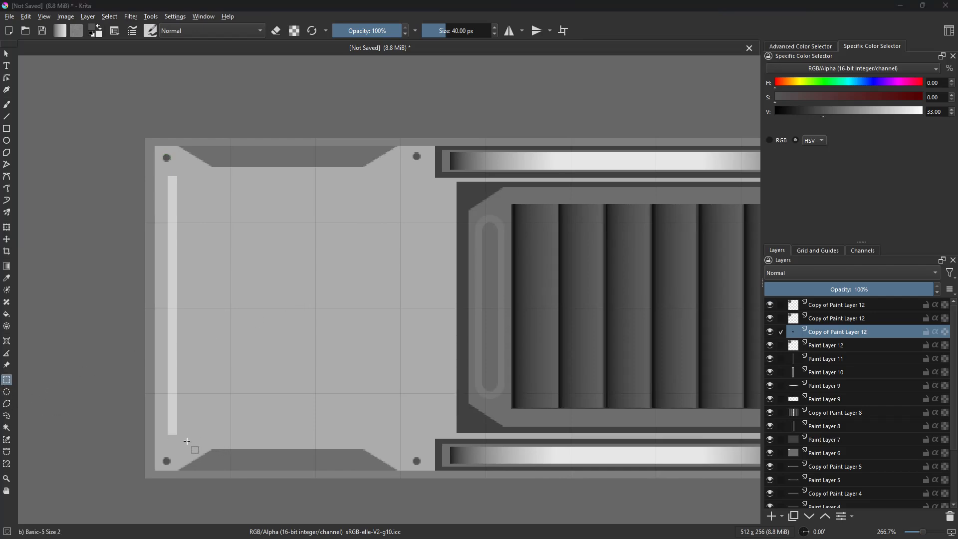
left_click(772, 517)
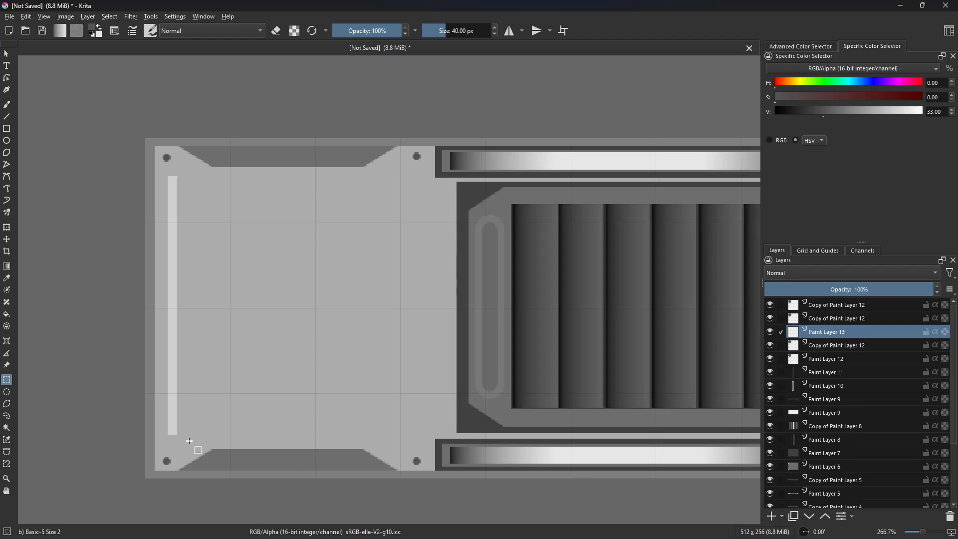
left_click_drag(186, 443, 400, 174)
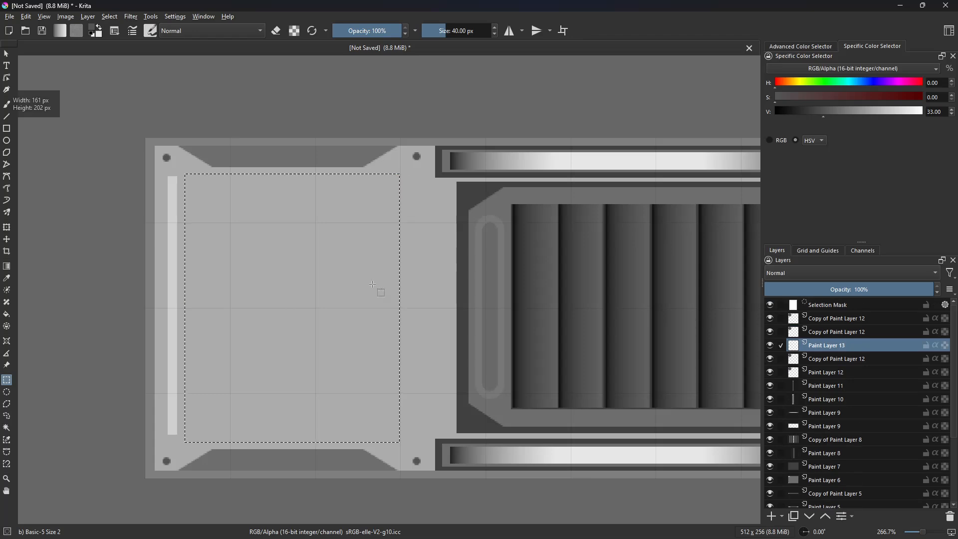
key("f")
left_click(419, 318, "ctrl")
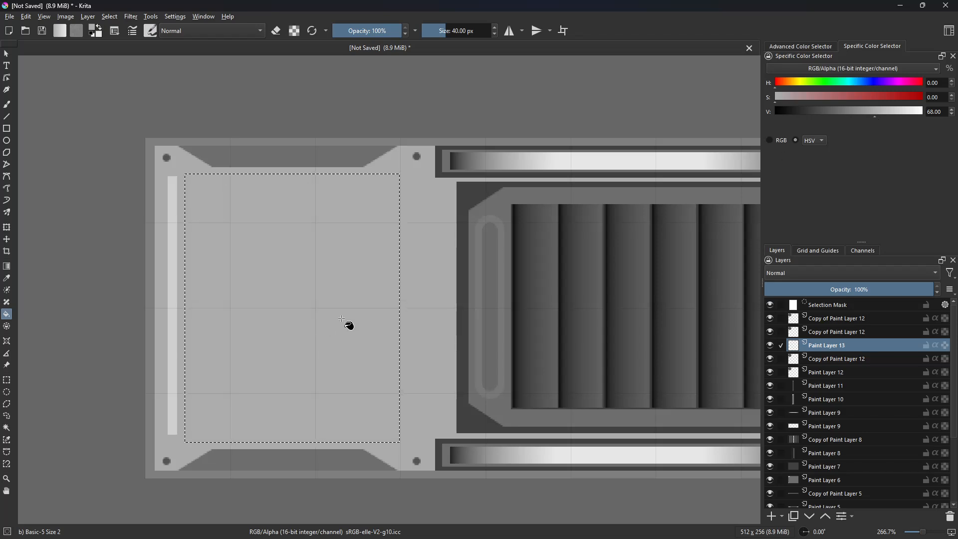
scroll(360, 264, "up", 2)
scroll(463, 317, "down", 2)
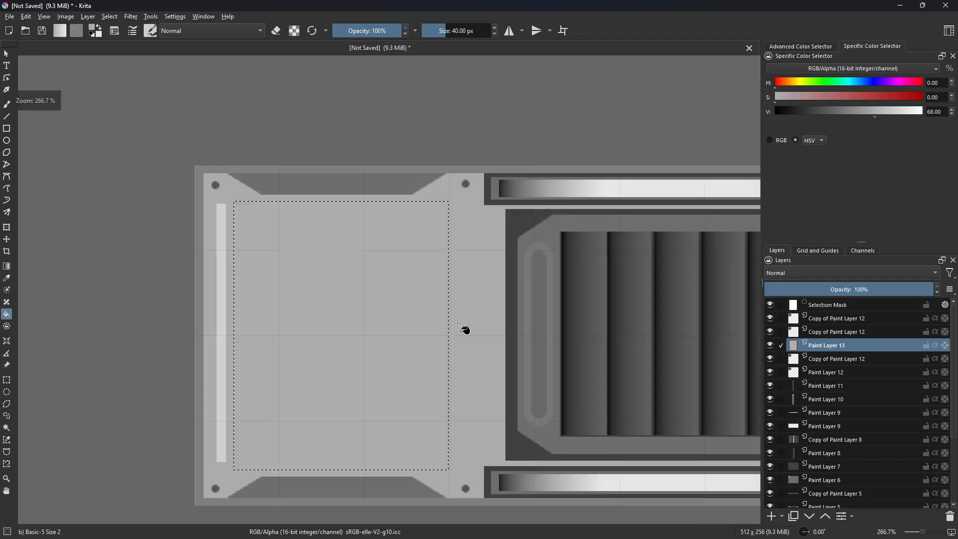
key("ctrl+shift+a")
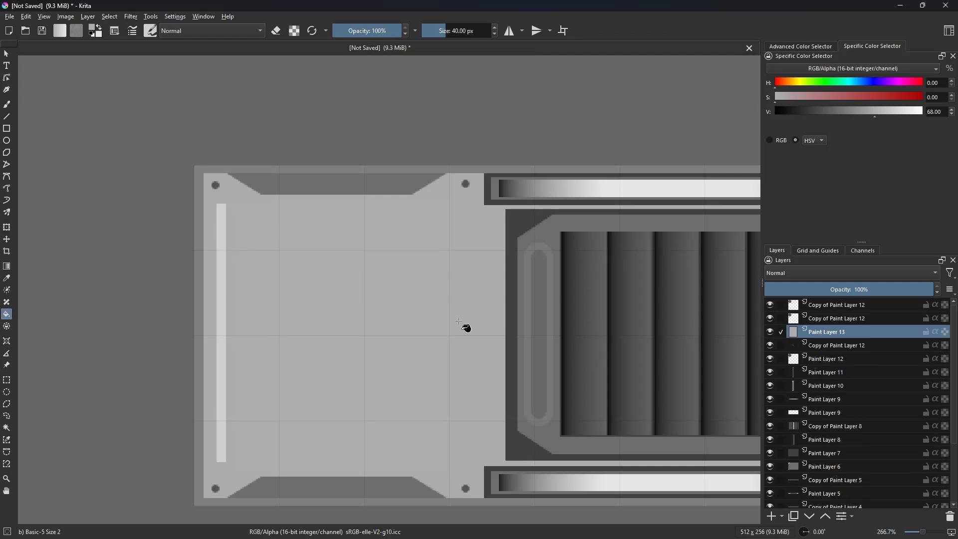
- Activate the Freehand Brush tool and add a new paint layer above the topmost layer
key("t")
scroll(454, 309, "up", 3)
scroll(449, 304, "down", 1)
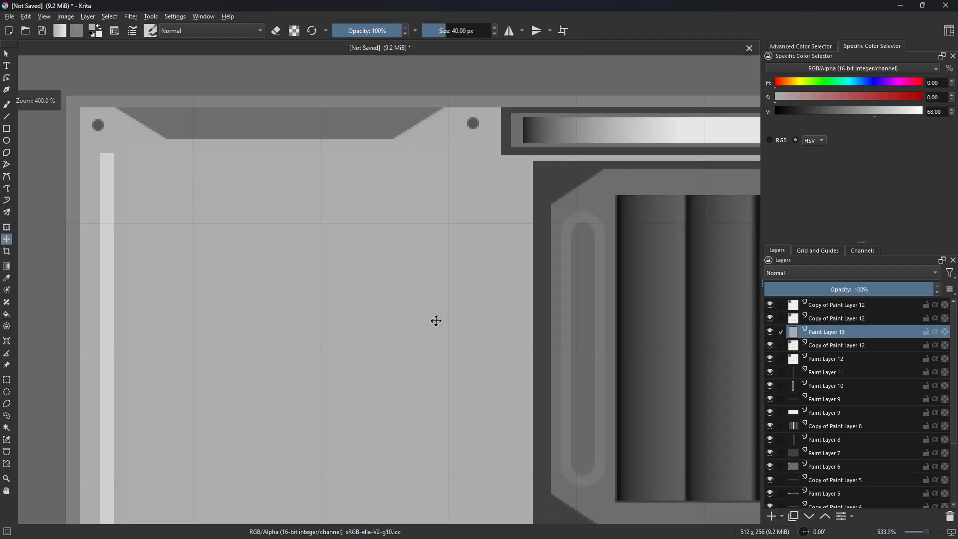
scroll(434, 322, "down", 1)
scroll(422, 297, "down", 1)
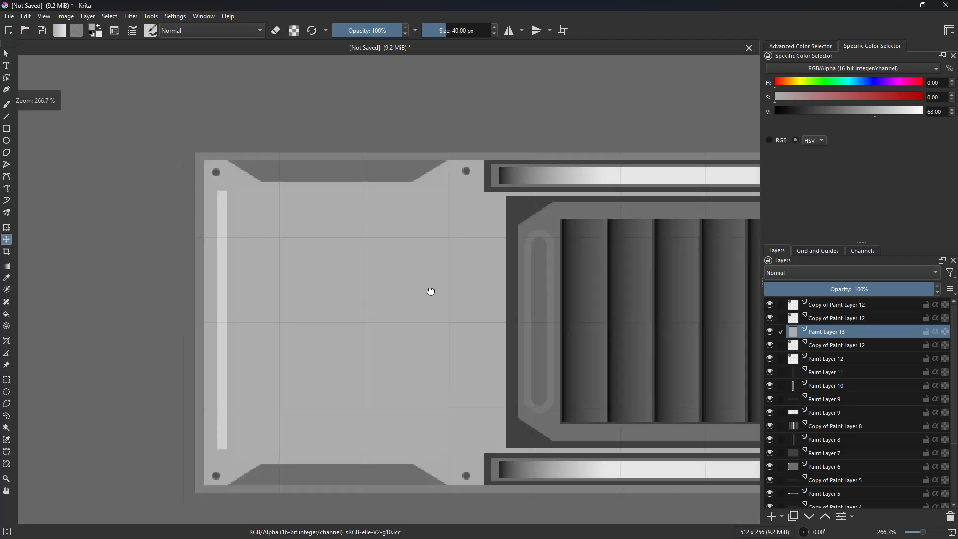
scroll(431, 292, "up", 1)
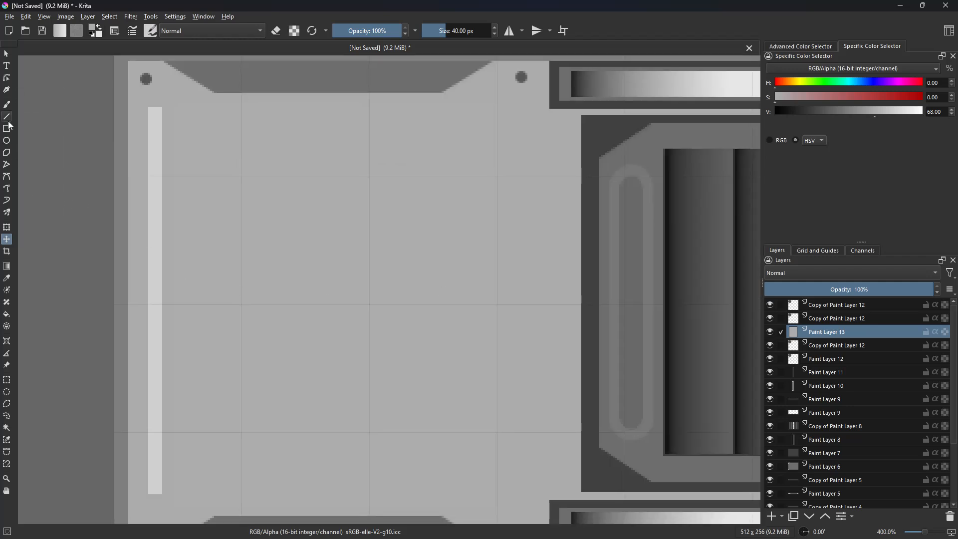
left_click(7, 105)
left_click(840, 305)
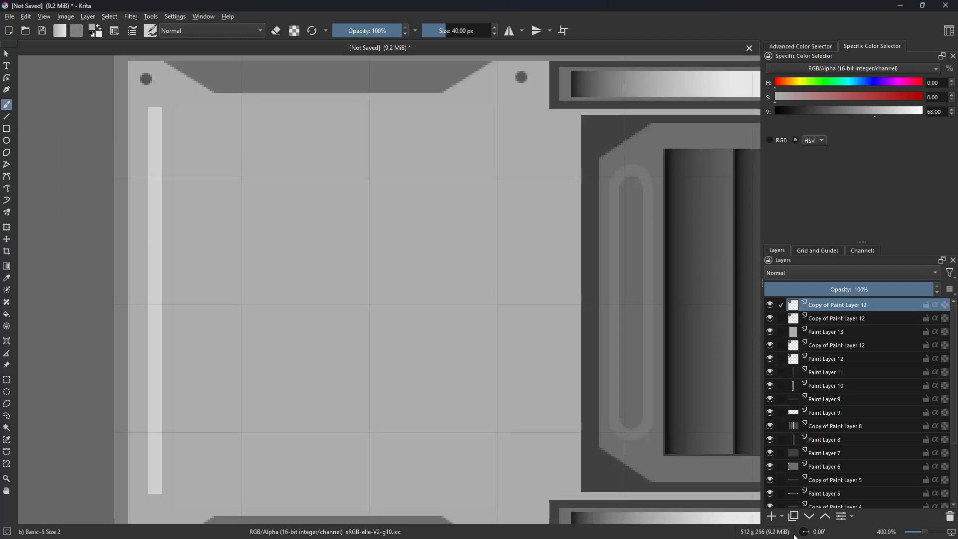
left_click(772, 516)
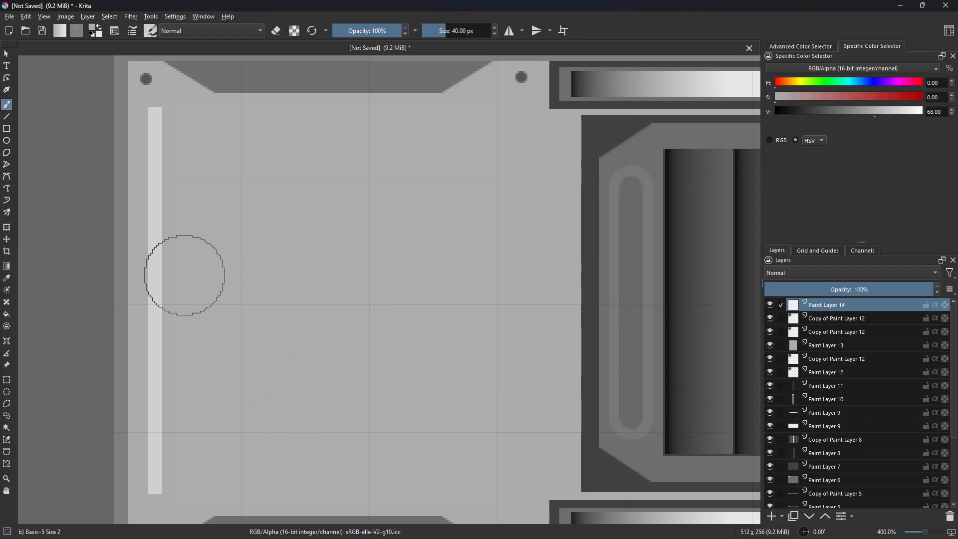
- Choose the Airbrush Soft preset, reduce its size to 6.76 px, and darken the sampled panel gray to value 59
right_click(266, 201)
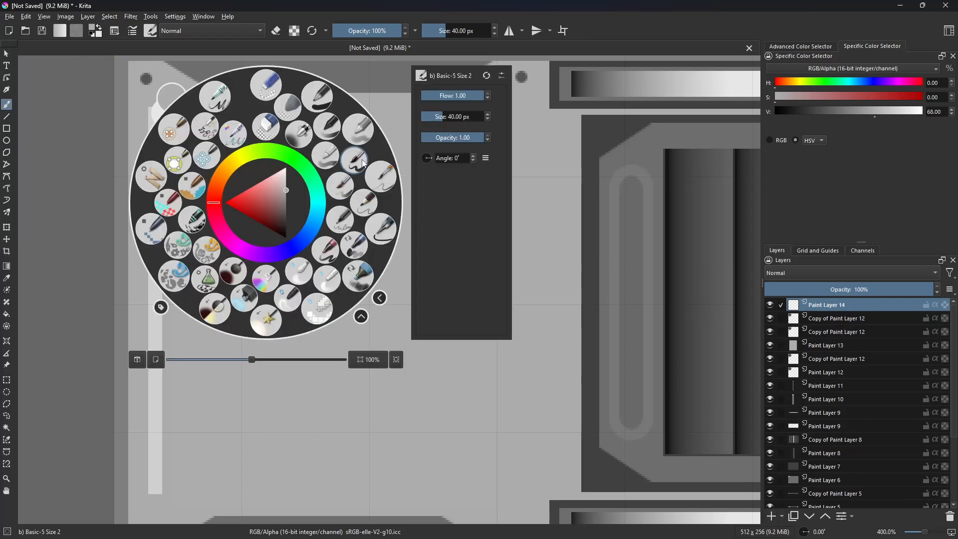
left_click(299, 141)
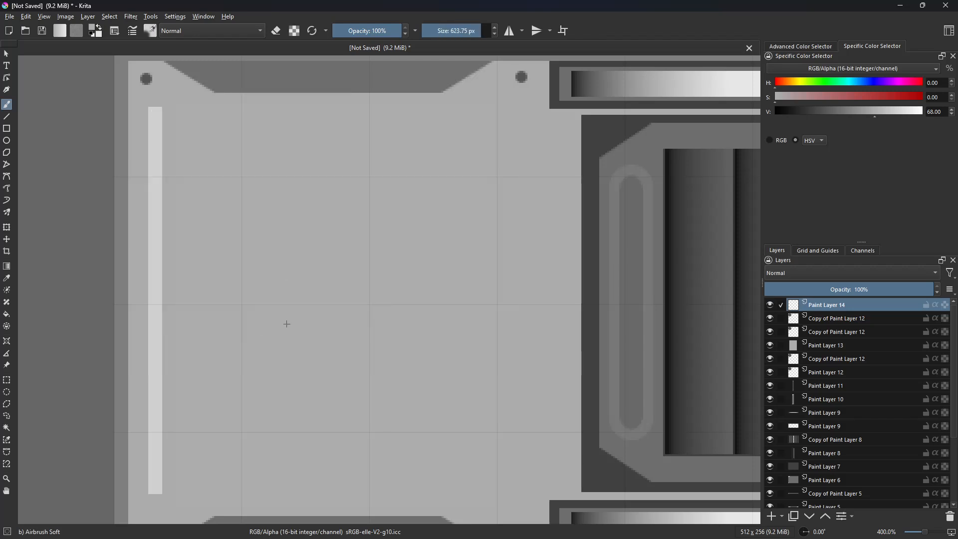
left_click_drag(286, 324, 3, 324)
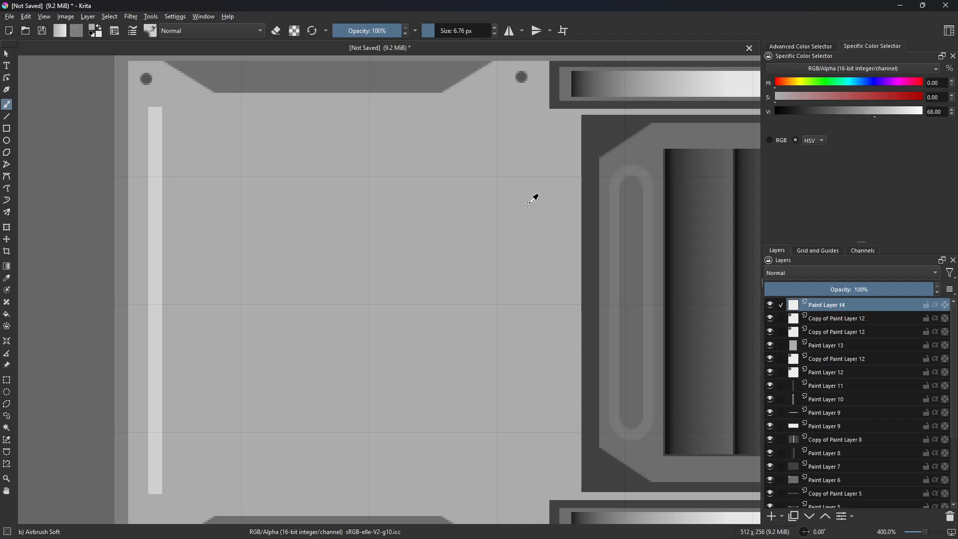
left_click(534, 196, "ctrl")
left_click(865, 117)
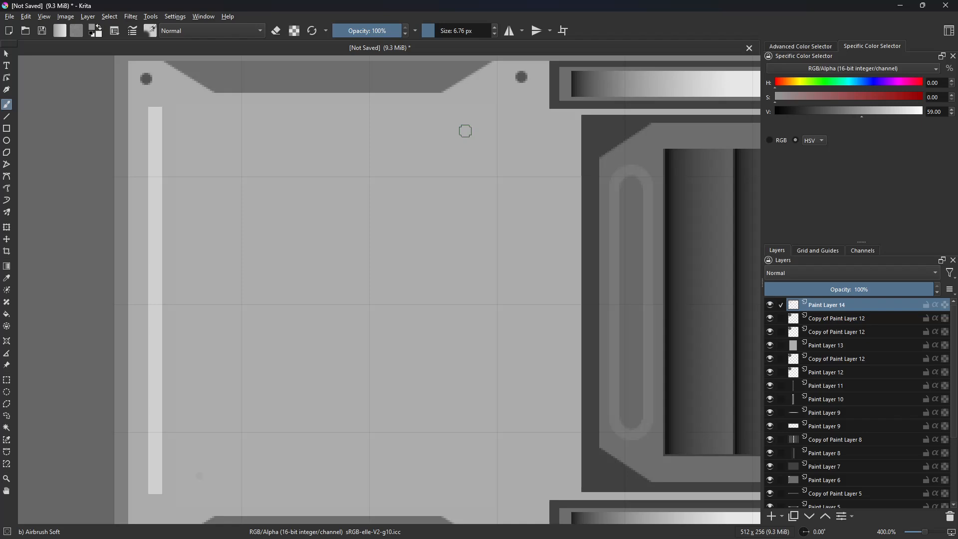
- Draw a soft diagonal line about 220 px long from the light panel's lower-left area to its upper-right area
key("v")
mouse_move(200, 476)
left_mouse_down()
mouse_move(509, 145)
mouse_move(458, 129)
mouse_move(465, 128)
left_mouse_up()
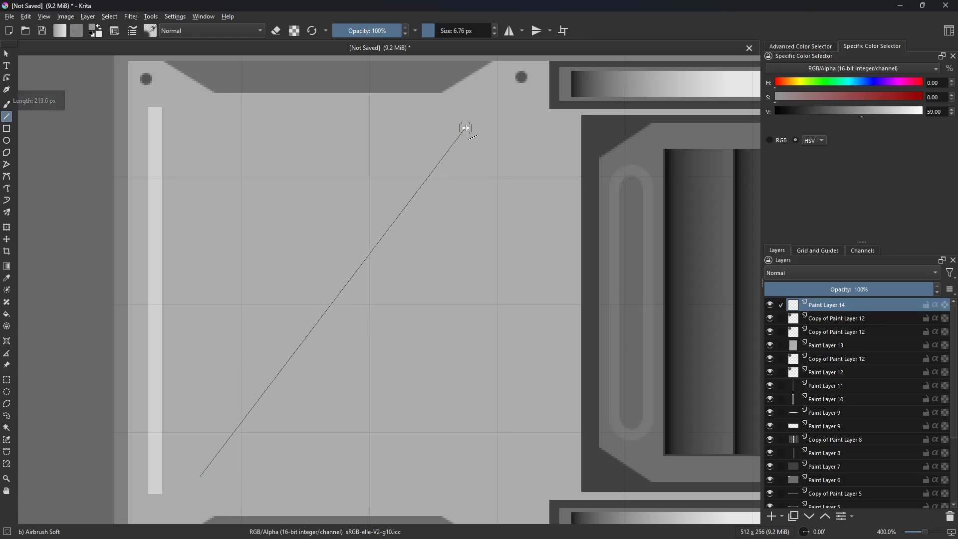
key("b")
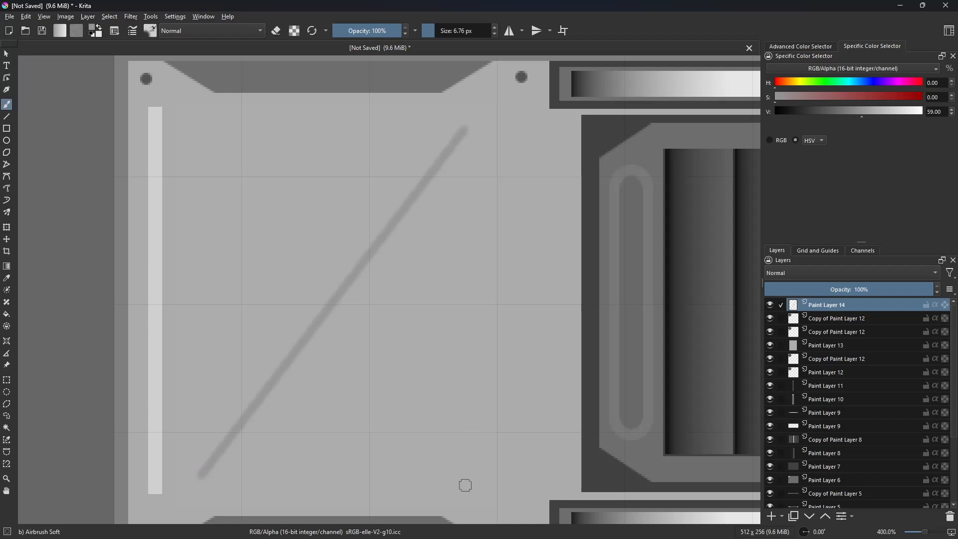
- Undo the thin diagonal line and redraw it about 208 px long with the soft airbrush enlarged to 13.01 px
key("v")
key("b")
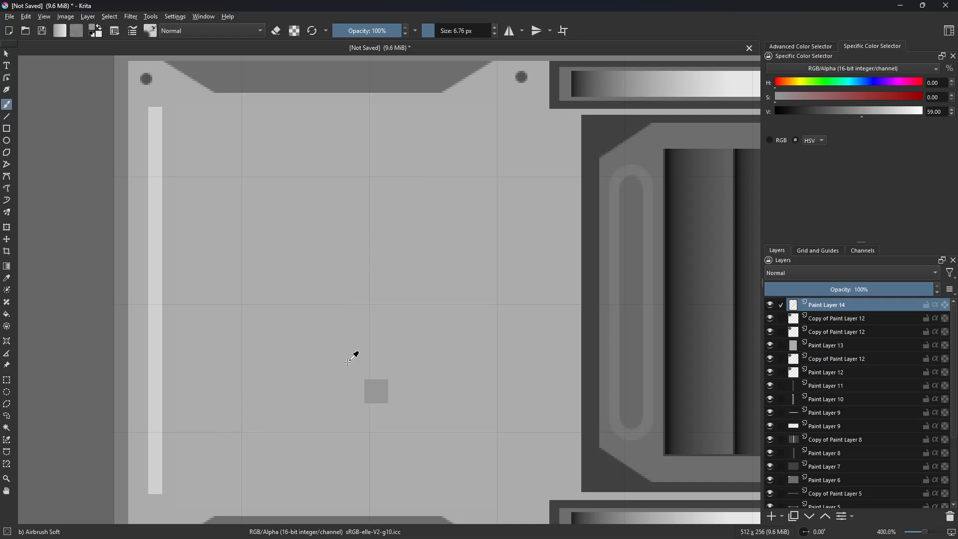
key("ctrl+z")
key("bracketright")
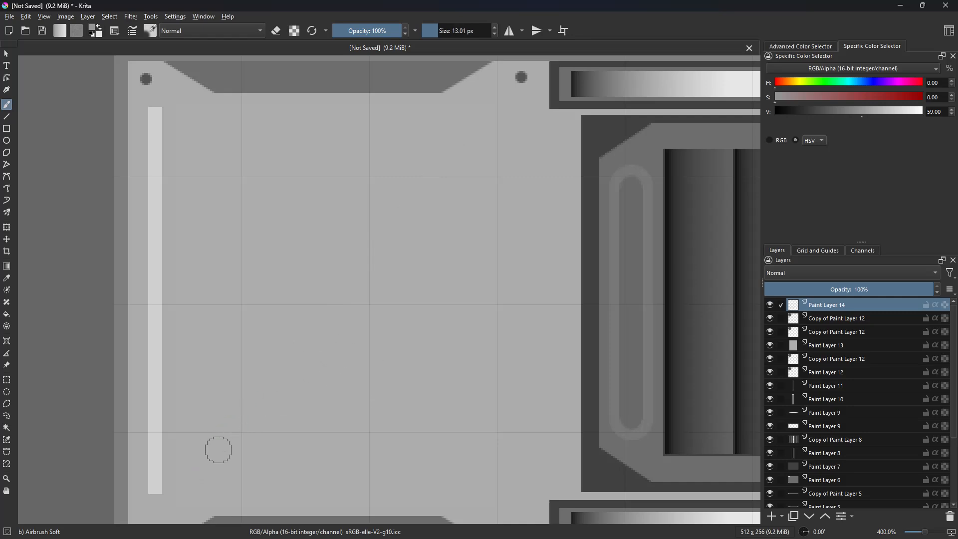
key("bracketright")
key("v")
left_click_drag(216, 469, 461, 133)
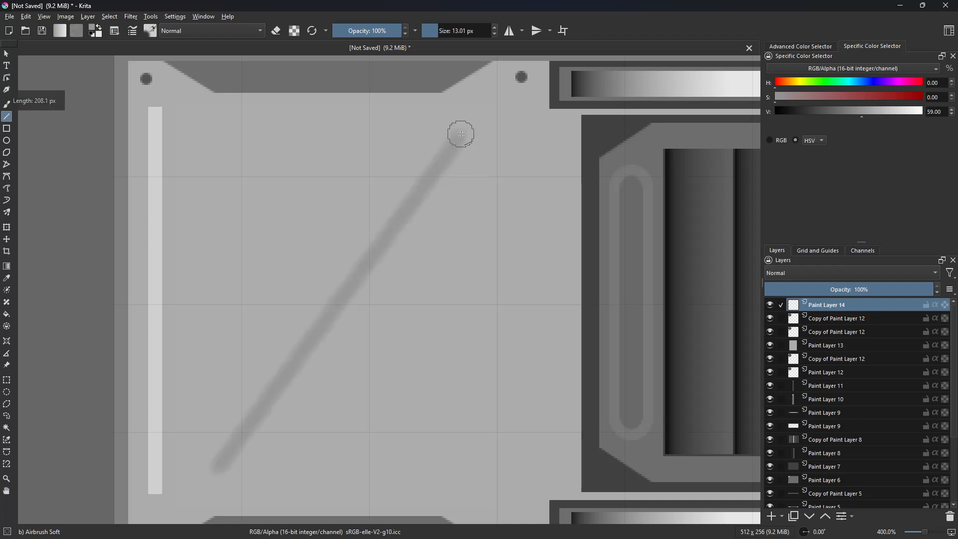
- Duplicate the diagonal line's layer and mirror the copy so the two soft lines cross as an X
key("t")
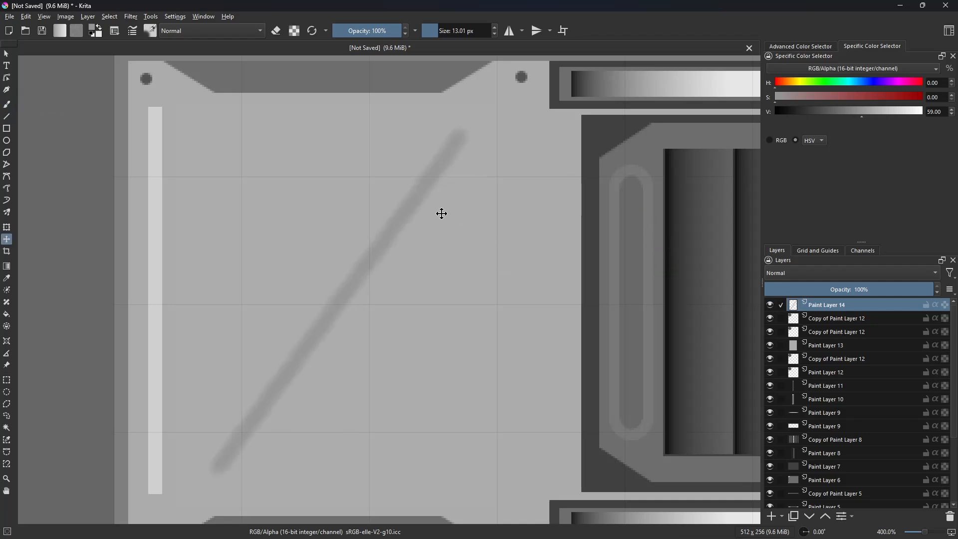
key("ctrl+j")
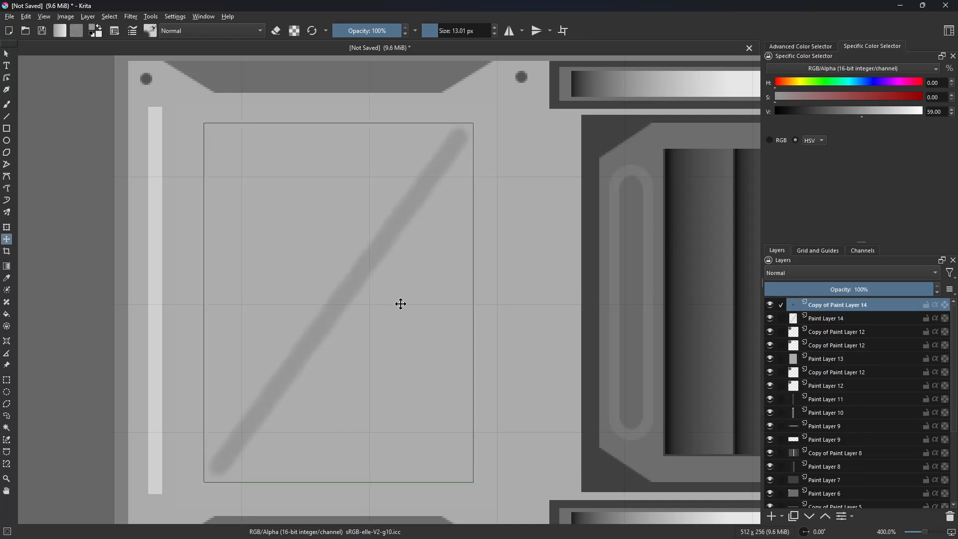
key("ctrl+t")
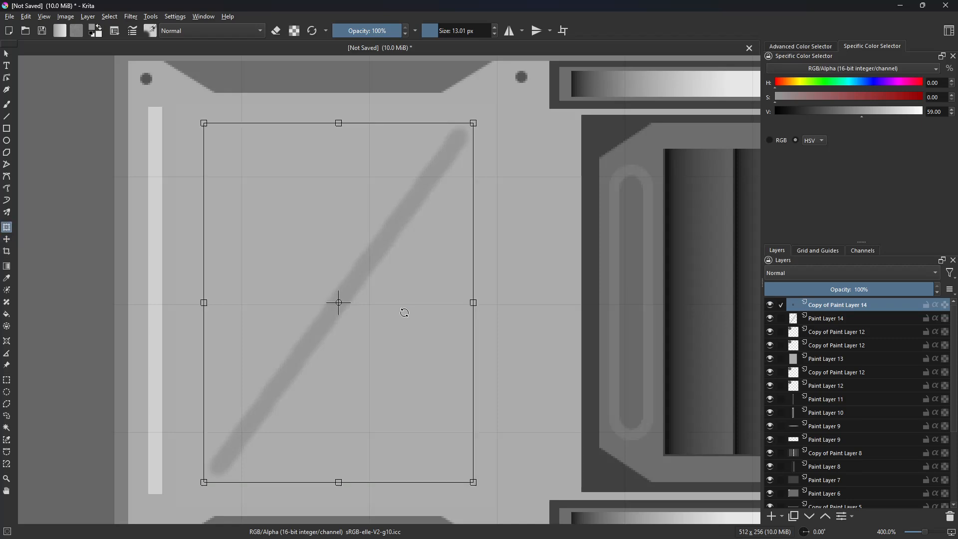
right_click(402, 311)
left_click(463, 398)
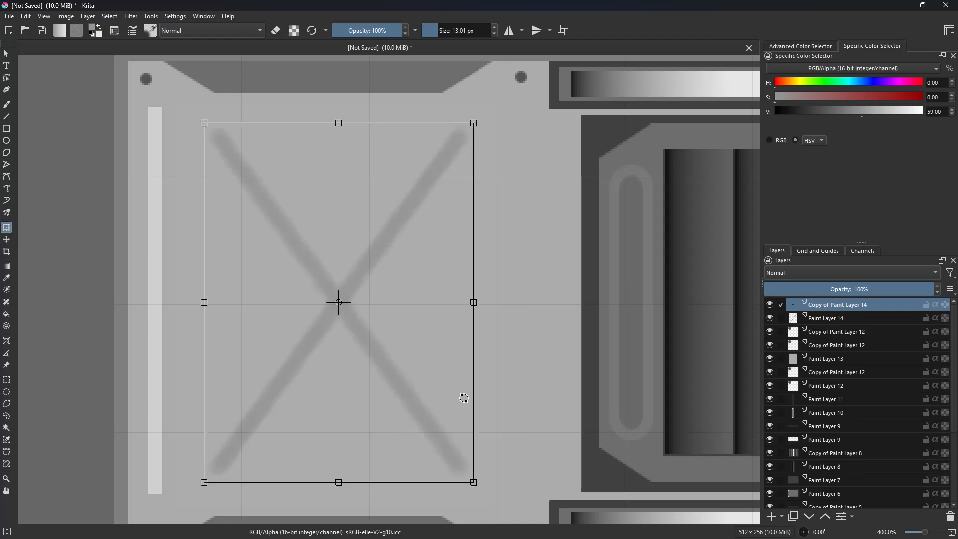
key("Return")
- Check the crossing of the two lines up close and merge the mirrored copy down into Paint Layer 14
scroll(379, 325, "up", 6)
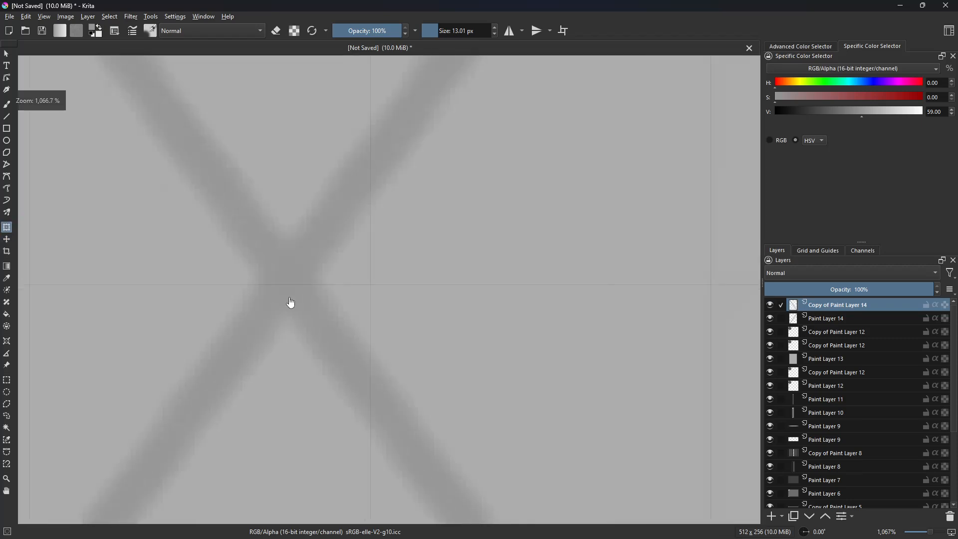
scroll(288, 299, "up", 2)
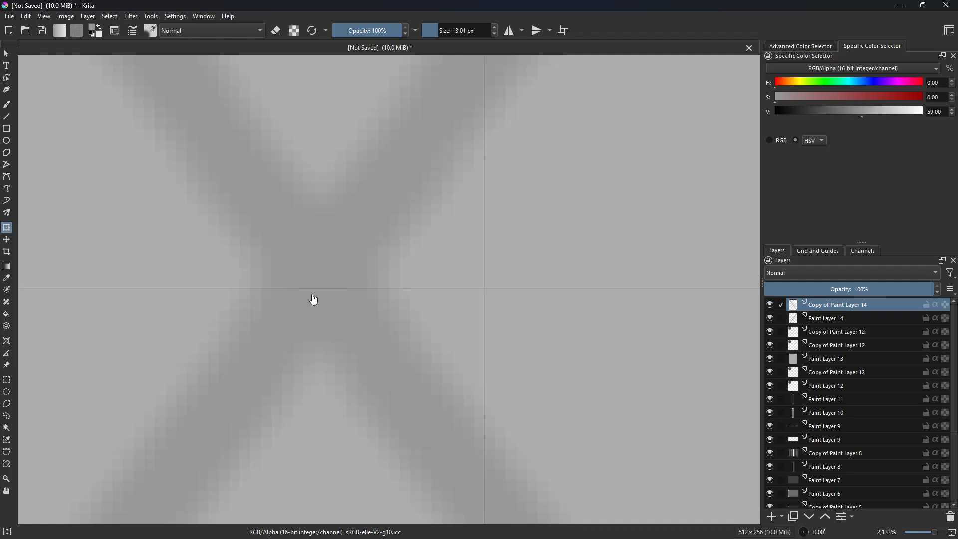
scroll(314, 300, "down", 4)
key("ctrl+e")
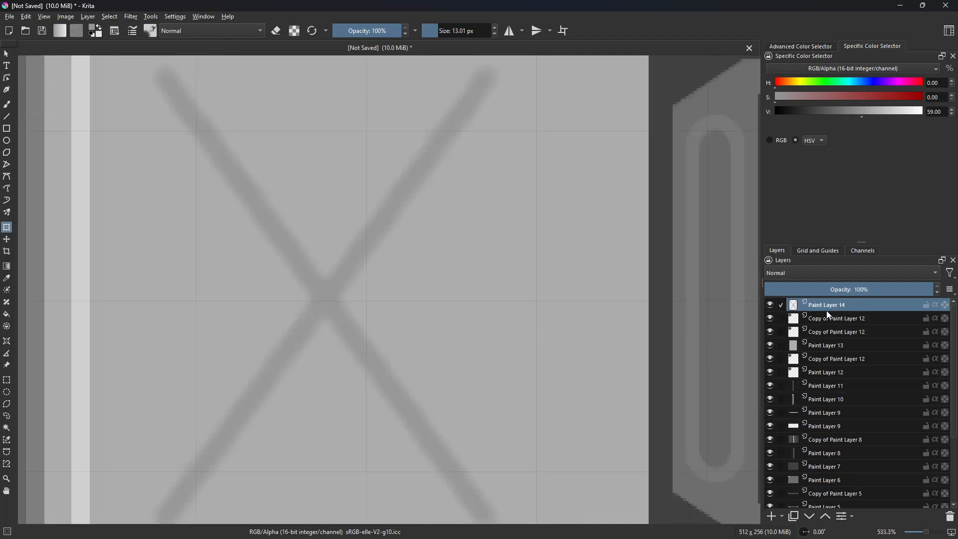
- Duplicate the merged X layer four times and merge the copies into one layer to strengthen the soft lines
scroll(484, 364, "down", 3)
key("ctrl+z")
scroll(464, 344, "up", 2)
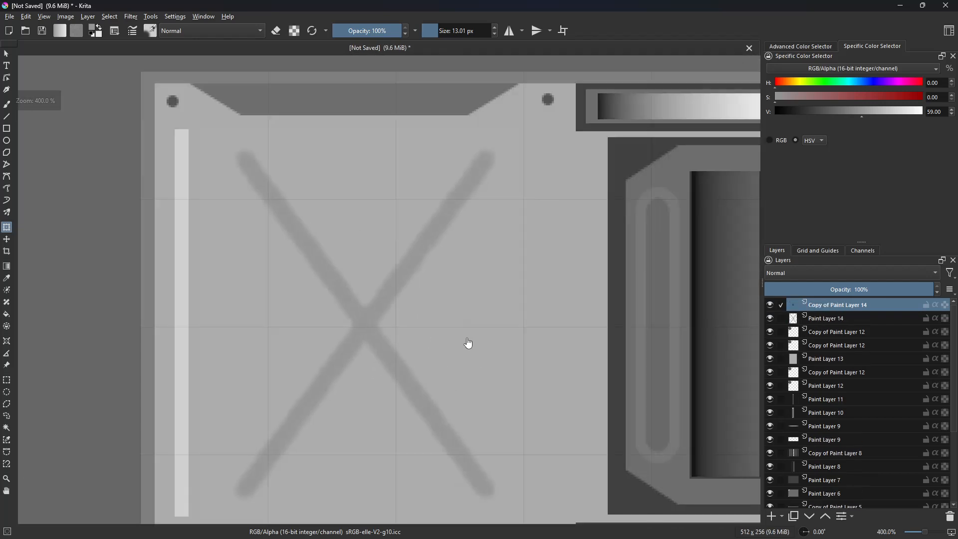
key("ctrl+j")
key("ctrl+j")
key("ctrl+j")
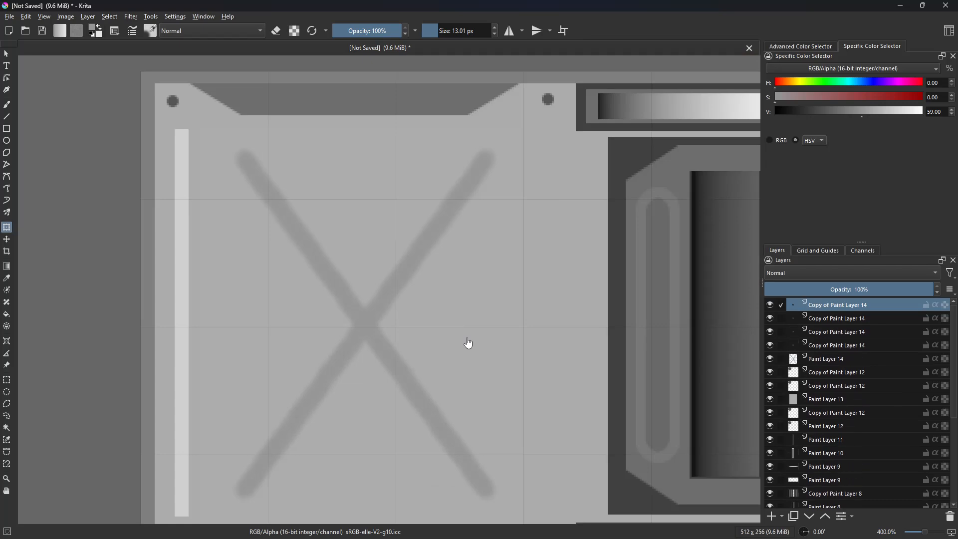
key("ctrl+e")
key("ctrl+e")
key("ctrl+e")
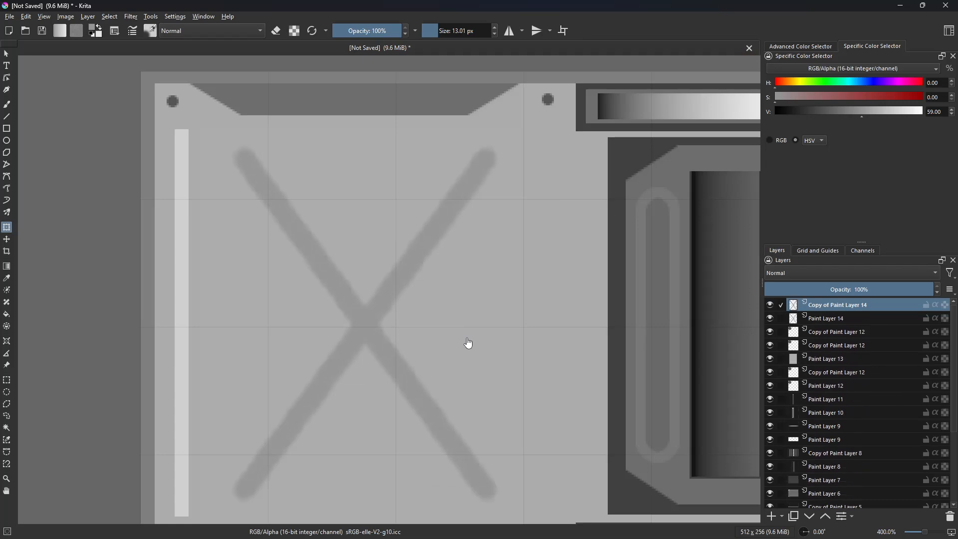
- Merge the combined X copy down into Paint Layer 14 and leave the X untransformed
left_click(400, 354)
mouse_move(402, 356)
left_mouse_down()
mouse_move(413, 347)
mouse_move(428, 359)
mouse_move(446, 347)
left_mouse_up()
key("ctrl+z")
key("ctrl+e")
left_click(419, 370)
key("ctrl+z")
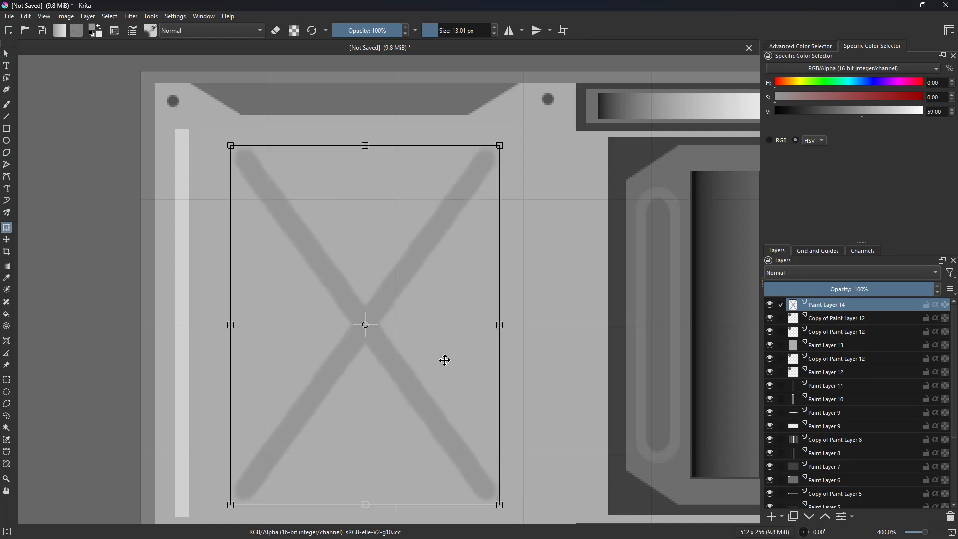
key("Escape")
- Add a Gaussian Blur filter layer above the X layer with horizontal and vertical radius 3.83 px
scroll(501, 352, "down", 1)
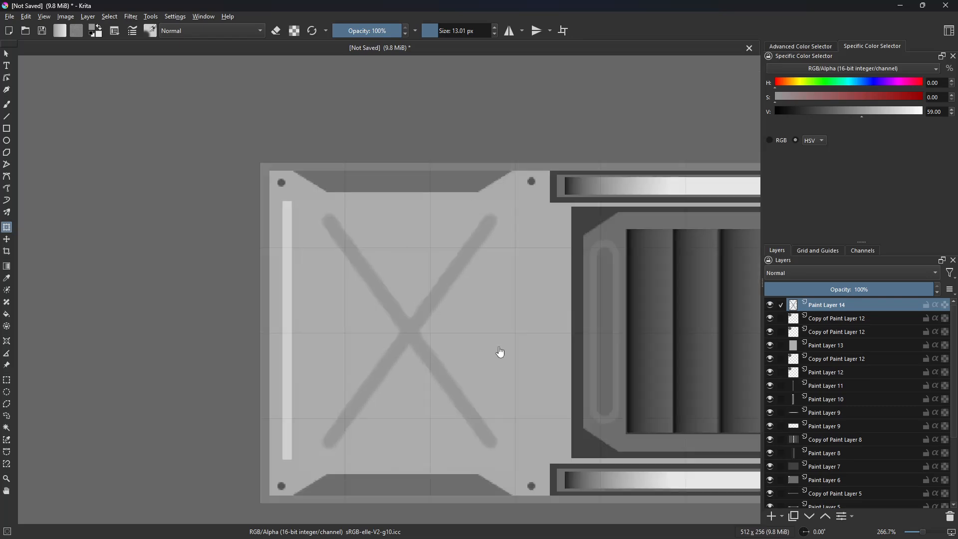
left_click_drag(508, 343, 466, 286)
scroll(367, 266, "up", 1)
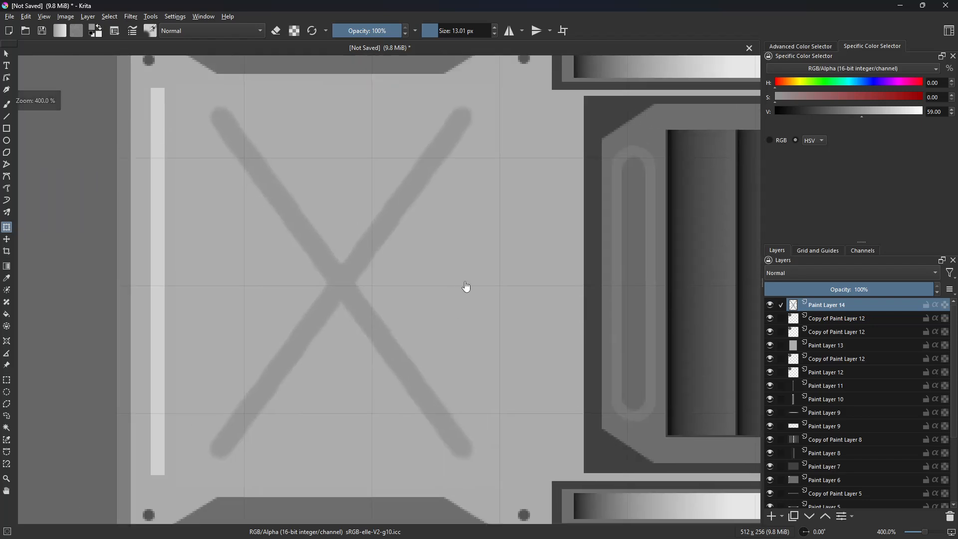
left_click(781, 517)
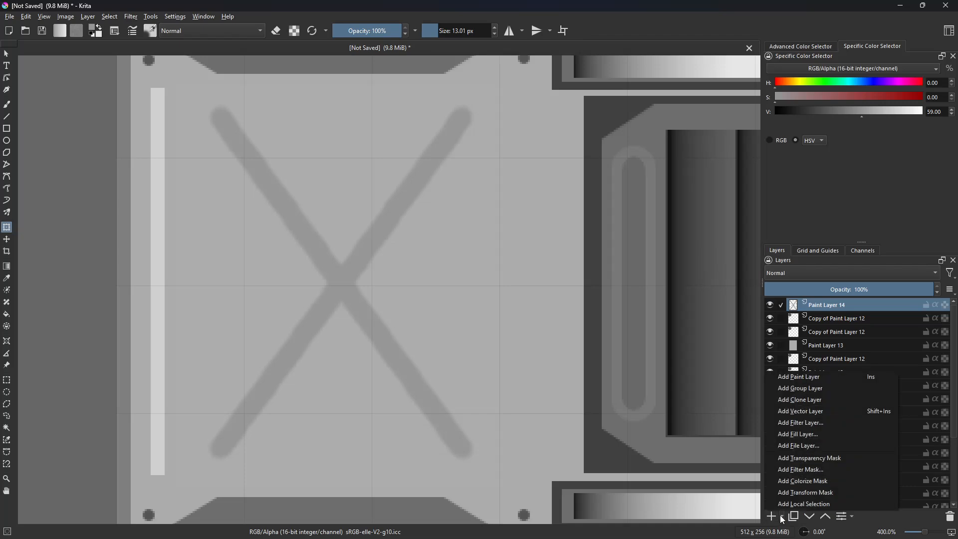
left_click(813, 426)
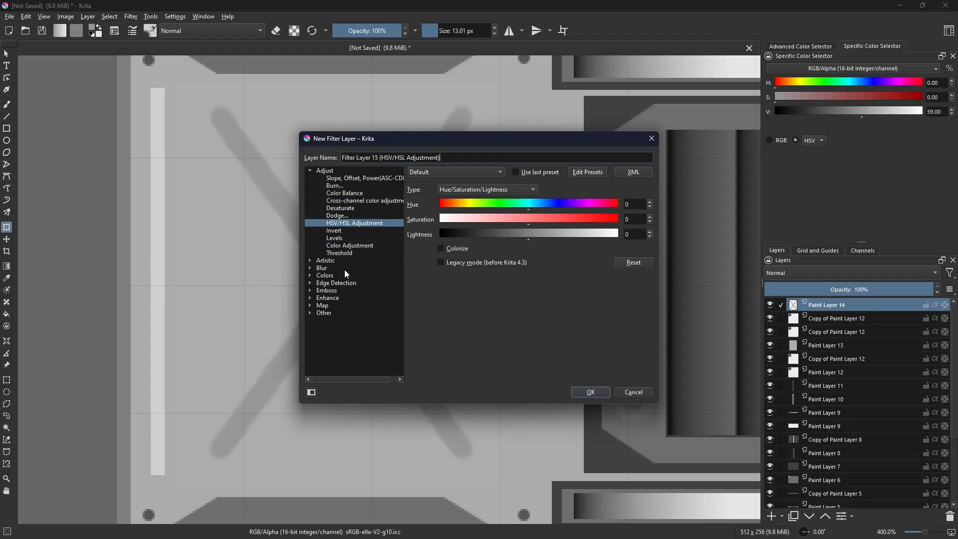
left_click(310, 269)
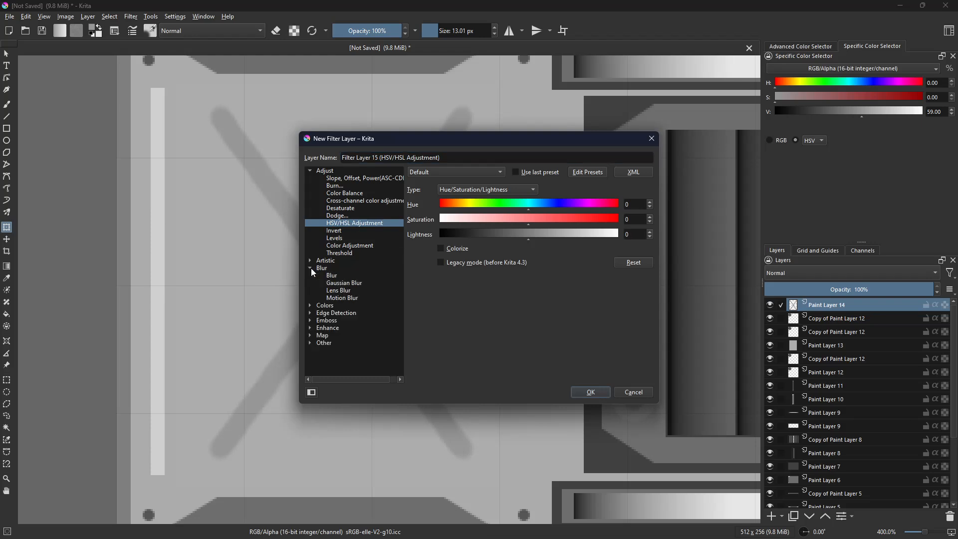
left_click(345, 283)
left_click(507, 205)
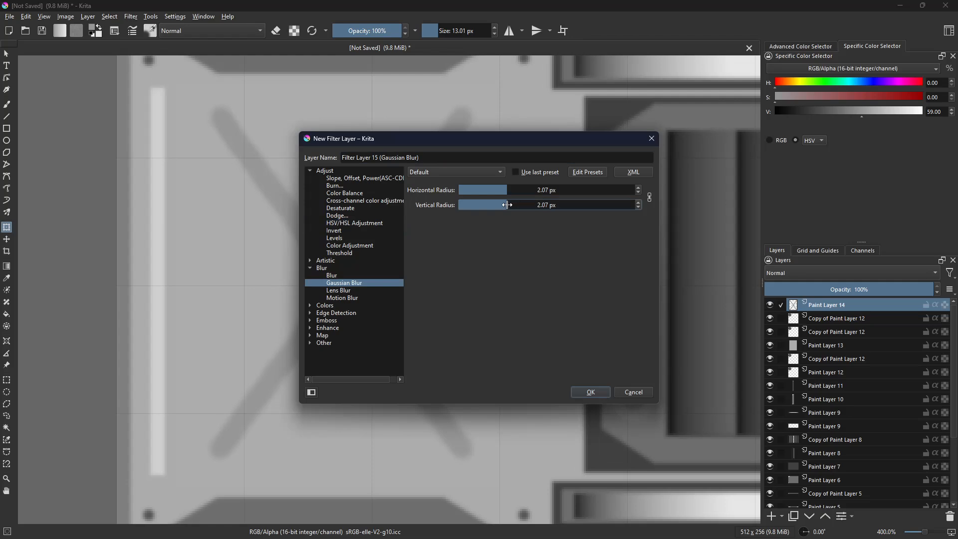
mouse_move(507, 205)
left_mouse_down()
mouse_move(515, 204)
mouse_move(498, 204)
mouse_move(520, 205)
mouse_move(512, 205)
left_mouse_up()
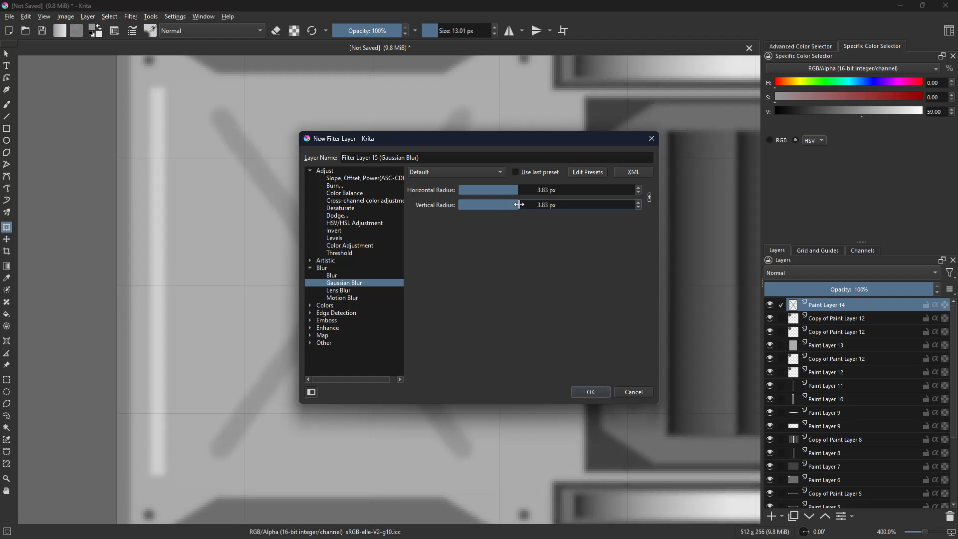
left_click(588, 391)
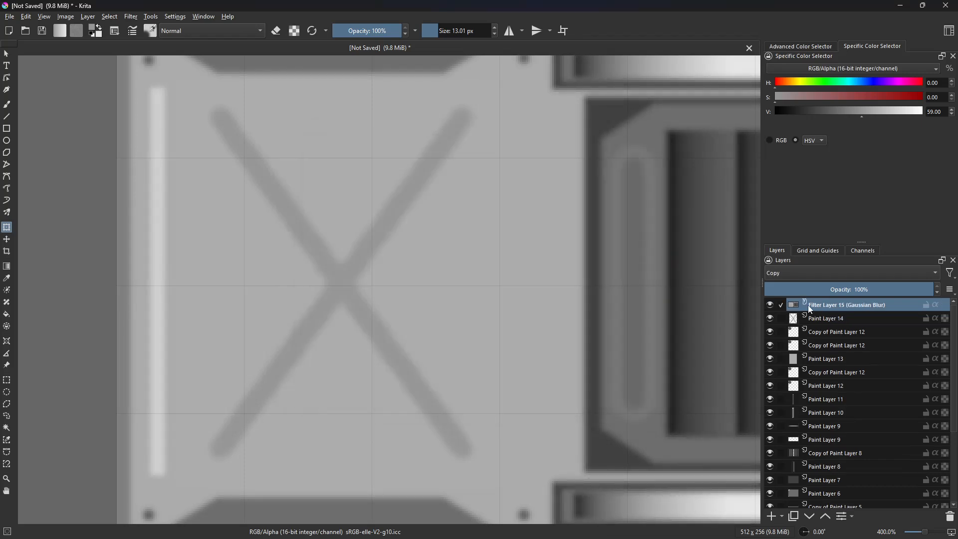
- Add a Height to Normal Map filter layer above the blur, using Sobel, the Blue channel and radius 1.00
left_click(782, 517)
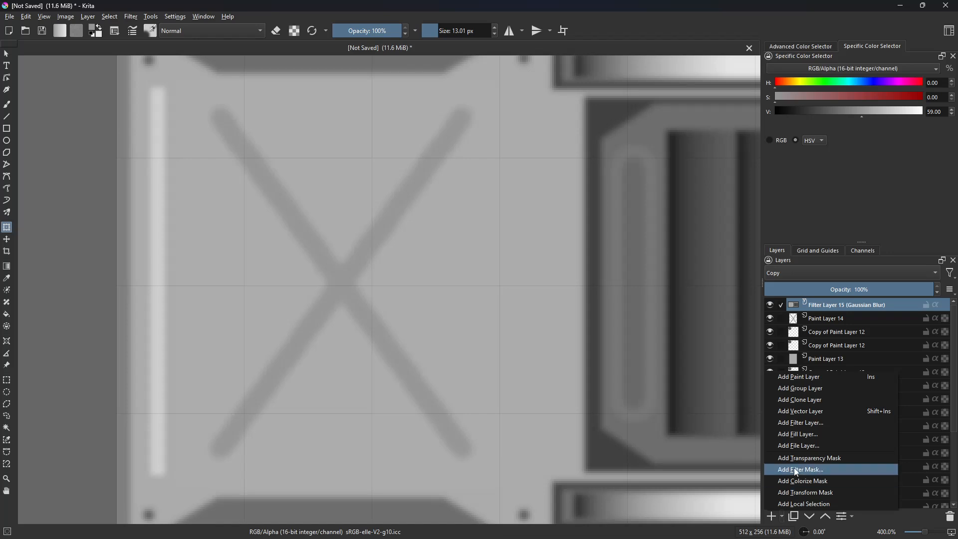
left_click(816, 420)
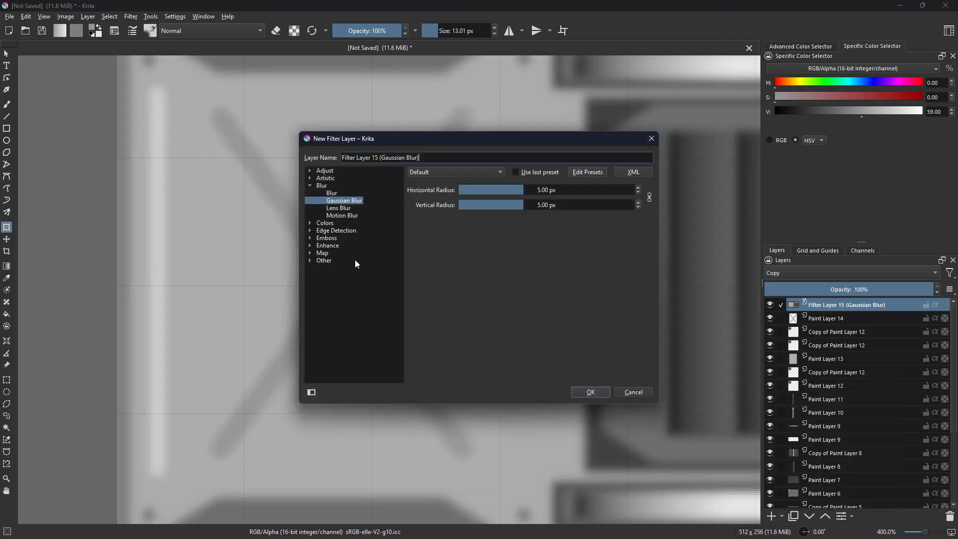
left_click(310, 231)
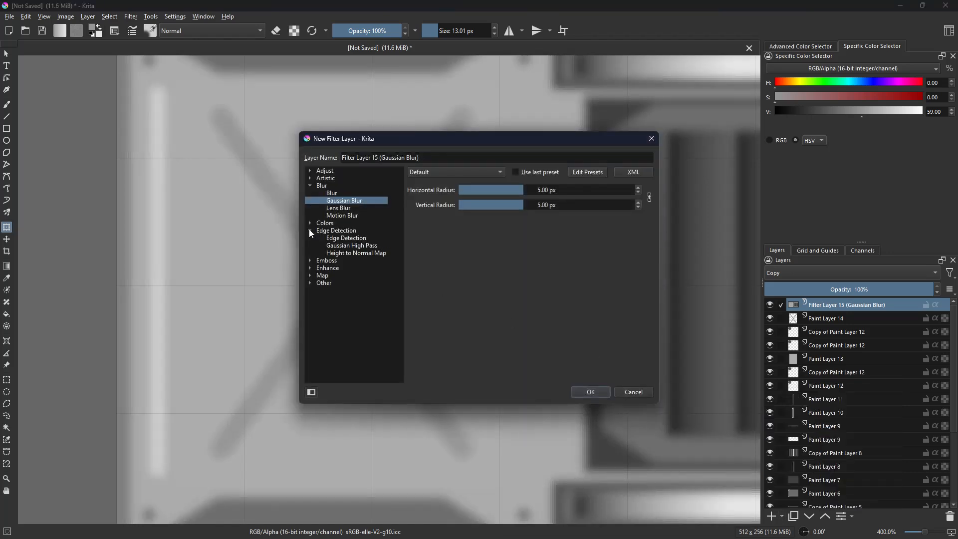
left_click(357, 253)
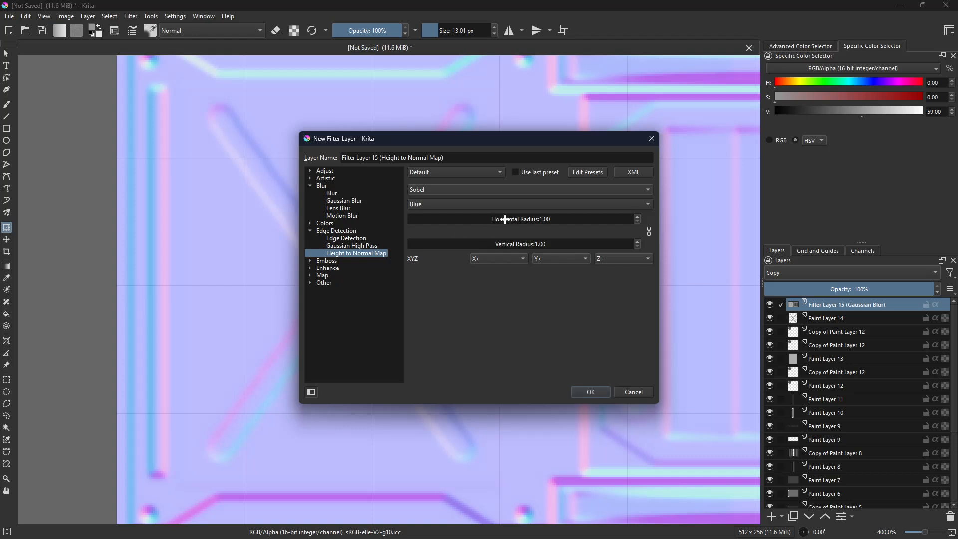
left_click(590, 392)
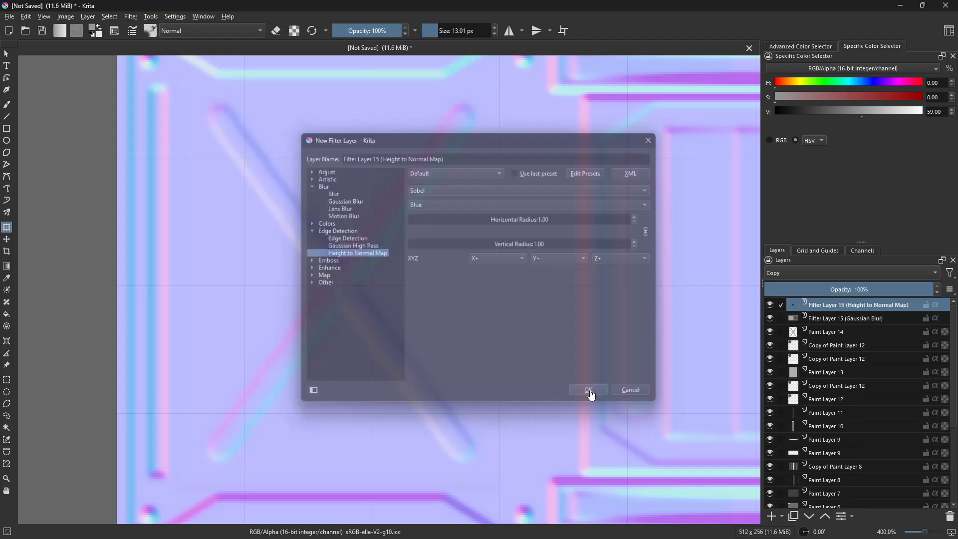
scroll(537, 377, "down", 3)
scroll(480, 309, "up", 1)
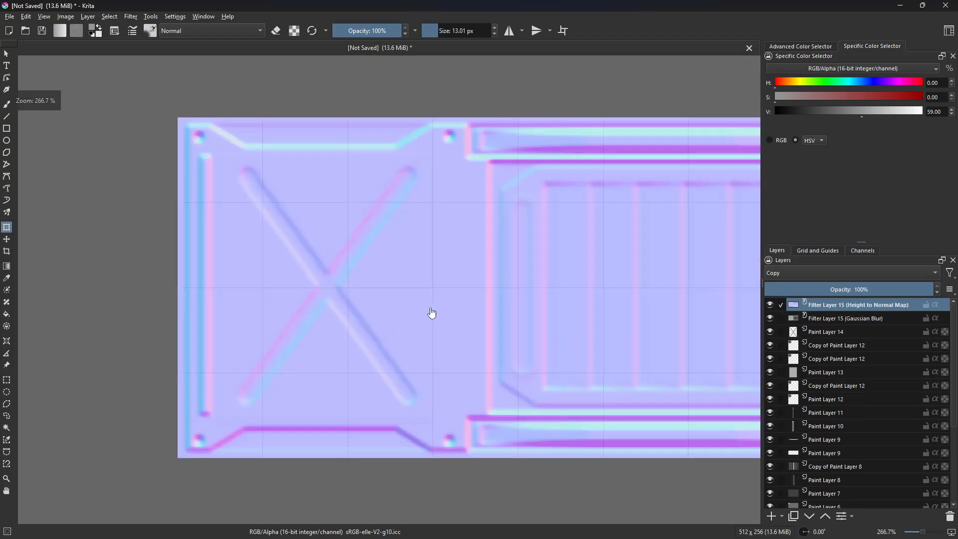
- Hide the Height to Normal Map filter layer and add a new paint layer above it
left_click(770, 304)
left_click_drag(564, 297, 495, 303)
left_click(771, 516)
scroll(611, 369, "down", 2)
left_click_drag(550, 336, 455, 333)
scroll(505, 339, "up", 1)
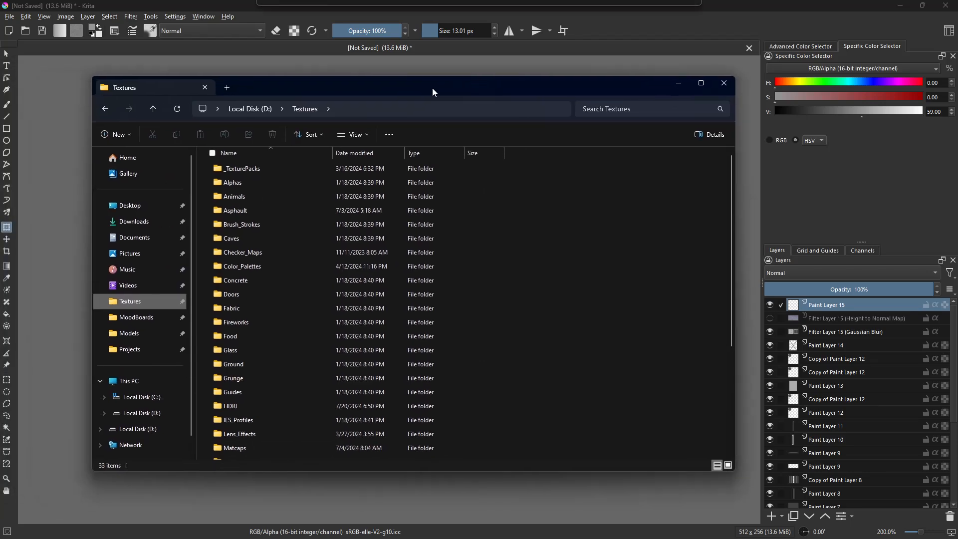
- From the _TexturePacks > TextureNinja > Metal folder in File Explorer, insert metal_2092.jpg into the Krita document as a new layer
double_click(252, 170)
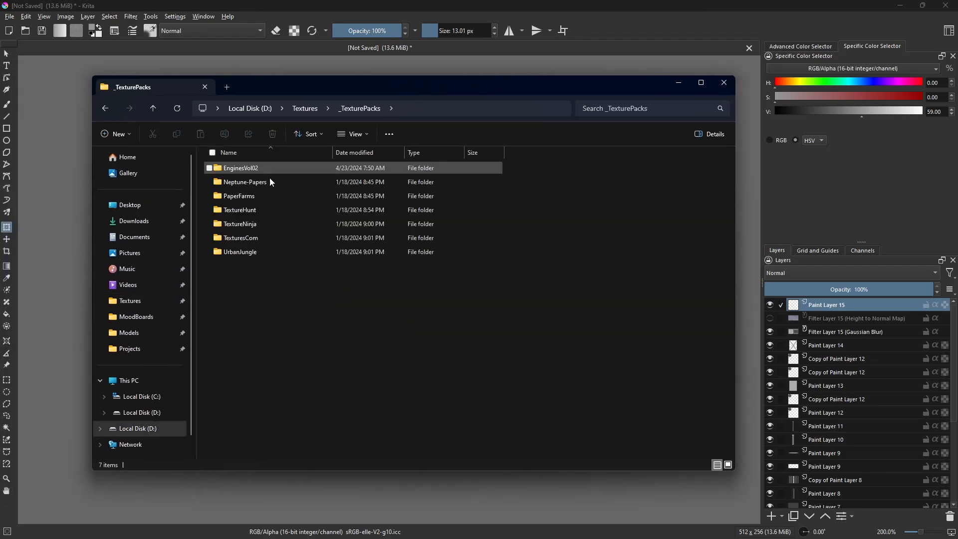
double_click(264, 223)
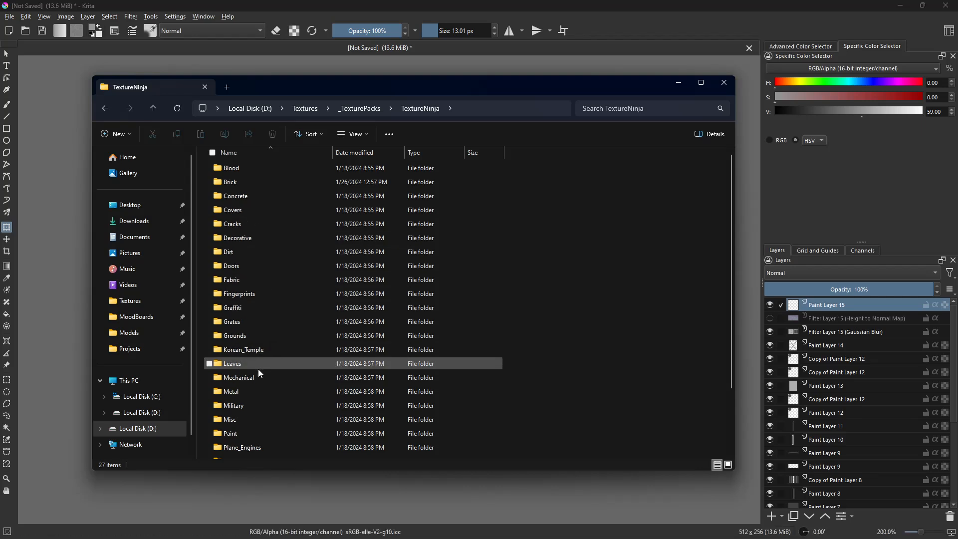
double_click(257, 393)
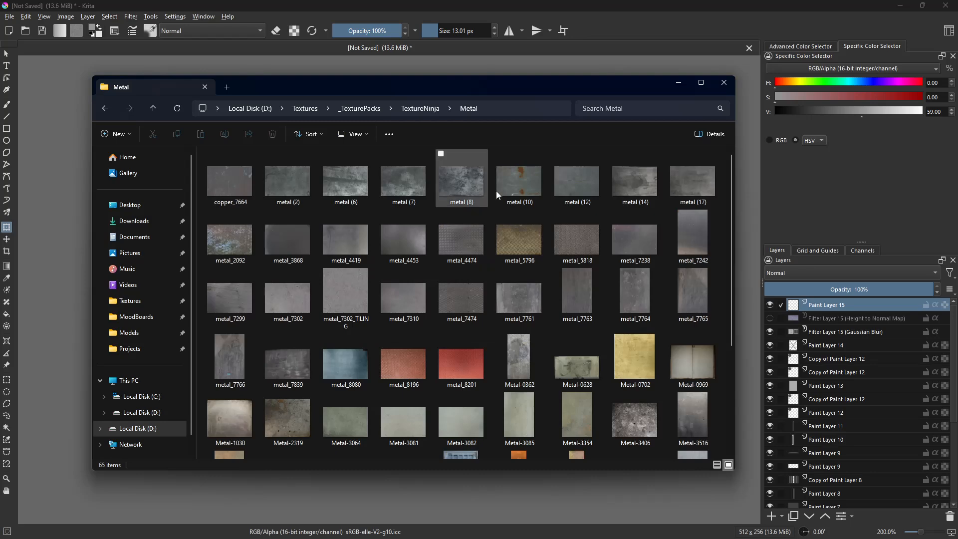
left_click_drag(617, 88, 430, 343)
left_click(440, 340)
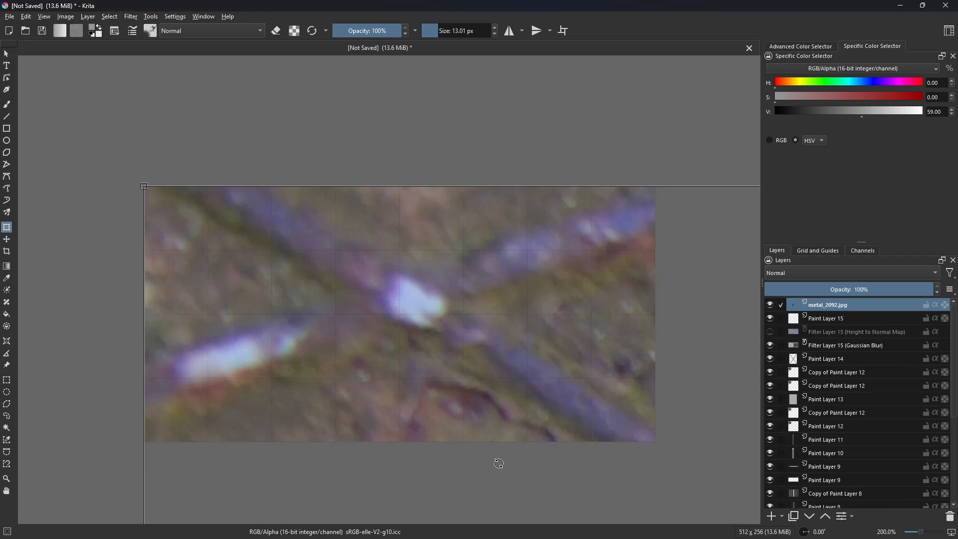
- Scale the metal_2092.jpg layer down to slightly larger than the canvas
scroll(398, 330, "down", 4)
scroll(471, 355, "down", 3)
left_click_drag(618, 479, 524, 359)
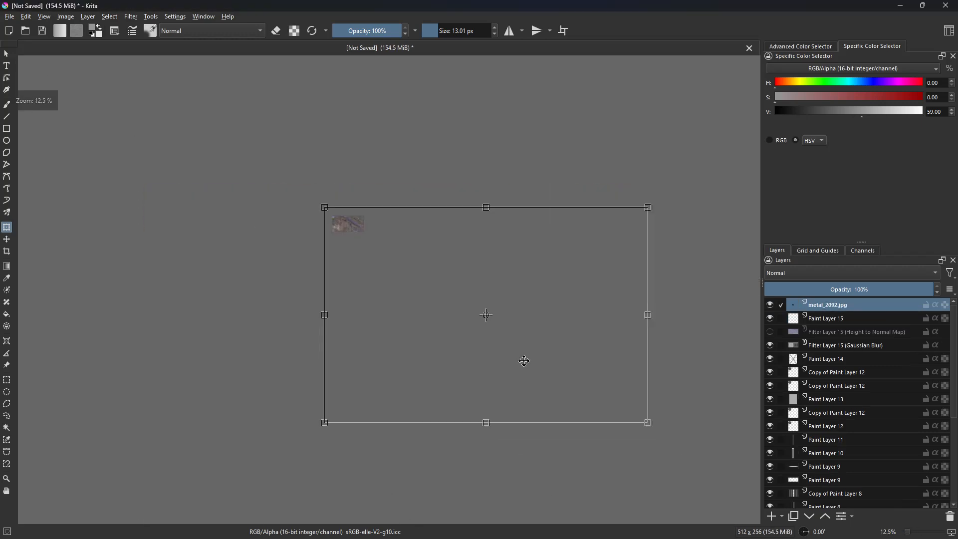
left_click_drag(648, 425, 376, 244)
scroll(369, 238, "up", 8)
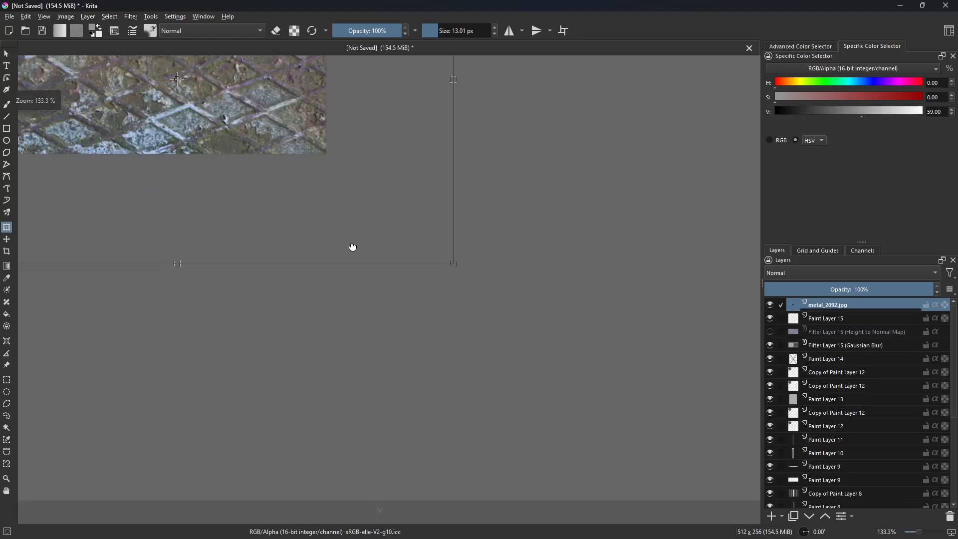
- Delete the metal_2092.jpg layer and insert metal (17).jpg from the texture folder as a new layer instead
left_click(950, 516)
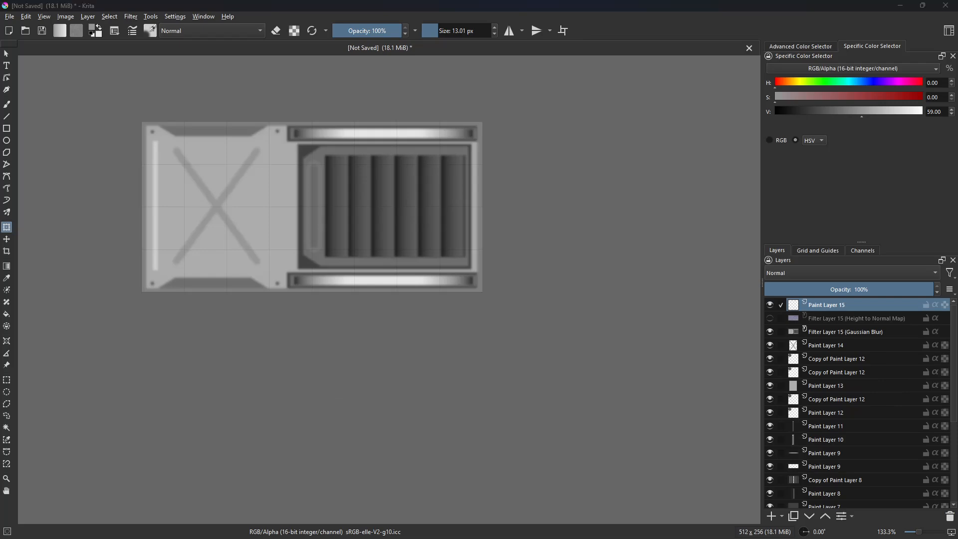
left_click_drag(0, 165, 348, 223)
left_click(374, 230)
- Scale the metal (17).jpg layer down from its far corner until it is slightly larger than the canvas
scroll(506, 292, "down", 4)
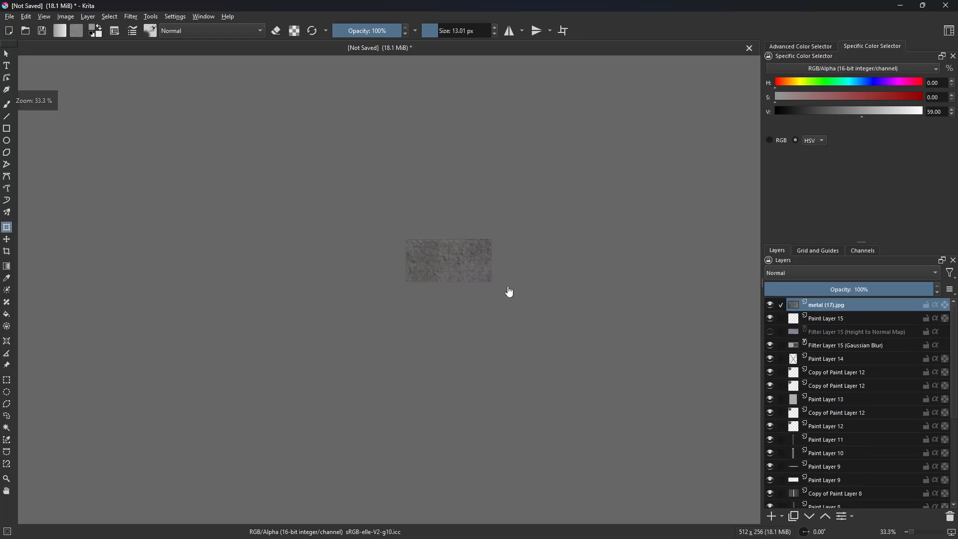
scroll(509, 292, "up", 1)
key("t")
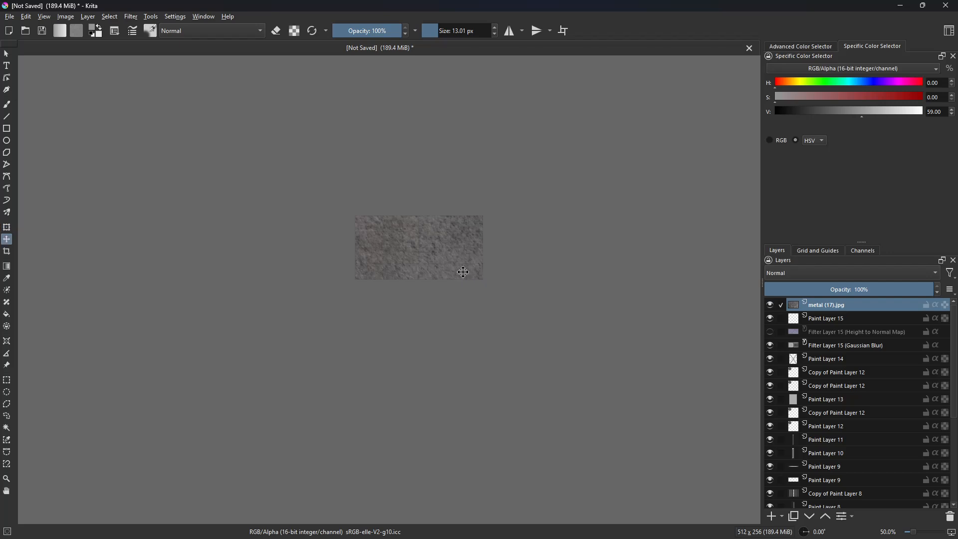
scroll(451, 274, "down", 4)
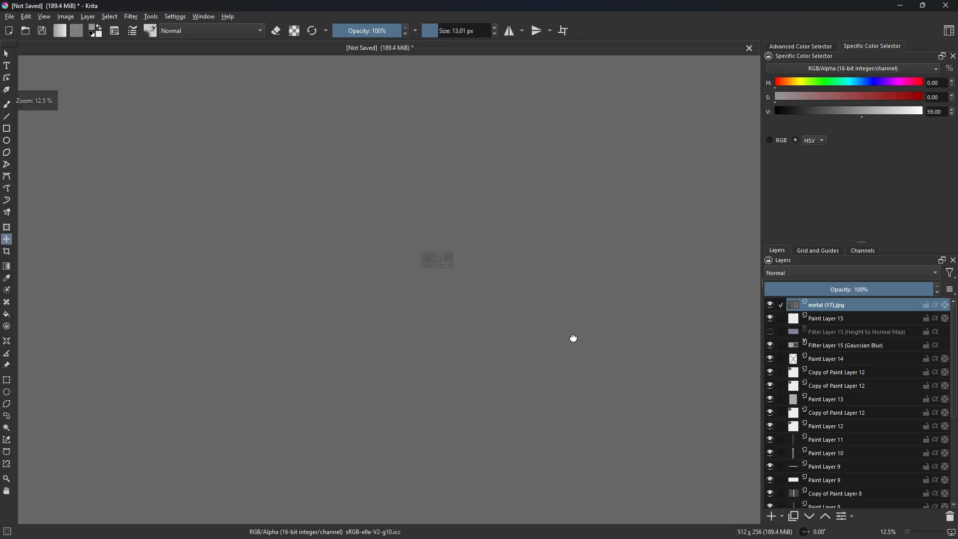
scroll(411, 273, "up", 1)
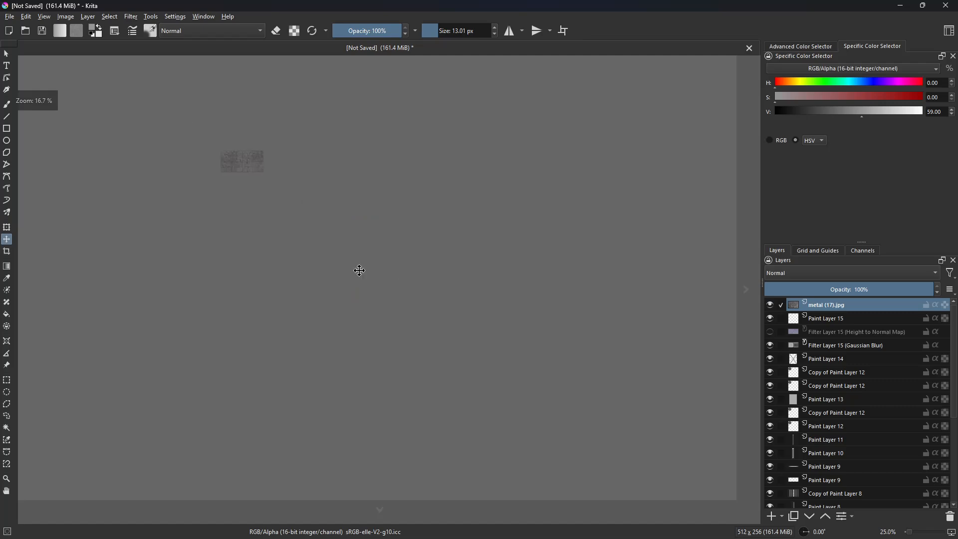
left_click_drag(359, 270, 384, 286)
key("ctrl+t")
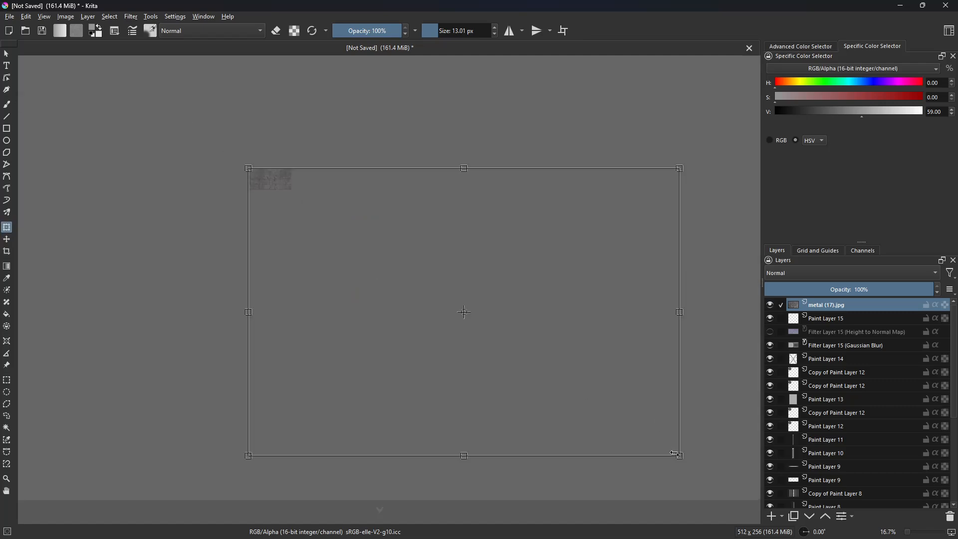
left_click_drag(674, 454, 294, 199)
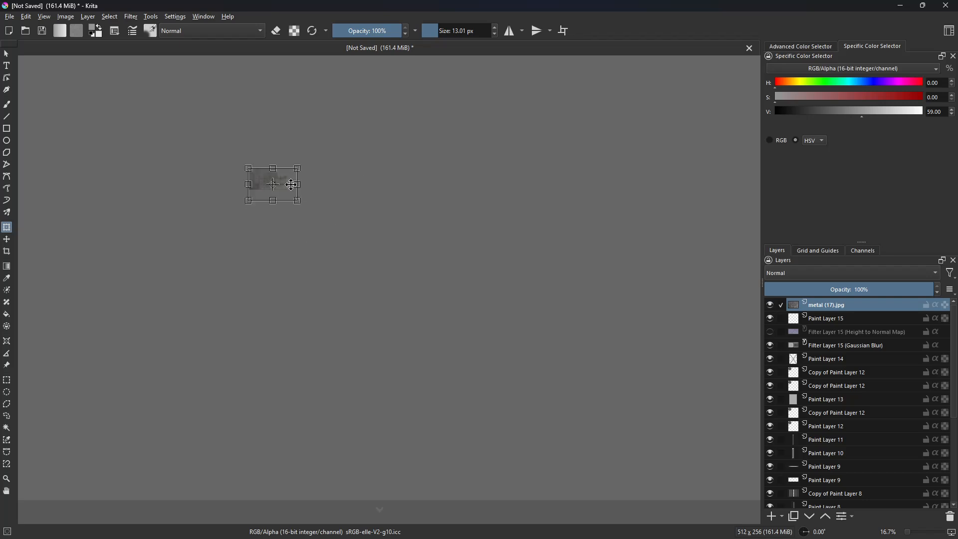
left_click(44, 17)
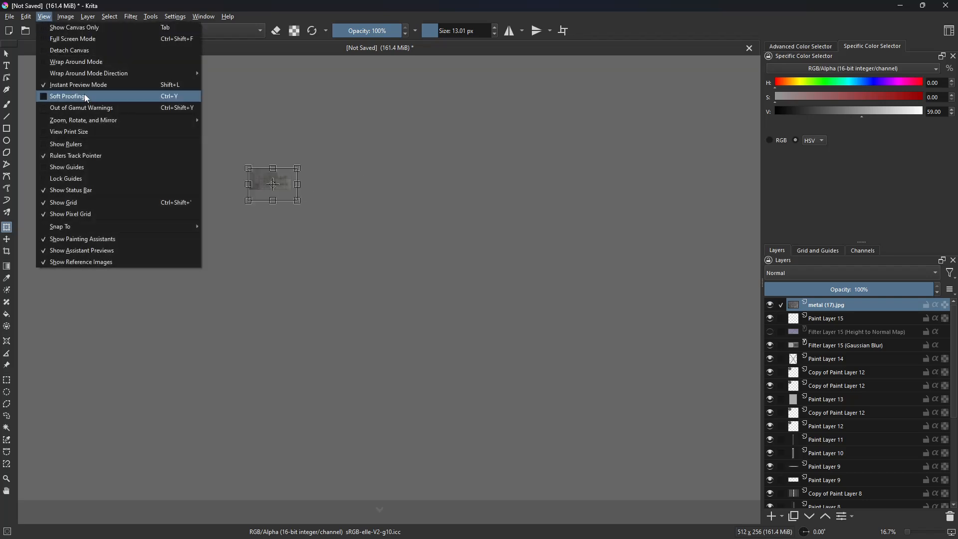
left_click(256, 254)
- Adjust the metal (17).jpg texture's position so it covers the whole canvas, and apply the transform
scroll(284, 266, "up", 5)
scroll(391, 353, "up", 3)
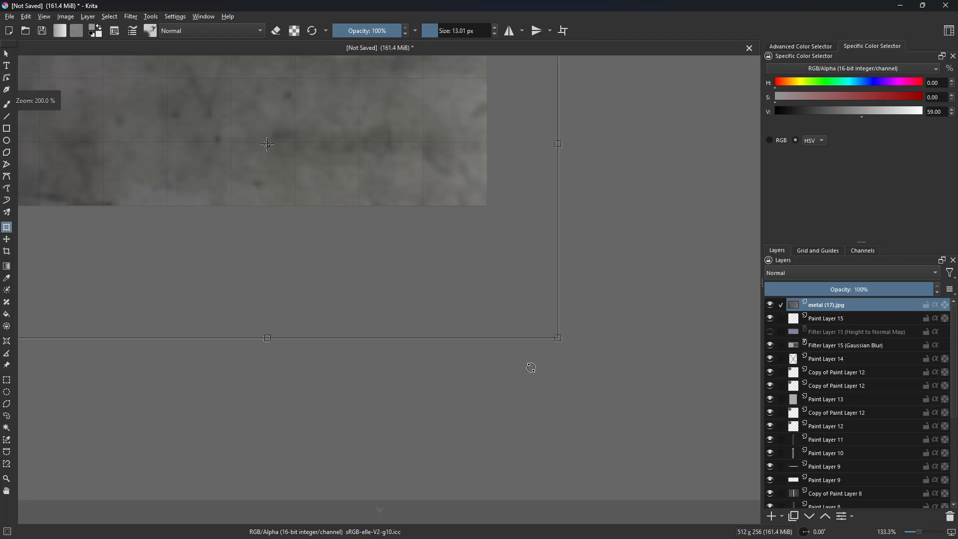
scroll(531, 368, "down", 2)
left_click_drag(617, 441, 581, 402)
mouse_move(530, 369)
left_mouse_down()
mouse_move(532, 358)
mouse_move(518, 372)
left_mouse_up()
key("Return")
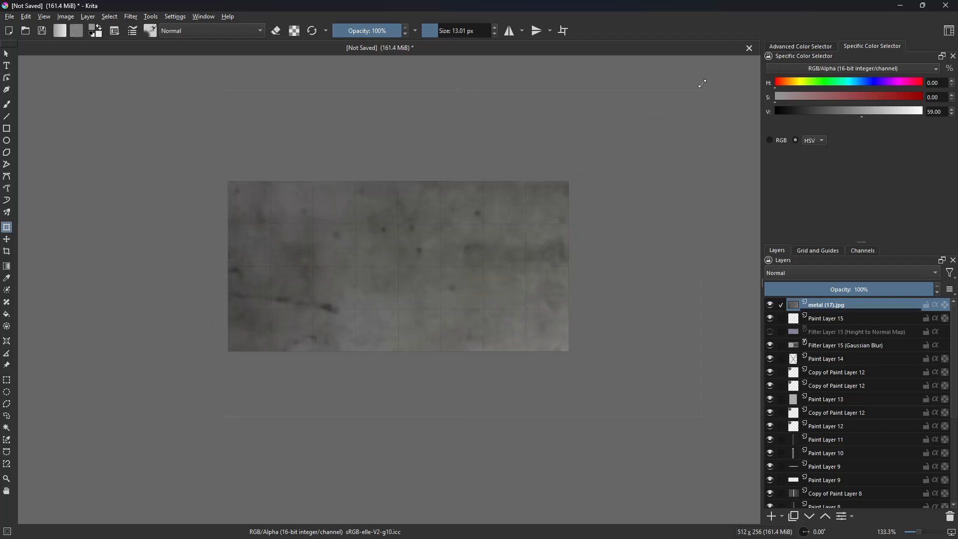
left_click_drag(594, 275, 581, 261)
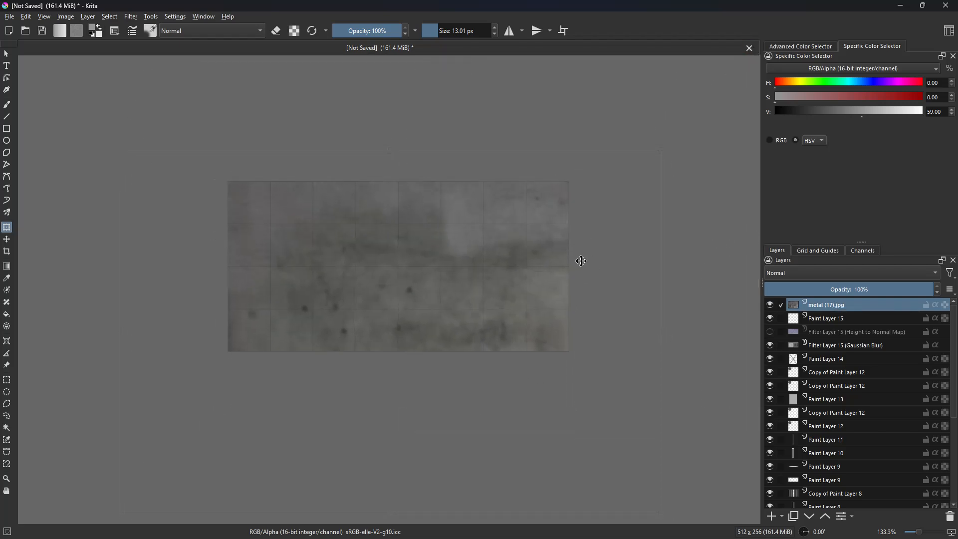
key("Return")
scroll(465, 276, "up", 2)
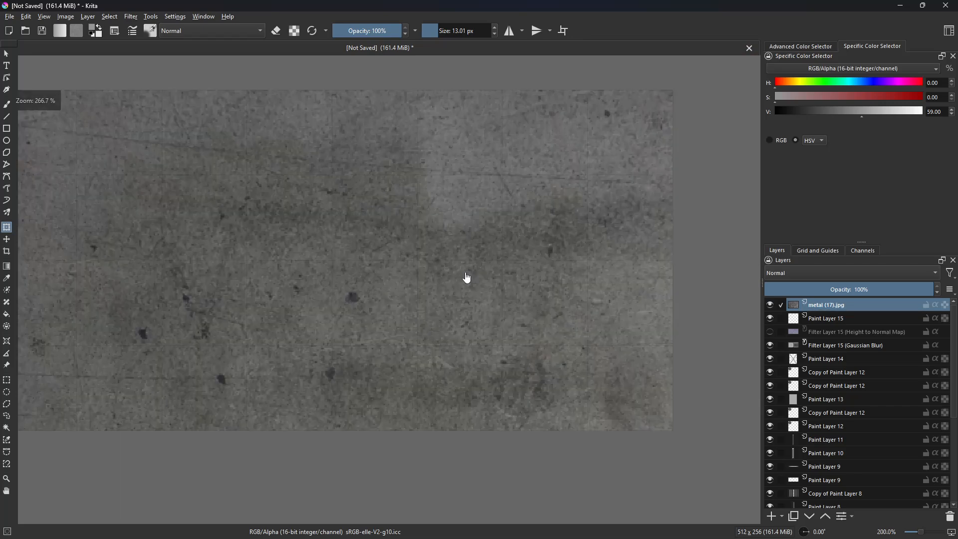
left_click_drag(471, 277, 570, 285)
scroll(557, 282, "down", 1)
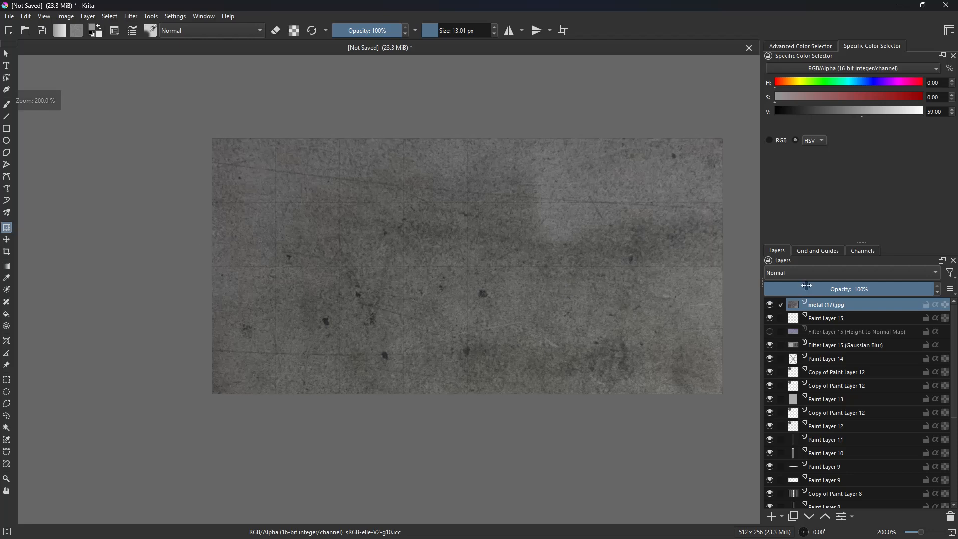
- Try the Multiply, Overlay and Screen blending modes on the metal (17).jpg layer and settle on Soft Light (SVG)
left_click(821, 276)
left_click(812, 262)
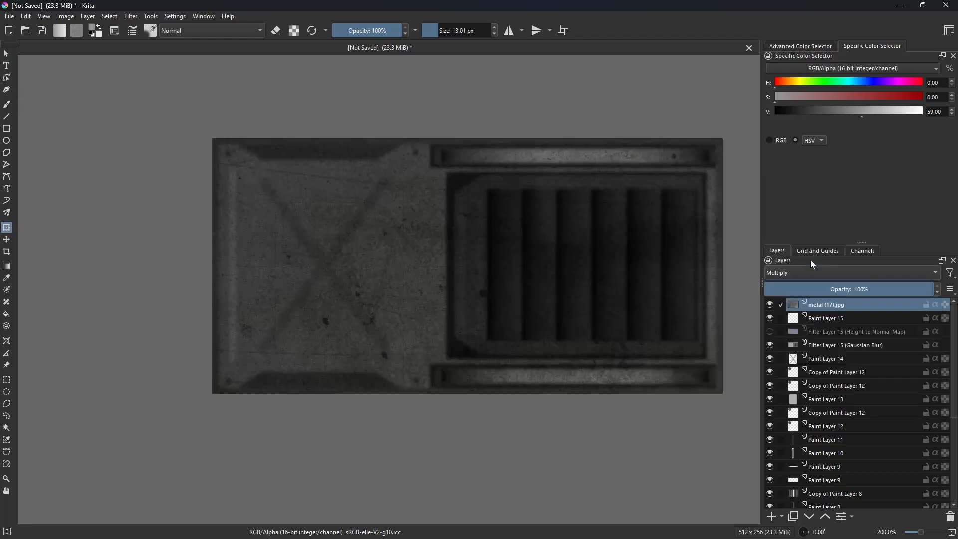
left_click(818, 272)
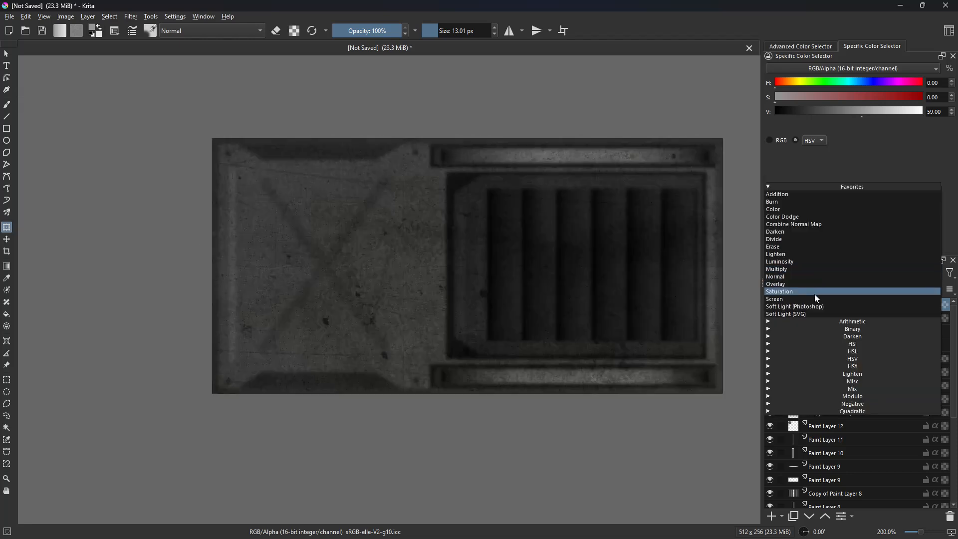
left_click(806, 283)
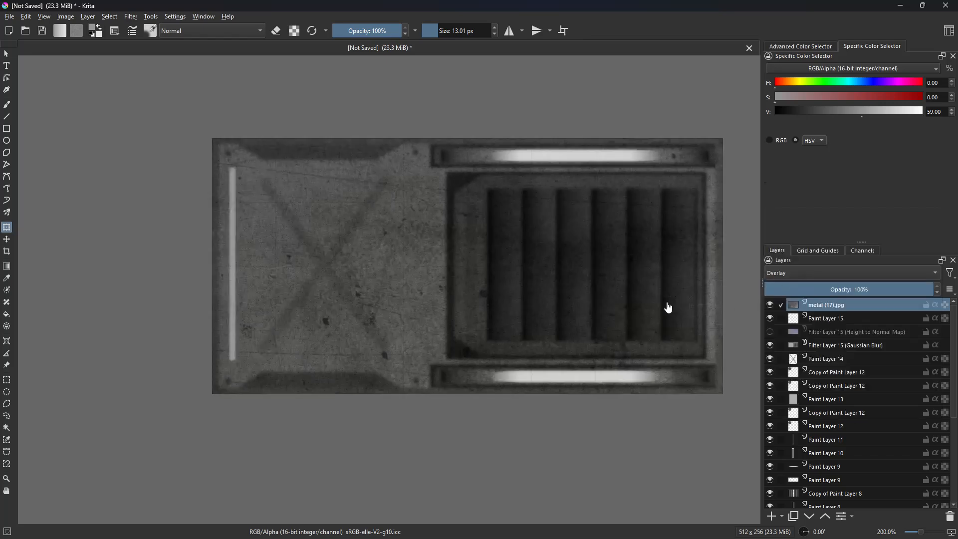
scroll(840, 278, "down", 3)
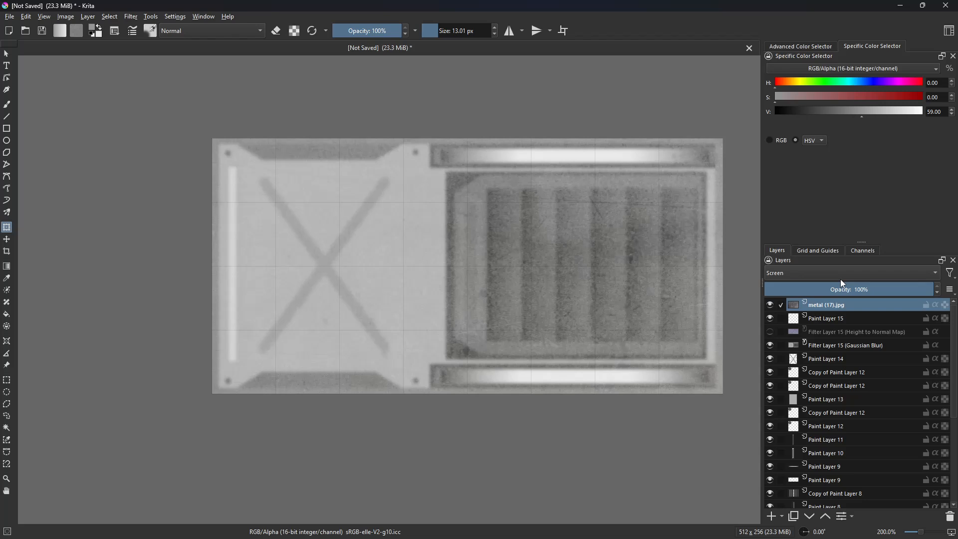
scroll(840, 280, "down", 1)
scroll(840, 280, "up", 1)
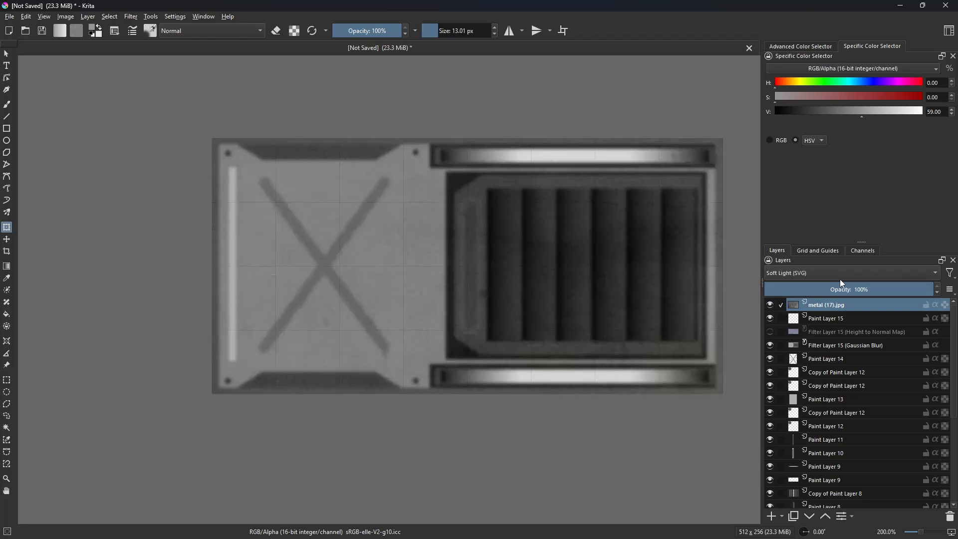
- Test an Airbrush Soft stroke above the lower dark trapezoid, undo it, and add a new paint layer above metal (17).jpg
left_click(7, 54)
scroll(461, 338, "up", 3)
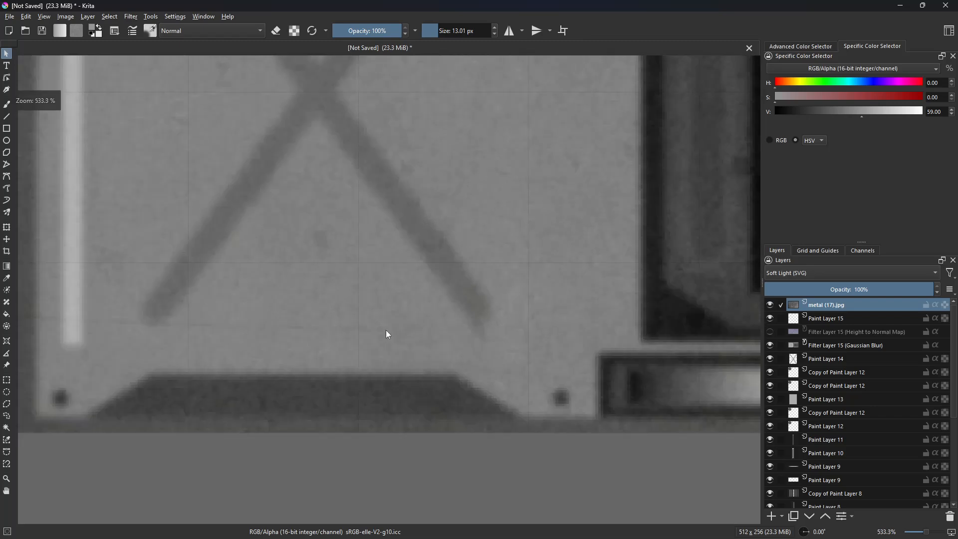
left_click(6, 104)
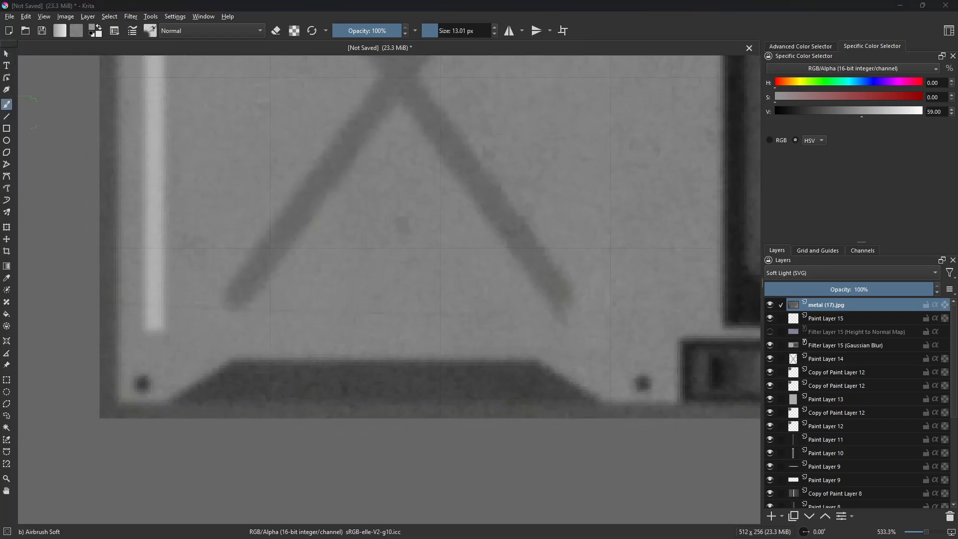
mouse_move(249, 344)
left_mouse_down()
mouse_move(386, 343)
mouse_move(395, 368)
left_mouse_up()
key("ctrl+z")
left_click(771, 516)
- Paint a thin light highlight along the lower trapezoid's upper edge with a 3.63 px airbrush, using a colour sampled from the light vertical strip
left_click_drag(261, 348, 385, 349)
key("ctrl+z")
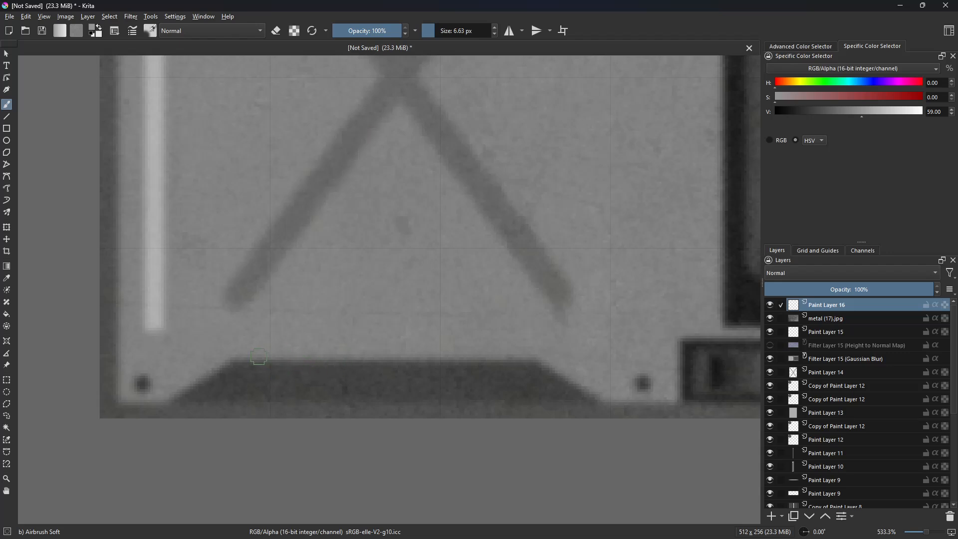
mouse_move(302, 357)
left_mouse_down()
mouse_move(156, 302)
mouse_move(339, 355)
mouse_move(358, 350)
mouse_move(250, 353)
mouse_move(264, 356)
mouse_move(479, 353)
left_mouse_up()
left_click(159, 310, "ctrl")
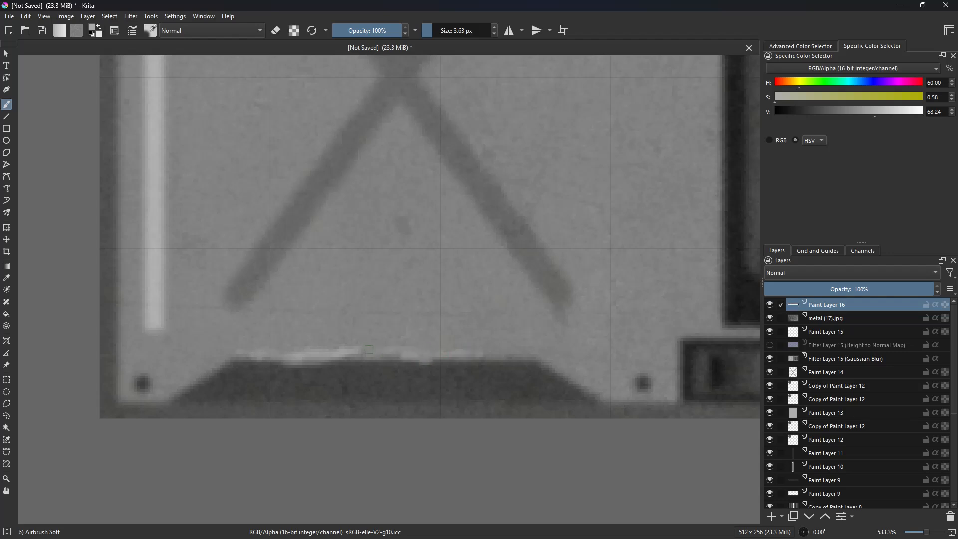
key("minus")
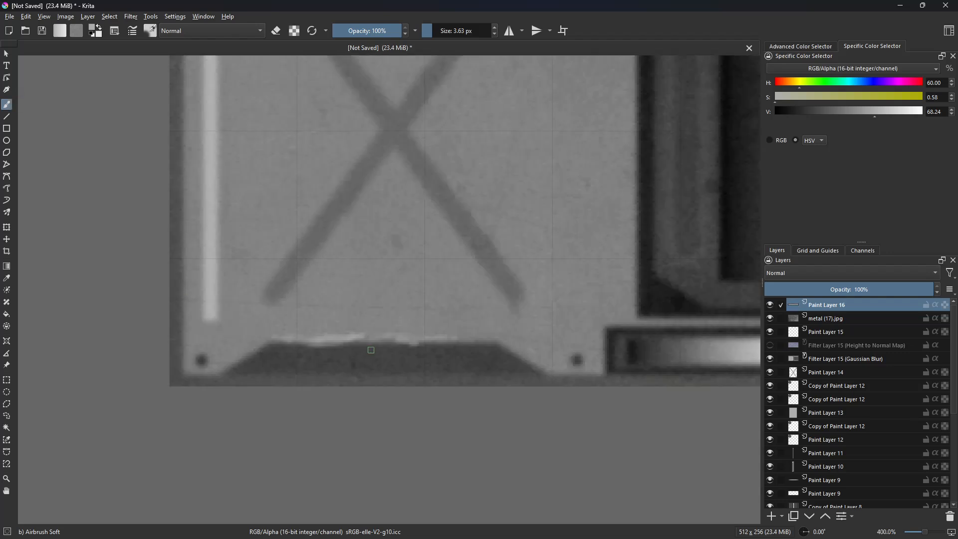
- Save the image to the Desktop as a PNG named Panel_02_BaseColor, keeping the default export options
key("minus")
key("minus")
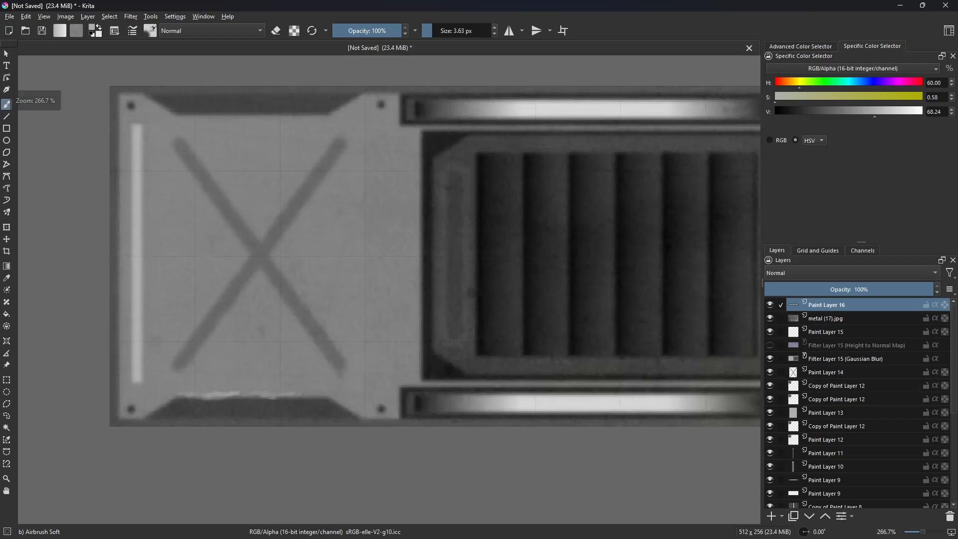
key("ctrl+s")
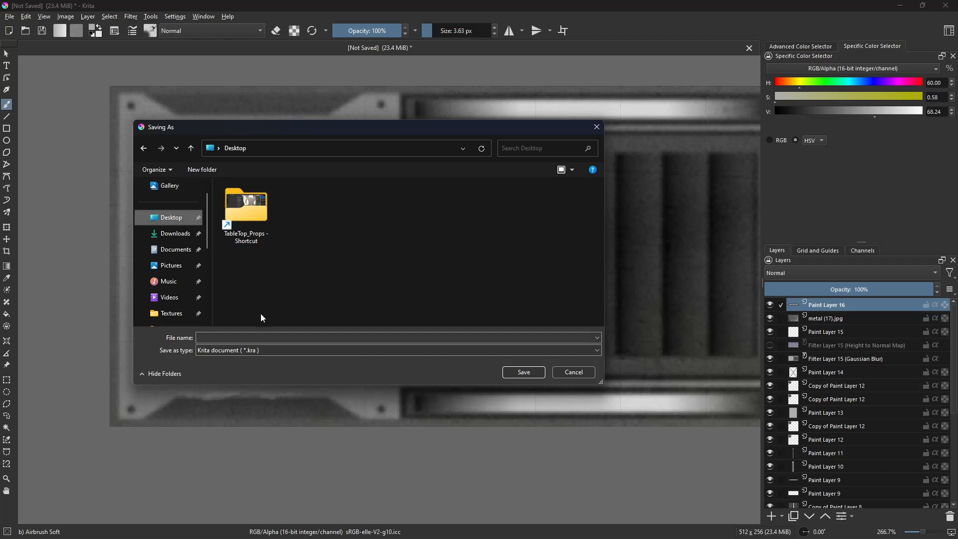
left_click(278, 351)
left_click(279, 350)
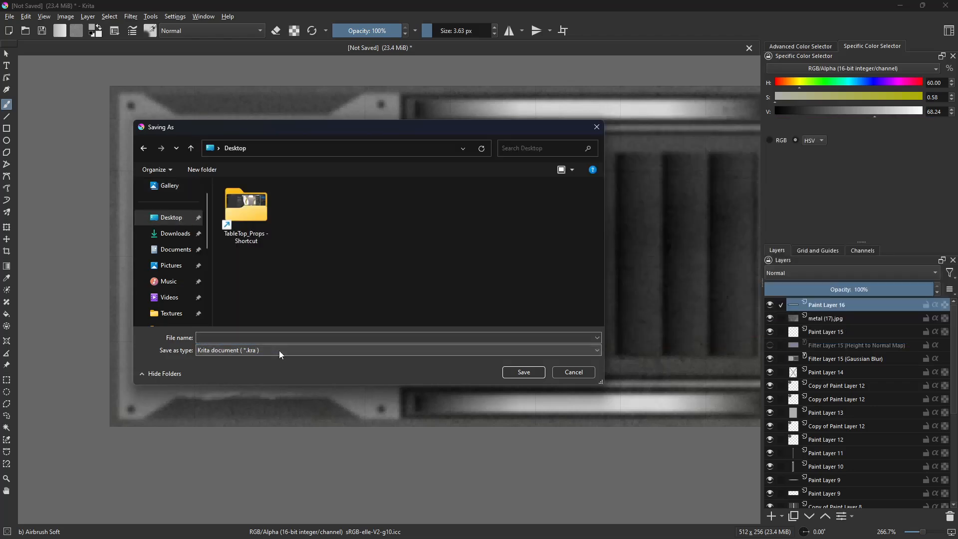
left_click(280, 350)
scroll(271, 321, "down", 1)
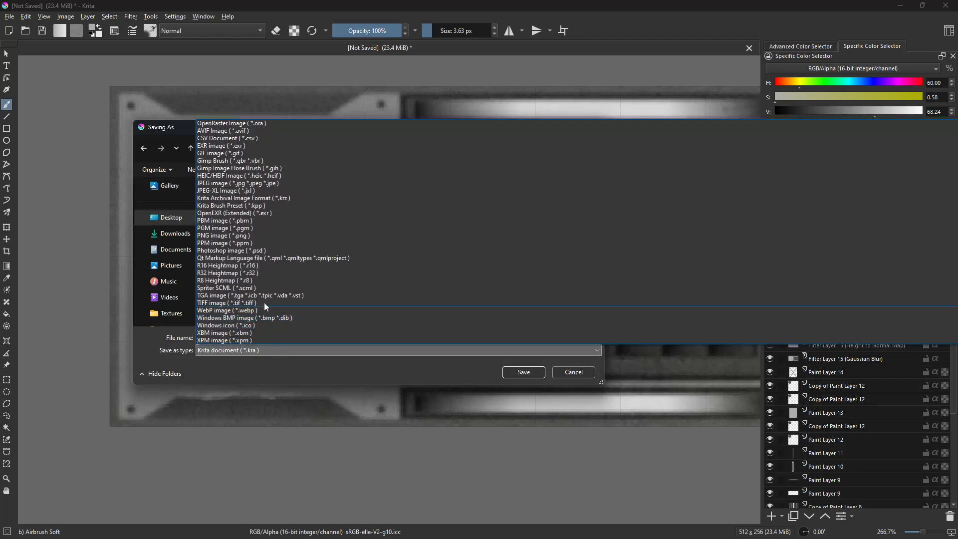
left_click(257, 237)
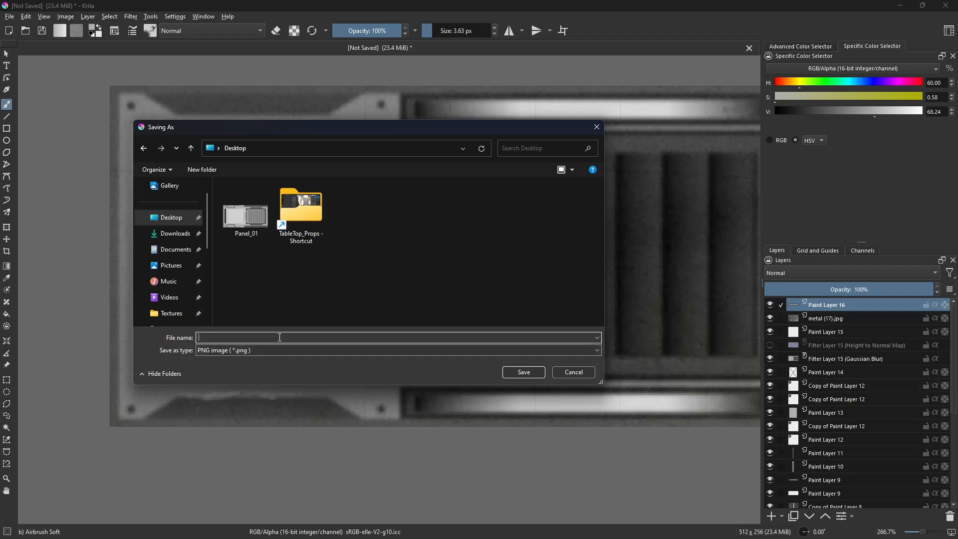
type("Panel_")
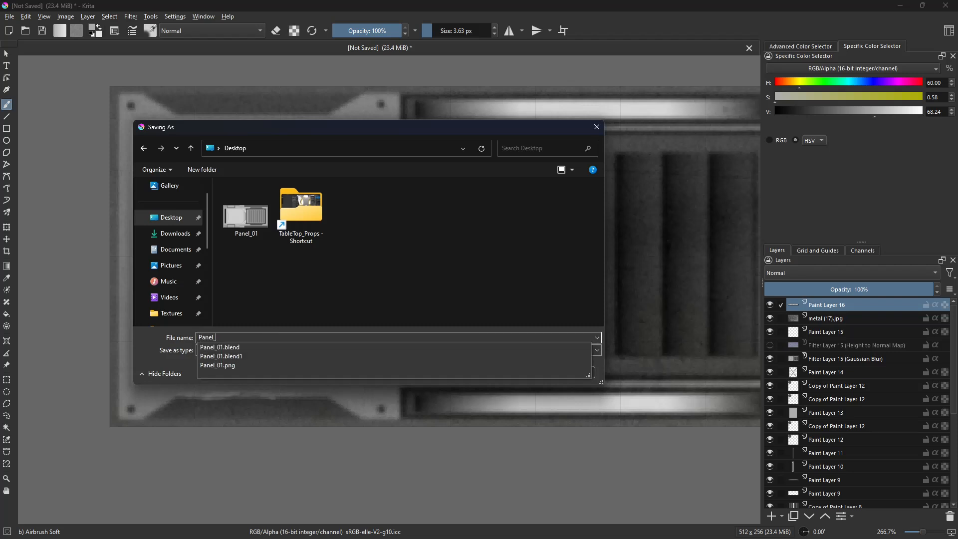
type("02_BaseColor")
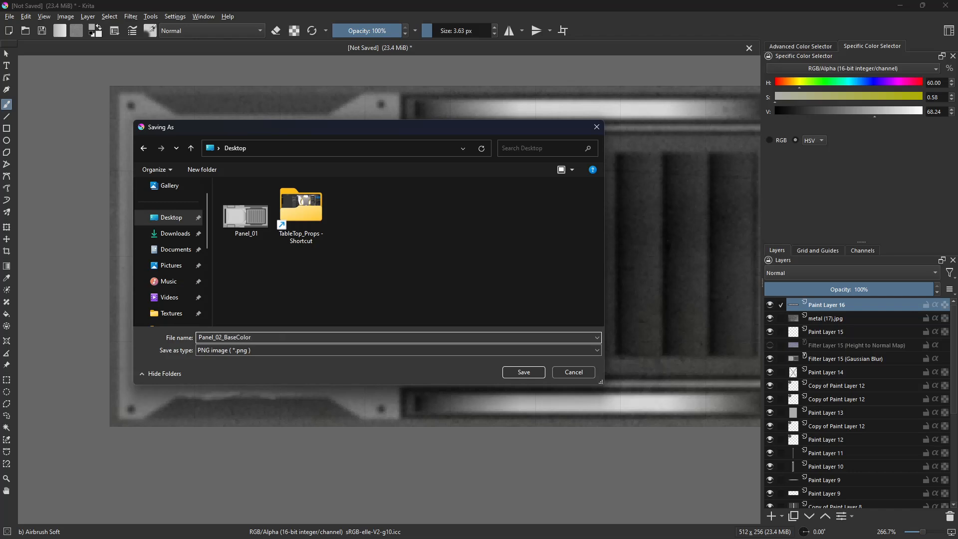
key("Return")
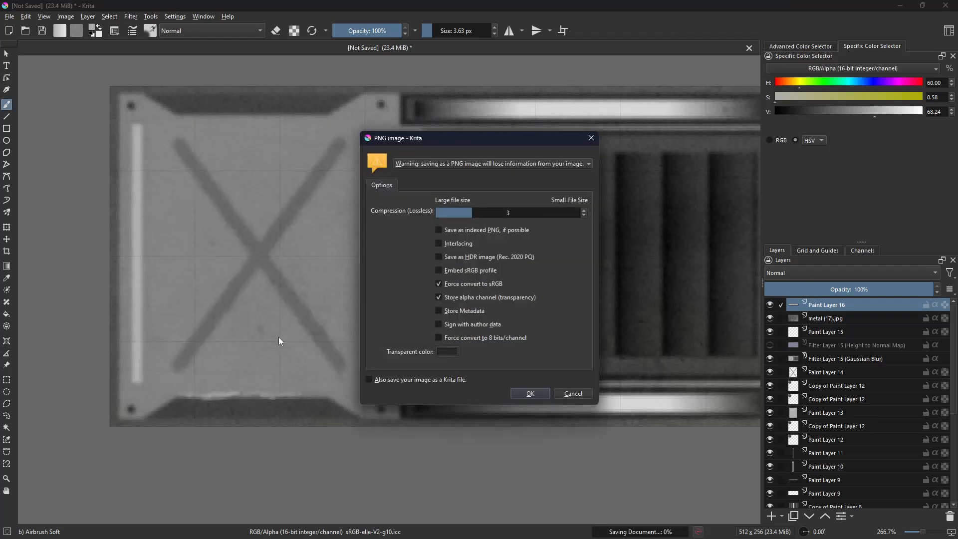
key("Return")
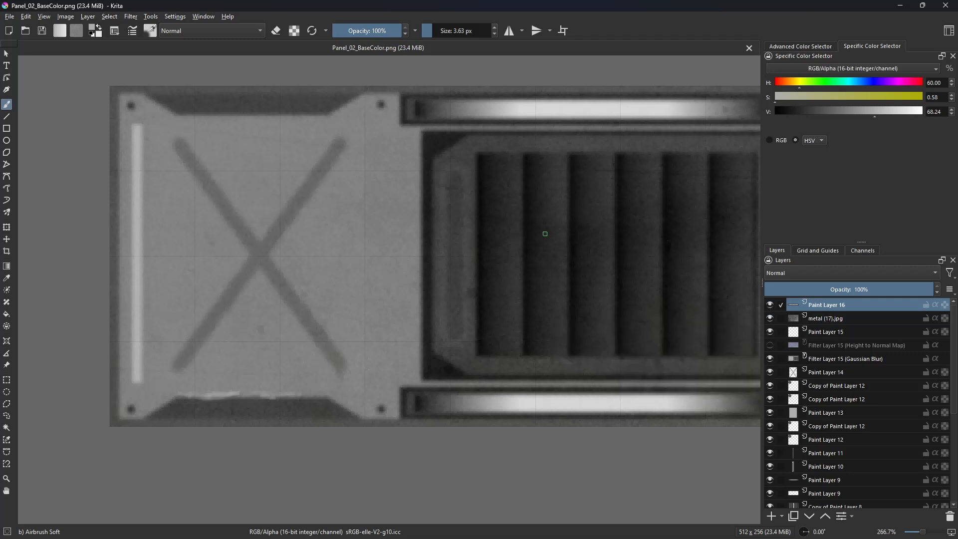
- Hide Paint Layer 16, metal (17).jpg and Paint Layer 15, and show the Height to Normal Map filter layer
left_click(771, 306)
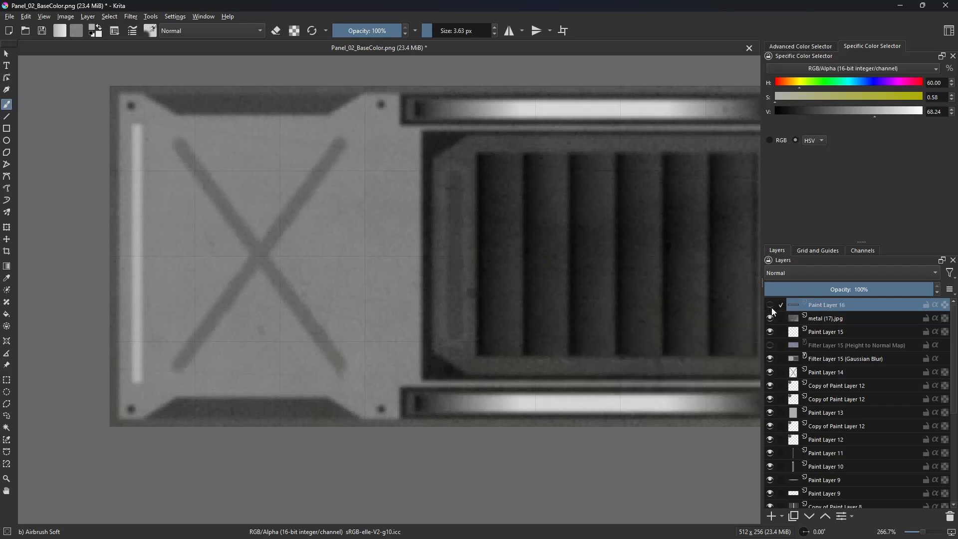
left_click(771, 318)
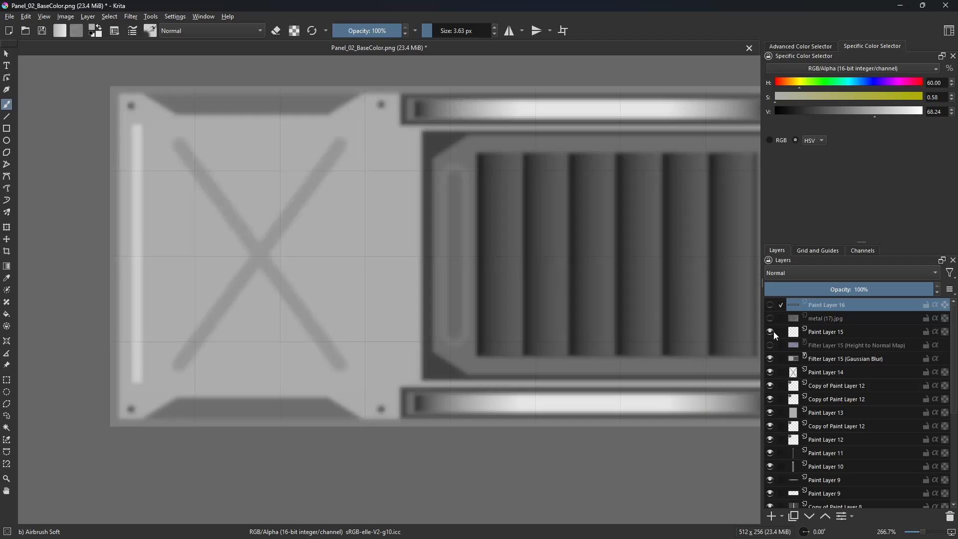
left_click(772, 332)
left_click(772, 333)
left_click(772, 331)
left_click(771, 345)
- Save the normal map view as a separate PNG named Panel_02_NormalMap, keeping the default export options
key("ctrl+shift+s")
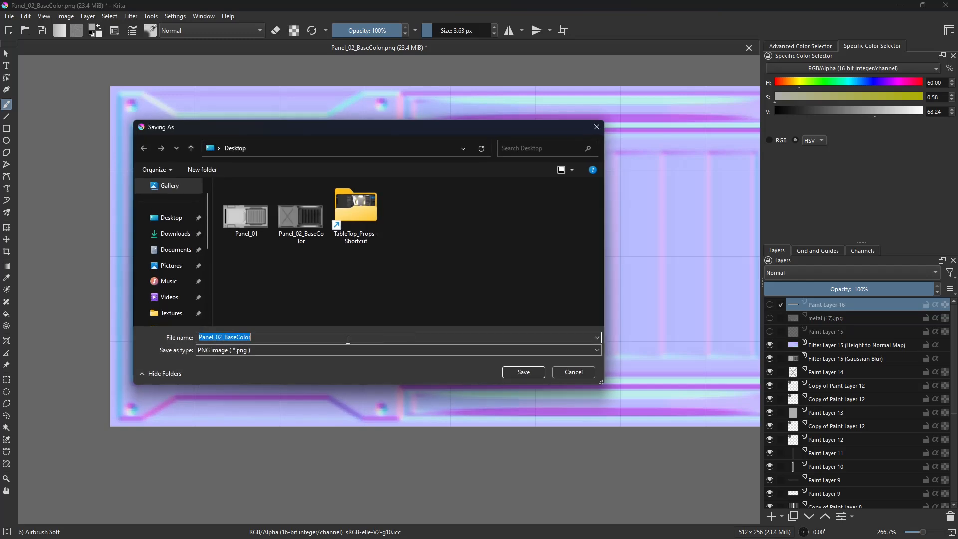
left_click_drag(225, 337, 337, 339)
type("NormalMap")
key("Return")
key("Return")
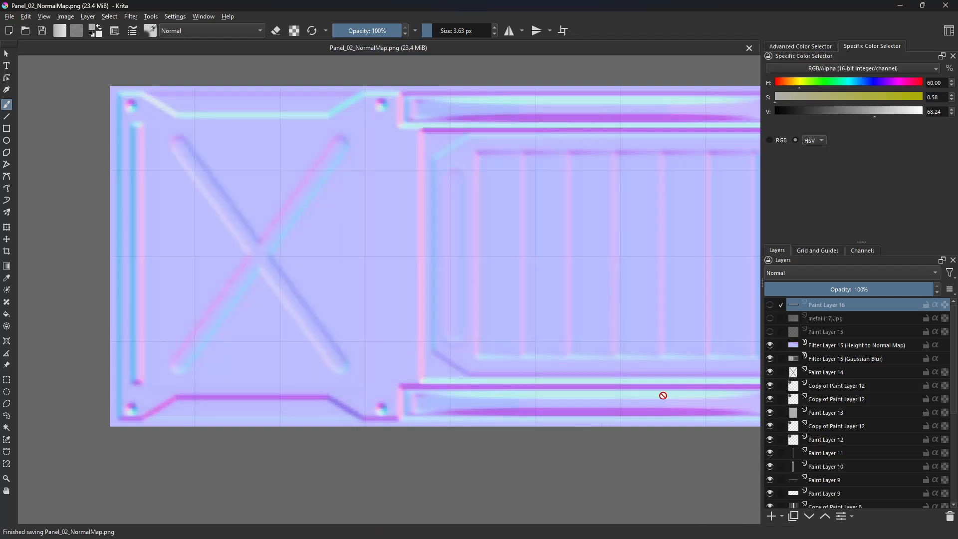
- Show metal (17).jpg and Paint Layer 15 over the normal map, and toggle Paint Layer 16 on and off to compare
left_click(769, 306)
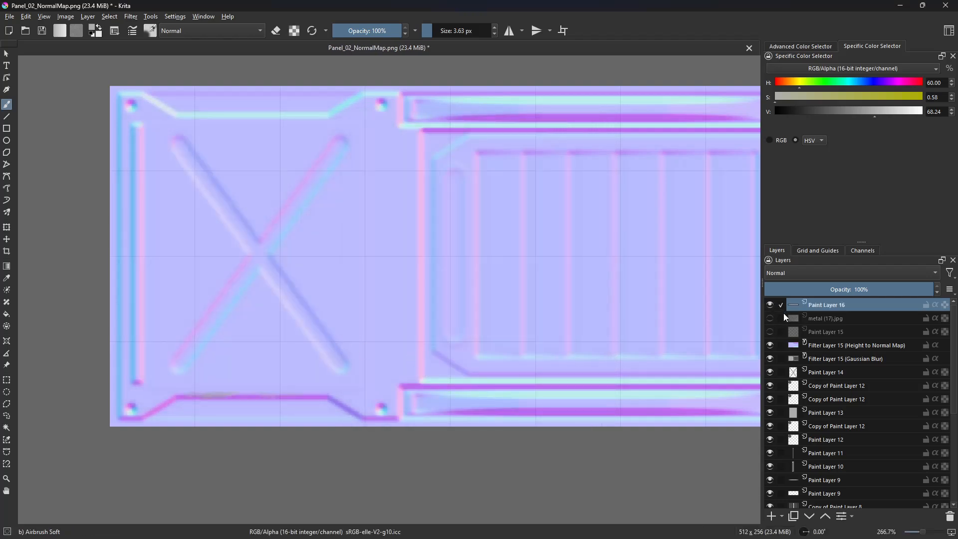
left_click(770, 318)
left_click(770, 332)
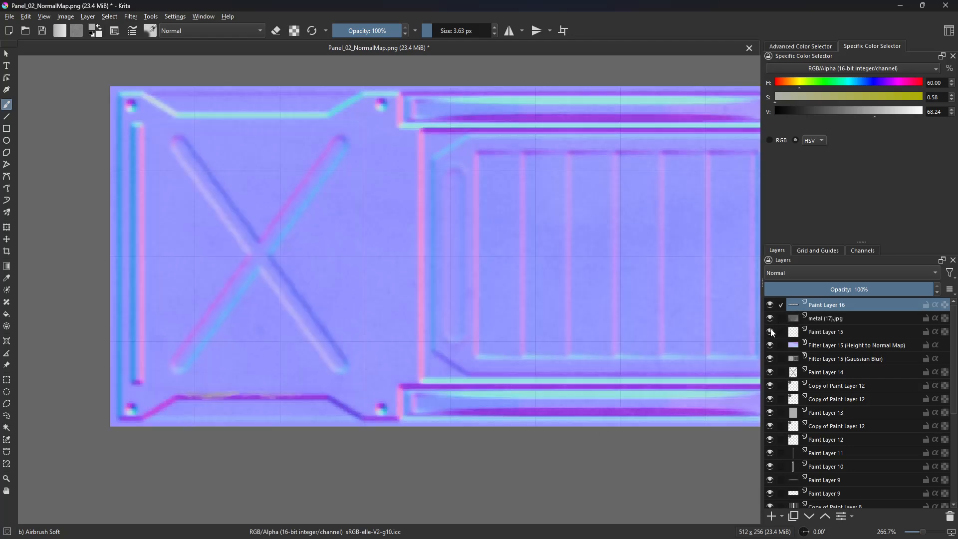
left_click(774, 306)
left_click(773, 306)
left_click(773, 306)
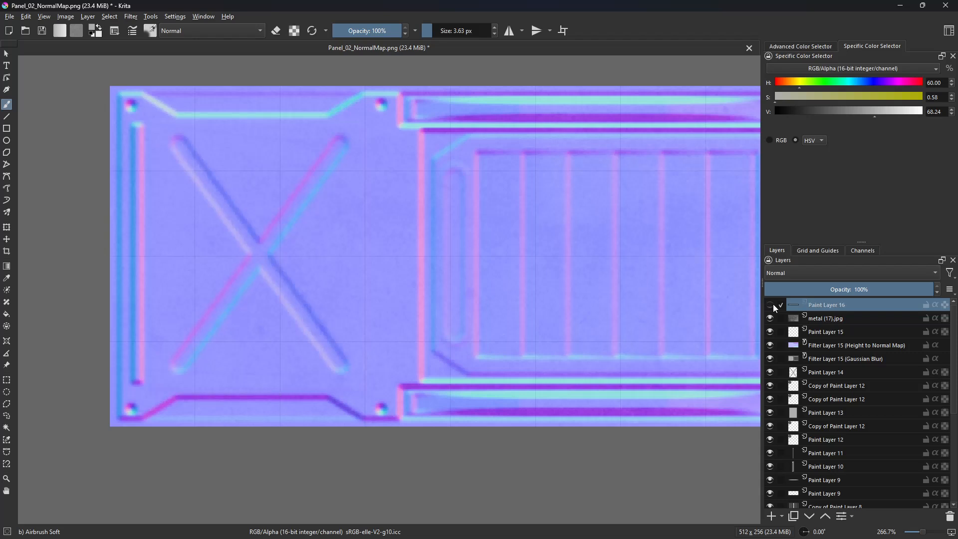
- Hide metal (17).jpg and the Height to Normal Map filter layer, leaving Paint Layer 15 shown
left_click(821, 319)
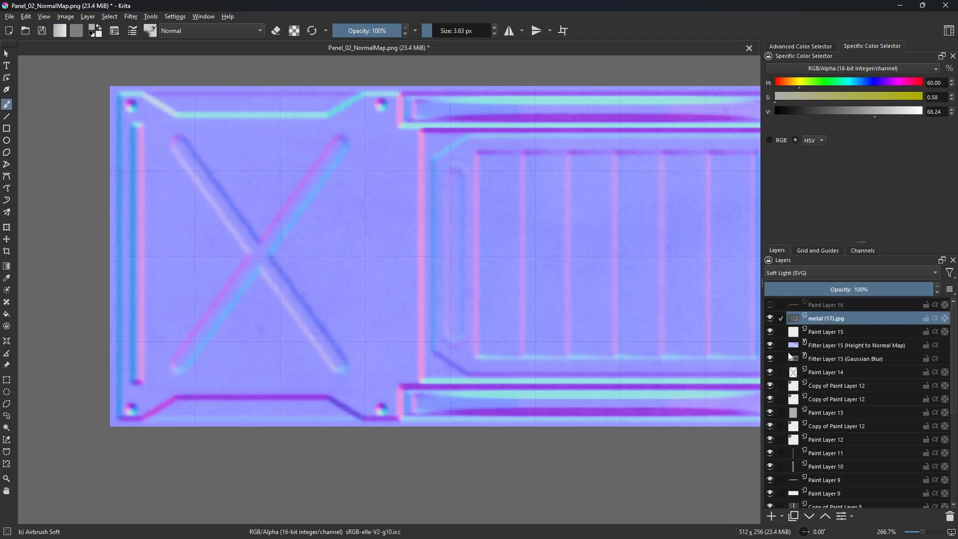
left_click(771, 333)
left_click(771, 334)
left_click(770, 319)
left_click(769, 332)
left_click(770, 344)
left_click(770, 332)
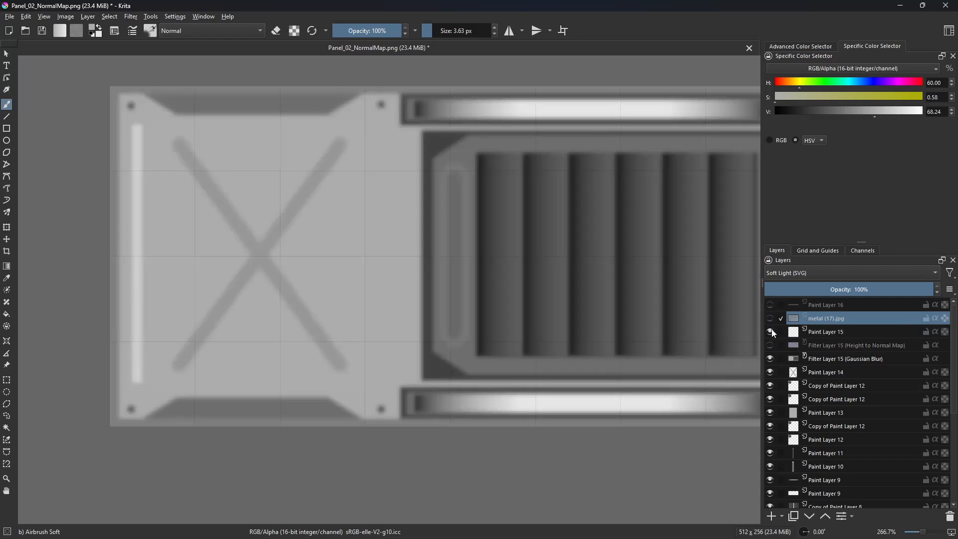
- Toggle Paint Layer 15 on and off to check what it contributes, and delete the layer
left_click(823, 335)
scroll(508, 325, "down", 2)
left_click_drag(508, 326, 441, 335)
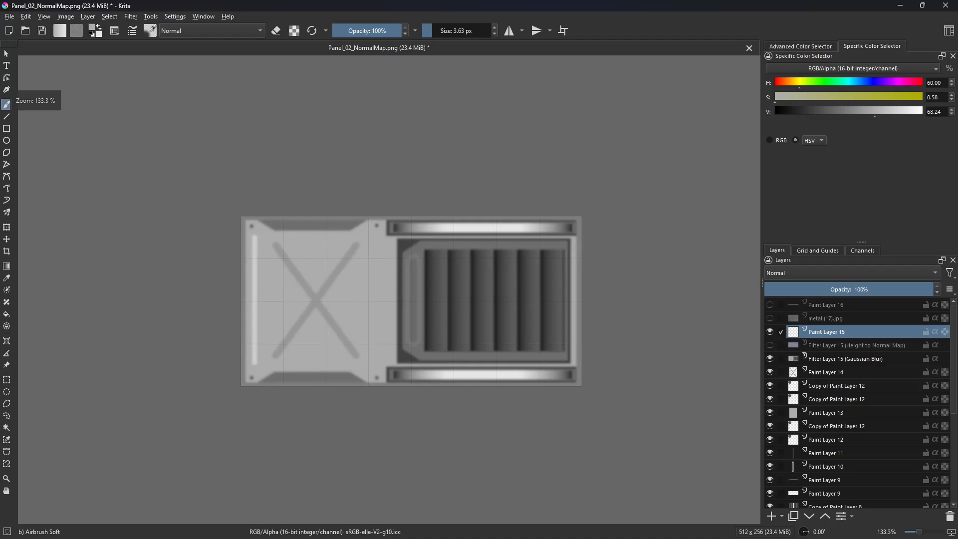
left_click(768, 331)
left_click(768, 331)
left_click(768, 331)
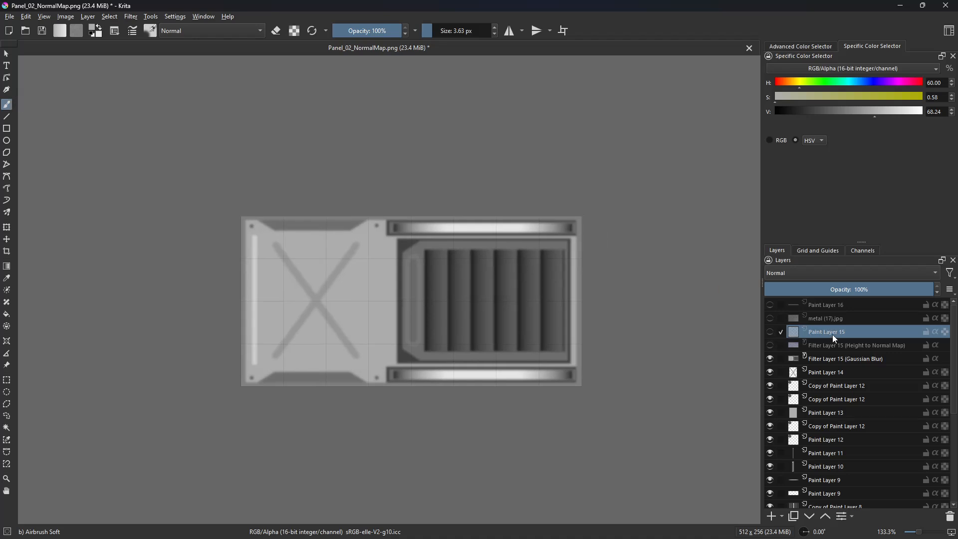
left_click(950, 516)
- Show metal (17).jpg, move it beneath the Height to Normal Map filter layer, and show that filter layer
left_click(815, 318)
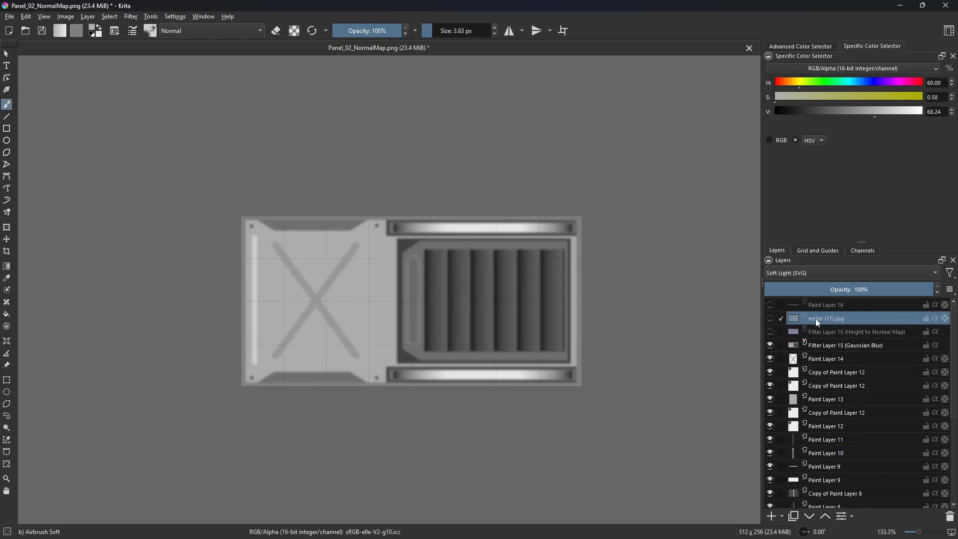
left_click(771, 318)
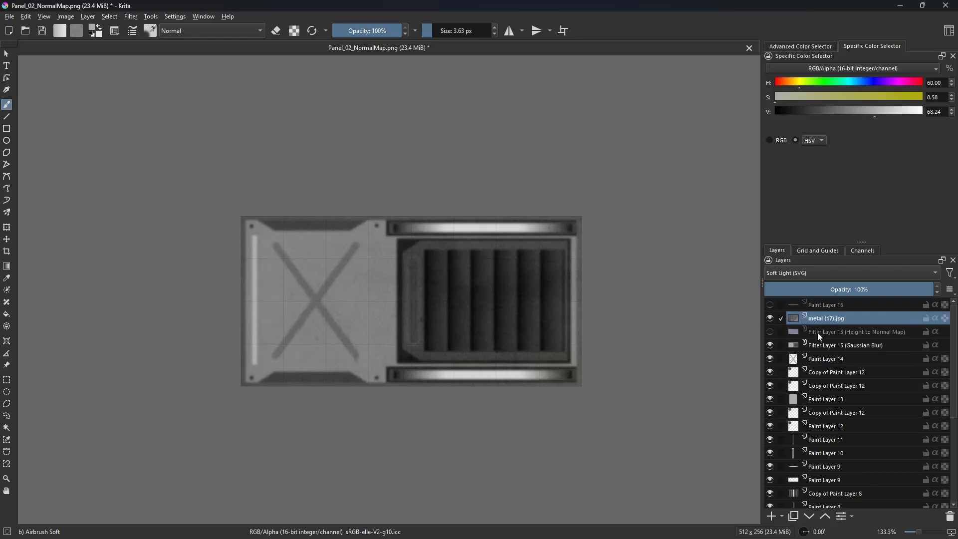
left_click_drag(817, 333, 816, 337)
scroll(744, 341, "up", 2)
left_click_drag(400, 336, 694, 334)
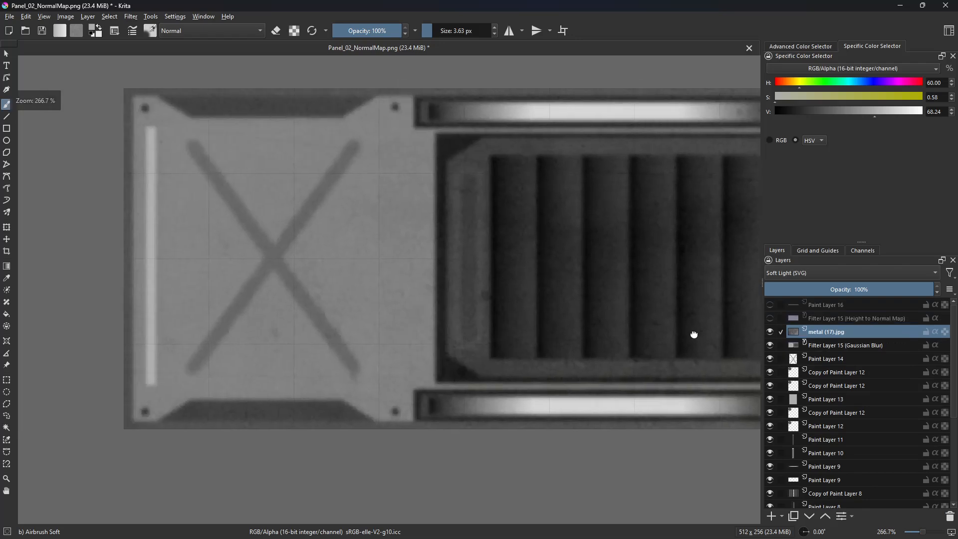
scroll(694, 335, "up", 2)
left_click(771, 318)
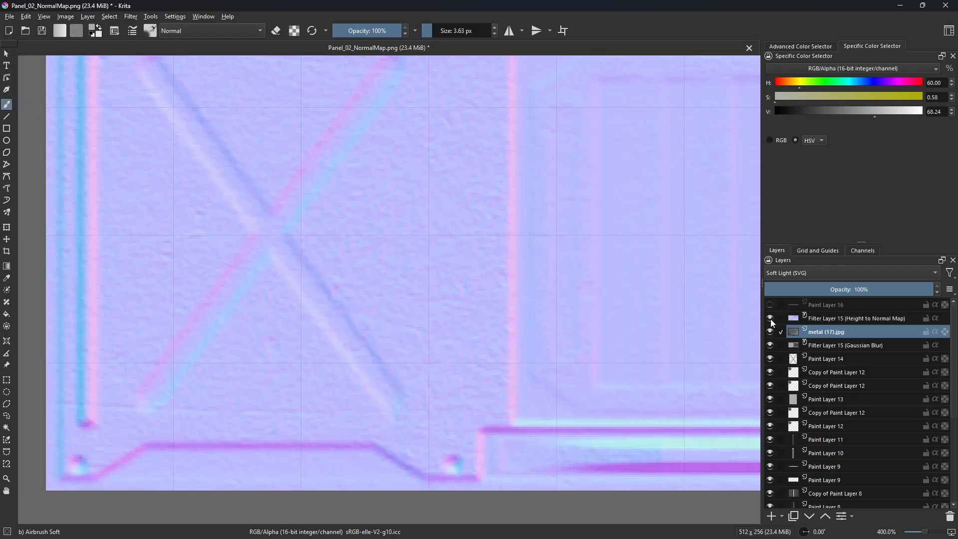
- Lower the opacity of the metal (17).jpg layer to 11% and inspect the normal map across the panel
left_click_drag(474, 340, 538, 365)
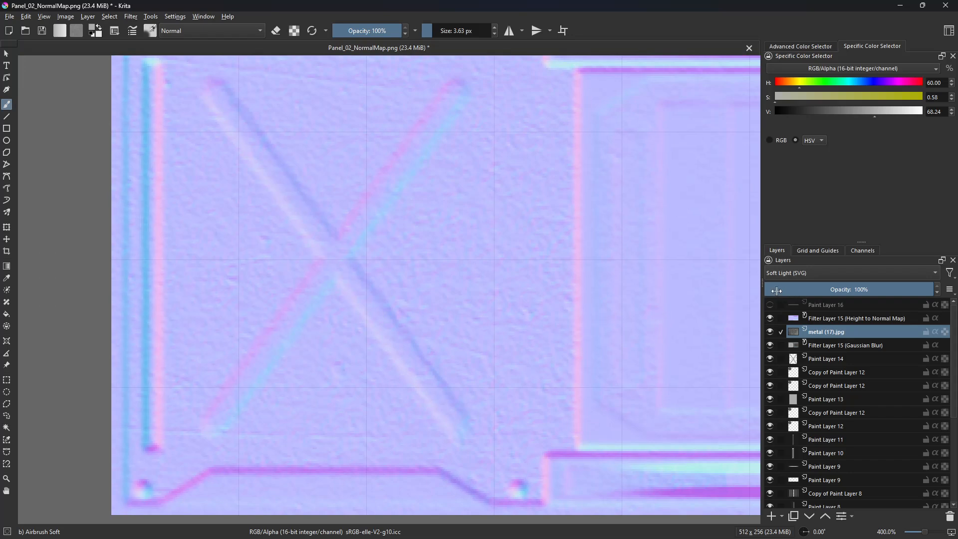
left_click_drag(773, 290, 782, 291)
scroll(389, 334, "up", 3)
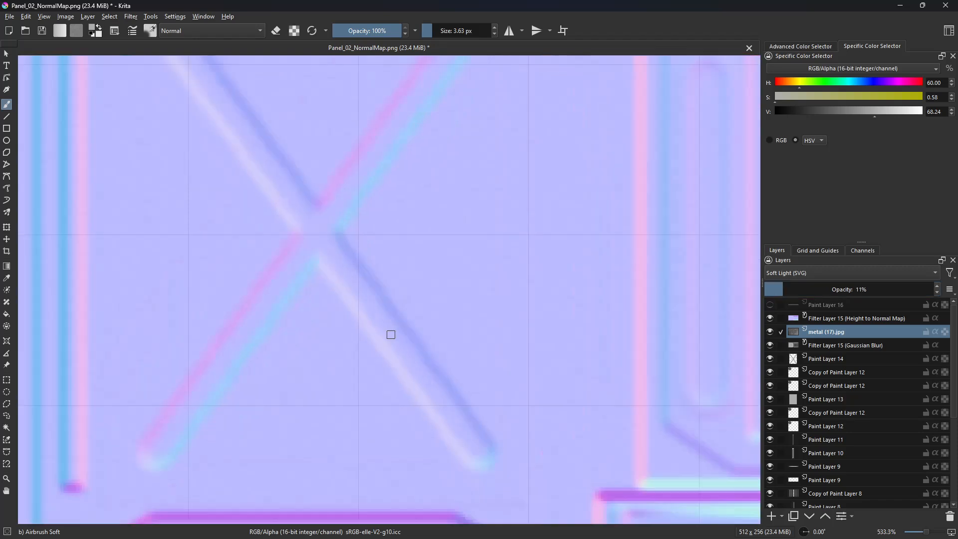
left_click_drag(282, 379, 578, 313)
scroll(479, 349, "down", 3)
left_click_drag(588, 344, 565, 297)
scroll(269, 314, "down", 2)
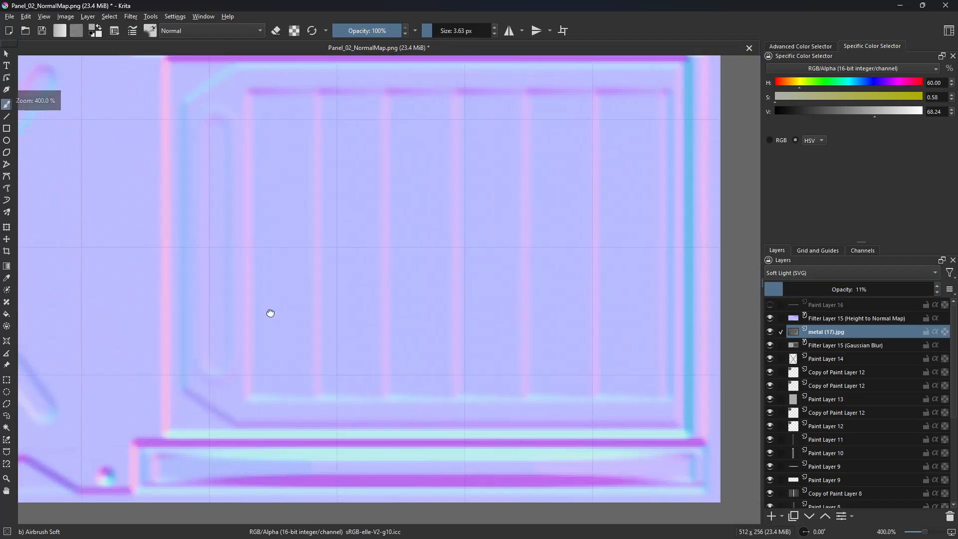
- Try the metal (17).jpg layer at 23% opacity and return it to 11%
scroll(271, 355, "up", 3)
left_click_drag(786, 291, 804, 289)
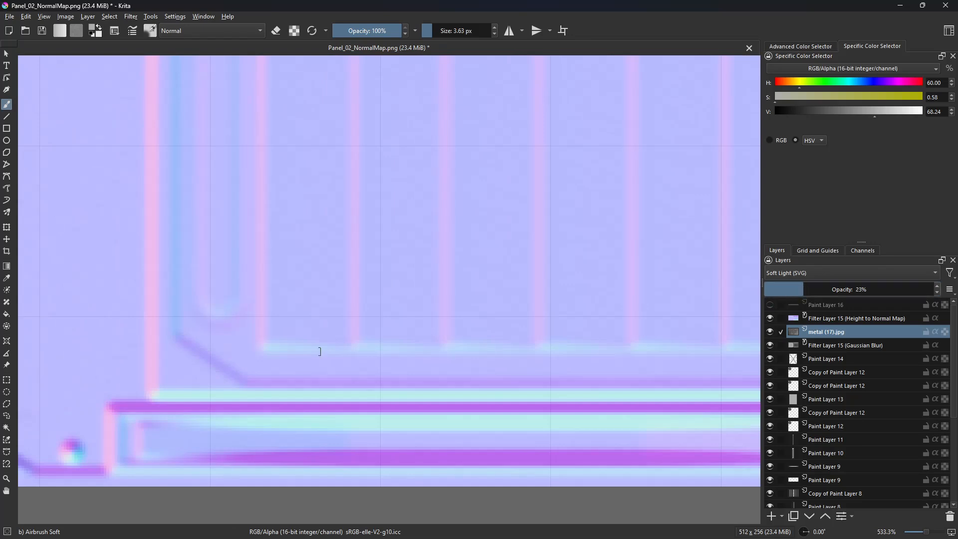
left_click_drag(321, 349, 646, 340)
left_click_drag(791, 293, 783, 289)
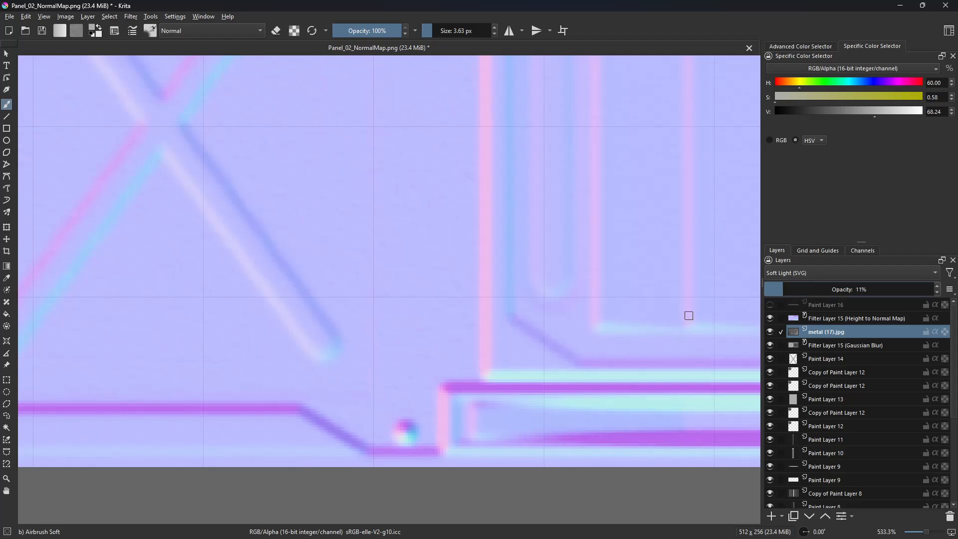
- Save the updated normal map over the existing Panel_02_NormalMap PNG on the Desktop
key("ctrl+shift+s")
left_click(354, 217)
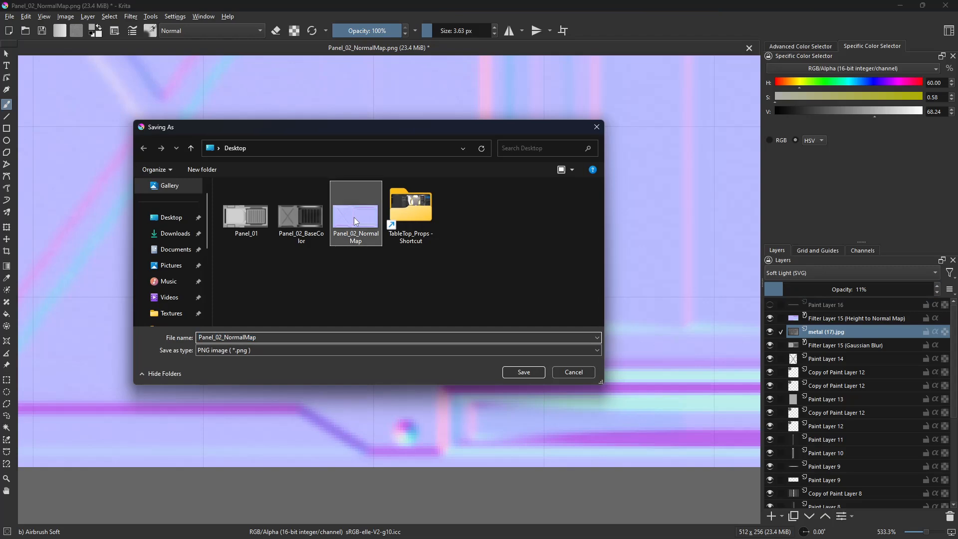
double_click(357, 228)
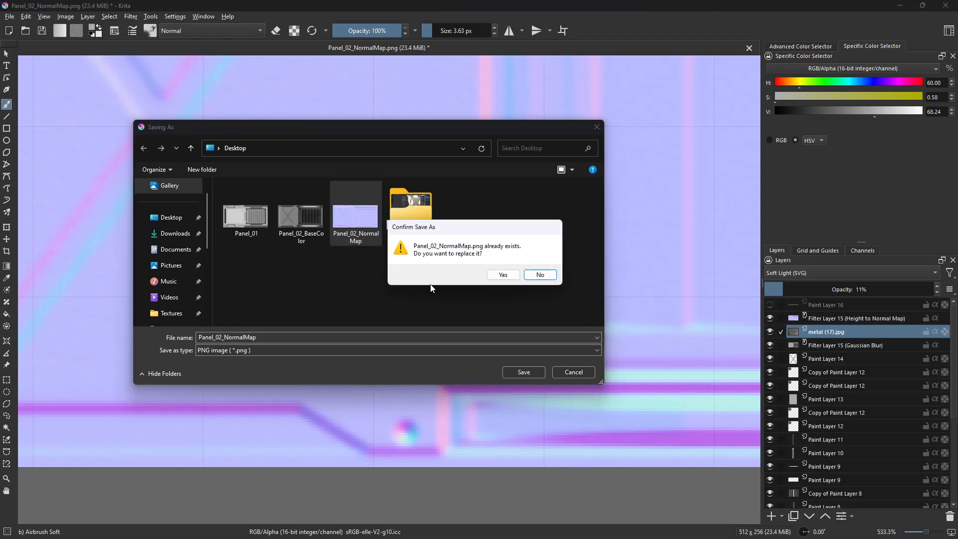
left_click(499, 275)
left_click(513, 397)
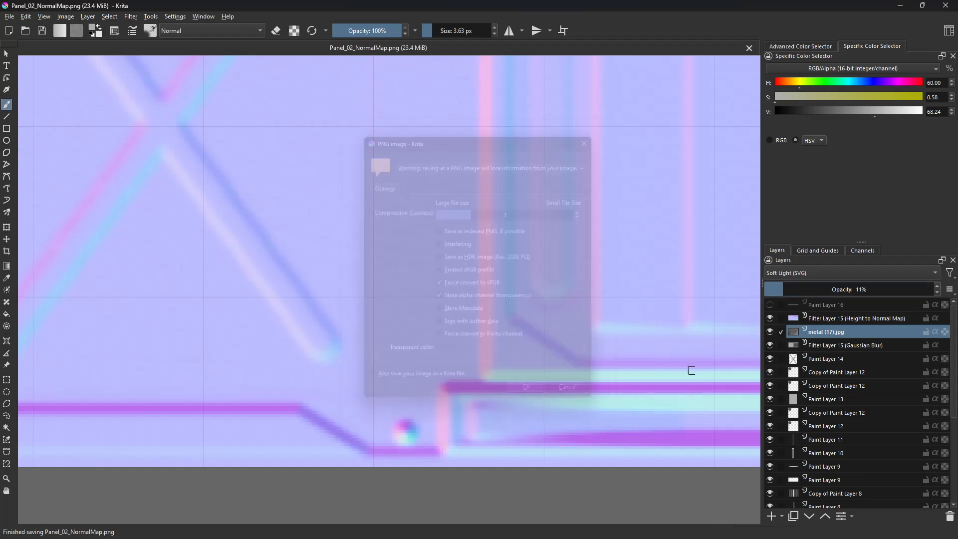
- Hide the Height to Normal Map filter layer and metal (17).jpg to leave the plain grayscale panel
left_click(770, 317)
left_click(770, 331)
scroll(482, 330, "down", 5)
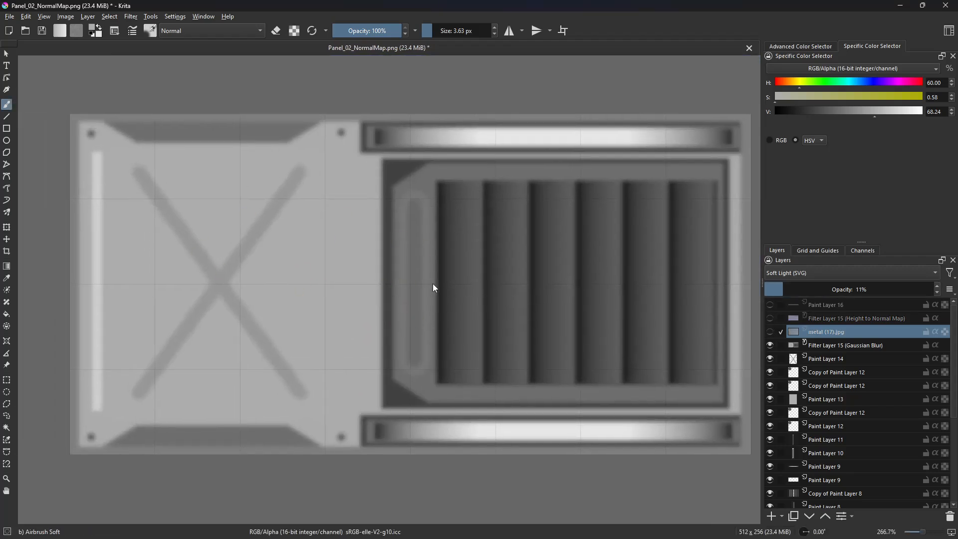
- Save the plain grayscale panel as a new PNG named Panel_02_HeightMap on the Desktop
key("ctrl+shift+s")
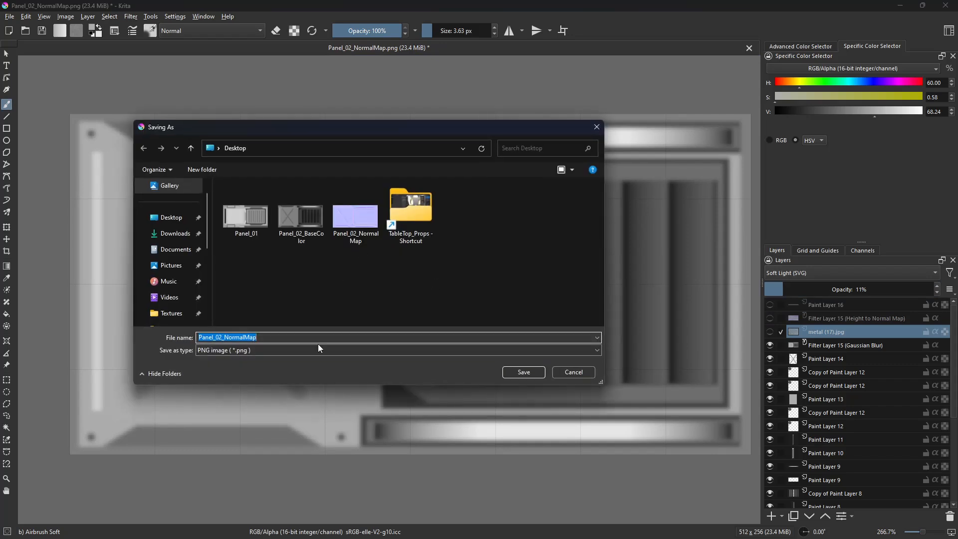
left_click(292, 338)
double_click(292, 338)
type("H")
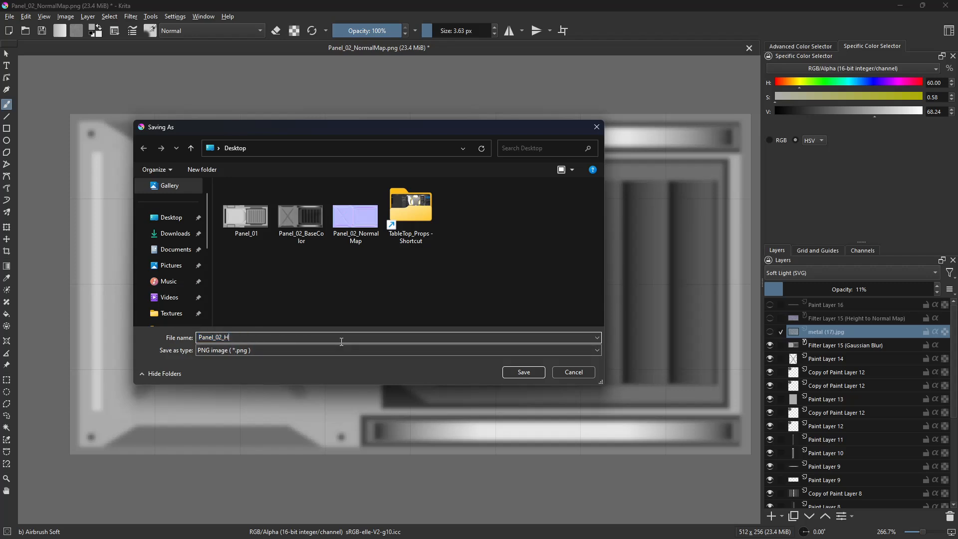
type("eightMap")
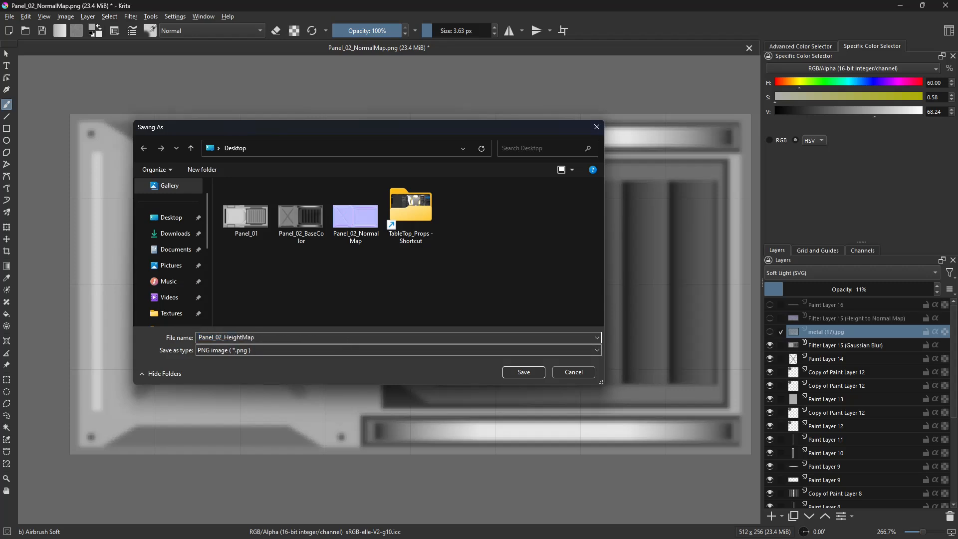
key("Return")
key("Return")
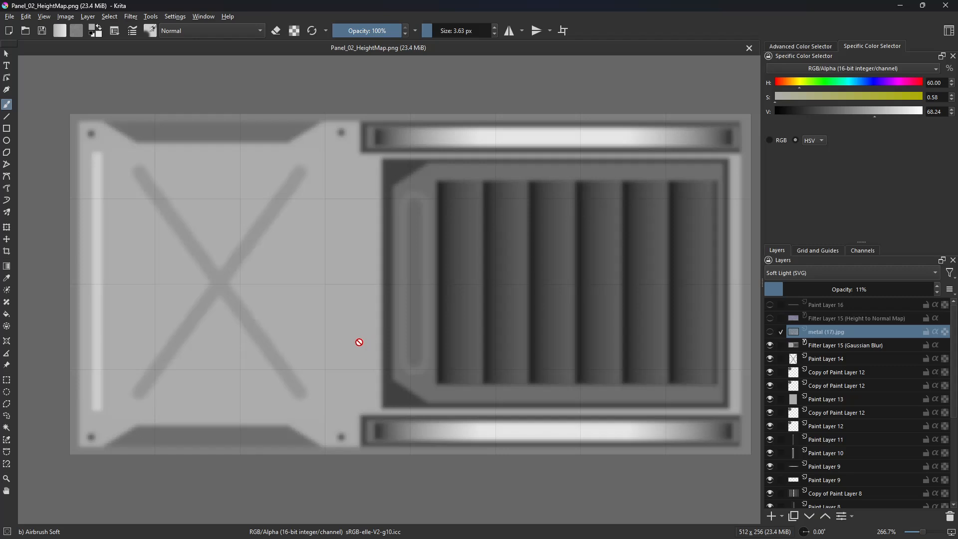
- Start a new filter layer directly above the Gaussian Blur filter layer and choose the Levels adjustment for it
scroll(389, 341, "up", 4)
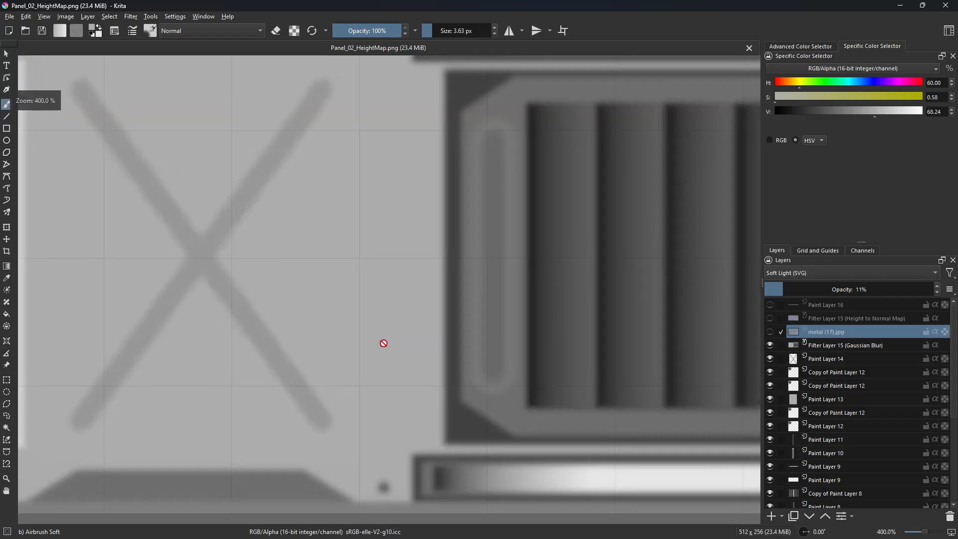
scroll(400, 333, "down", 2)
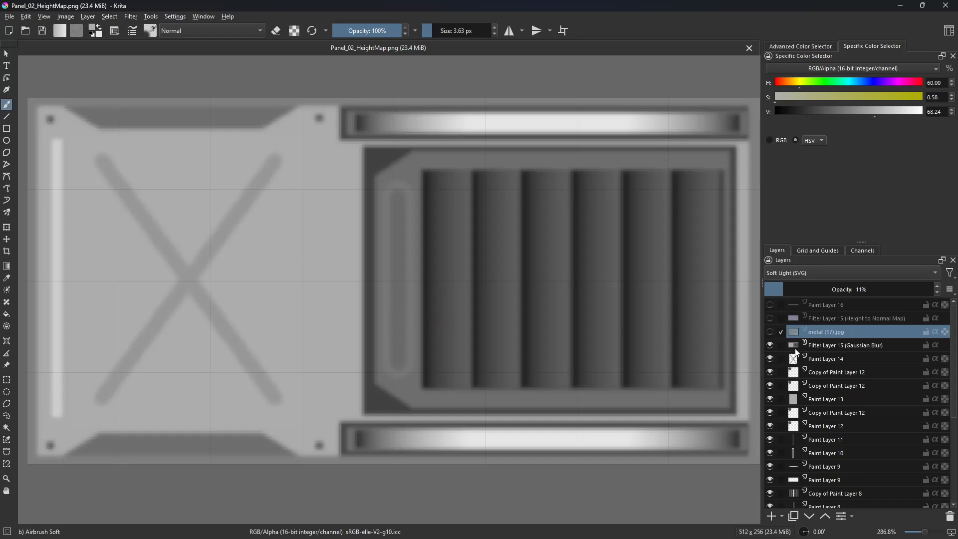
left_click(822, 349)
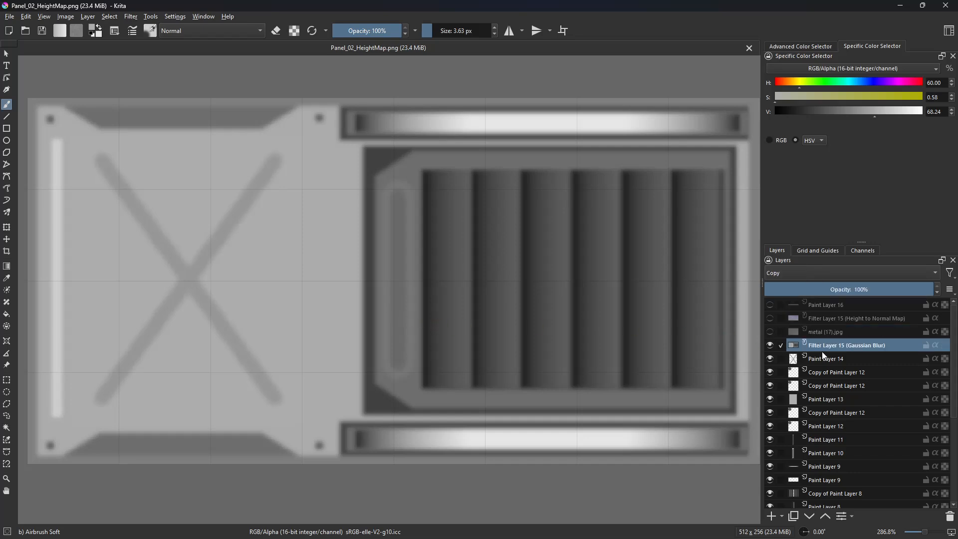
left_click(781, 517)
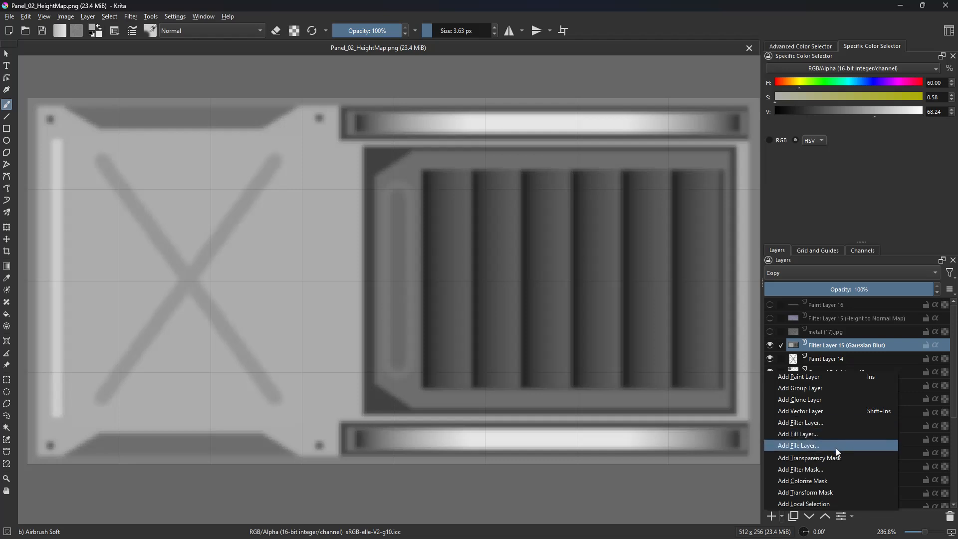
left_click(828, 422)
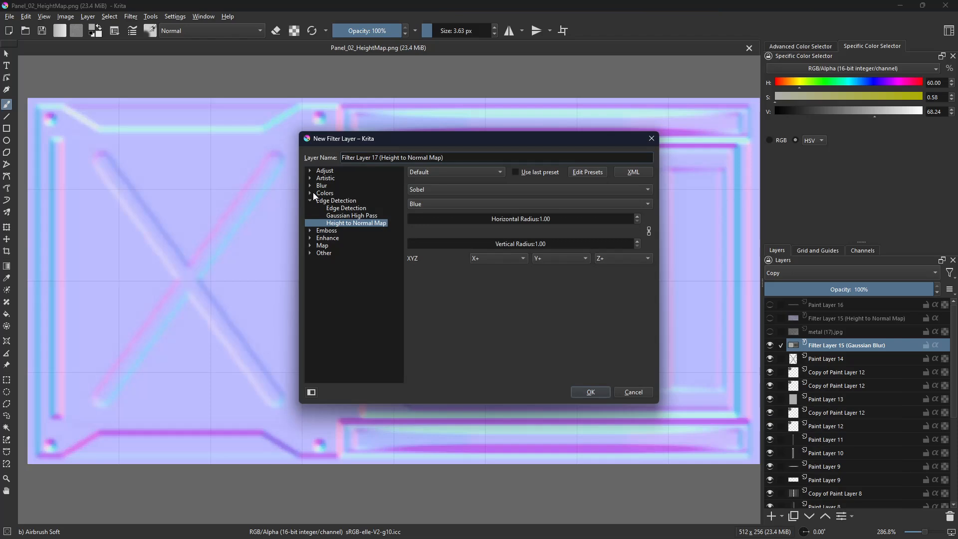
left_click(309, 171)
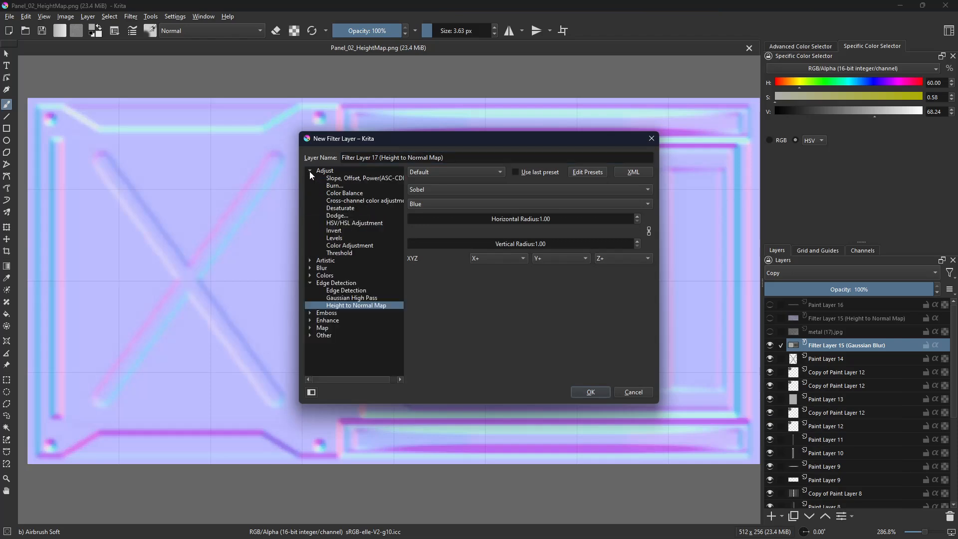
left_click(338, 239)
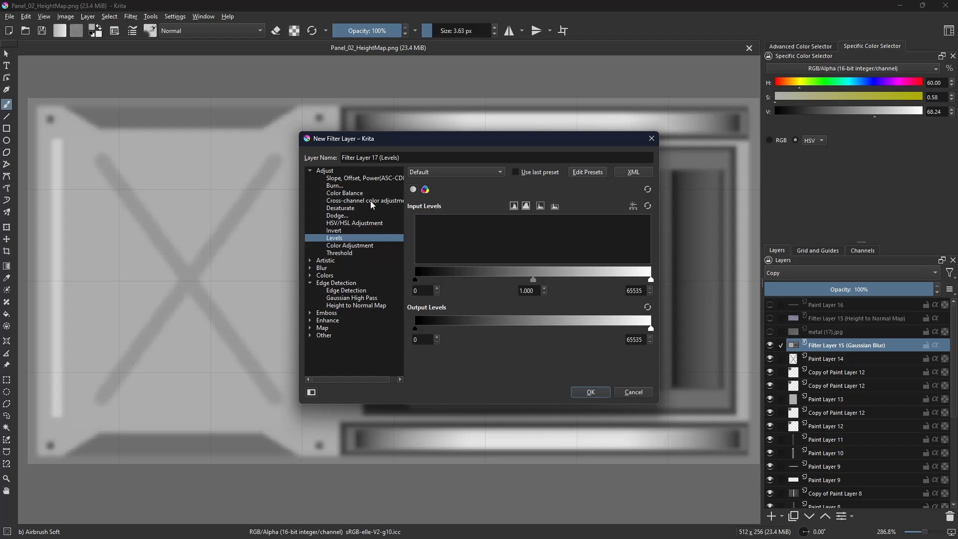
- Try the Burn filter and a wavy five-point Color Adjustment curve on the RGBA channel for the new filter layer
left_click(374, 184)
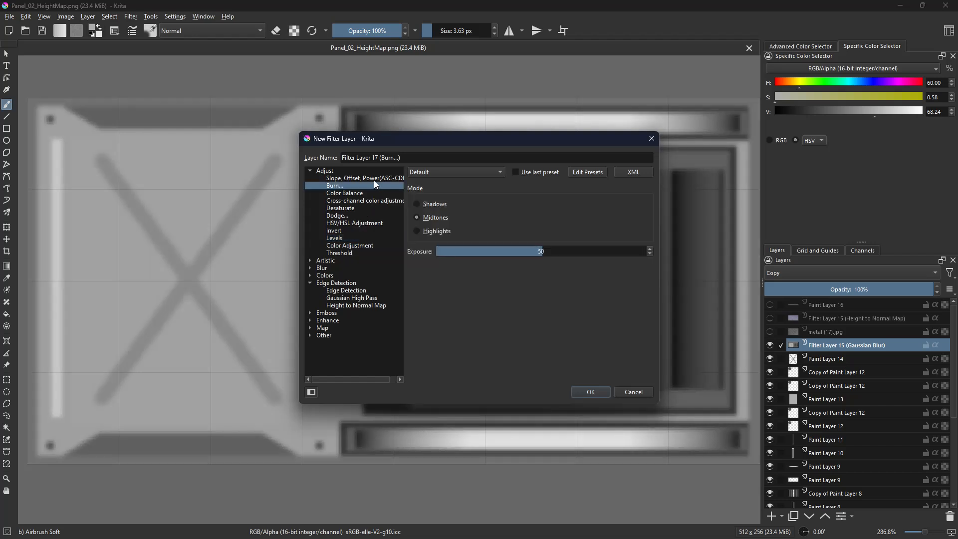
left_click(374, 181)
left_click(360, 246)
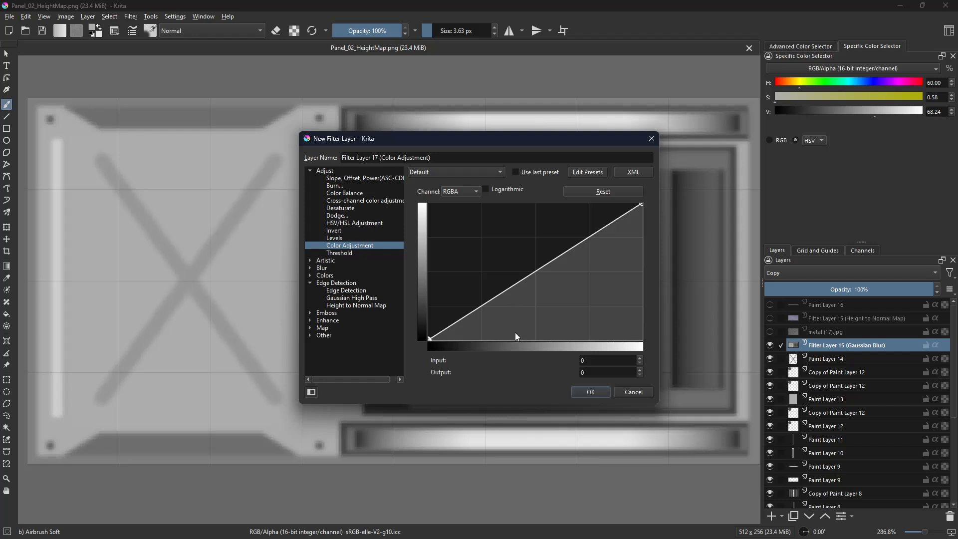
left_click(490, 297)
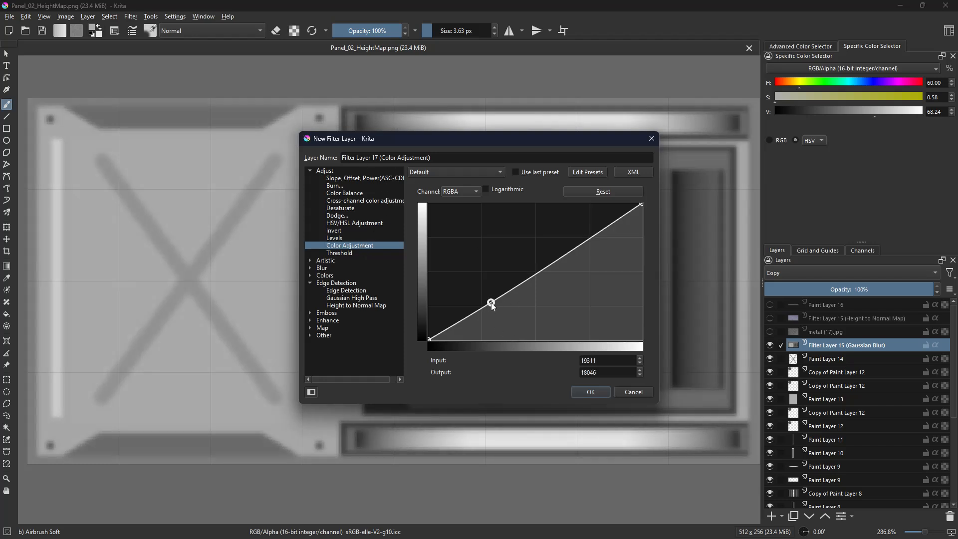
left_click(516, 285)
left_click(460, 317)
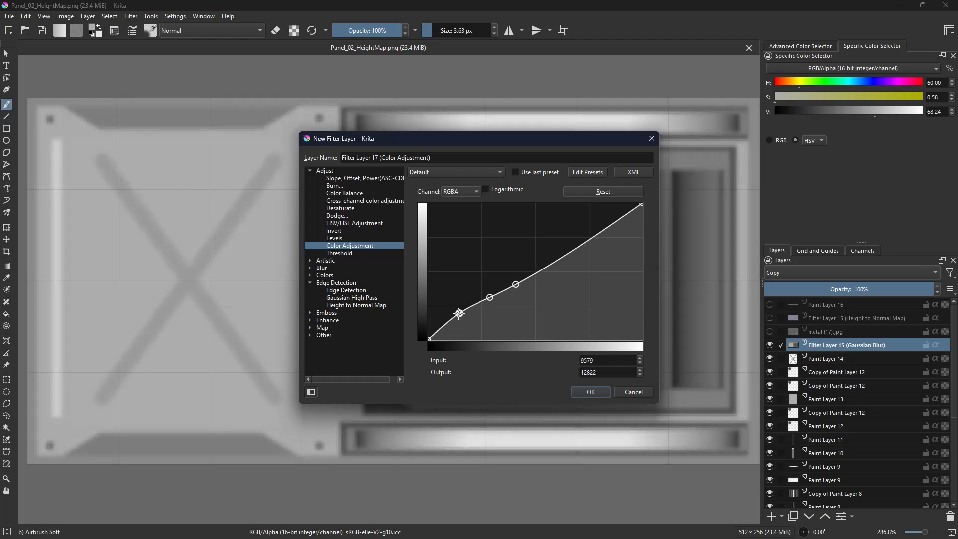
left_click_drag(460, 318, 518, 276)
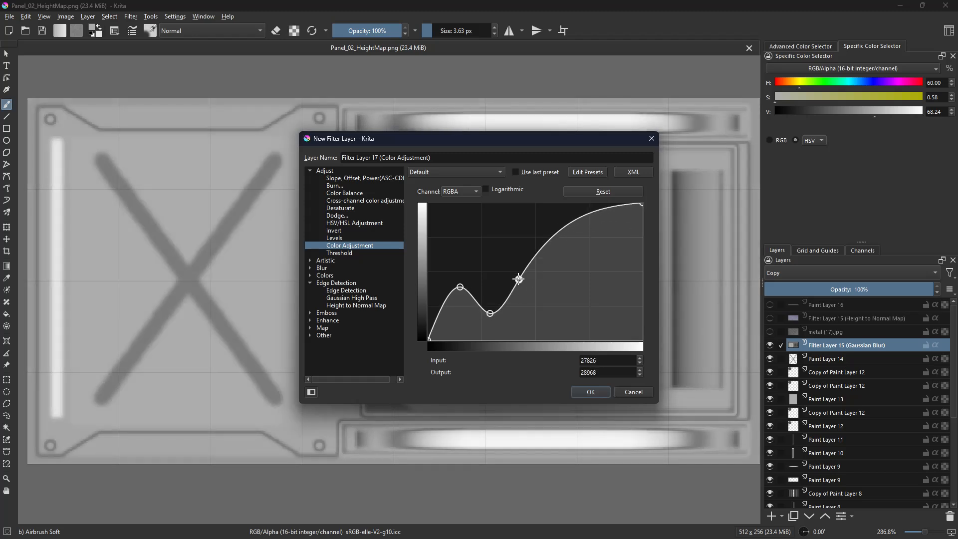
left_click_drag(544, 238, 574, 246)
left_click_drag(548, 307, 547, 228)
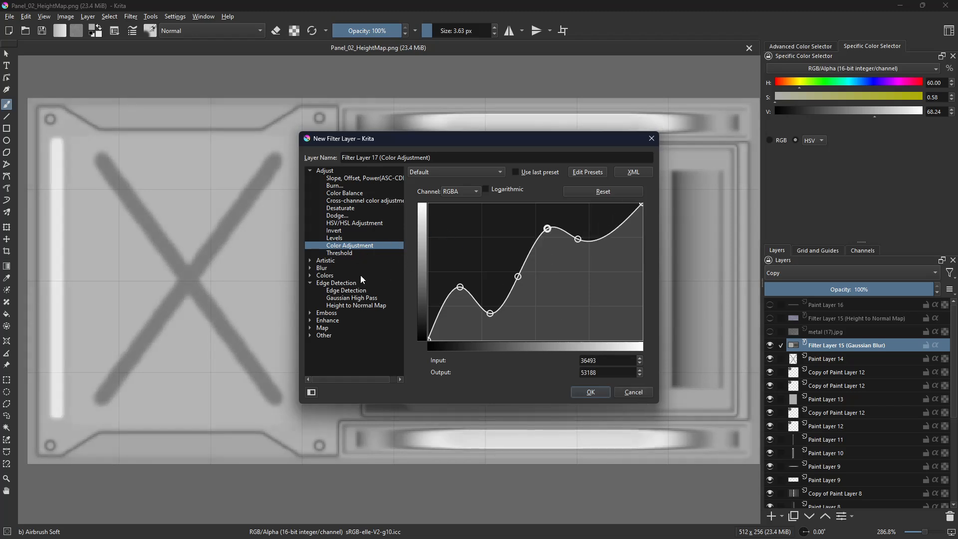
- Try the Prewitt Edge Detection filter with horizontal and vertical radius 2.31 for the new filter layer
left_click(368, 291)
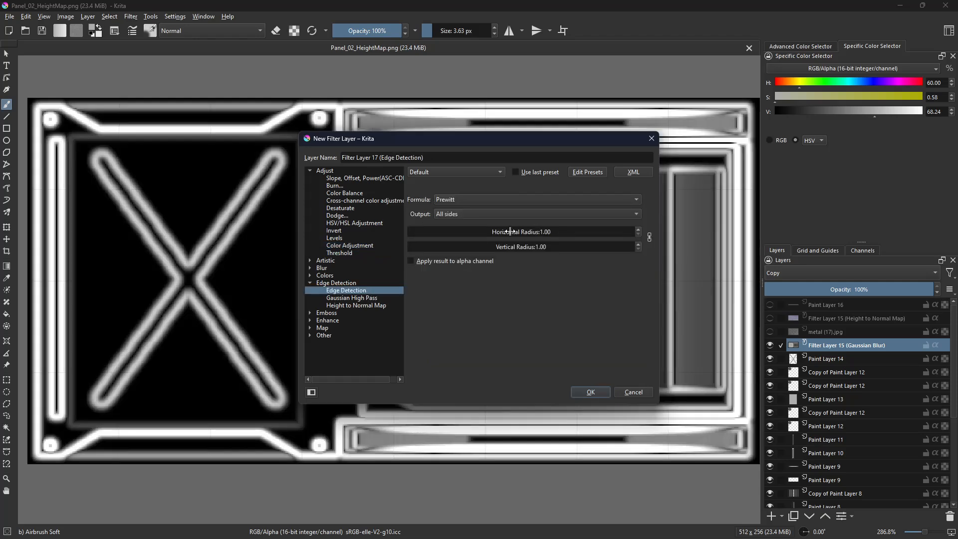
left_click(477, 232)
left_click_drag(476, 236, 412, 232)
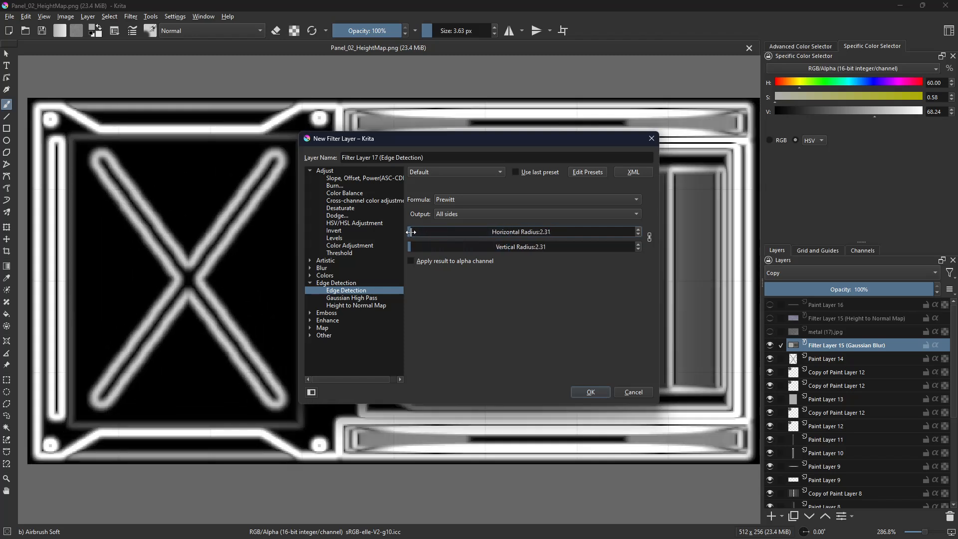
- Create the filter layer with Levels, setting input black to 14932, gamma to 1.796 and input white to 47146
left_click(344, 239)
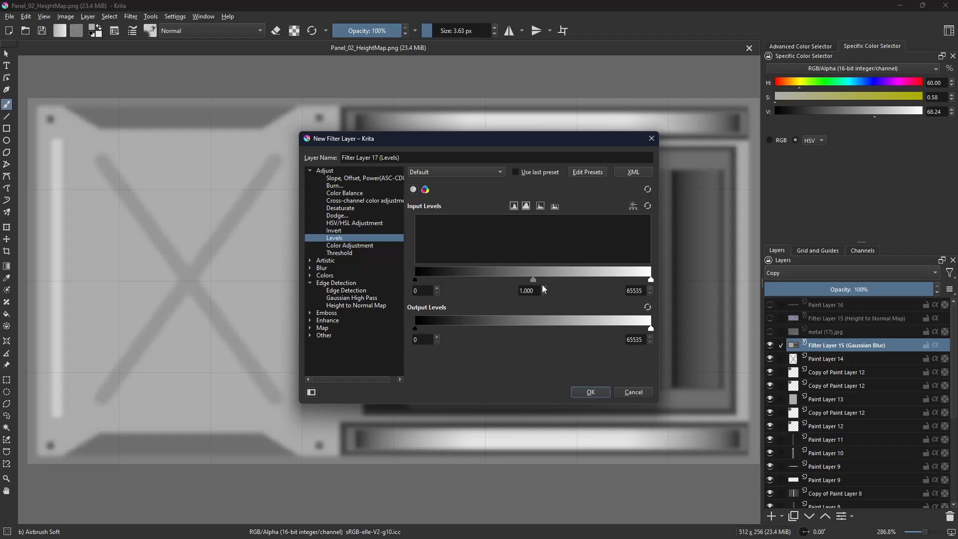
mouse_move(533, 280)
left_mouse_down()
mouse_move(513, 283)
mouse_move(547, 282)
left_mouse_up()
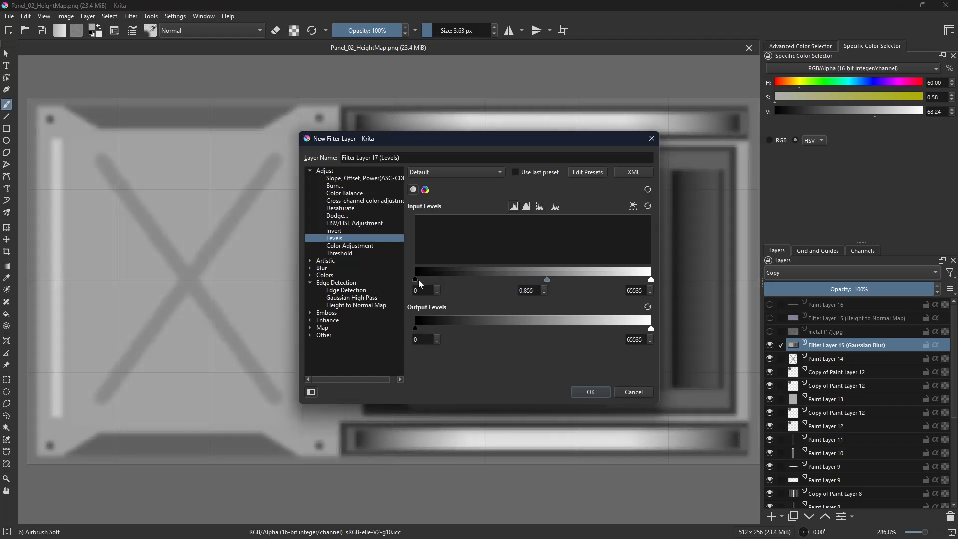
left_click_drag(418, 280, 464, 281)
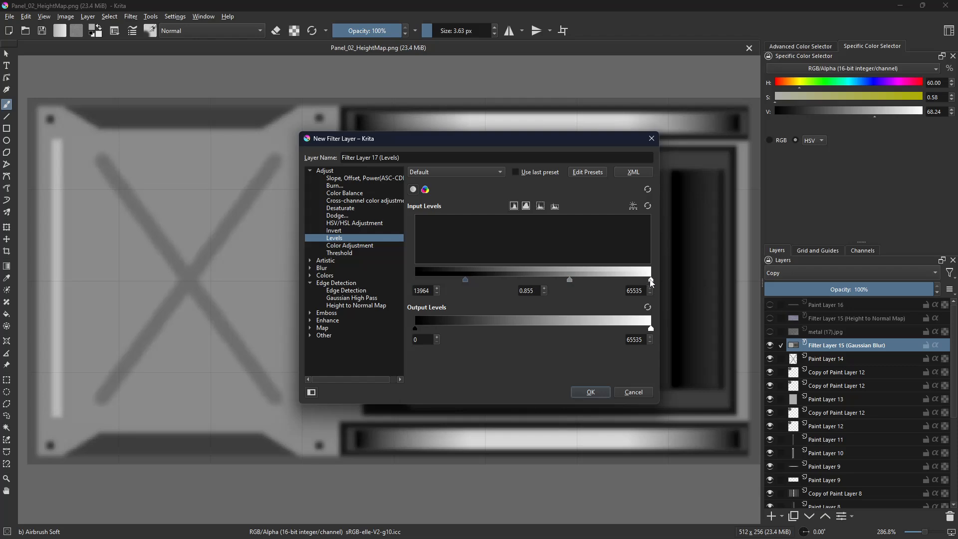
left_click_drag(651, 279, 549, 282)
left_click_drag(468, 282, 415, 281)
left_click_drag(497, 280, 456, 286)
left_click_drag(557, 279, 585, 281)
left_click_drag(468, 280, 490, 281)
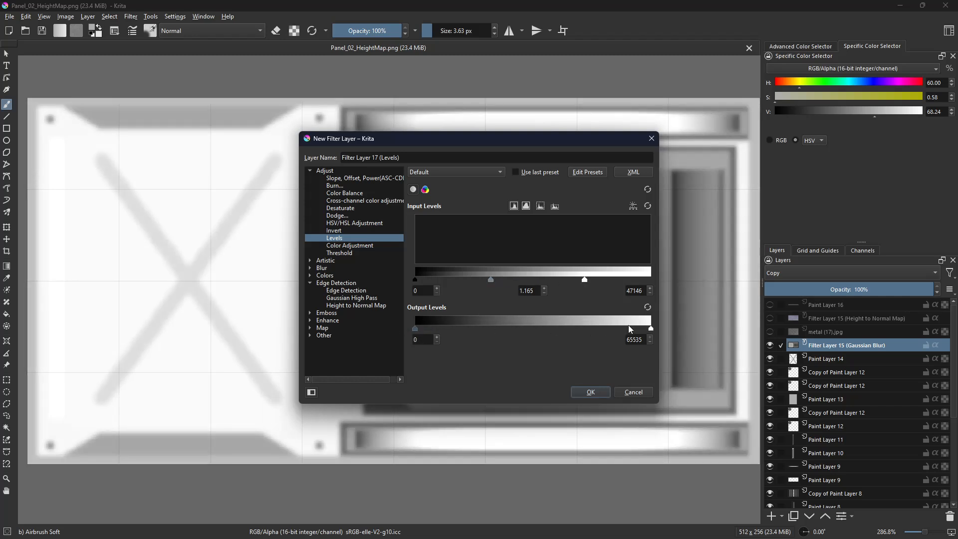
mouse_move(650, 329)
left_mouse_down()
mouse_move(630, 333)
mouse_move(651, 330)
left_mouse_up()
left_click_drag(418, 280, 502, 282)
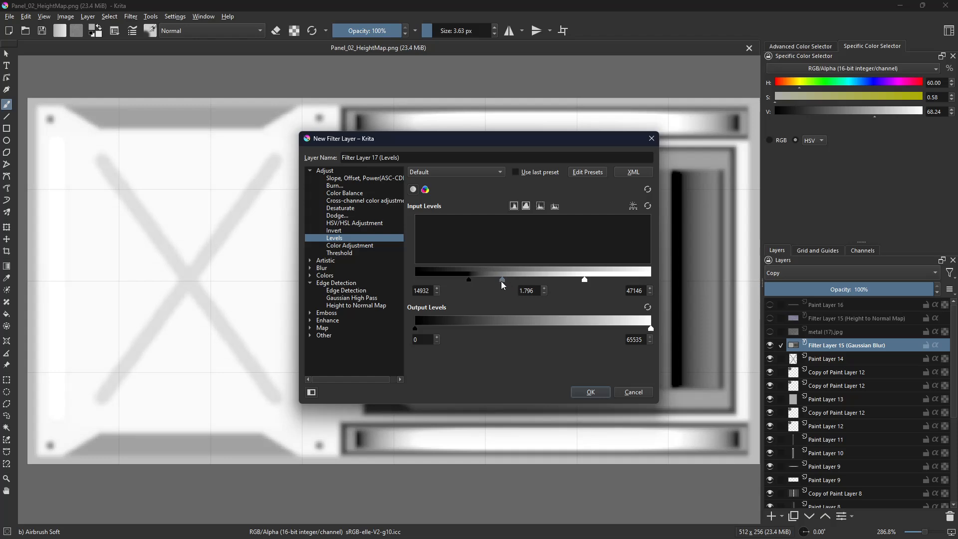
left_click(591, 392)
- Save the high-contrast panel as a new PNG named Panel_02_Ambientocclusion on the Desktop
key("ctrl+shift+s")
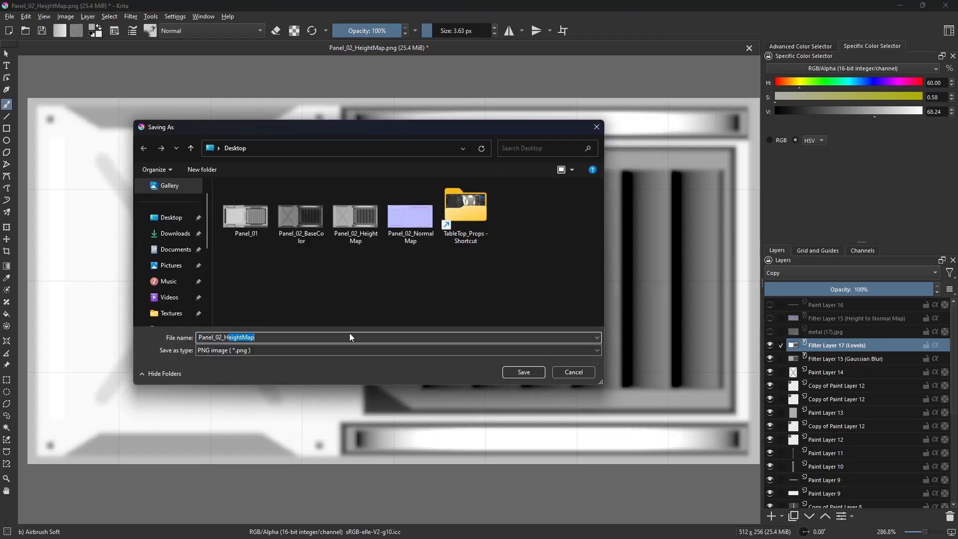
type("Panel_02_Ao")
key("BackSpace")
key("BackSpace")
type("O")
key("BackSpace")
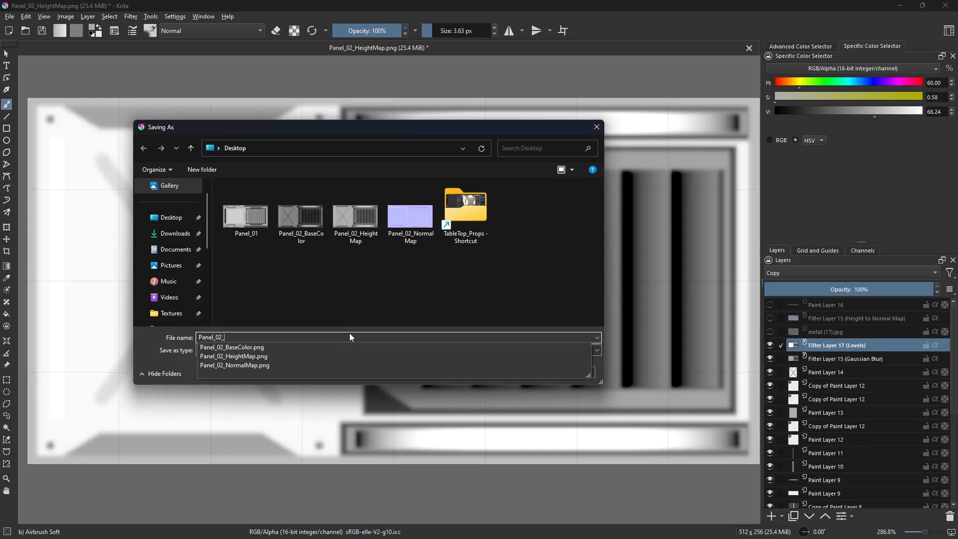
type("Ambientocc")
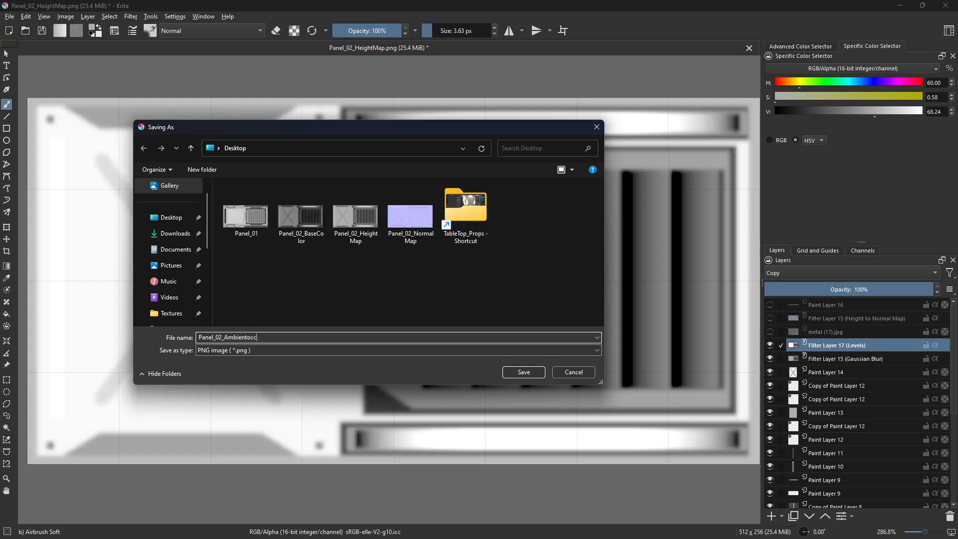
type("lusion")
key("Return")
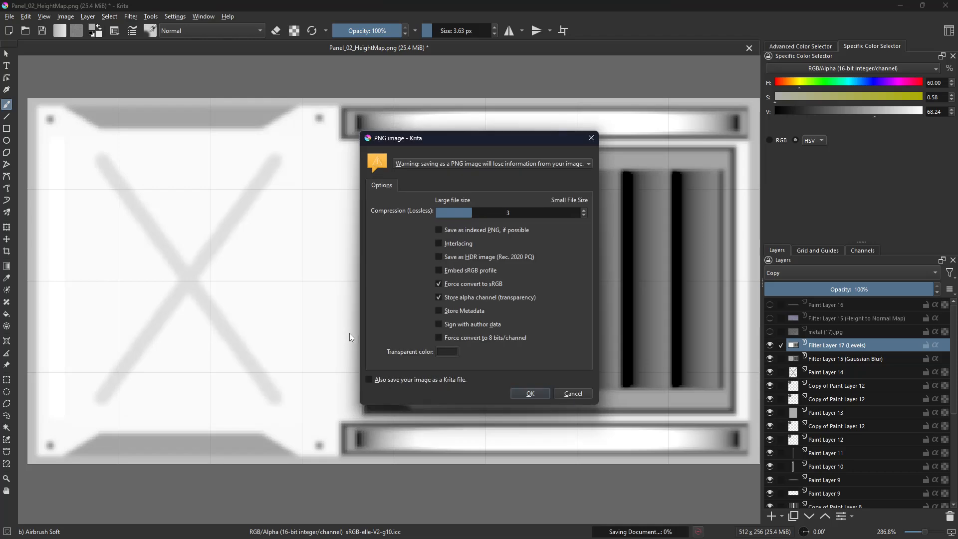
key("Return")
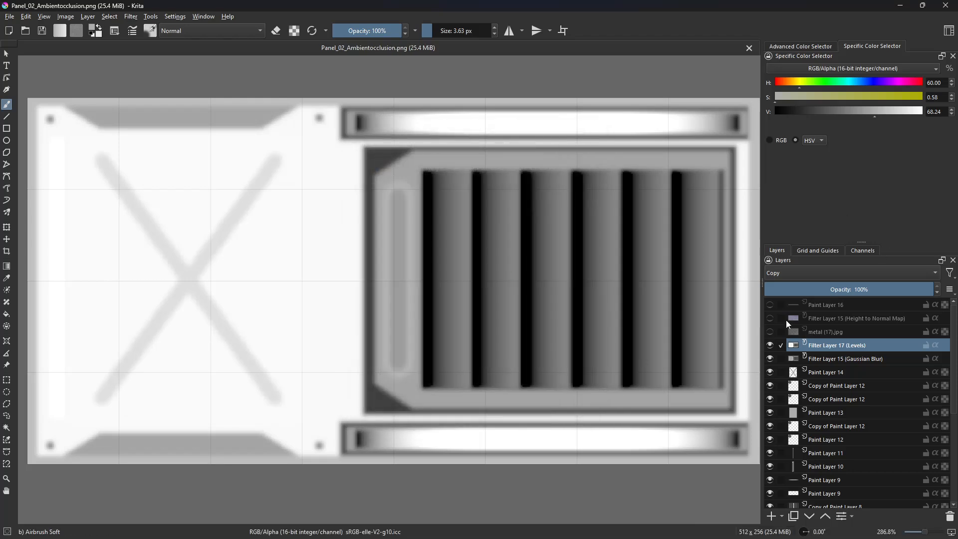
- Hide the Levels filter layer to return the panel to its softer grayscale version
left_click(770, 344)
key("ctrl+shift+s")
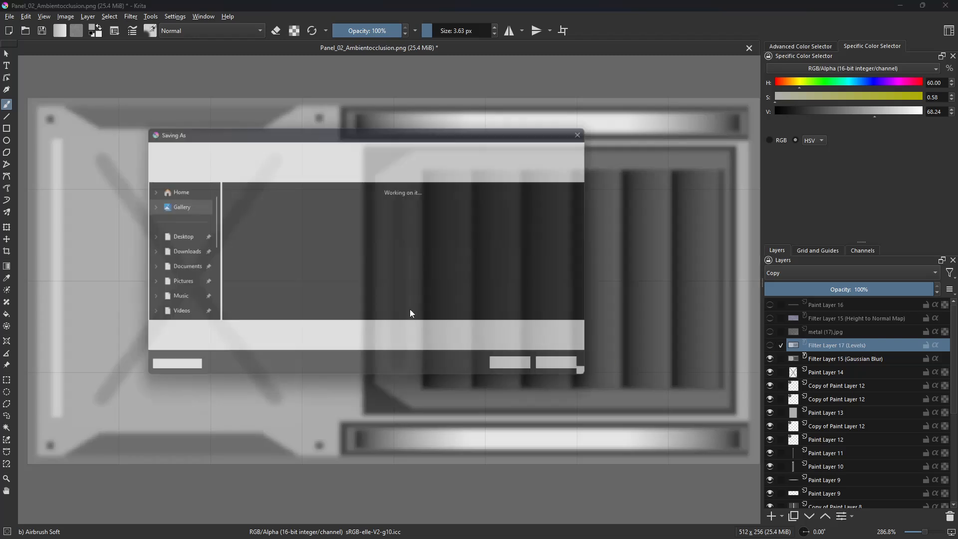
left_click(561, 375)
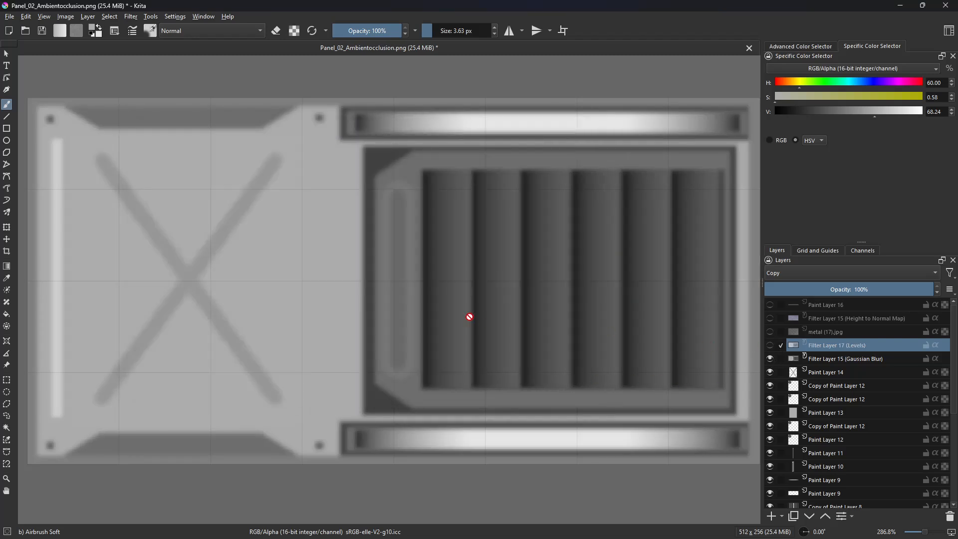
key("ctrl+shift+s")
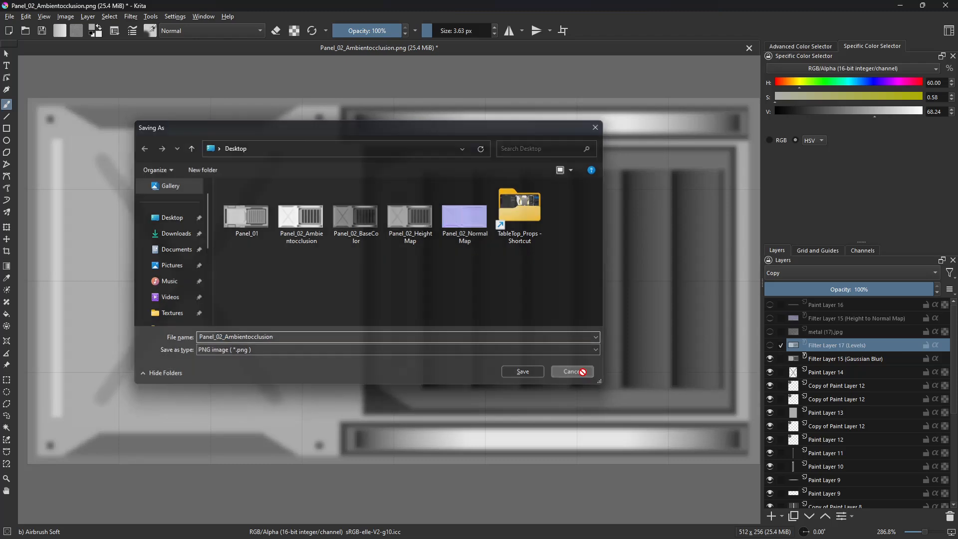
left_click(567, 367)
- Add a new Levels filter layer with default settings above the hidden Levels layer
scroll(589, 364, "down", 2)
scroll(572, 359, "up", 1)
left_click_drag(569, 355, 564, 353)
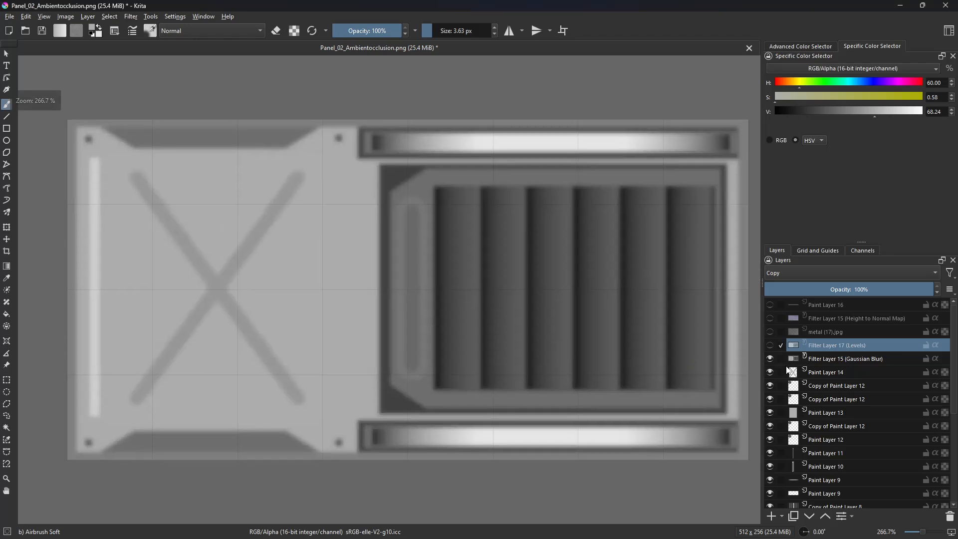
left_click(811, 360)
left_click(793, 347)
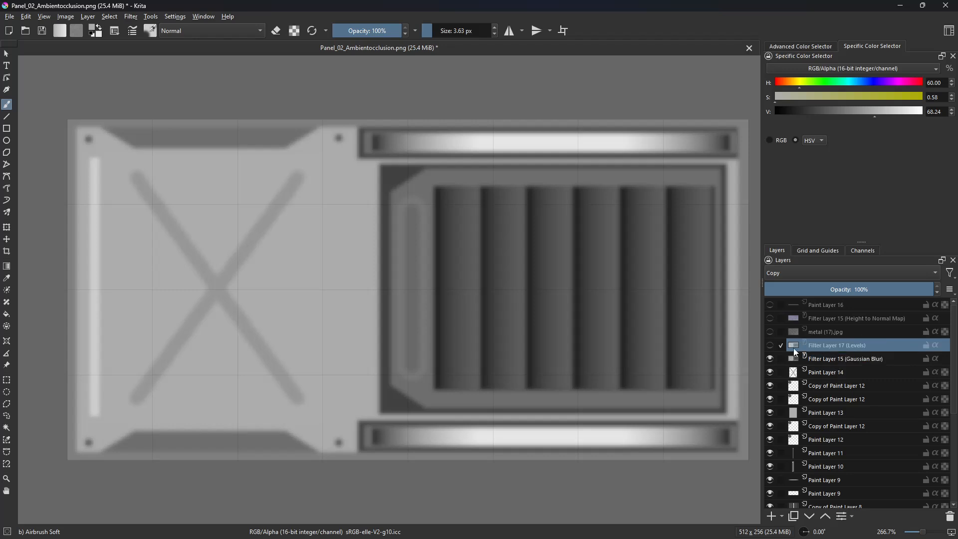
left_click(782, 516)
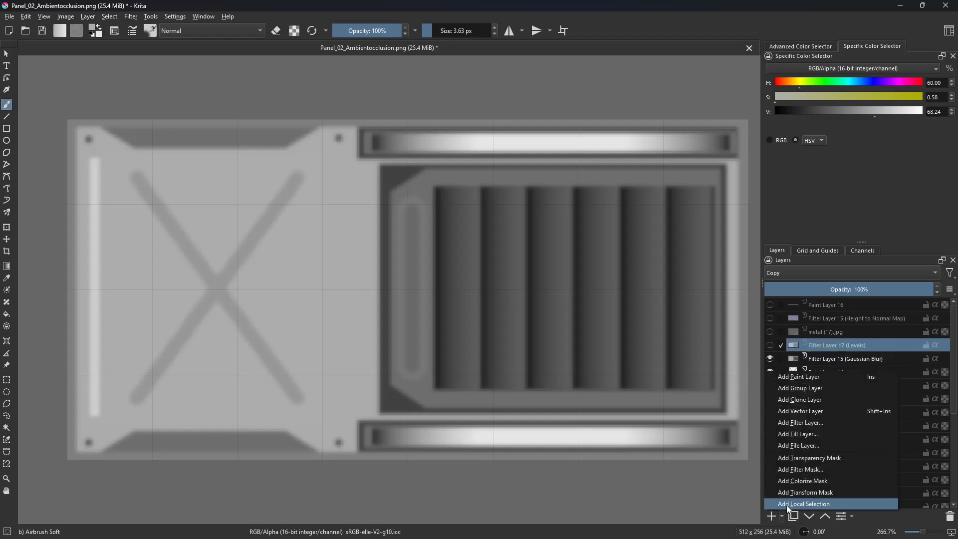
left_click(824, 425)
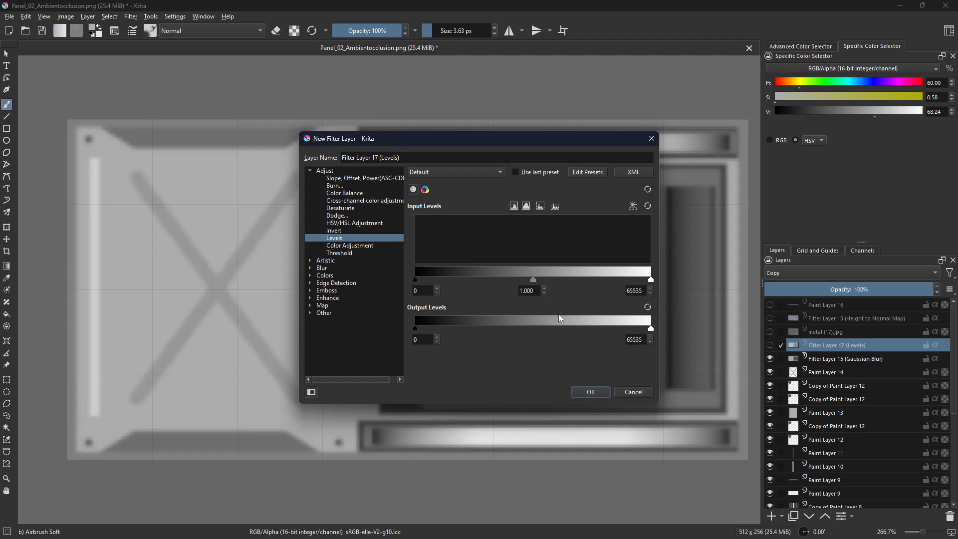
left_click(589, 392)
- Set the new Levels layer's input black to 7992 and input white to 61805, and place it directly above the Gaussian Blur layer
right_click(827, 348)
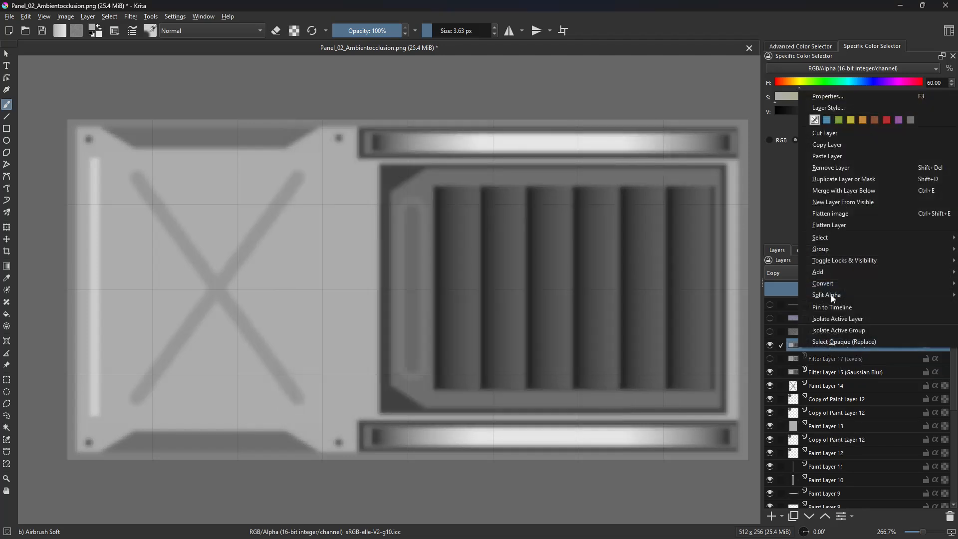
left_click(829, 98)
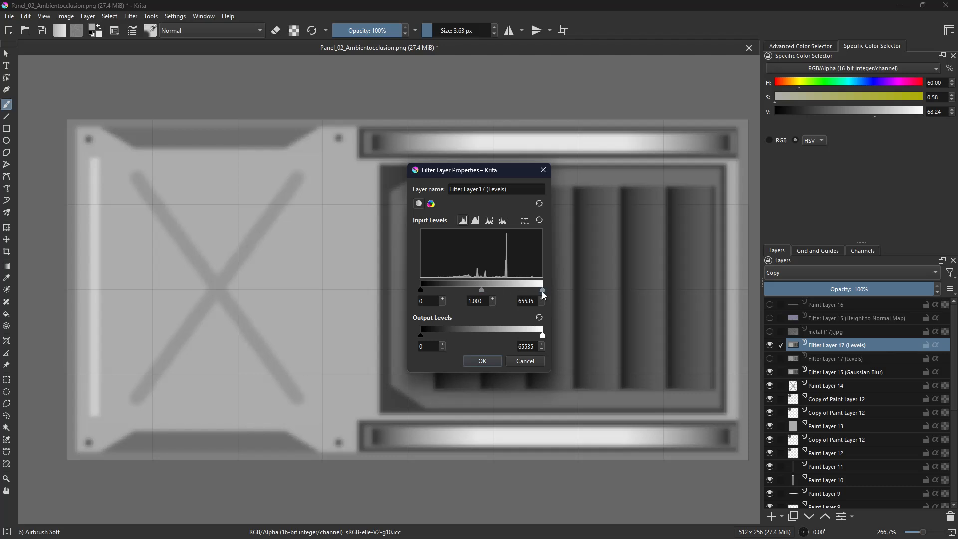
left_click_drag(541, 291, 536, 290)
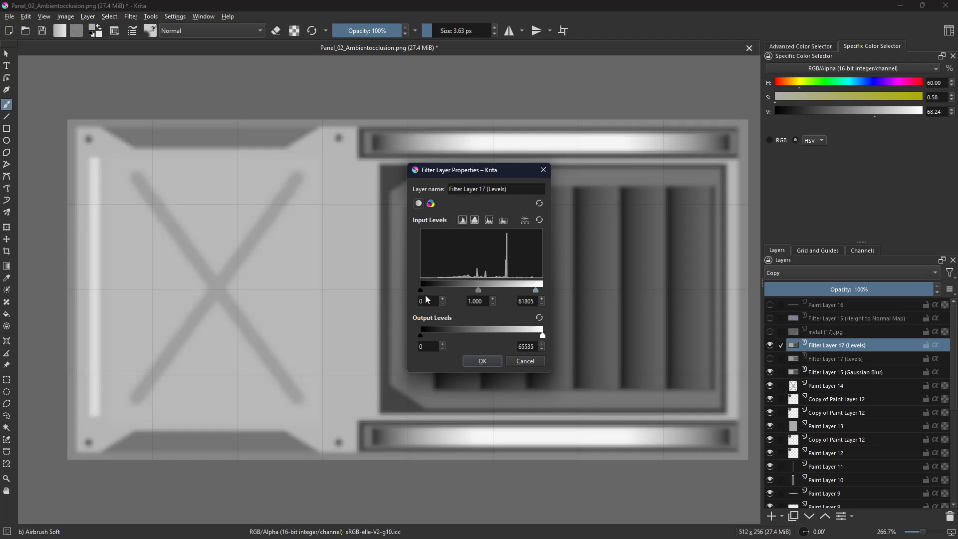
left_click_drag(423, 291, 435, 288)
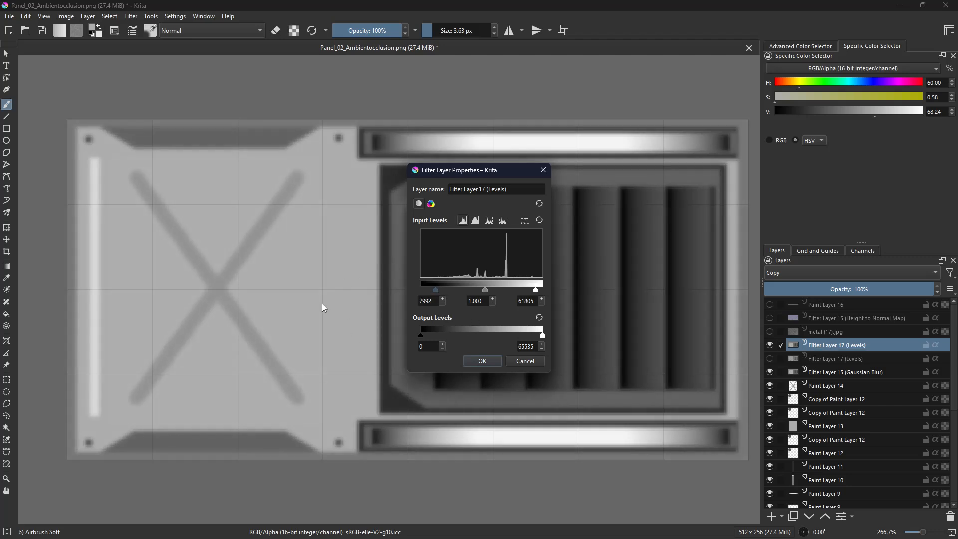
left_click(478, 363)
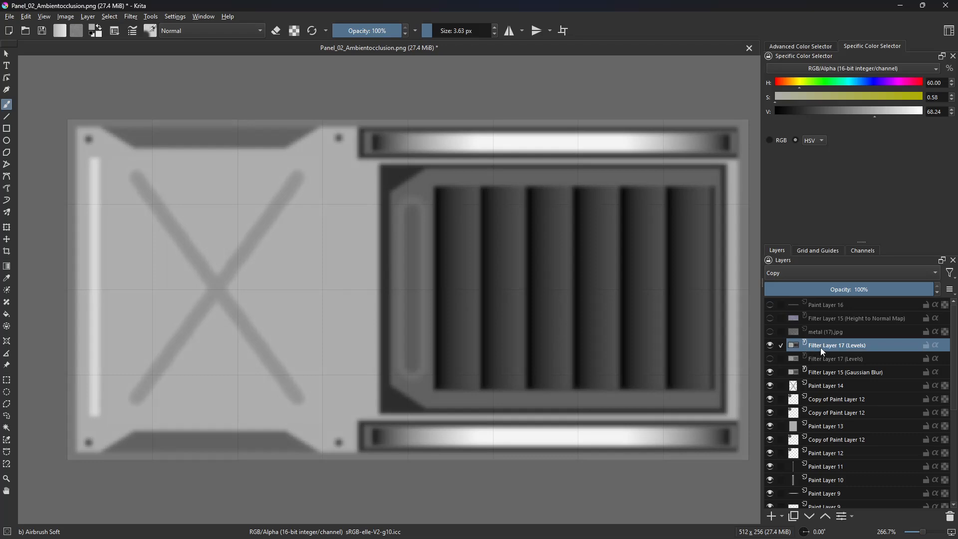
left_click_drag(819, 347, 822, 373)
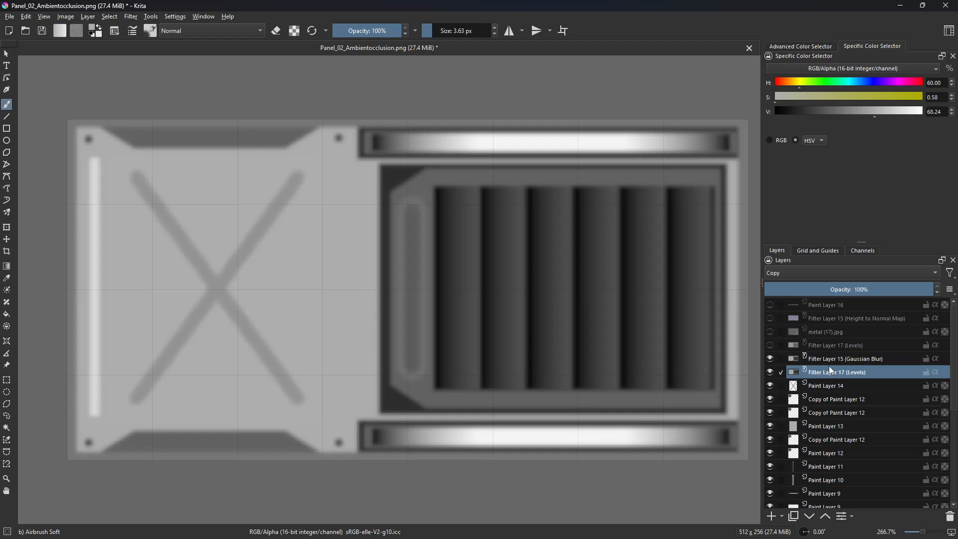
left_click_drag(828, 367, 825, 353)
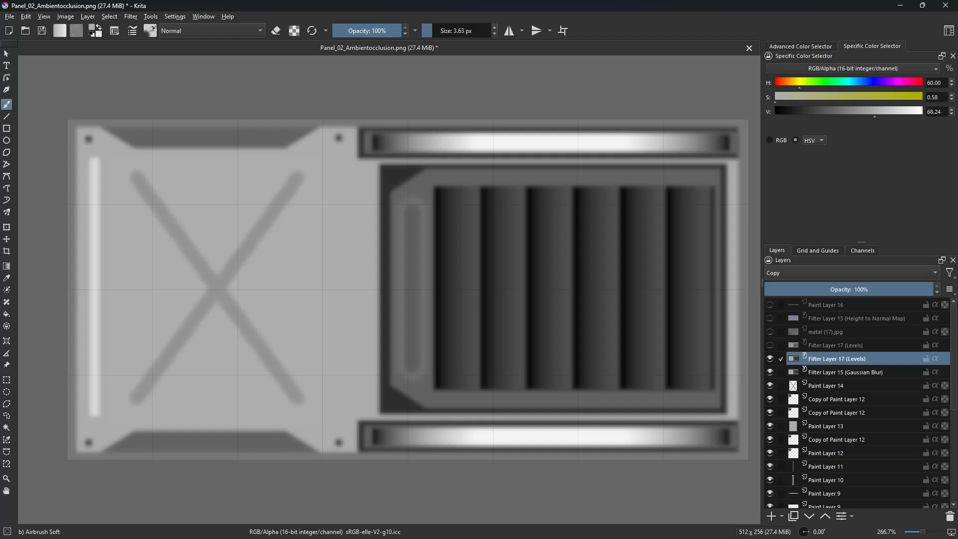
- Save the image as a PNG over the existing Panel_02_HeightMap file on the Desktop
key("ctrl+shift+s")
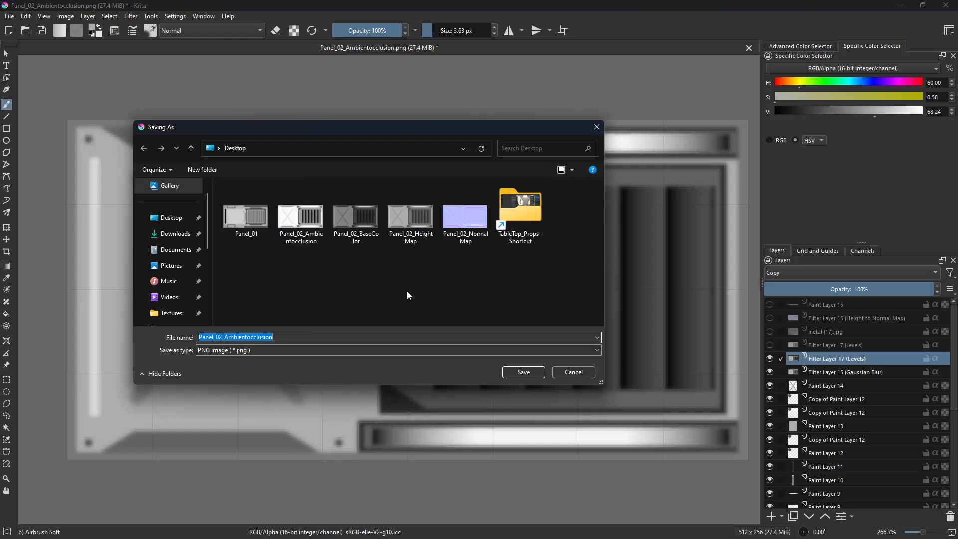
left_click(415, 220)
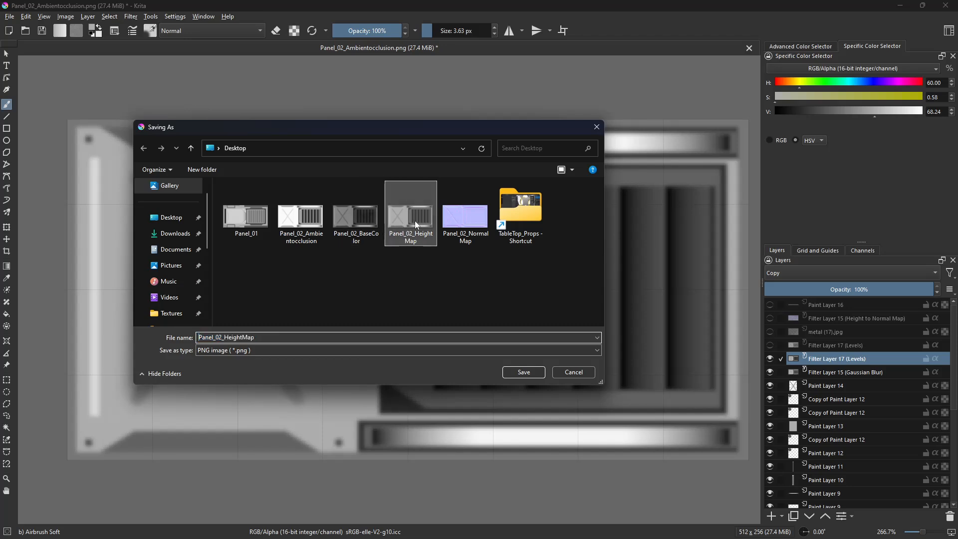
double_click(415, 224)
left_click(509, 277)
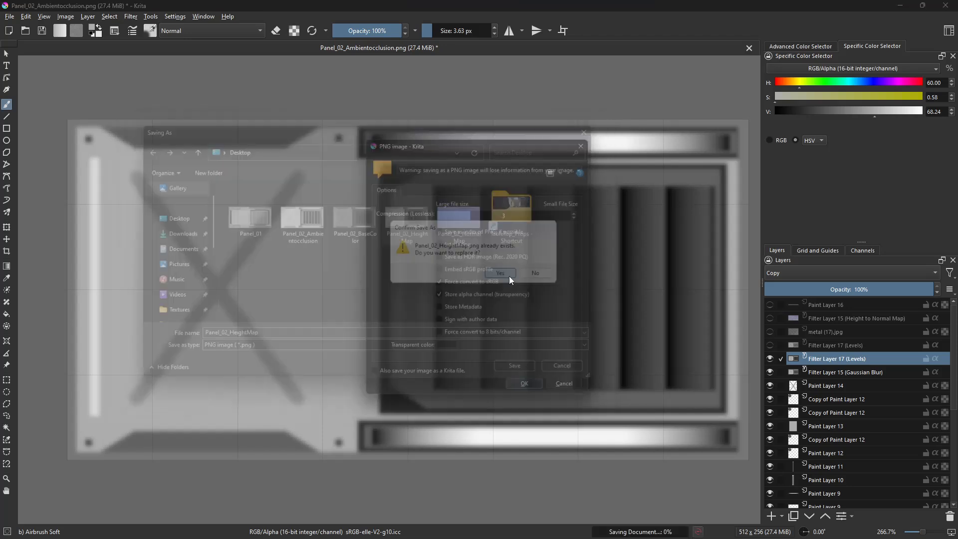
left_click(546, 393)
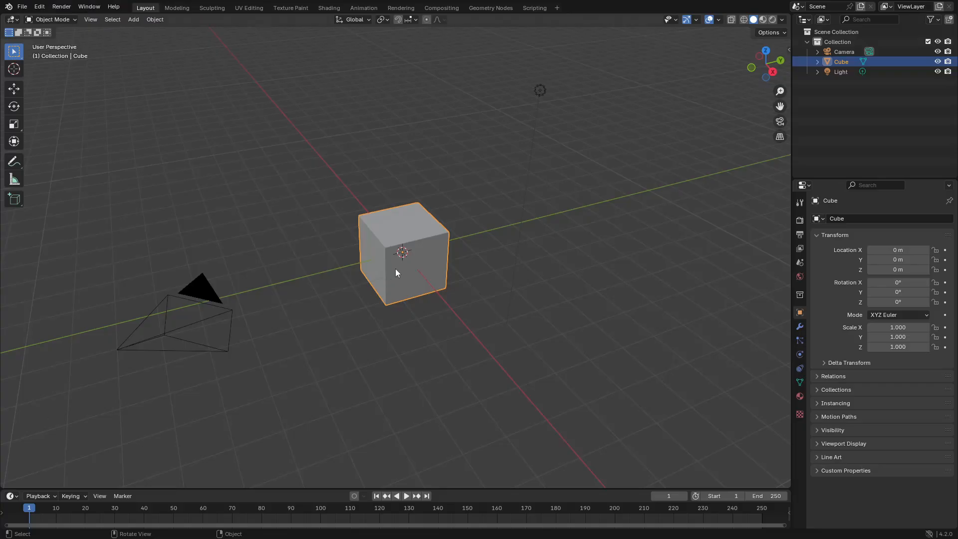
- Switch to Blender, delete all the default scene objects and add a mesh plane
key("a")
key("x")
left_click(403, 268)
key("shift+a")
mouse_move(451, 246)
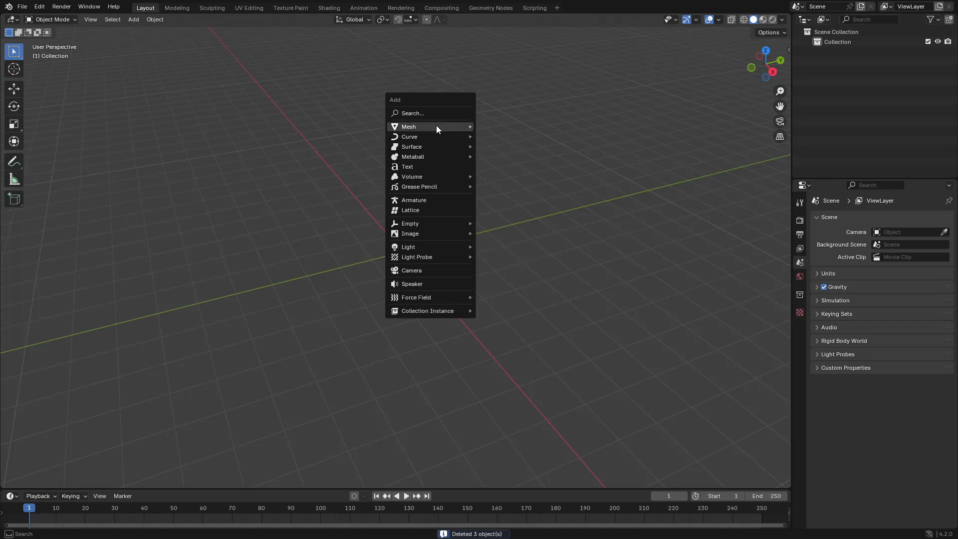
mouse_move(436, 126)
left_click(503, 129)
scroll(481, 200, "up", 4)
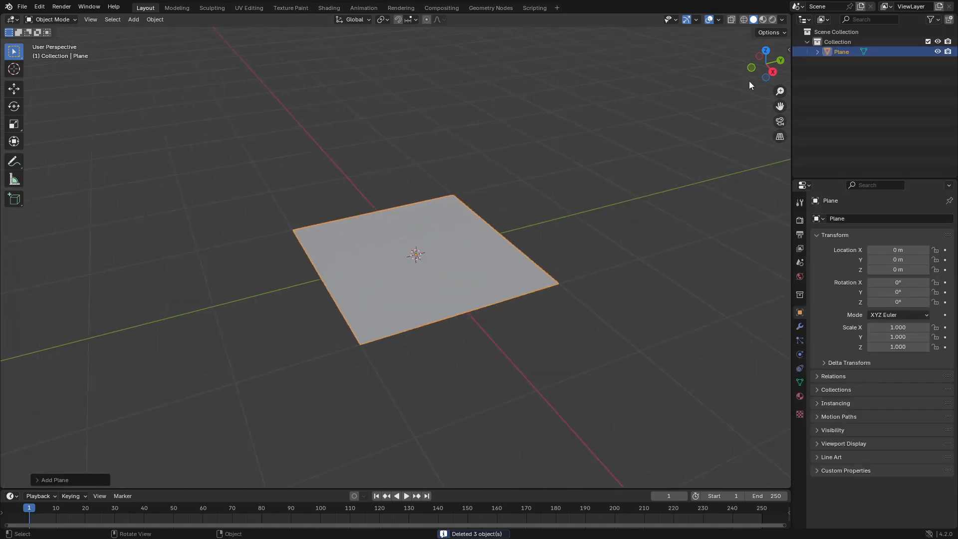
- Switch the viewport to rendered shading and add an area light raised about 1.61 m above the plane
left_click(772, 20)
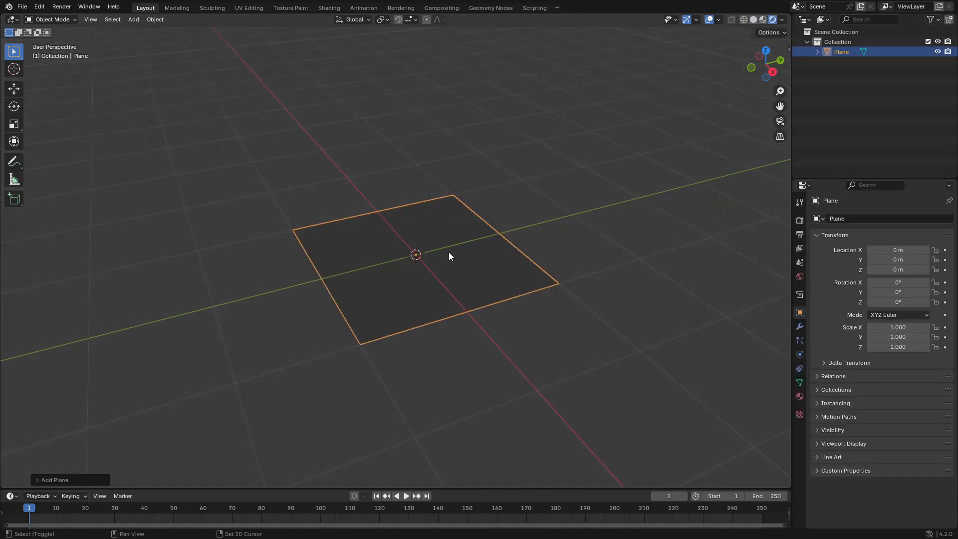
key("shift+a")
mouse_move(438, 372)
left_click(488, 405)
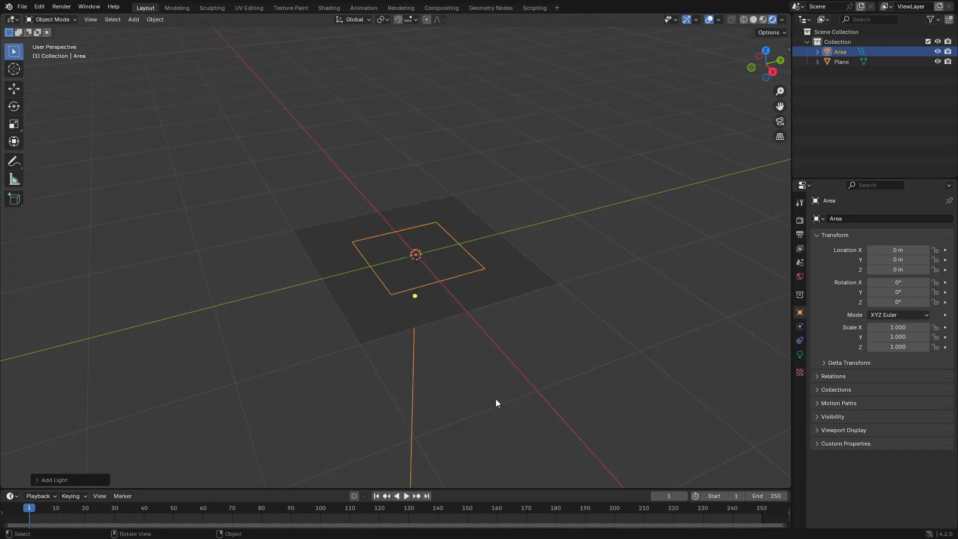
key("g")
key("z")
left_click(487, 228)
- Set the area light's power to about 36 W and move it about 1.62 m along the Y axis
right_click(442, 271)
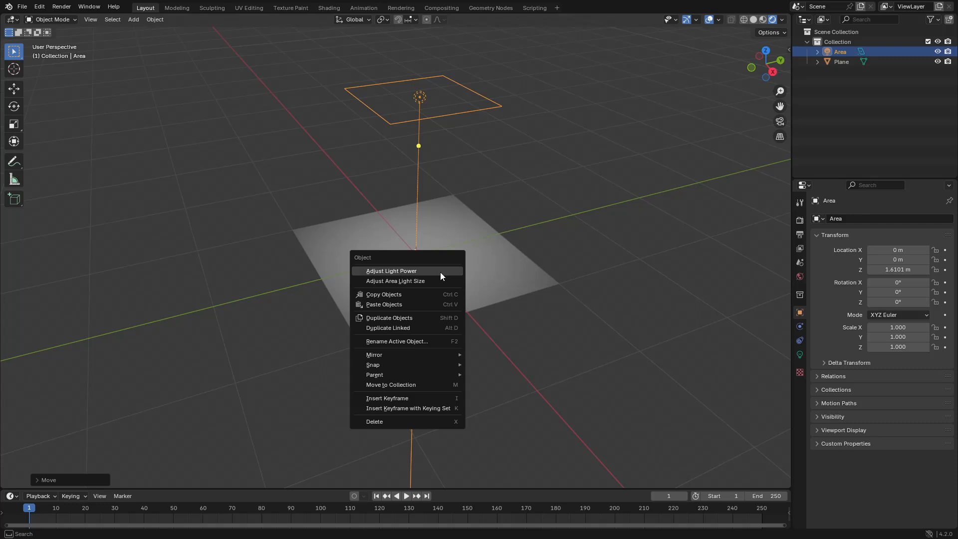
left_click(440, 271)
left_click(450, 274)
key("g")
key("y")
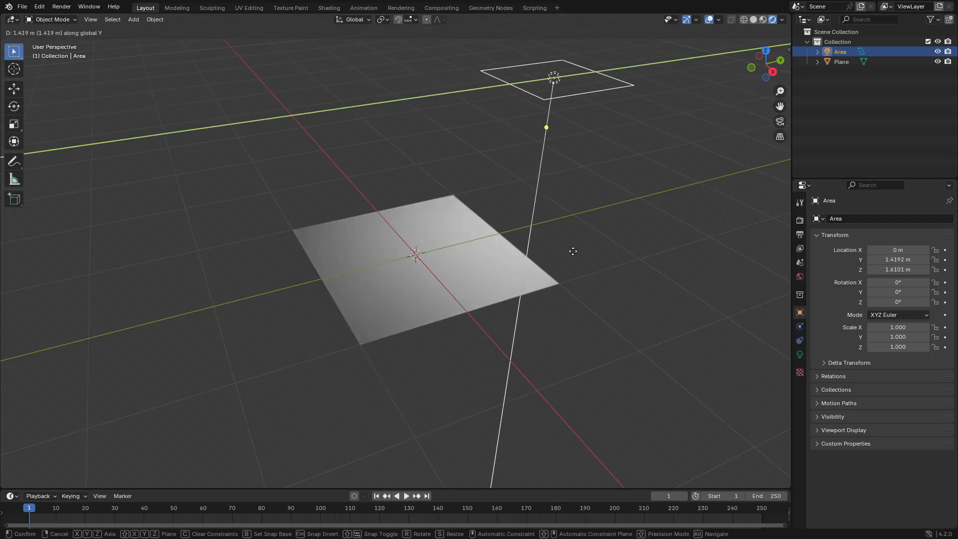
left_click(573, 251)
- Duplicate the area light to the plane's opposite side at about Y -1.35 m and rotate the copy about 22.4° around X
key("shift+d")
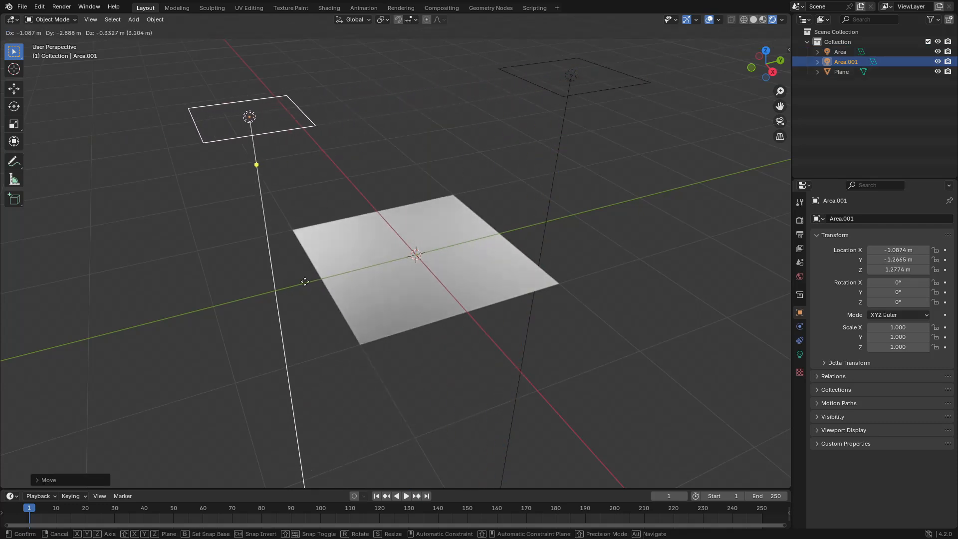
left_click(361, 304)
key("r")
key("x")
left_click(591, 109)
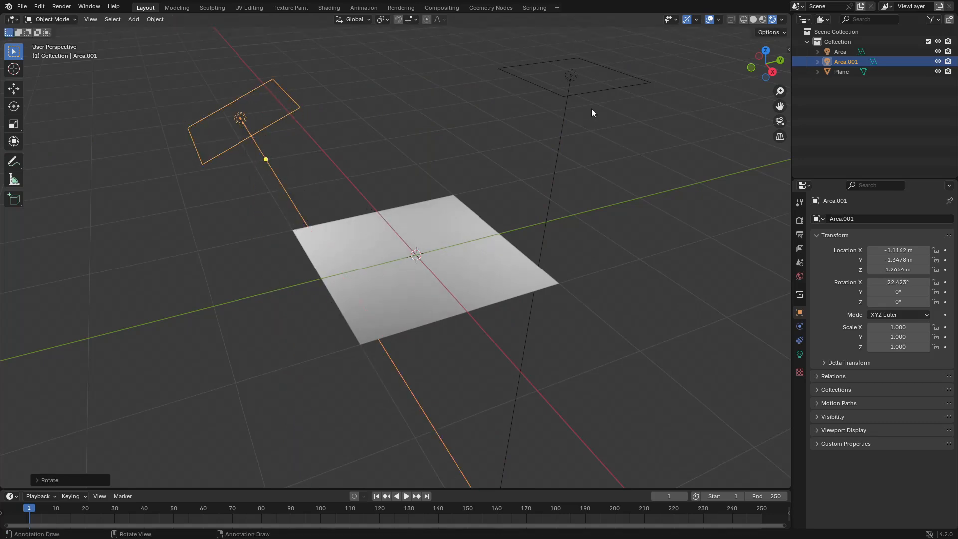
- Rotate the original area light about -14.9° around X to tilt it towards the plane
left_click(591, 108)
key("r")
key("x")
left_click(577, 248)
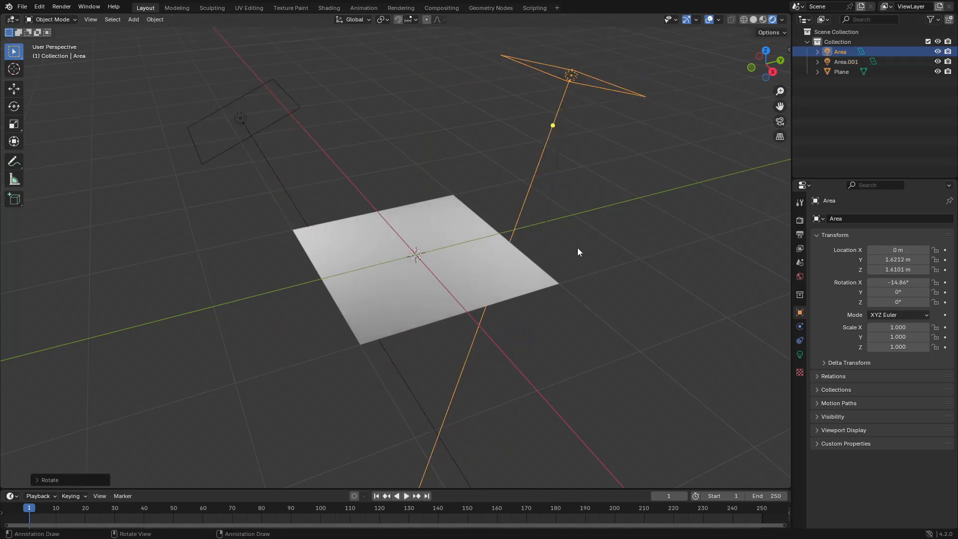
- Tint the original area light pale blue and the duplicate orange with hue 0.039 and saturation 0.979
left_click(799, 355)
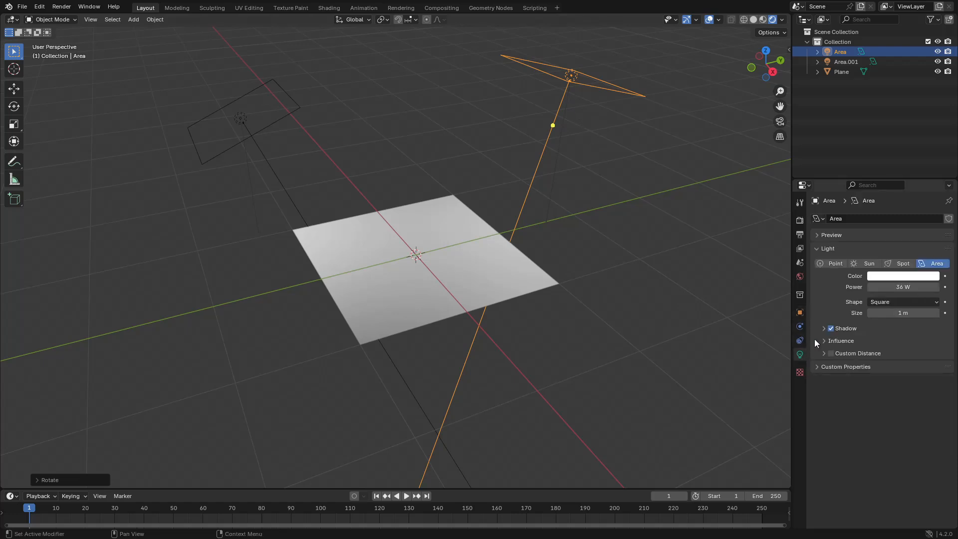
left_click(903, 277)
left_click(888, 168)
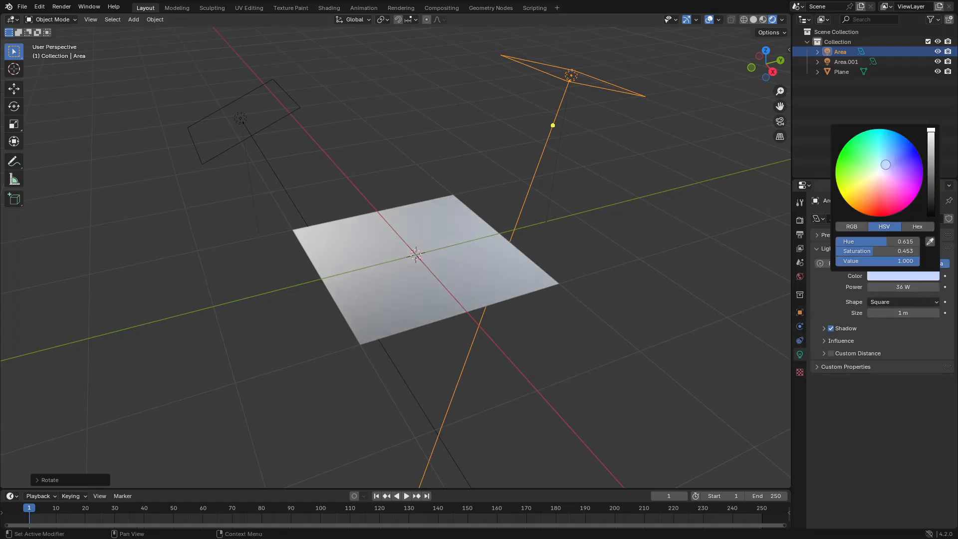
left_click(295, 112)
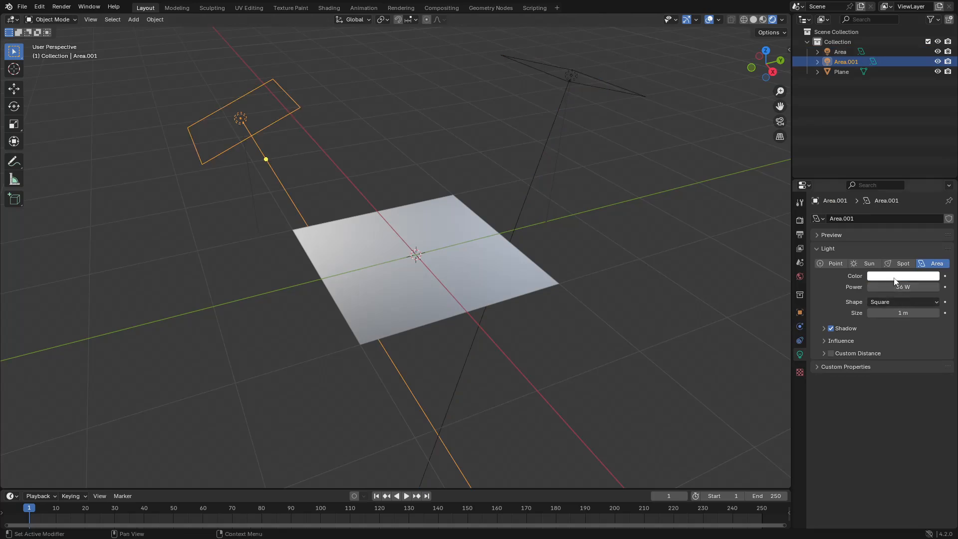
left_click(895, 281)
left_click_drag(876, 207, 862, 206)
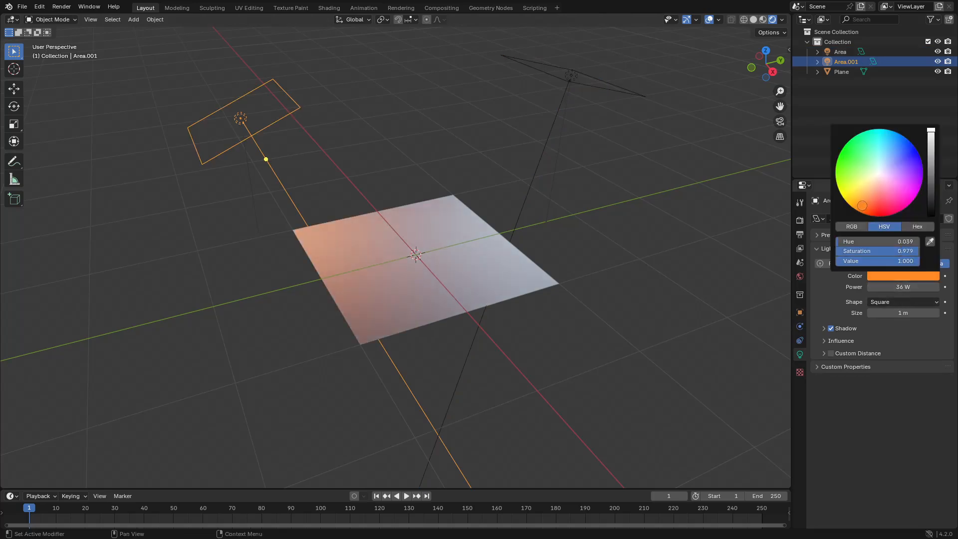
- Deepen the original area light's blue to about hue 0.601 and saturation 0.667
left_click(538, 176)
left_click(898, 276)
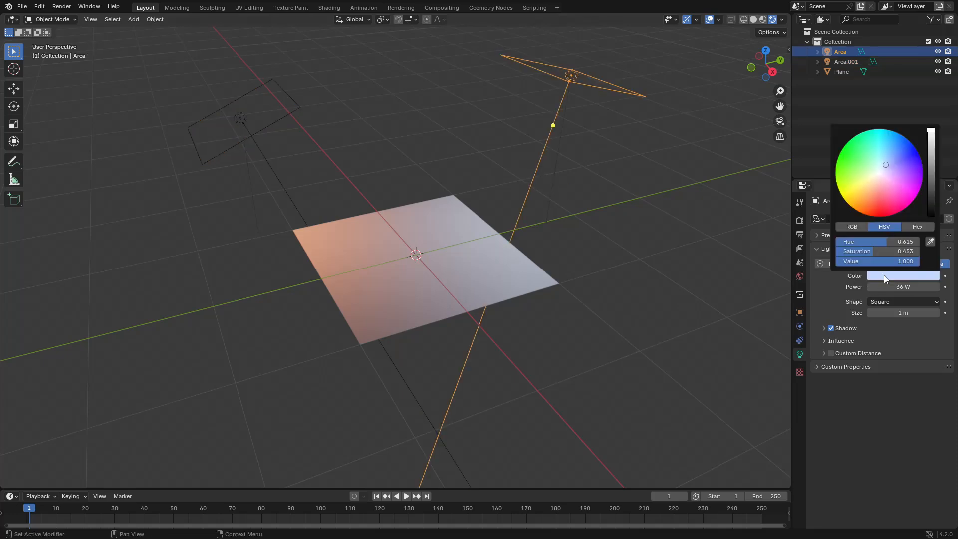
left_click(887, 155)
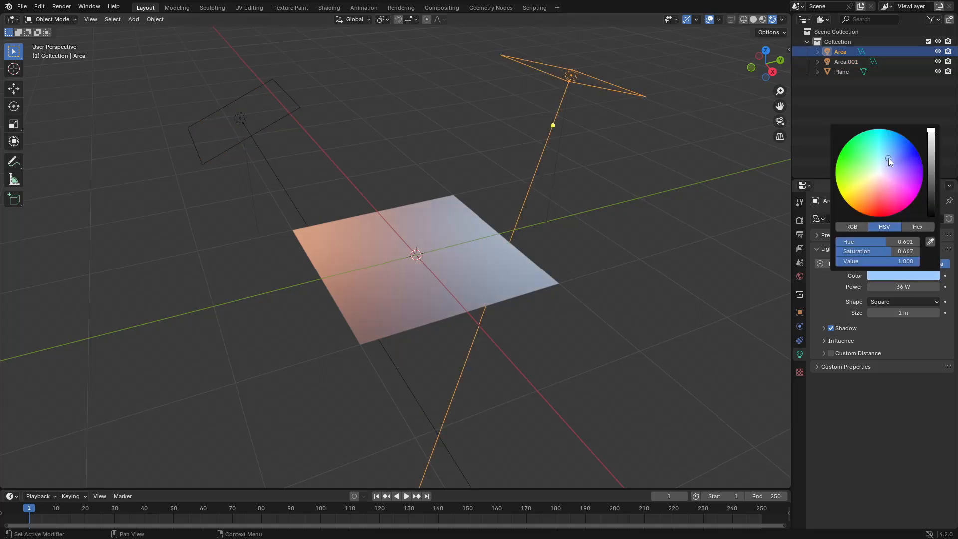
left_click(632, 222)
scroll(574, 232, "up", 1)
left_click_drag(513, 227, 506, 267)
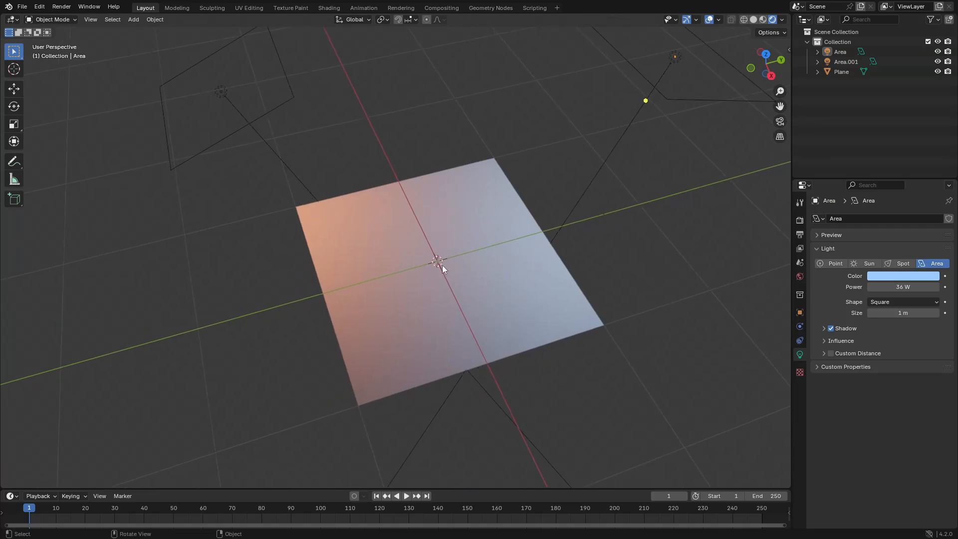
- Select the plane and switch to the Shading workspace to work on its material
left_click(441, 266)
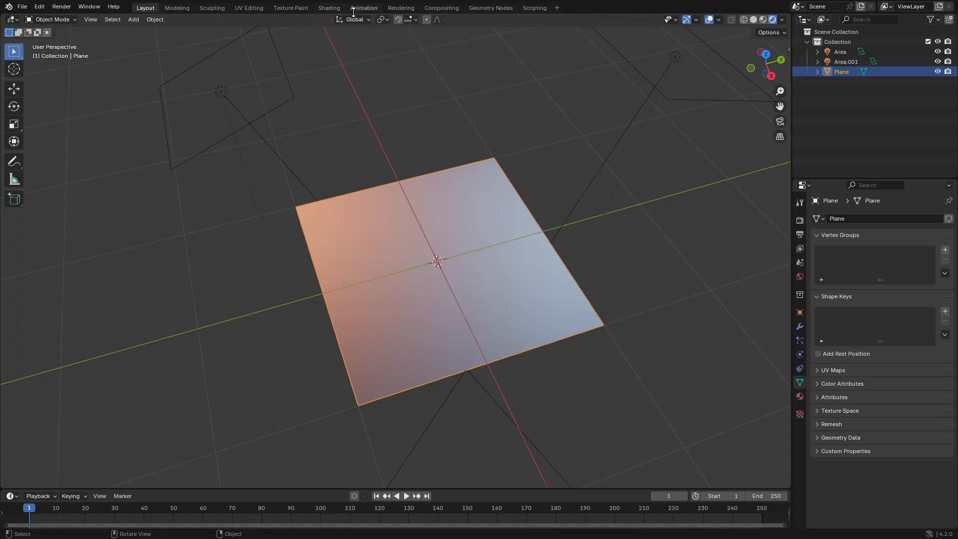
left_click(328, 8)
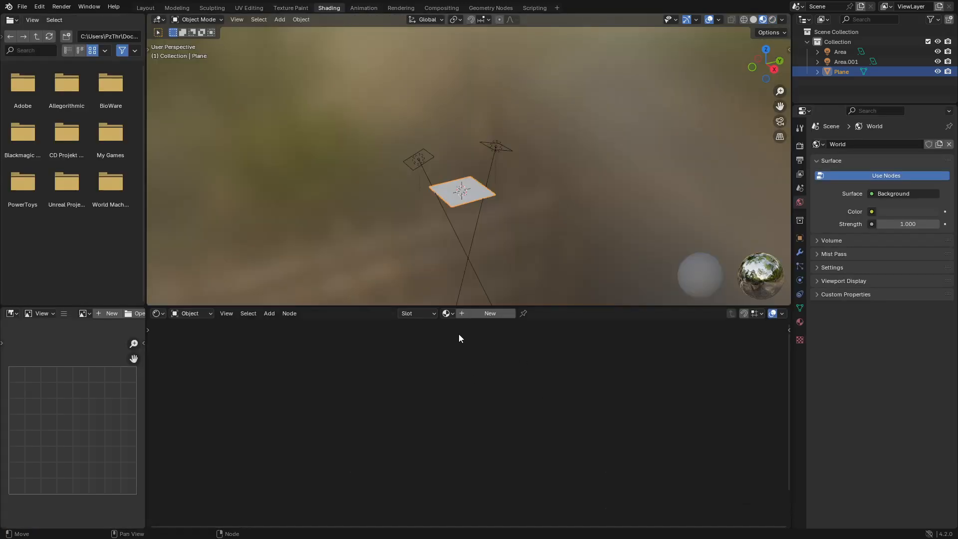
scroll(486, 209, "up", 3)
left_click_drag(494, 214, 508, 178)
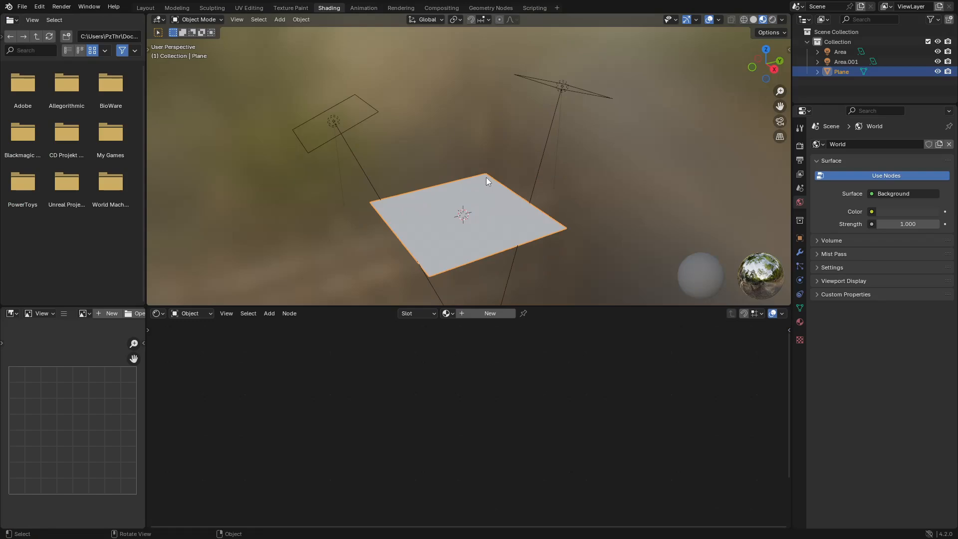
- Check the plane's UV layout in the UV Editing workspace with its mesh in Edit Mode
left_click(249, 8)
key("Tab")
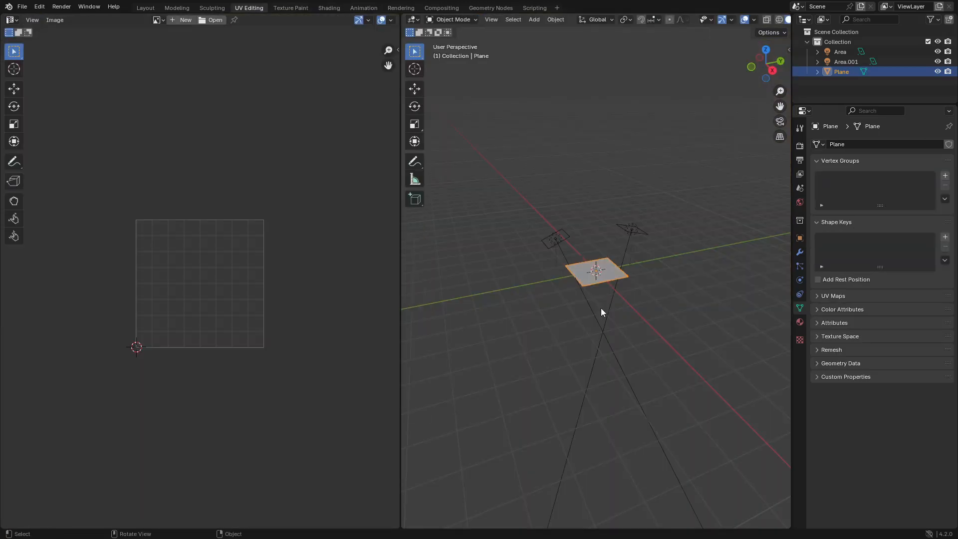
key("Tab")
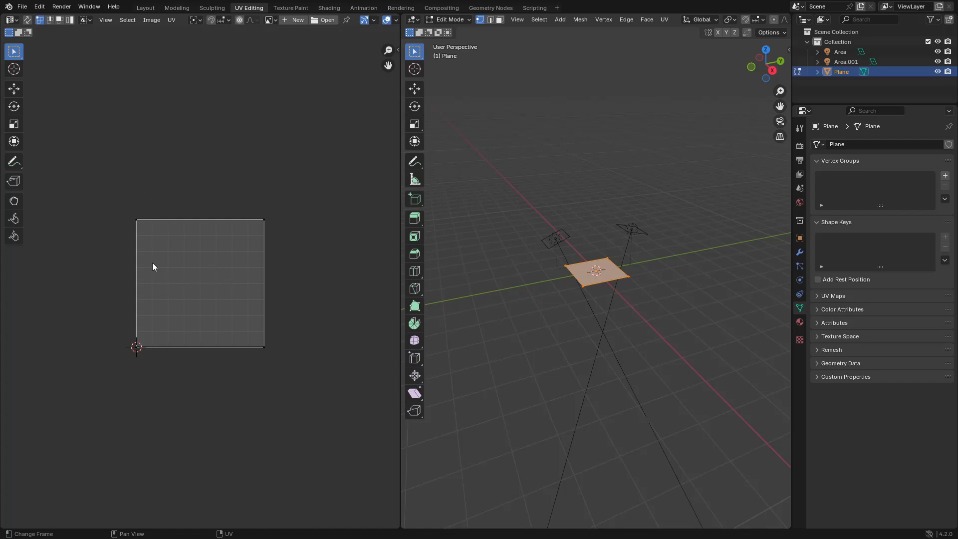
- Return to the Shading workspace and create a new material for the plane
left_click(329, 8)
left_click_drag(500, 296, 492, 159)
left_click(490, 314)
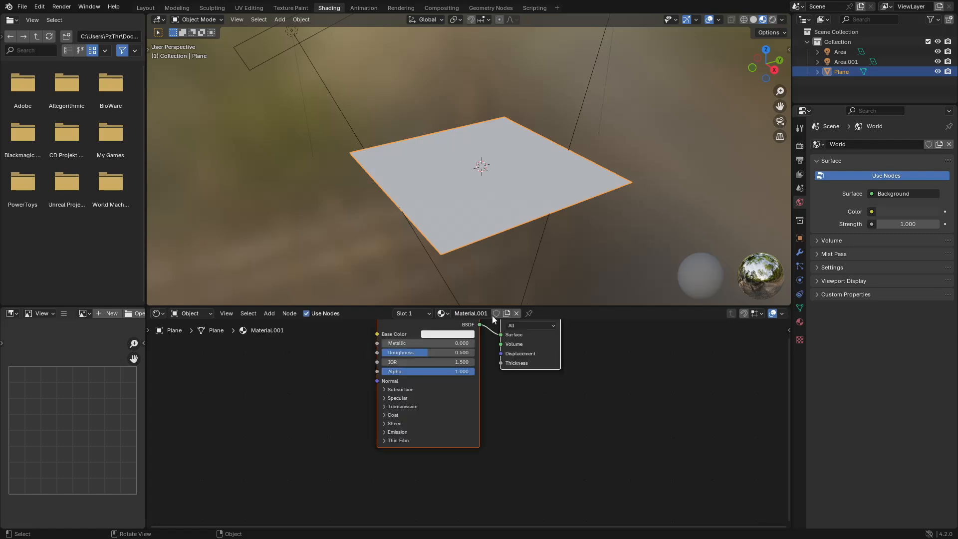
left_click_drag(535, 431, 633, 470)
scroll(494, 390, "up", 2)
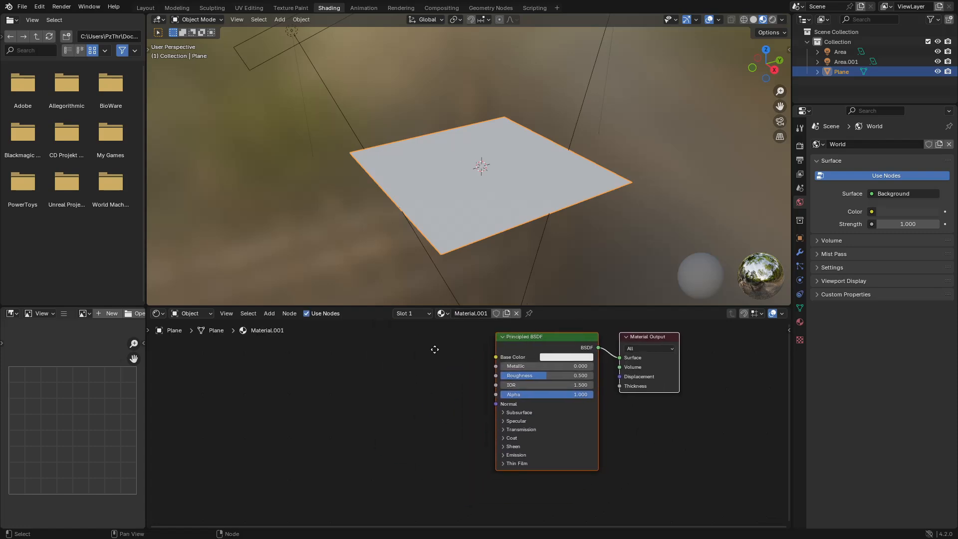
- Add a Normal Map node to the left of the Principled BSDF node
key("shift+a")
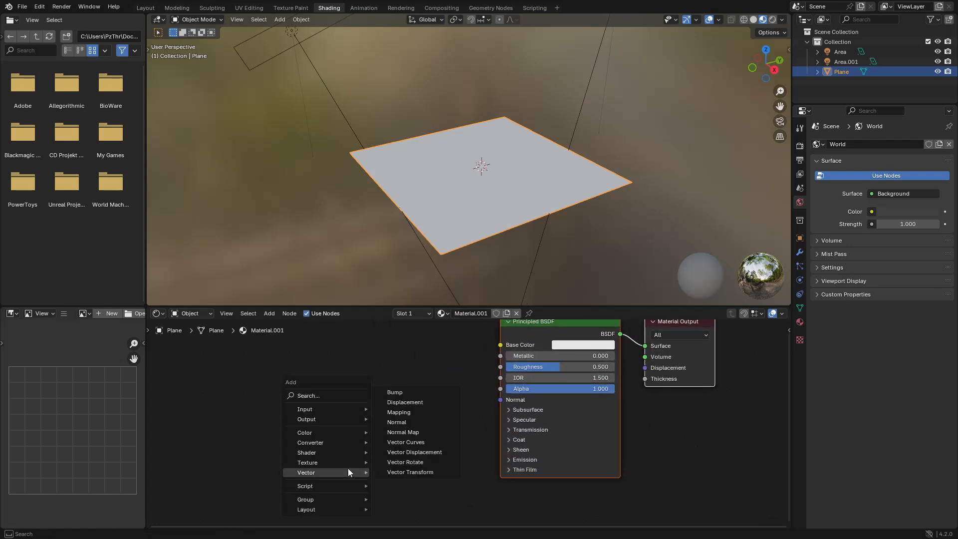
left_click(422, 430)
left_click(378, 355)
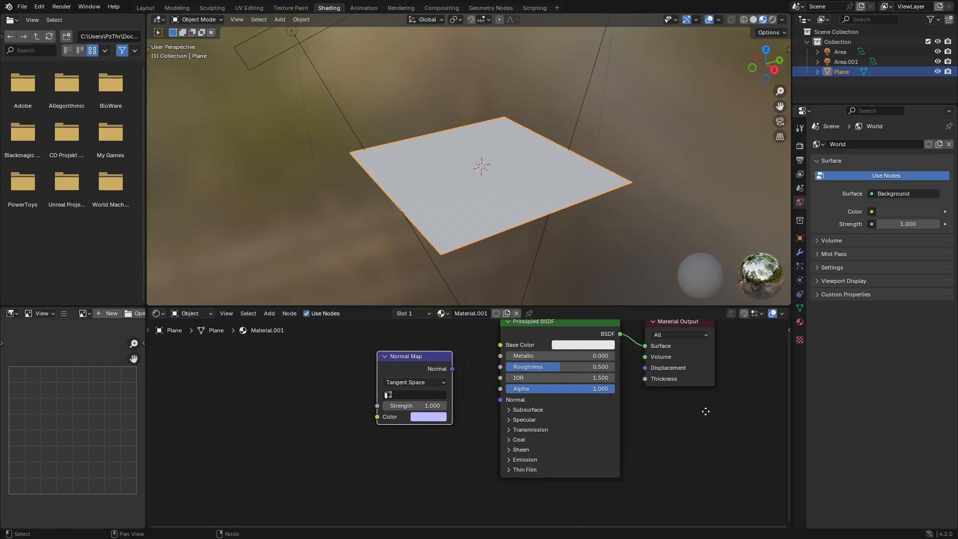
- Add a Displacement node to the right of the Principled BSDF and move the Material Output farther out to make room
left_click_drag(706, 412, 572, 439)
key("shift+a")
mouse_move(572, 439)
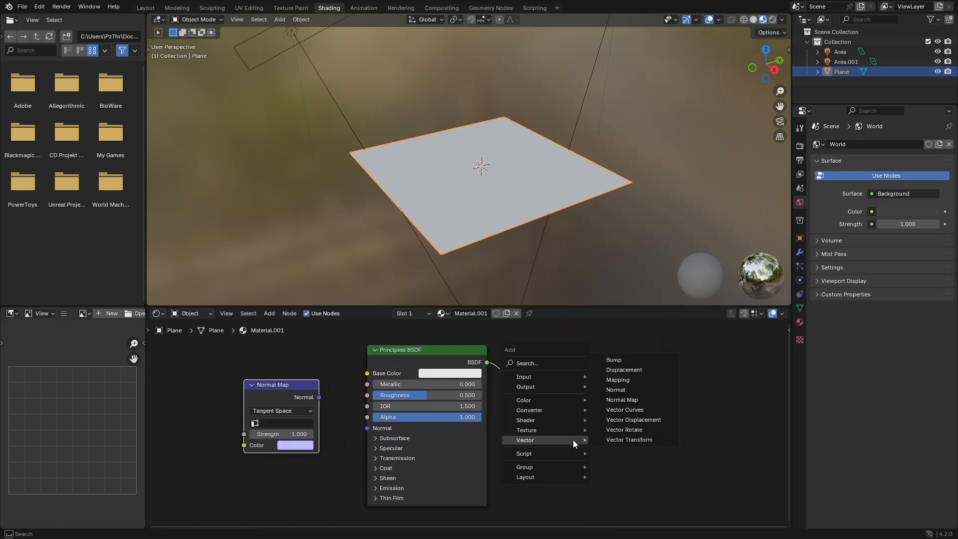
left_click(640, 370)
left_click(641, 369)
left_click_drag(559, 356, 751, 356)
left_click_drag(638, 444, 640, 438)
left_click_drag(509, 423, 682, 422)
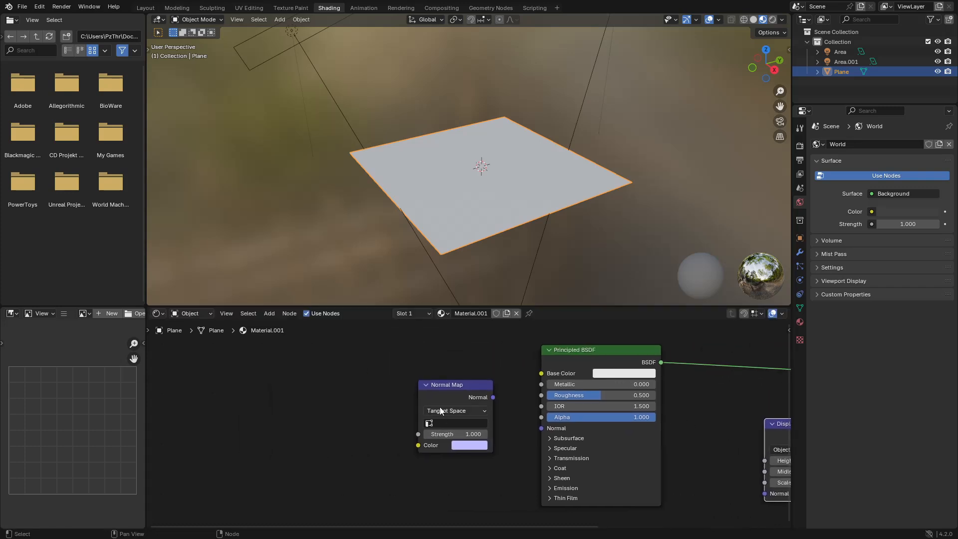
- Shift the Normal Map node slightly left and add an Image Texture node to its left
mouse_move(443, 387)
left_mouse_down()
mouse_move(415, 392)
mouse_move(426, 385)
left_mouse_up()
key("shift+a")
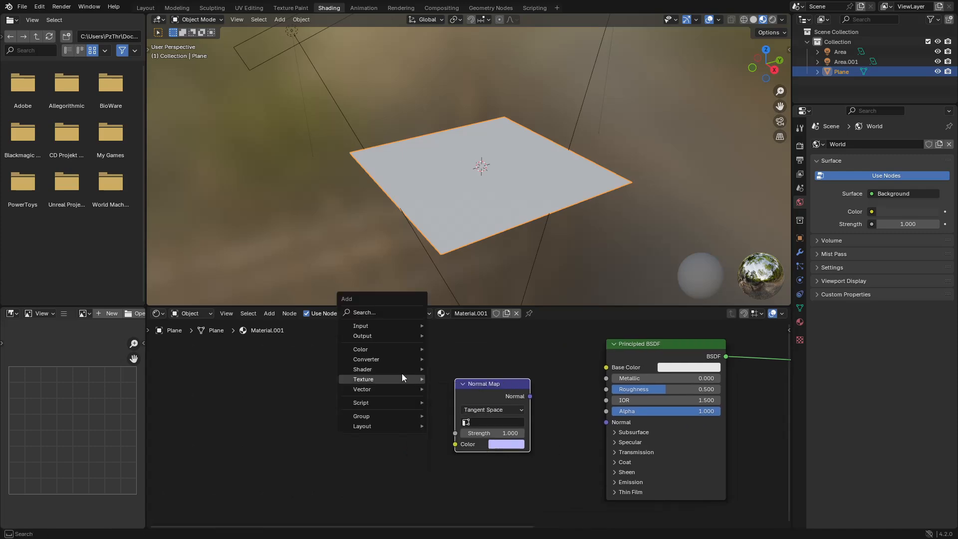
mouse_move(409, 379)
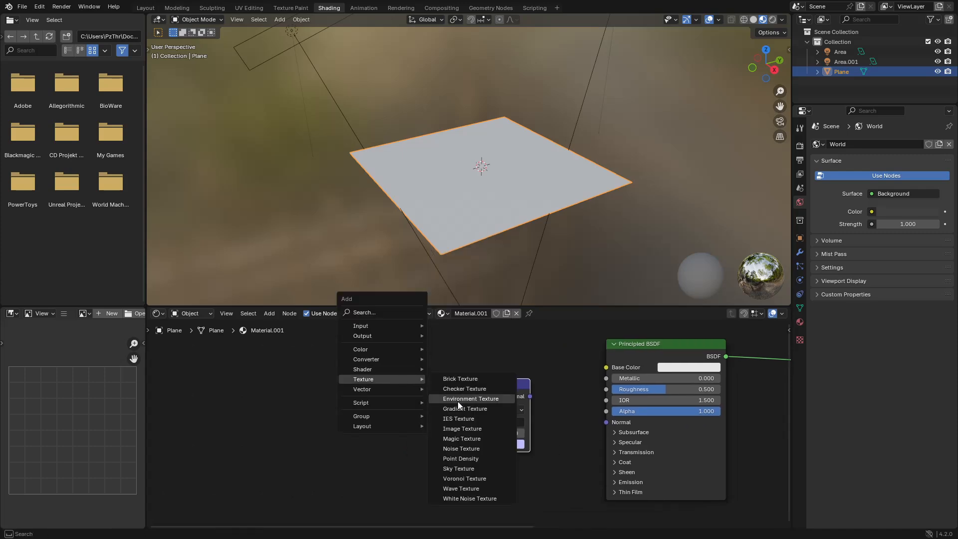
left_click(489, 430)
left_click(276, 381)
- Add a second Image Texture node below the Principled BSDF, to the left of the Displacement node
scroll(509, 444, "down", 1)
left_click_drag(509, 446, 441, 347)
key("shift+a")
mouse_move(570, 435)
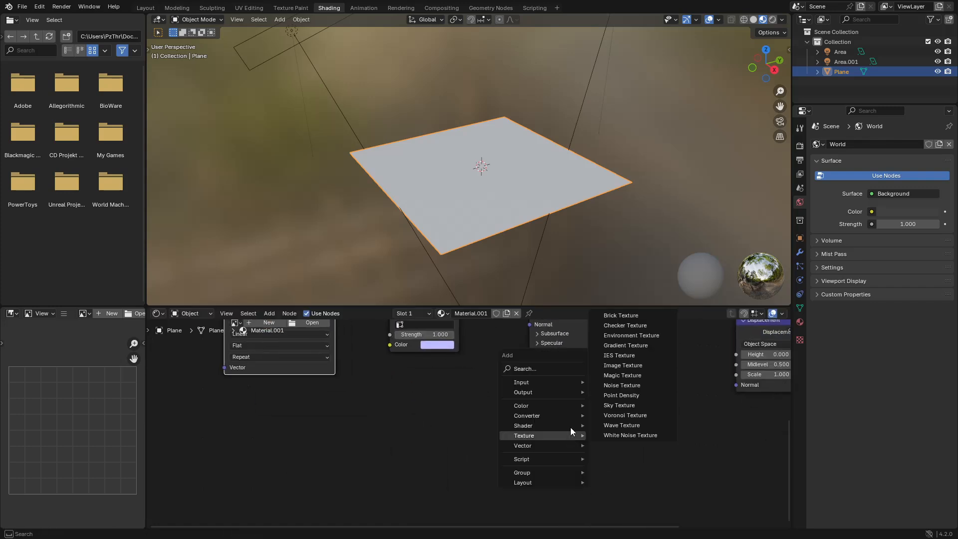
left_click(638, 366)
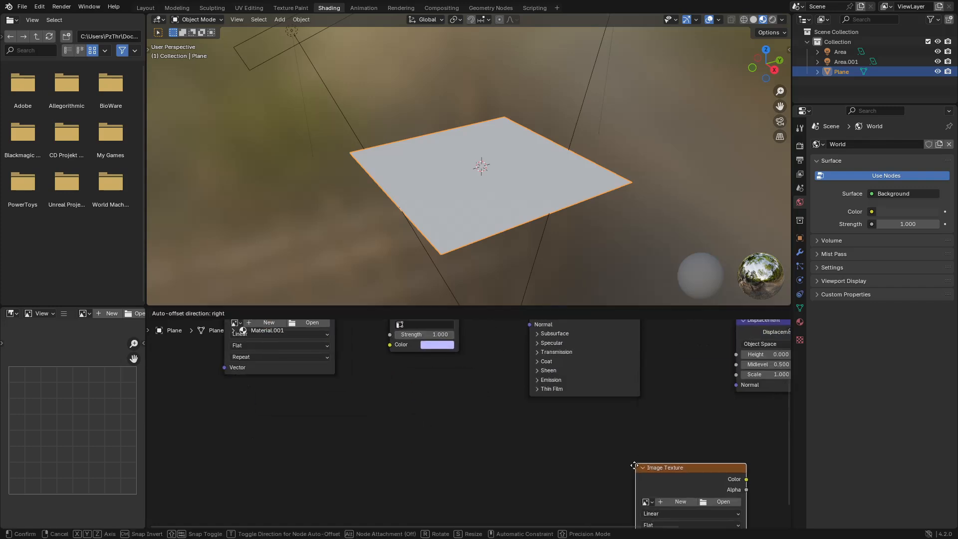
left_click(575, 437)
left_click_drag(428, 391, 442, 461)
scroll(456, 418, "up", 1)
left_click_drag(455, 418, 496, 480)
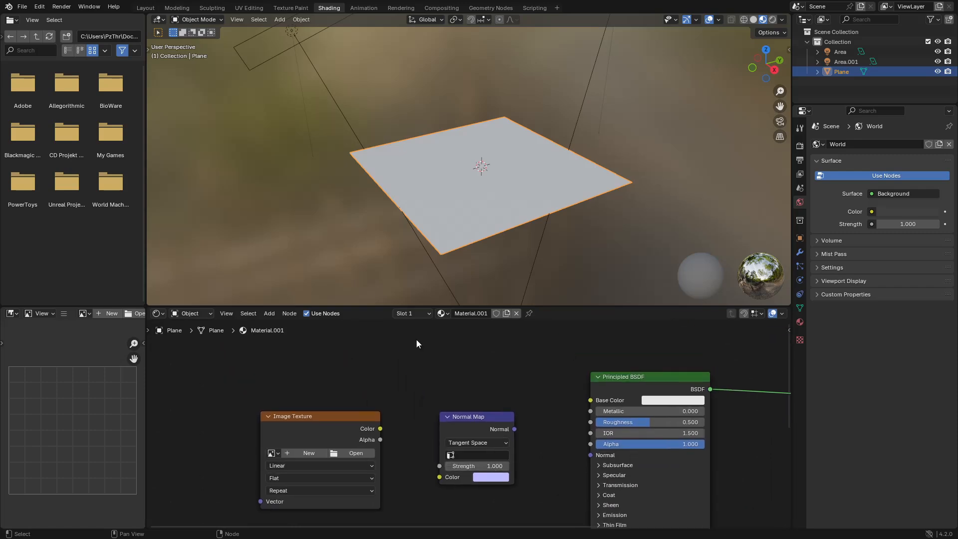
- Add a third Image Texture node above the one beside the Normal Map node
key("shift+a")
mouse_move(412, 342)
left_click(496, 394)
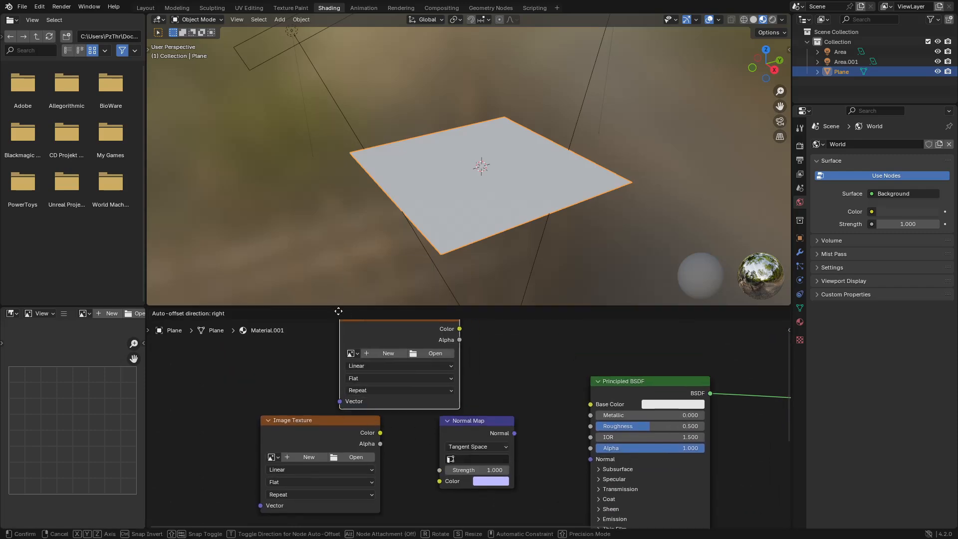
left_click(316, 337)
left_click_drag(434, 396, 440, 320)
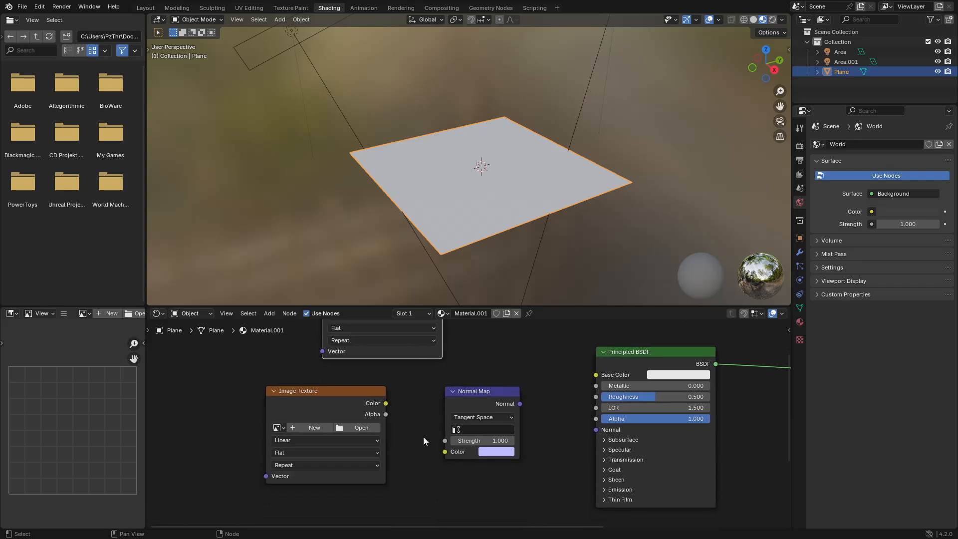
- Load Panel_02_NormalMap.png from the Desktop into the Image Texture node beside the Normal Map node
scroll(423, 436, "up", 2)
left_click_drag(425, 415, 383, 430)
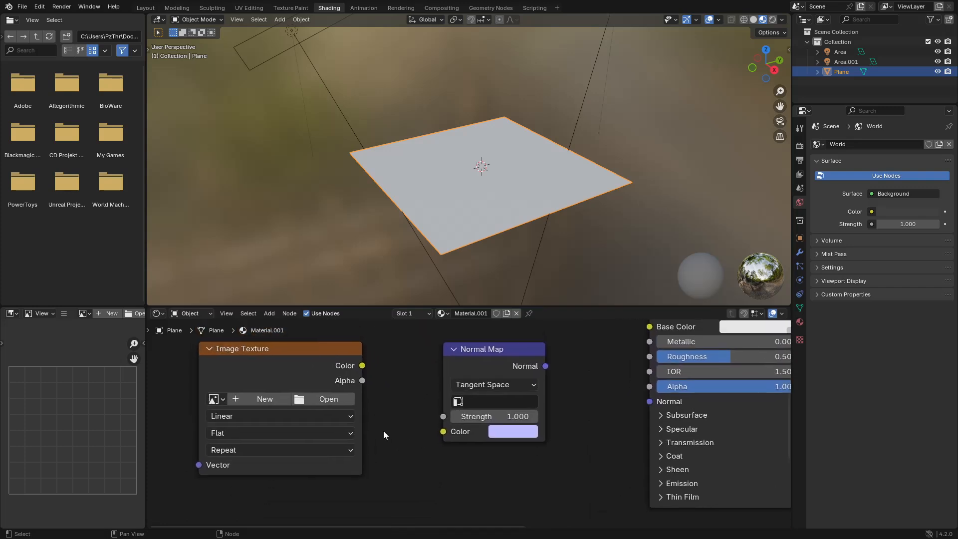
left_click(316, 397)
left_click(246, 187)
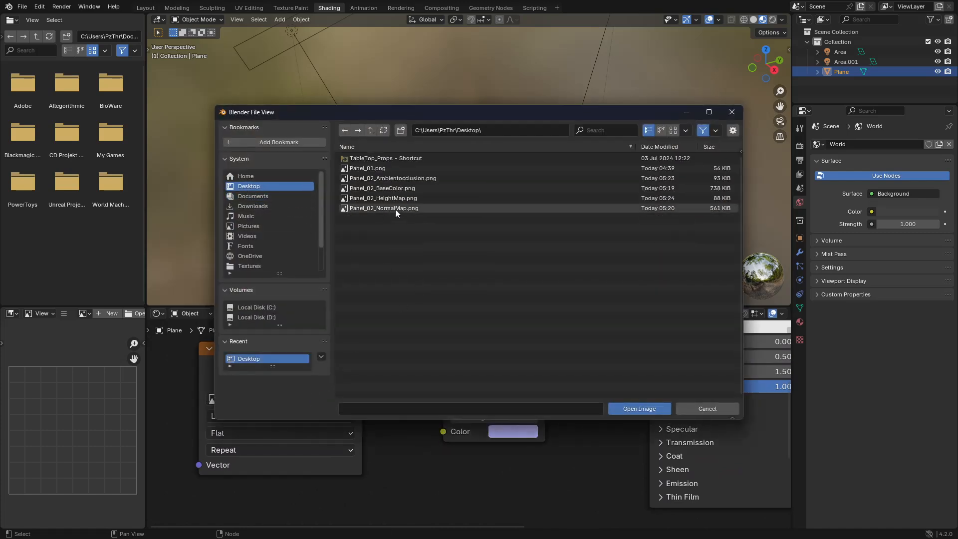
double_click(420, 208)
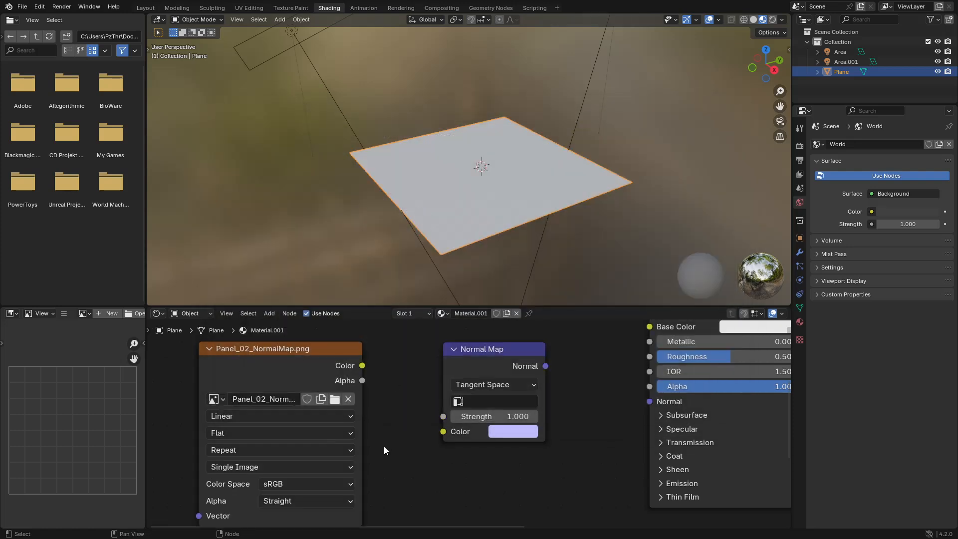
- Connect the normal map image's Color to the Normal Map node and its Normal output to the Principled BSDF's Normal input
mouse_move(384, 446)
left_mouse_down()
mouse_move(409, 433)
mouse_move(402, 444)
left_mouse_up()
left_click_drag(382, 362, 517, 400)
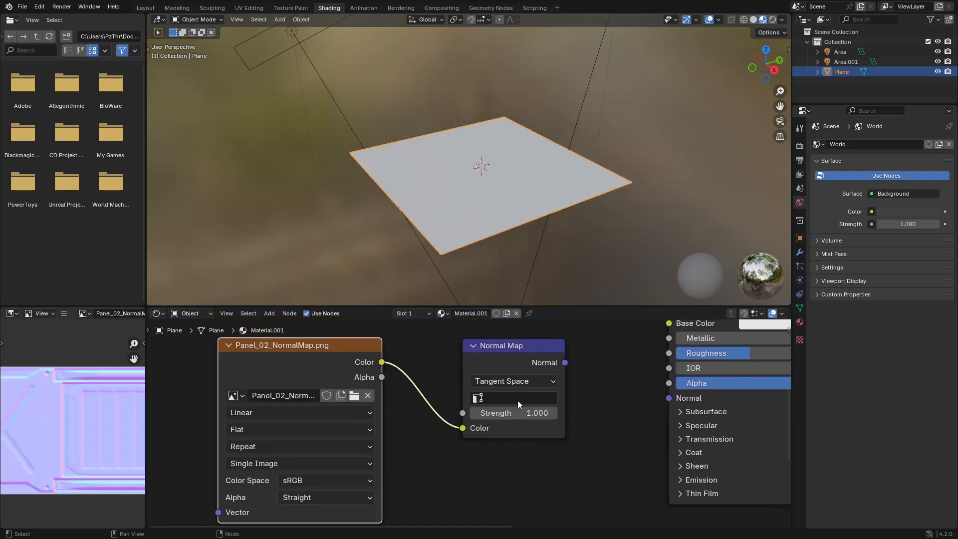
left_click_drag(564, 363, 668, 398)
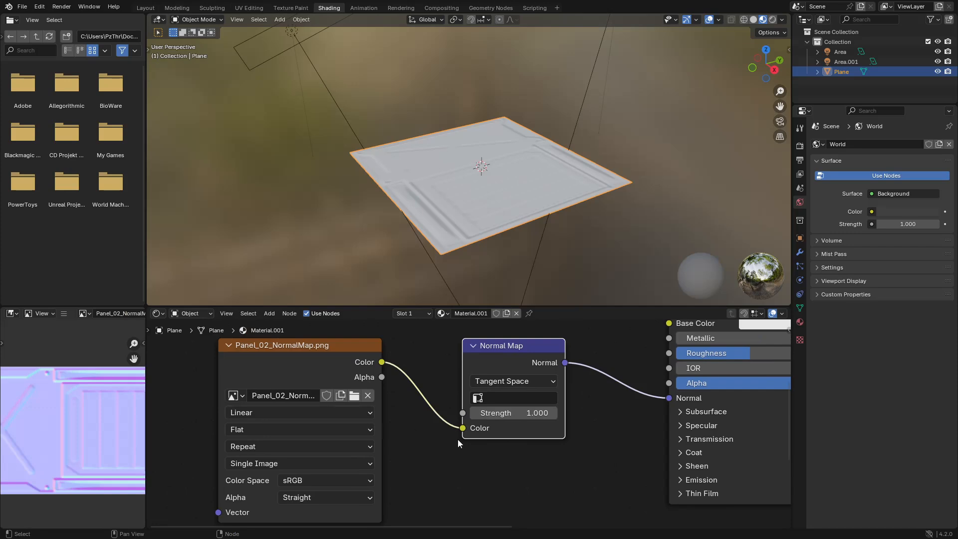
- Set the Principled BSDF's Metallic value to 1.000
scroll(469, 197, "up", 2)
left_click_drag(467, 194, 495, 216)
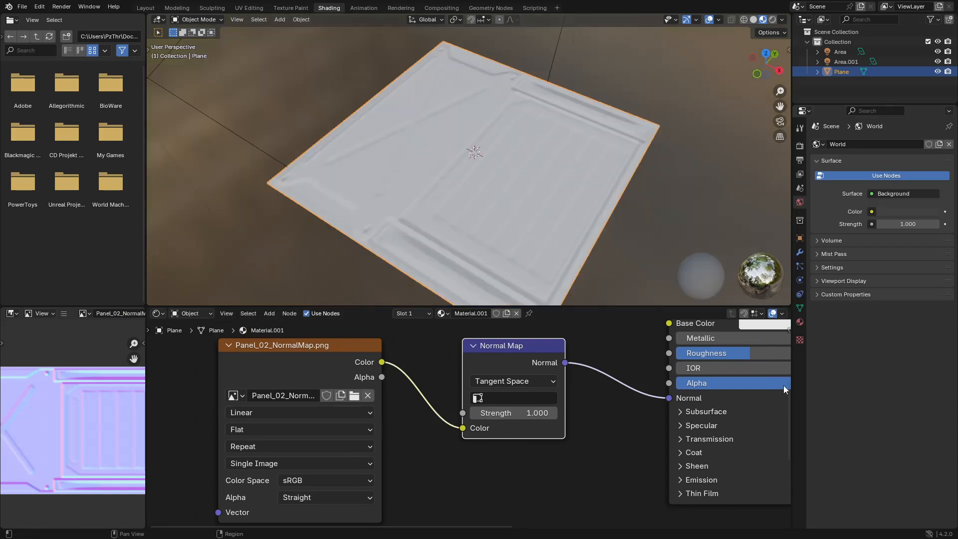
scroll(699, 371, "up", 4)
left_click_drag(691, 374, 509, 466)
left_click_drag(644, 401, 772, 399)
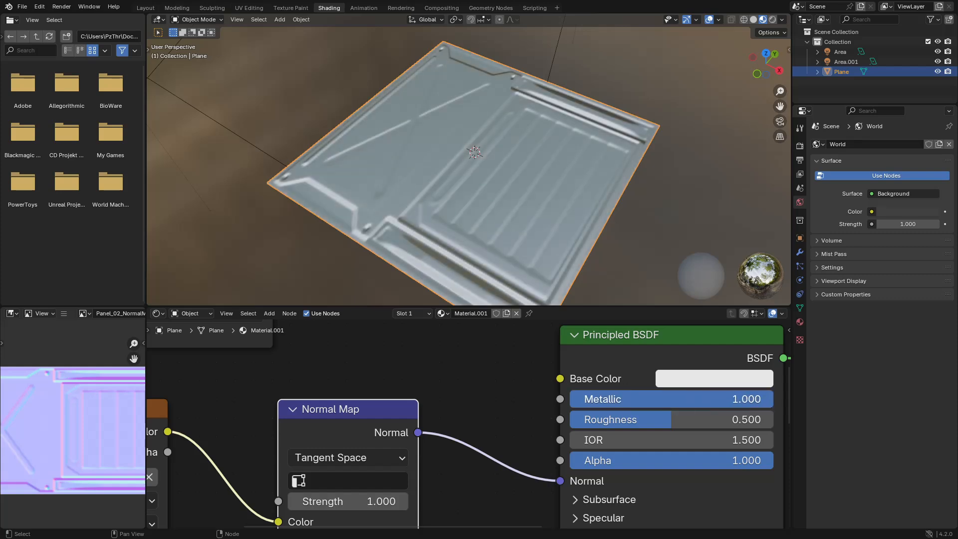
- Stretch the plane's mesh along the global X axis in Edit Mode into a wide rectangle and return to Object Mode
left_click_drag(534, 196, 475, 208)
key("Tab")
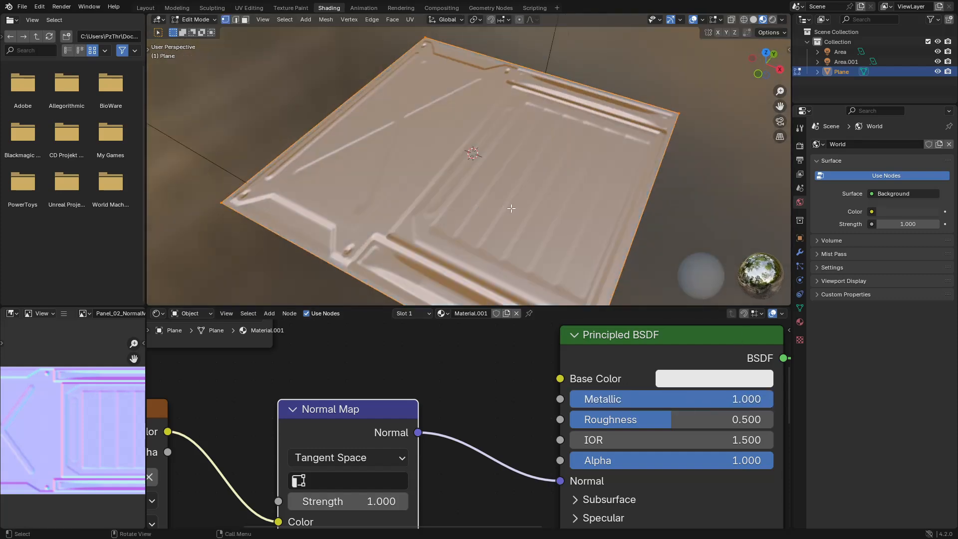
key("s")
key("x")
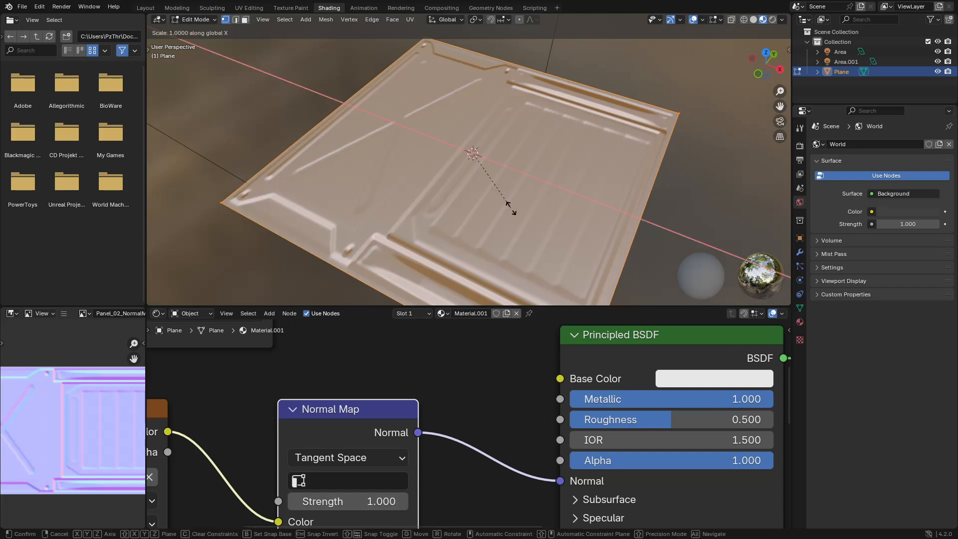
left_click(532, 189)
key("Tab")
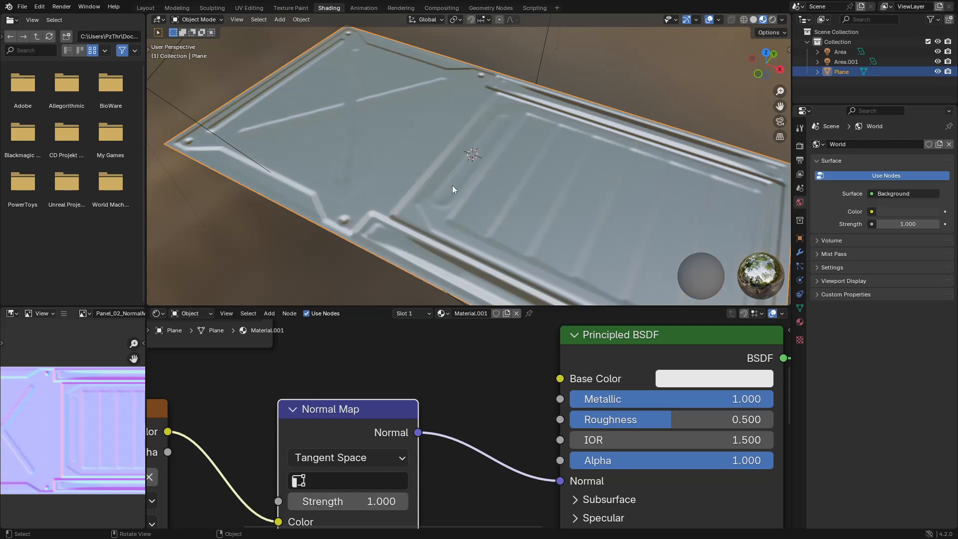
- Deselect the plane and set the Normal Map node's Strength to 2, inspecting the panel relief up close
scroll(453, 187, "down", 2)
key("alt+a")
scroll(431, 169, "up", 2)
left_click_drag(430, 171, 525, 198)
scroll(534, 214, "up", 2)
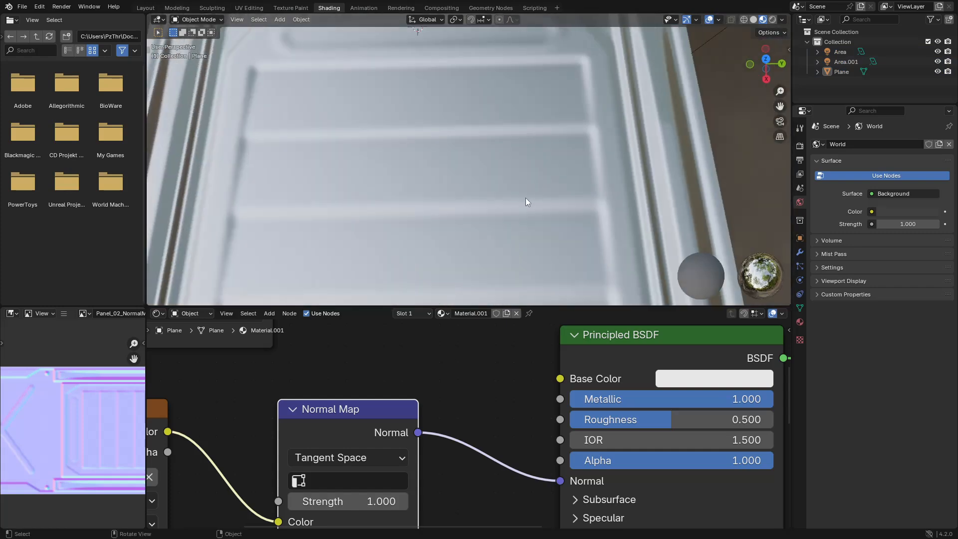
left_click(380, 495)
type("2")
key("Return")
left_click_drag(430, 191, 505, 197)
scroll(580, 193, "up", 2)
scroll(475, 169, "down", 3)
- Try the Non-Color colour space on the Panel_02_NormalMap.png texture and switch it back to sRGB
left_click_drag(465, 412, 700, 351)
scroll(479, 425, "down", 2)
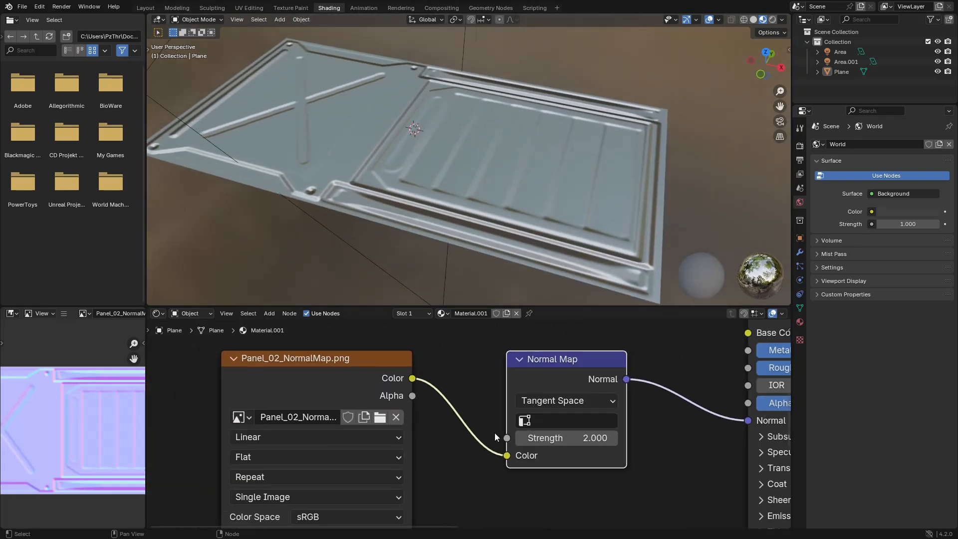
left_click_drag(421, 496, 421, 464)
left_click(349, 504)
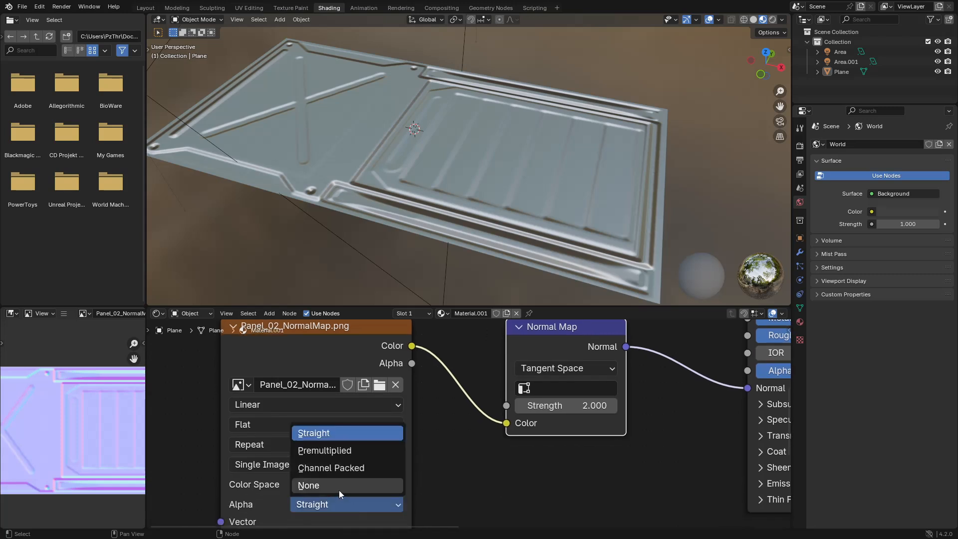
left_click(456, 494)
left_click(358, 481)
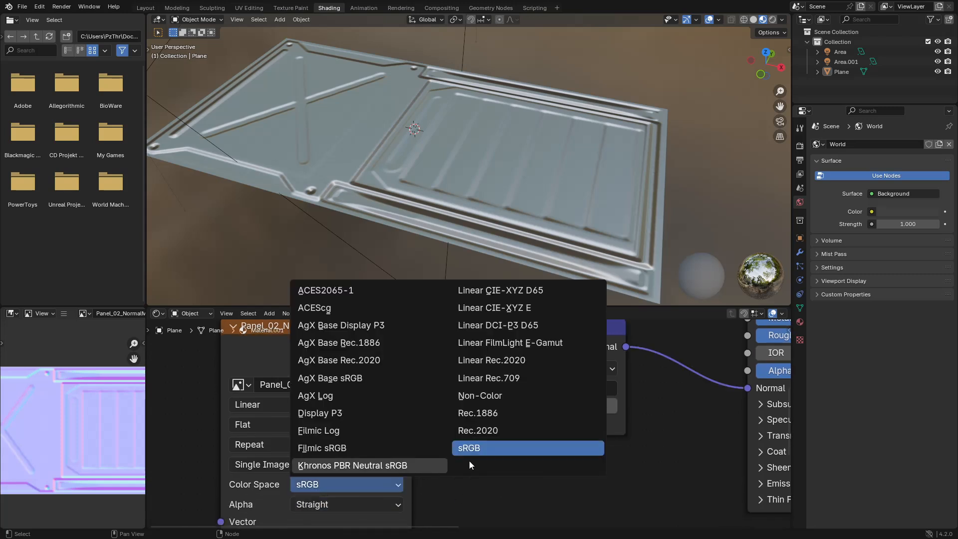
left_click(484, 399)
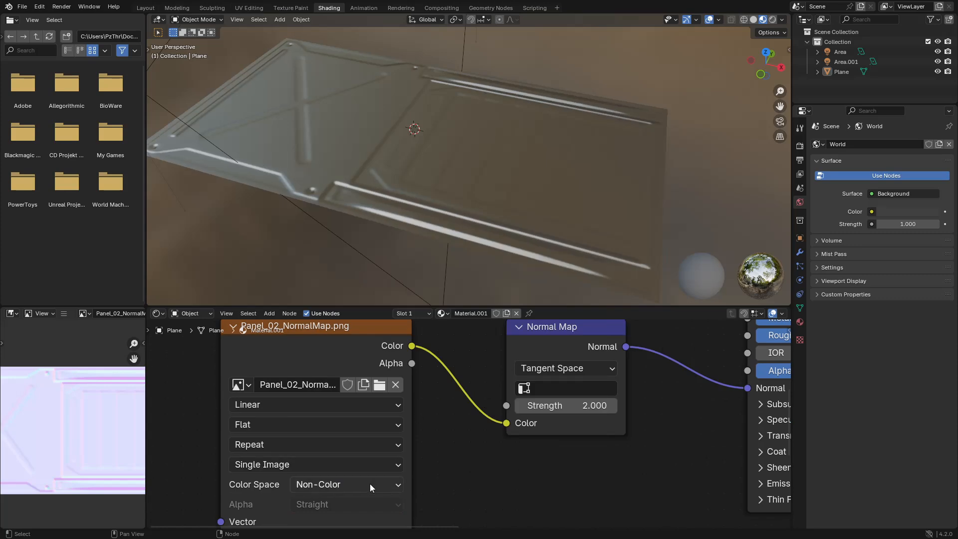
left_click(369, 484)
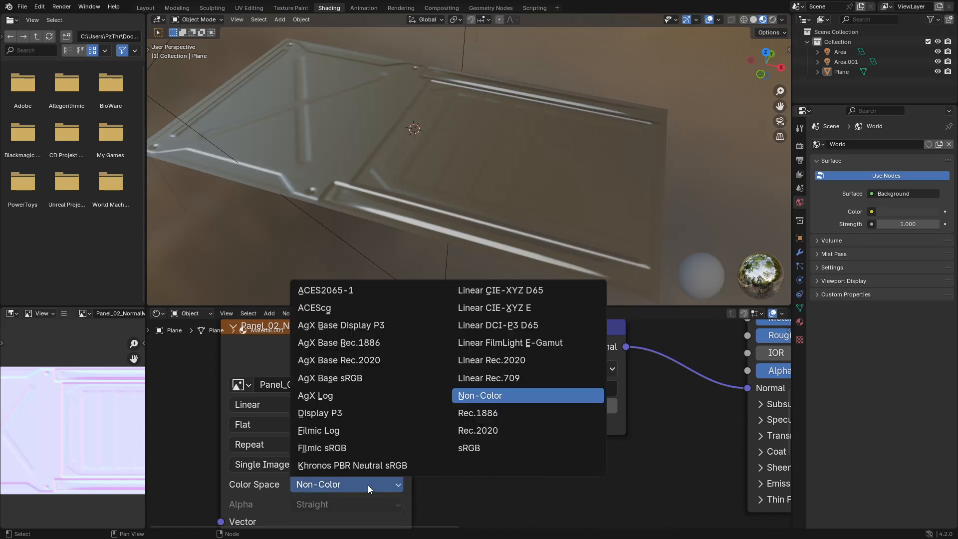
left_click(499, 448)
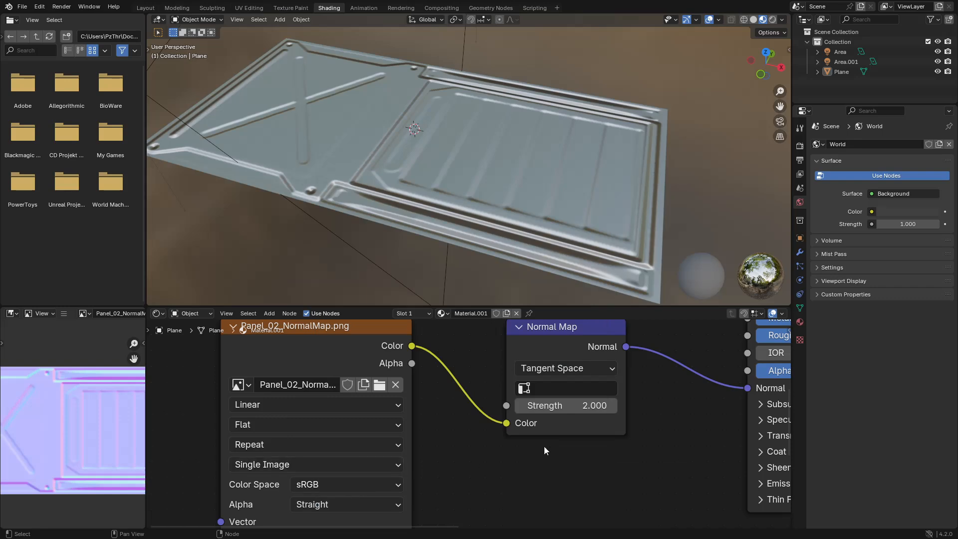
- Examine the normal-mapped panel relief on the plane from several angles and up close
left_click_drag(510, 222, 496, 180)
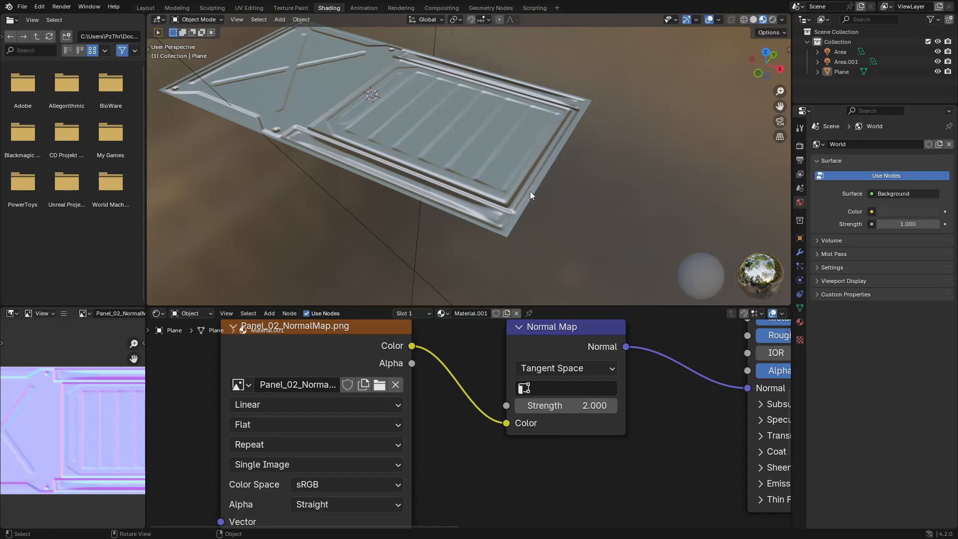
left_click_drag(441, 195, 457, 204)
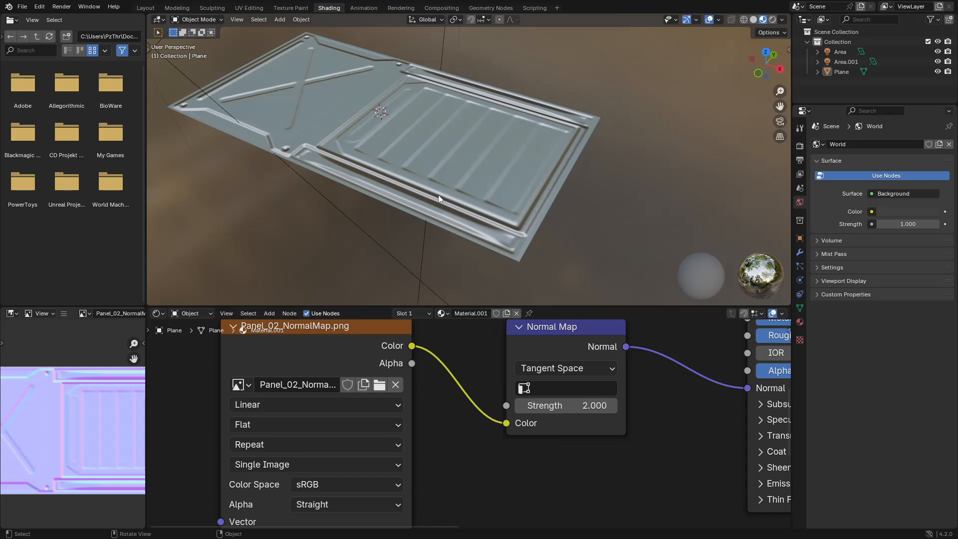
scroll(438, 195, "up", 3)
left_click_drag(200, 142, 305, 179)
scroll(312, 181, "up", 4)
left_click_drag(477, 212, 457, 177)
scroll(413, 166, "up", 5)
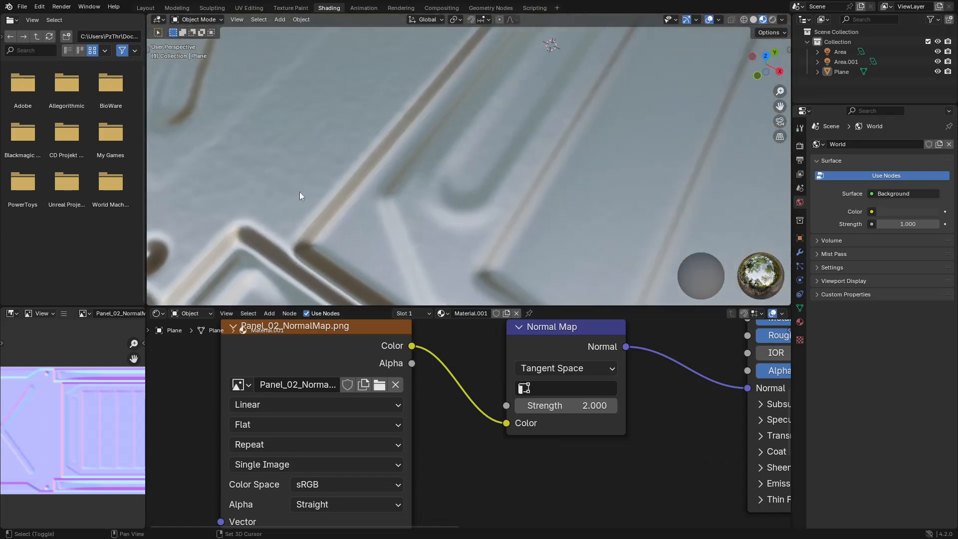
left_click_drag(299, 191, 253, 274)
mouse_move(422, 142)
left_mouse_down()
mouse_move(409, 174)
mouse_move(432, 146)
left_mouse_up()
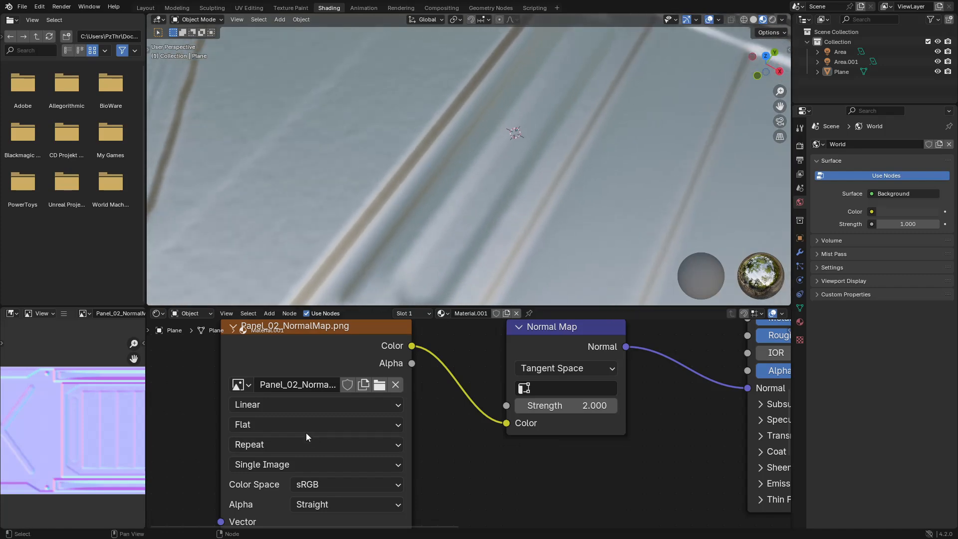
- Try Cubic interpolation on the Panel_02_NormalMap.png texture and switch it back to Linear
left_click(285, 408)
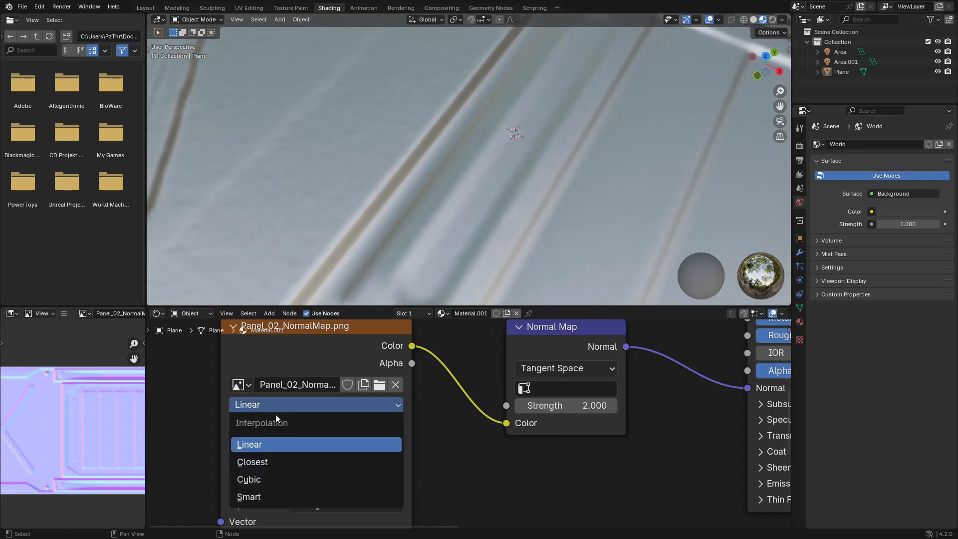
left_click(260, 483)
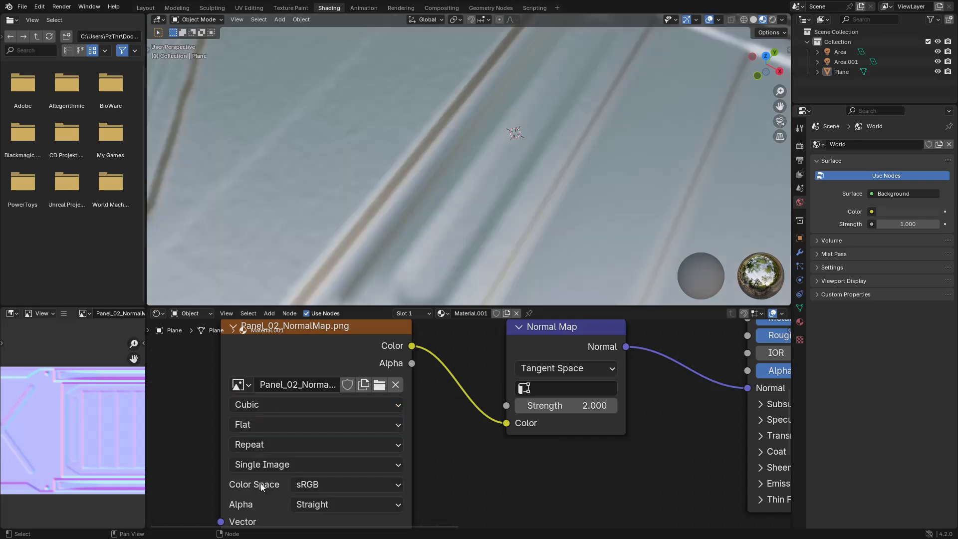
left_click(313, 405)
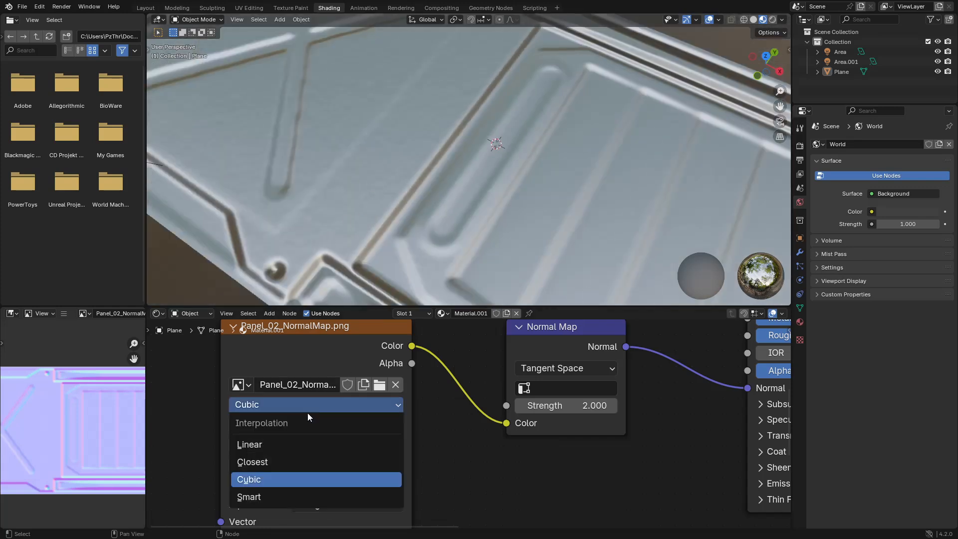
left_click(287, 444)
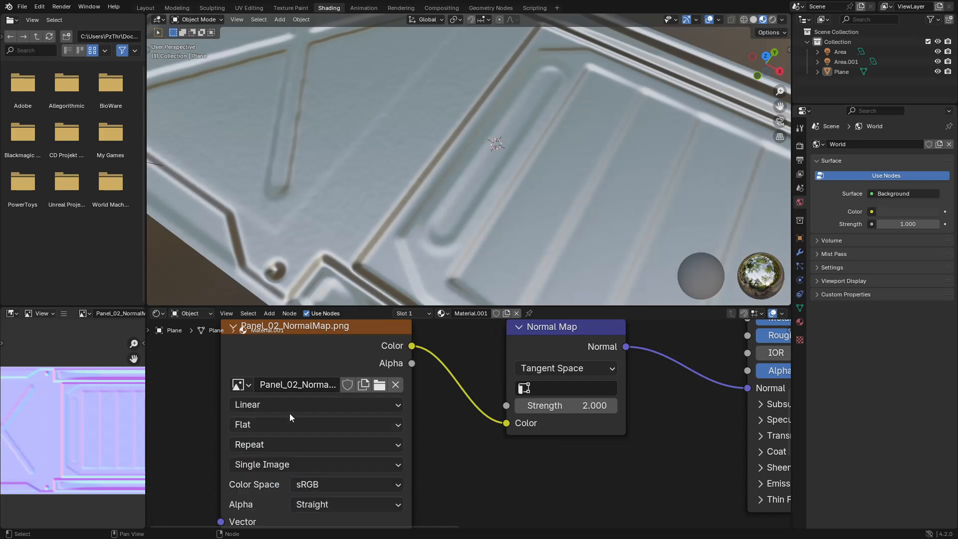
scroll(498, 220, "down", 6)
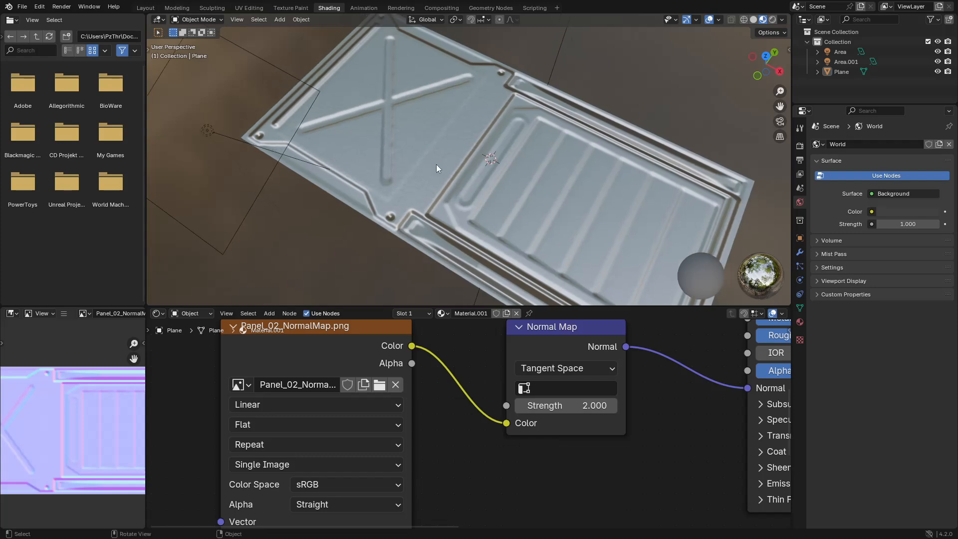
left_click_drag(436, 163, 483, 195)
- Load Panel_02_BaseColor.png from the Desktop into the empty Image Texture node and connect its Color to the Principled BSDF's Base Color
scroll(469, 375, "down", 4)
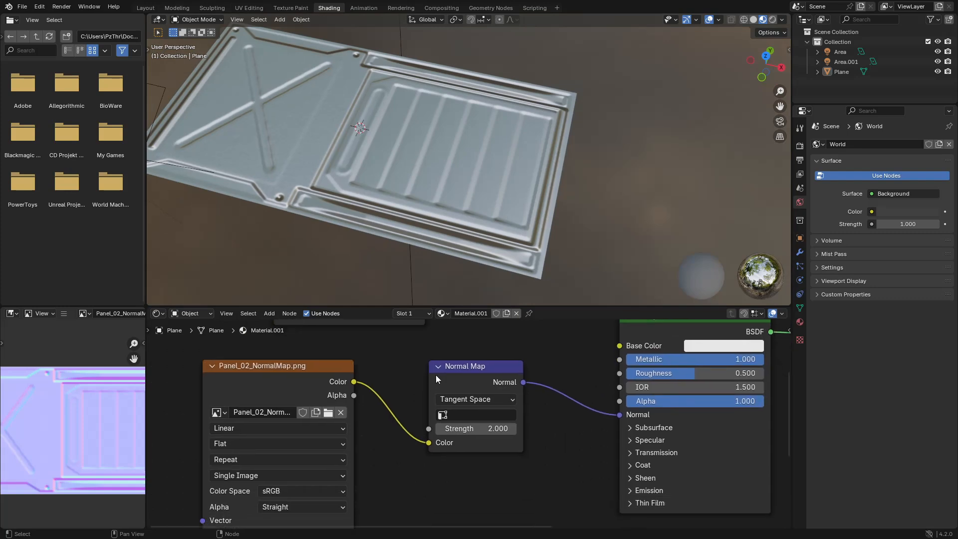
left_click_drag(517, 348, 503, 477)
left_click_drag(461, 382, 438, 396)
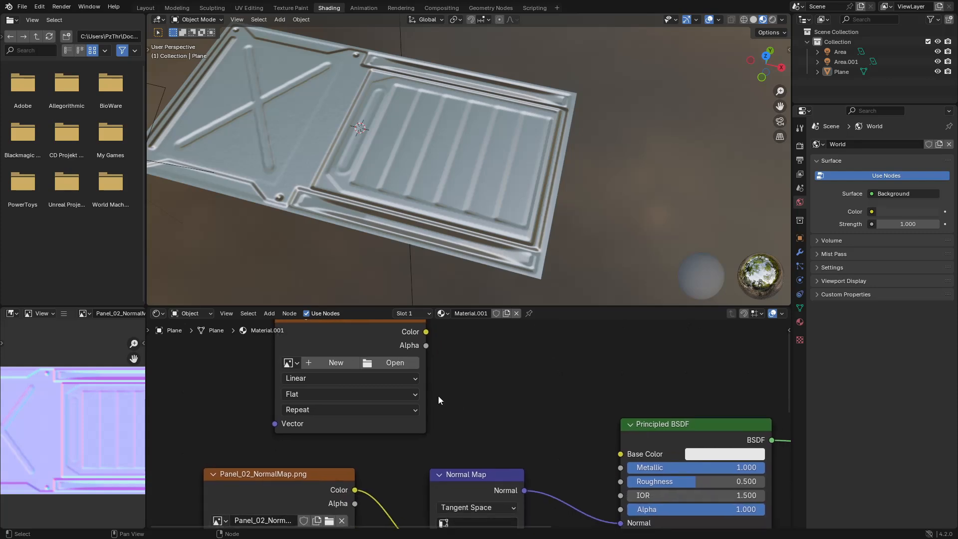
left_click(408, 366)
left_click(259, 187)
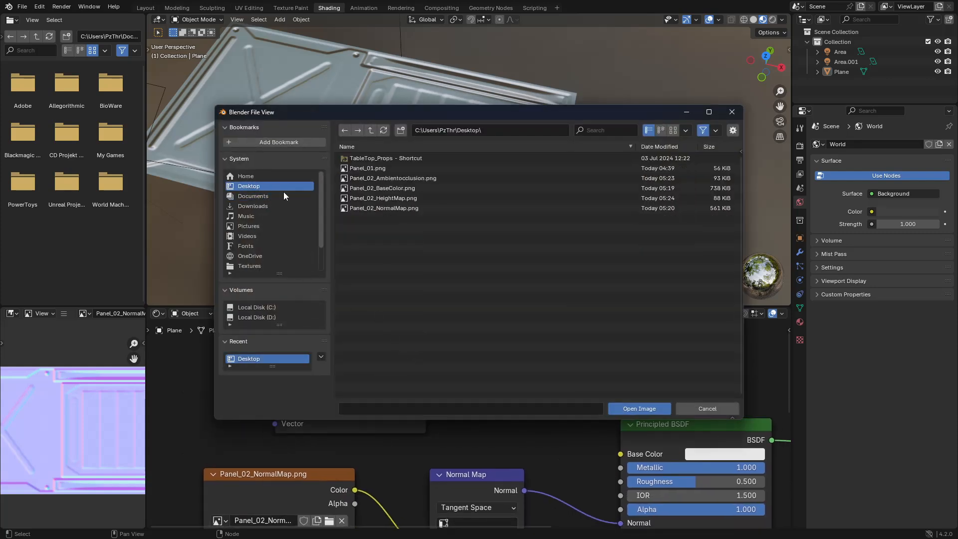
double_click(418, 188)
left_click_drag(425, 332, 615, 454)
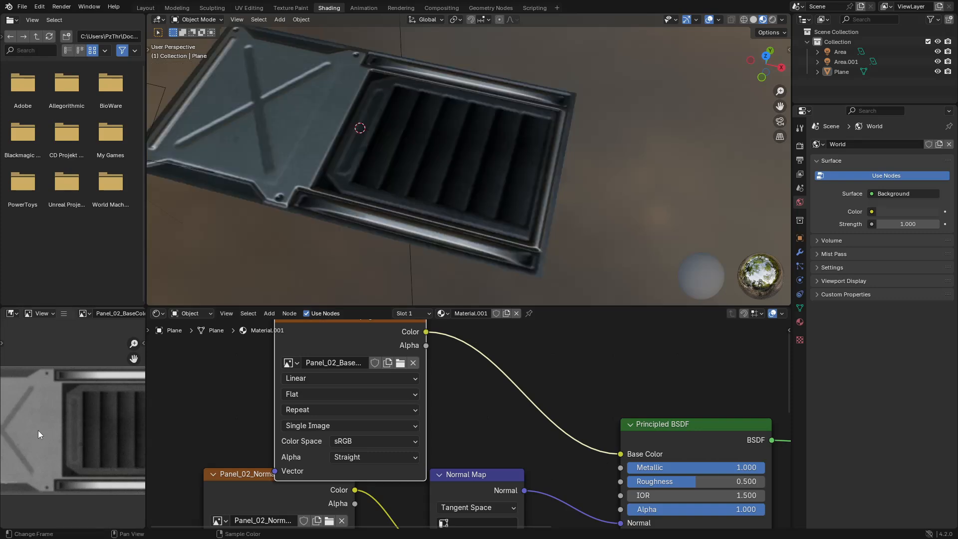
- Inspect the base-coloured panel from several angles, including in a maximized viewport, and compare it with the source image
left_click_drag(439, 167, 434, 214)
scroll(429, 202, "up", 4)
left_click_drag(460, 197, 555, 166)
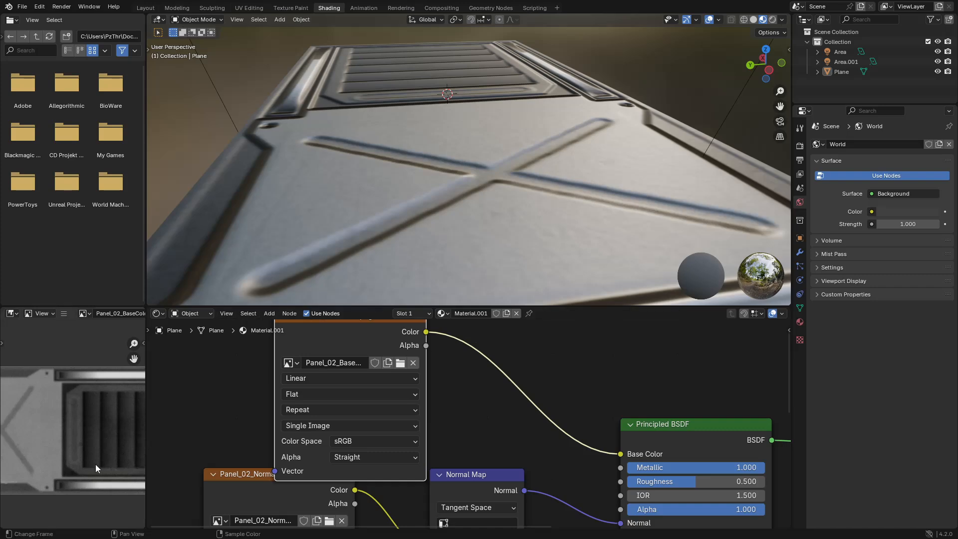
scroll(68, 429, "down", 4)
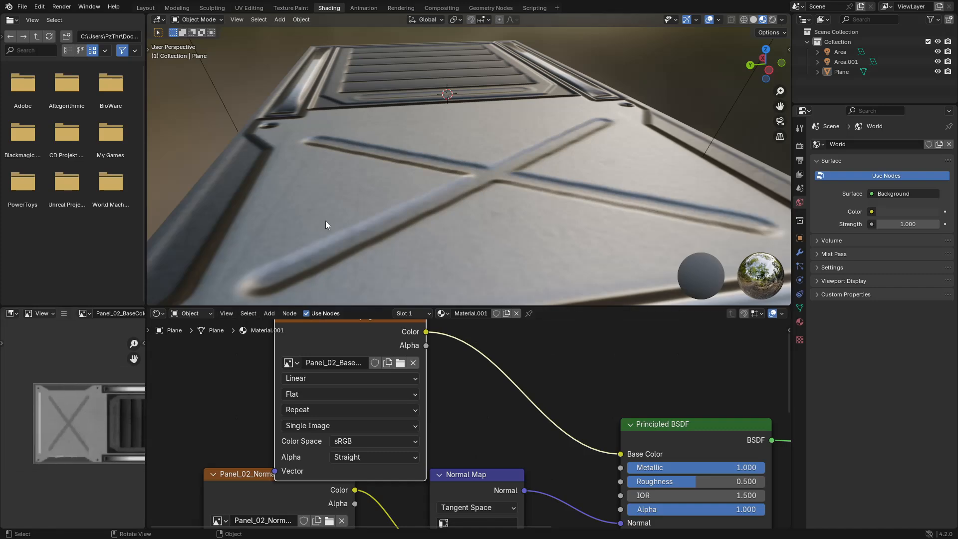
left_click_drag(400, 178, 353, 154)
scroll(508, 161, "up", 2)
left_click_drag(508, 162, 404, 193)
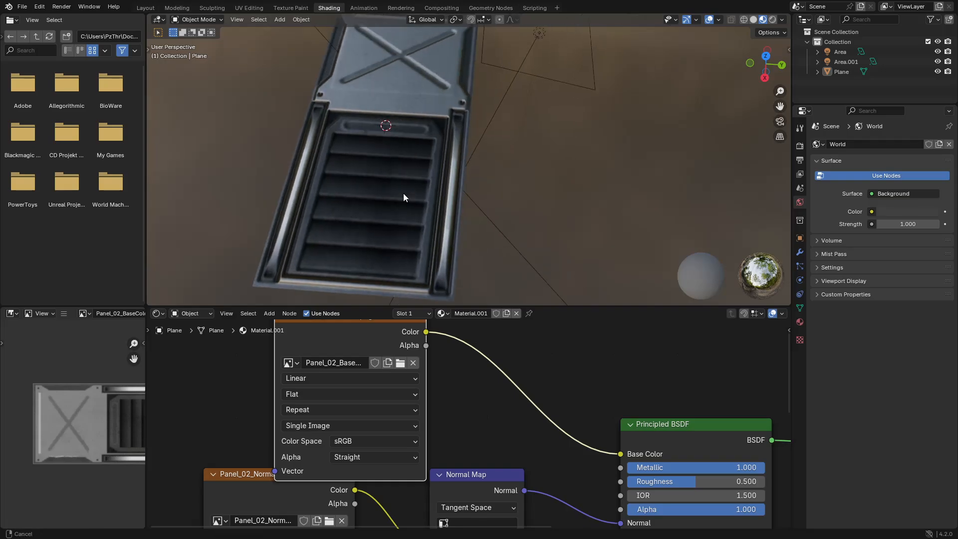
key("ctrl+space")
left_click_drag(455, 174, 447, 260)
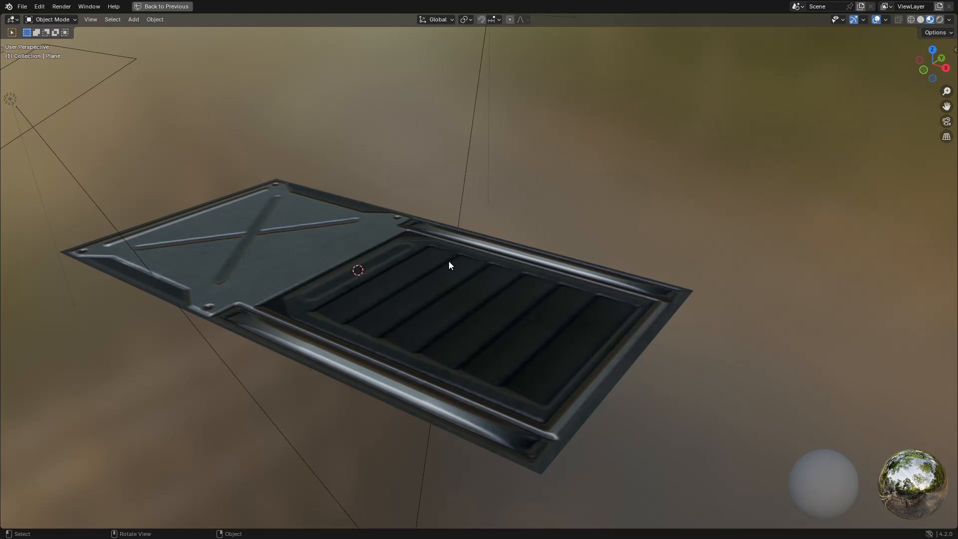
left_click_drag(449, 261, 464, 294)
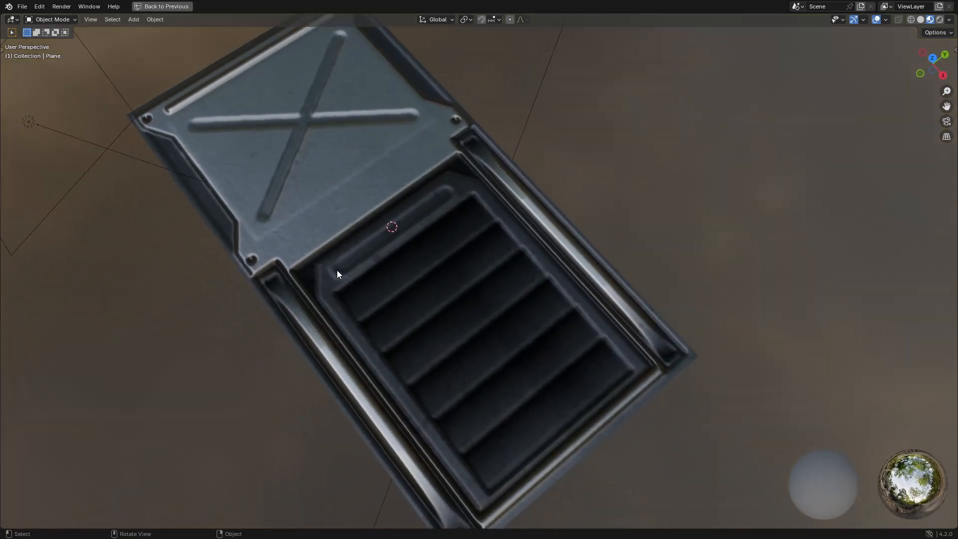
mouse_move(464, 370)
left_mouse_down()
mouse_move(519, 347)
mouse_move(500, 322)
left_mouse_up()
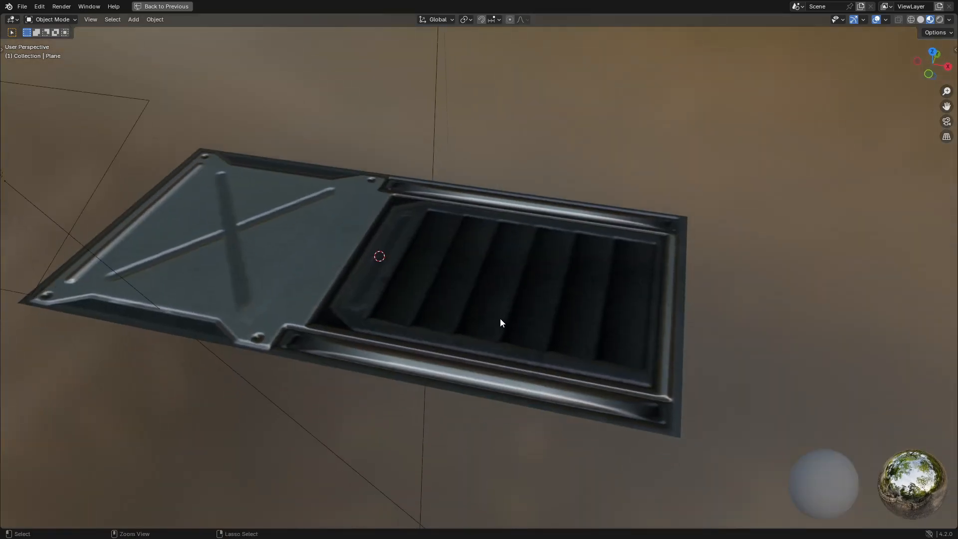
key("ctrl+space")
left_click_drag(503, 394, 501, 395)
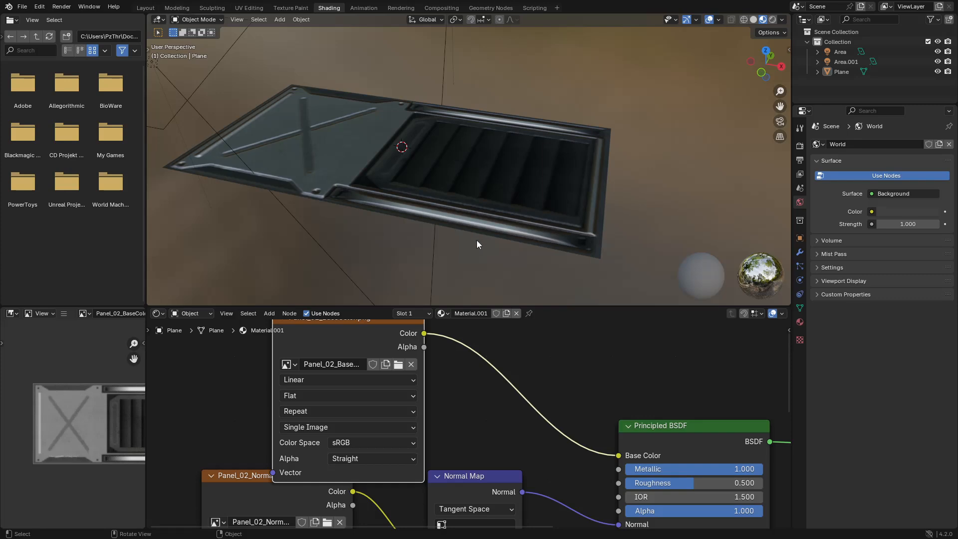
left_click_drag(455, 167, 445, 223)
- Move the Panel_02_BaseColor.png node clear of the normal map texture node and farther from the Principled BSDF
left_click_drag(488, 443, 463, 484)
left_click_drag(444, 452, 458, 453)
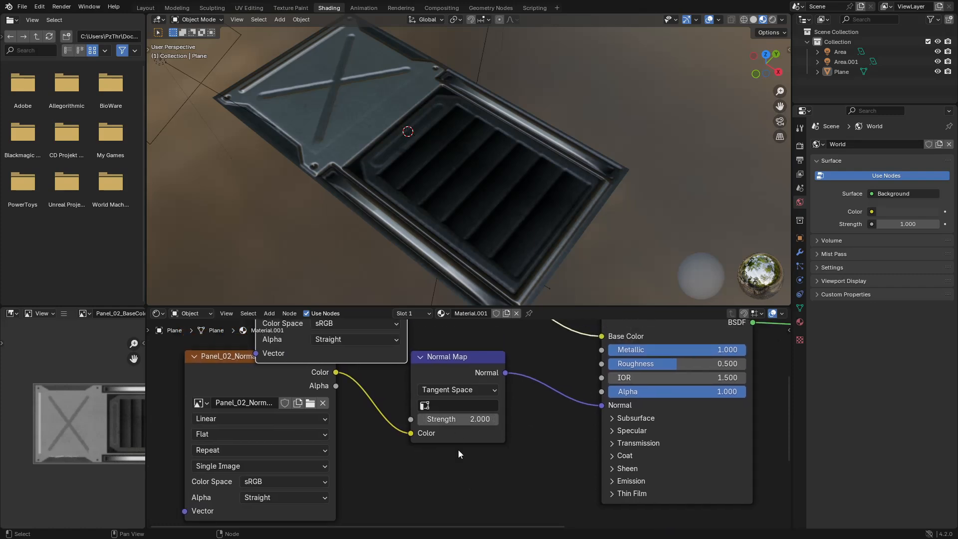
left_click_drag(466, 345, 514, 444)
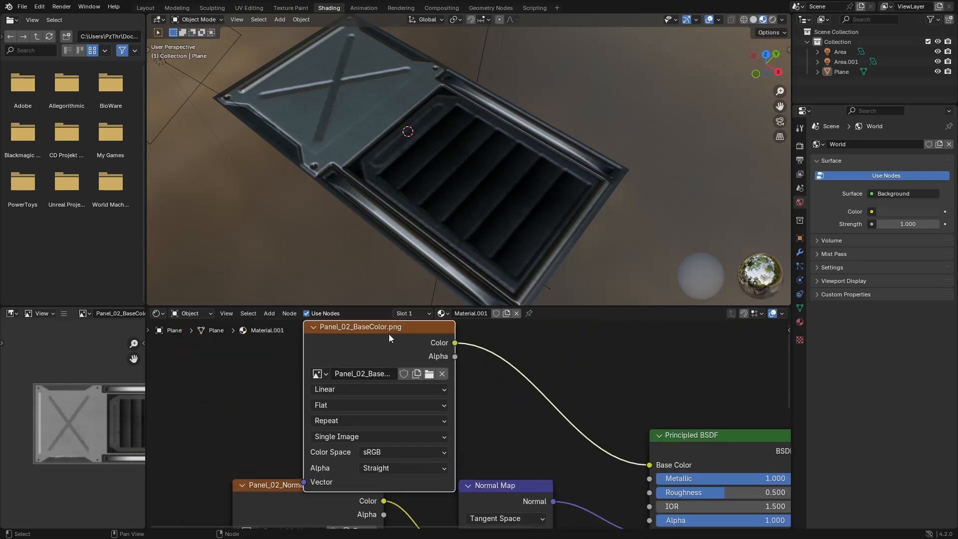
left_click(323, 314)
left_click_drag(457, 384, 481, 406)
left_click(317, 313)
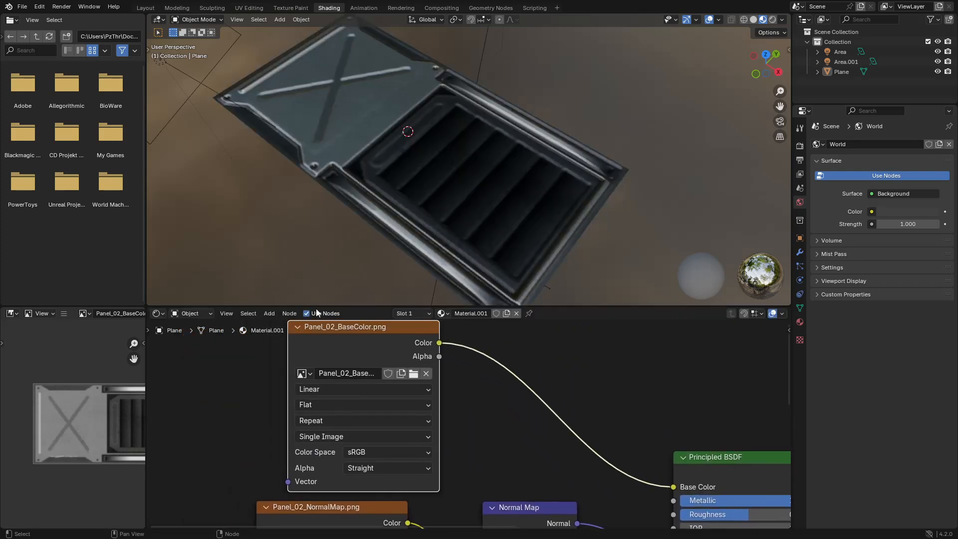
left_click_drag(319, 328, 262, 326)
- Insert a Hue/Saturation/Value node between the base colour texture and the Principled BSDF and set its Value to 2.000
key("shift+a")
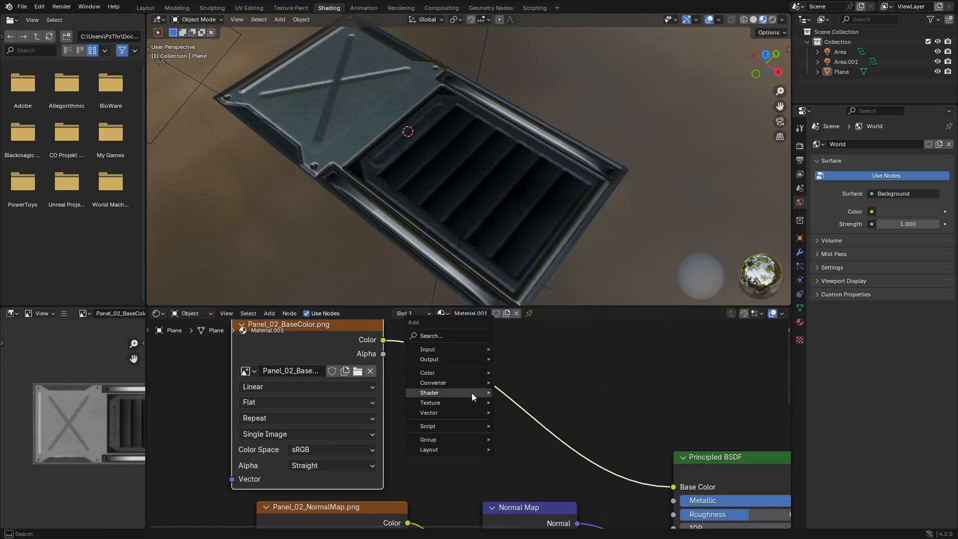
mouse_move(462, 393)
mouse_move(456, 372)
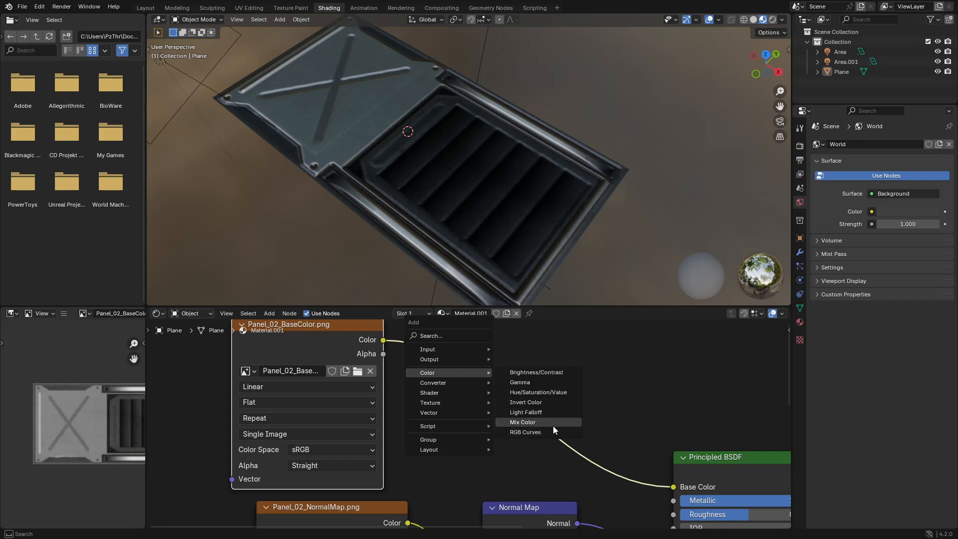
left_click(558, 391)
left_click(496, 399)
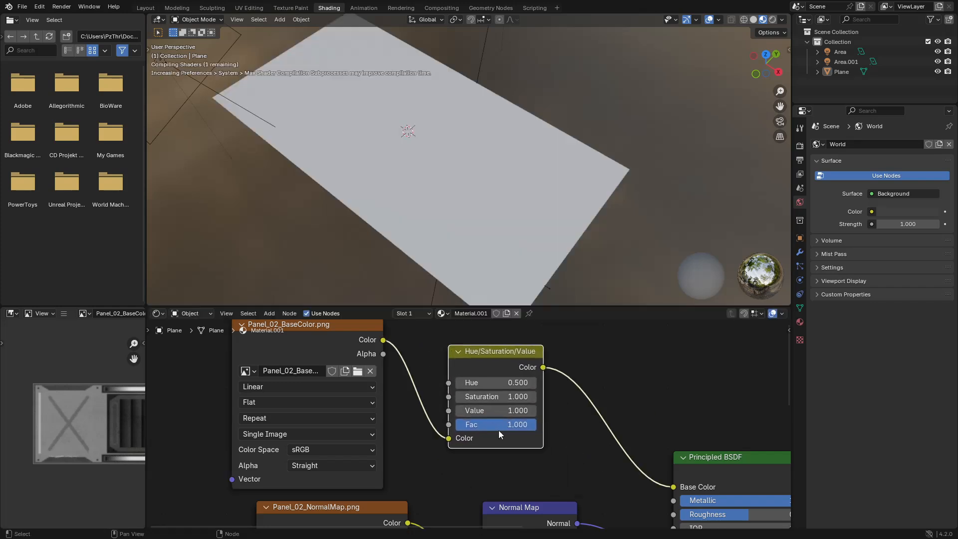
left_click_drag(496, 411, 545, 411)
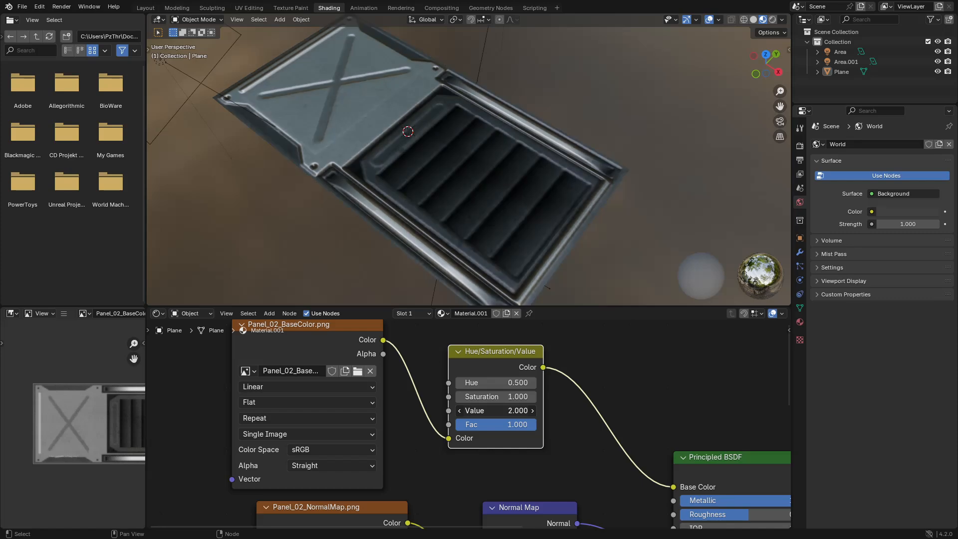
left_click_drag(492, 204, 430, 167)
left_click_drag(504, 145, 476, 178)
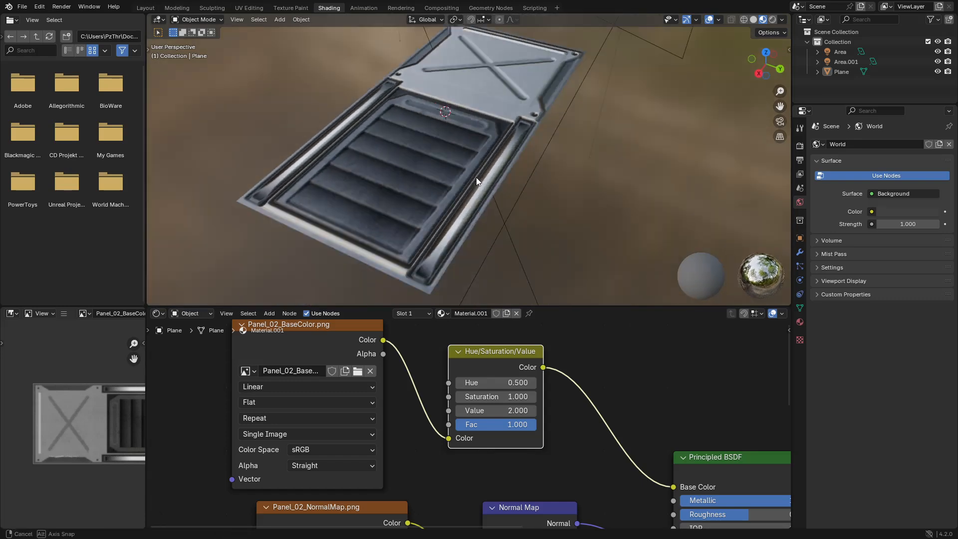
- Cut the link between the Normal Map node and the Principled BSDF's Normal input
scroll(608, 367, "down", 10)
scroll(607, 363, "down", 6)
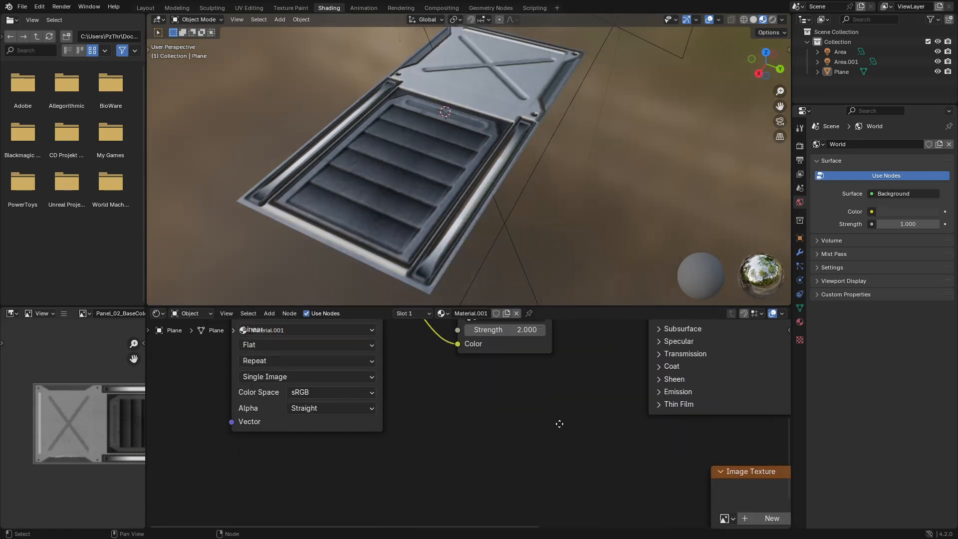
scroll(458, 412, "down", 4)
left_click_drag(420, 392, 351, 455)
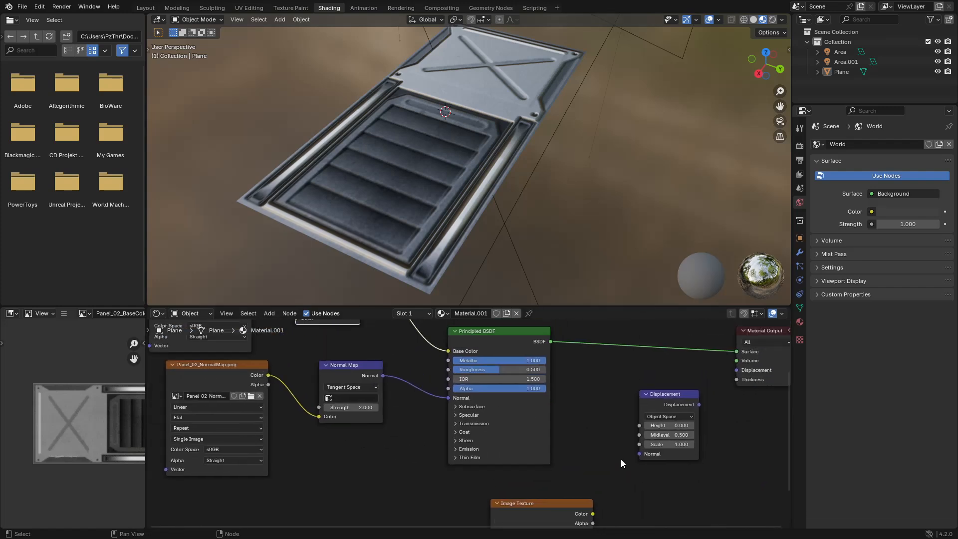
scroll(608, 429, "right", 3)
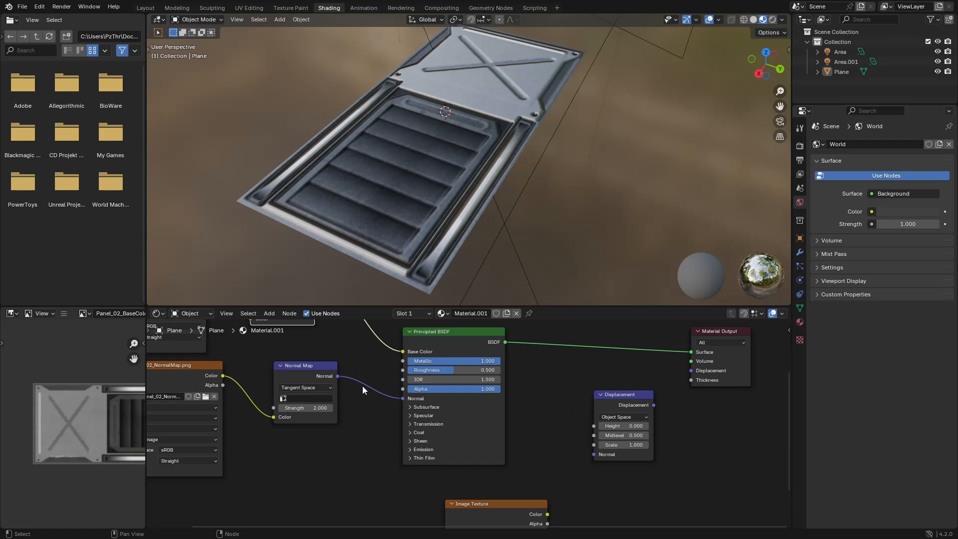
left_click_drag(371, 377, 350, 421)
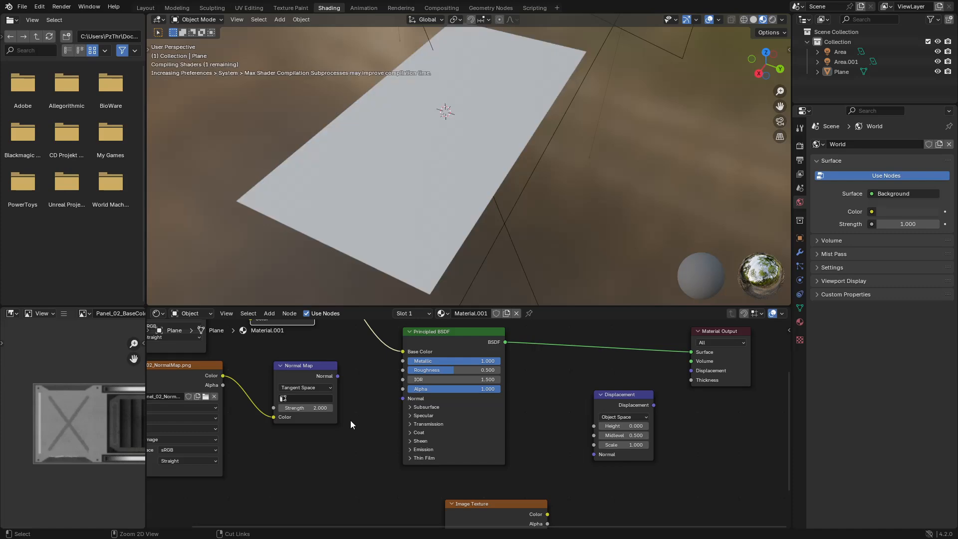
left_click_drag(513, 428, 408, 444)
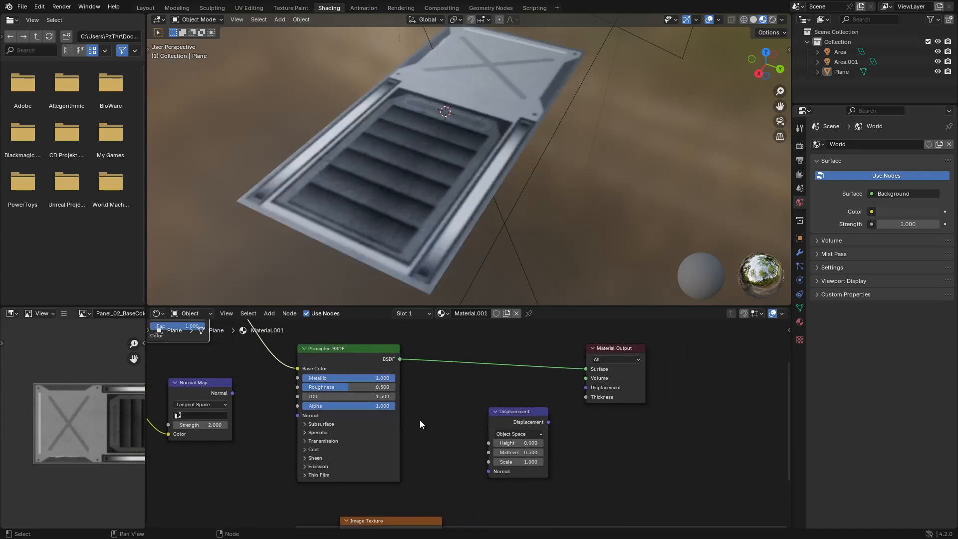
- Space out the output nodes, placing the Displacement node closer to the Principled BSDF and the Material Output farther away
left_click_drag(554, 419, 507, 414)
scroll(505, 412, "up", 1)
scroll(517, 414, "up", 2)
left_click_drag(342, 400, 625, 418)
left_click_drag(298, 382, 293, 381)
left_click_drag(699, 394, 565, 393)
left_click_drag(653, 397, 484, 393)
mouse_move(458, 413)
left_mouse_down()
mouse_move(417, 395)
mouse_move(455, 418)
left_mouse_up()
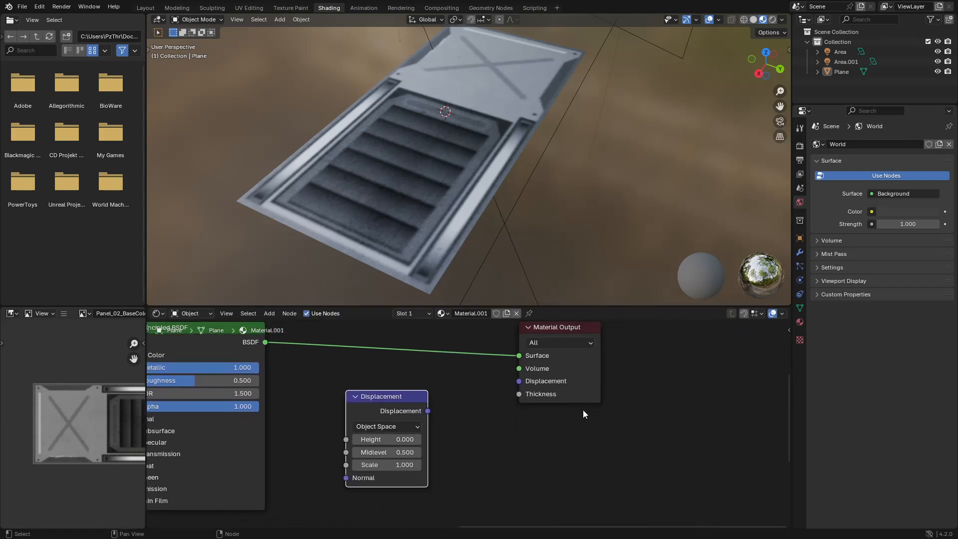
left_click_drag(582, 410, 510, 416)
left_click_drag(502, 336, 597, 328)
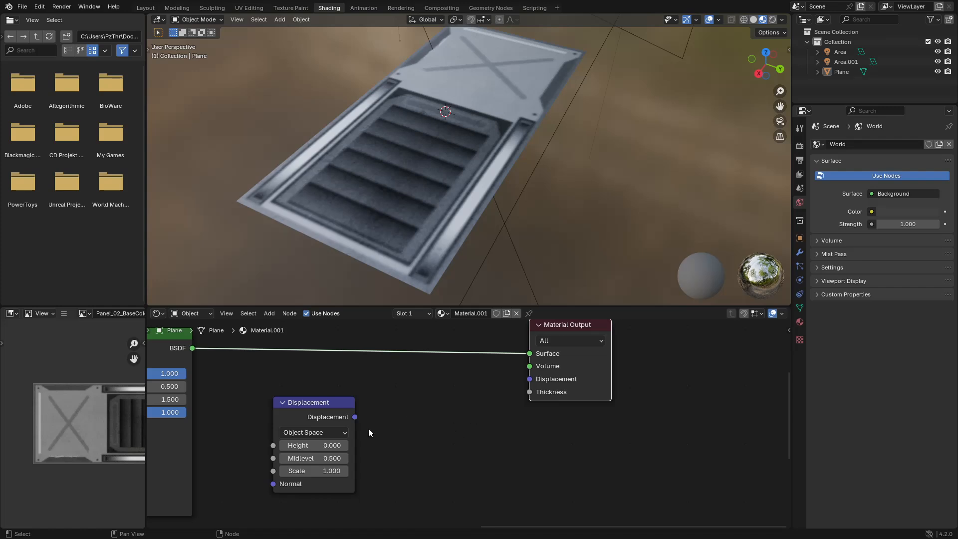
- Load Panel_02_HeightMap.png from the Desktop folder into the empty Image Texture node below the Displacement node
left_click_drag(320, 400, 386, 406)
left_click_drag(438, 457, 508, 357)
left_click_drag(352, 504, 386, 461)
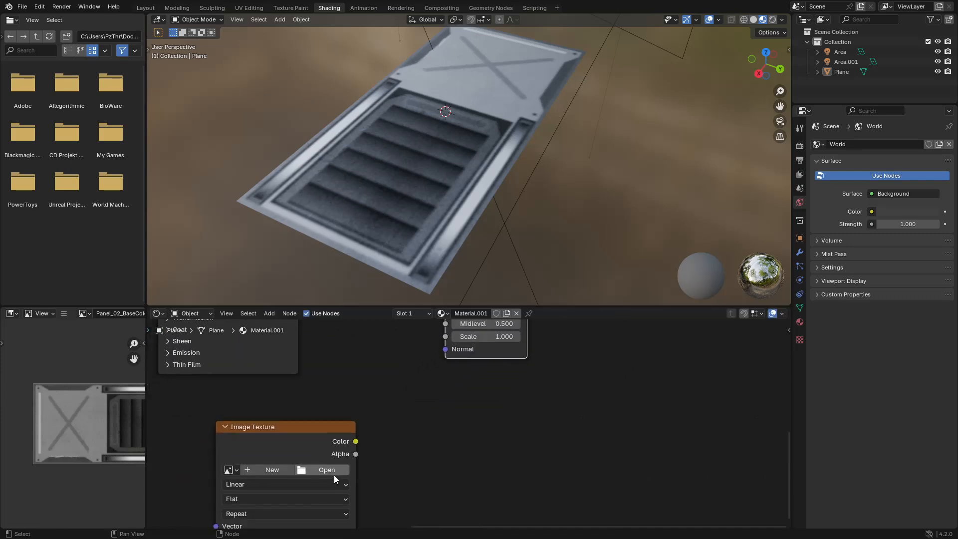
left_click(334, 471)
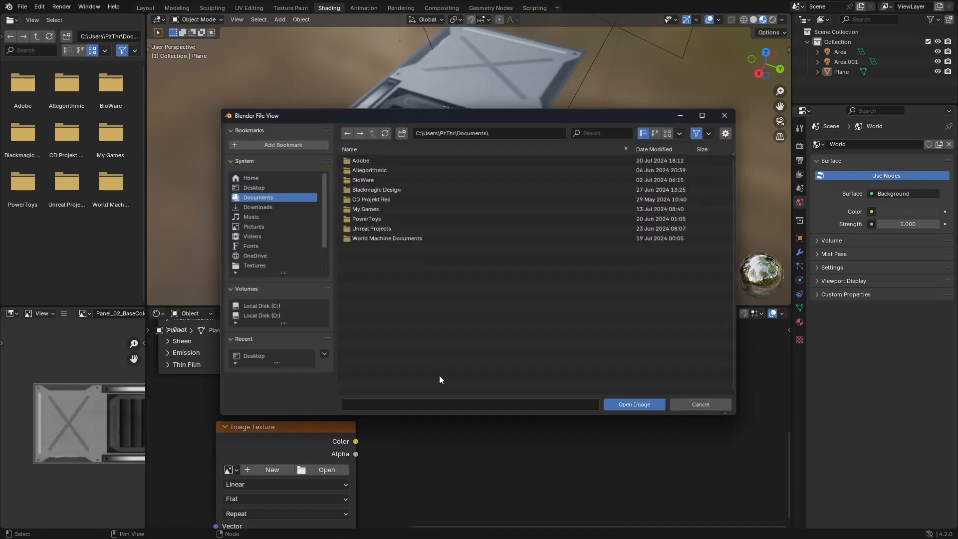
left_click(256, 187)
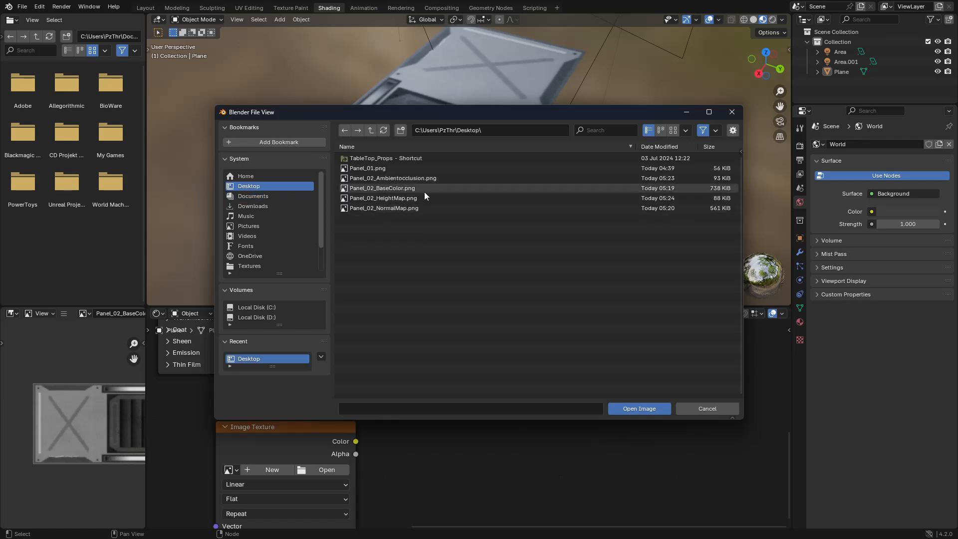
double_click(424, 197)
- Set the colour space of the height map texture node to Non-Color
left_click_drag(404, 465, 495, 387)
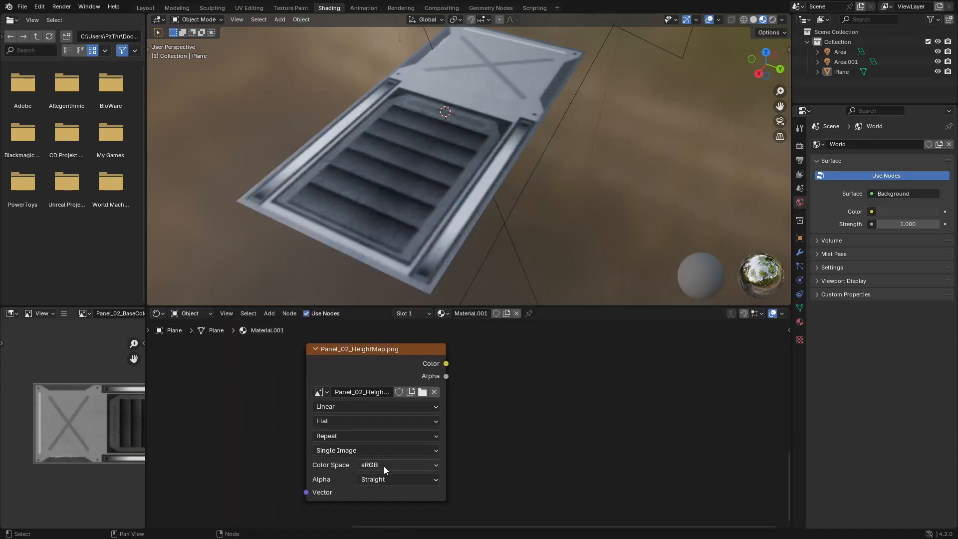
left_click(384, 466)
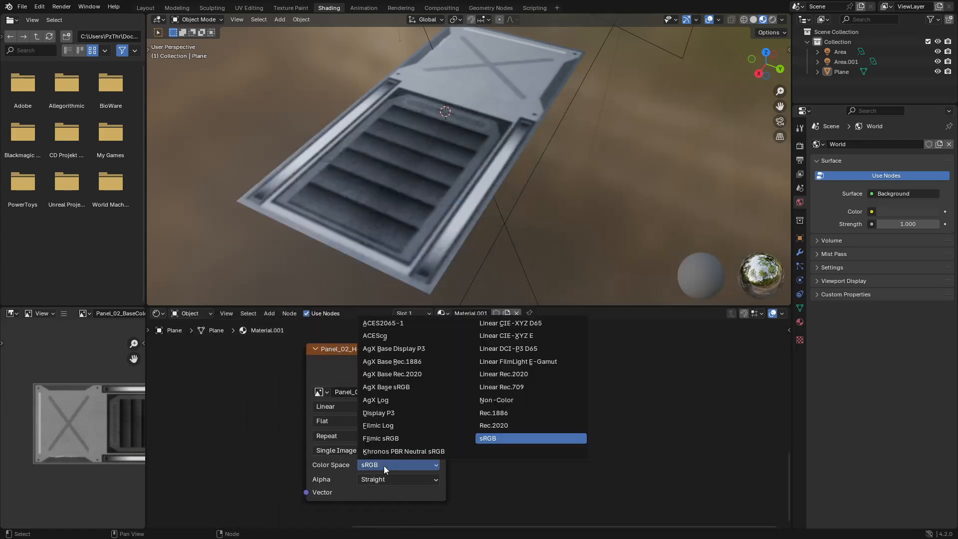
left_click(513, 400)
- Link the height map's Color to the Displacement node's Height, and that node's output to the Material Output's Displacement
left_click_drag(513, 399, 445, 518)
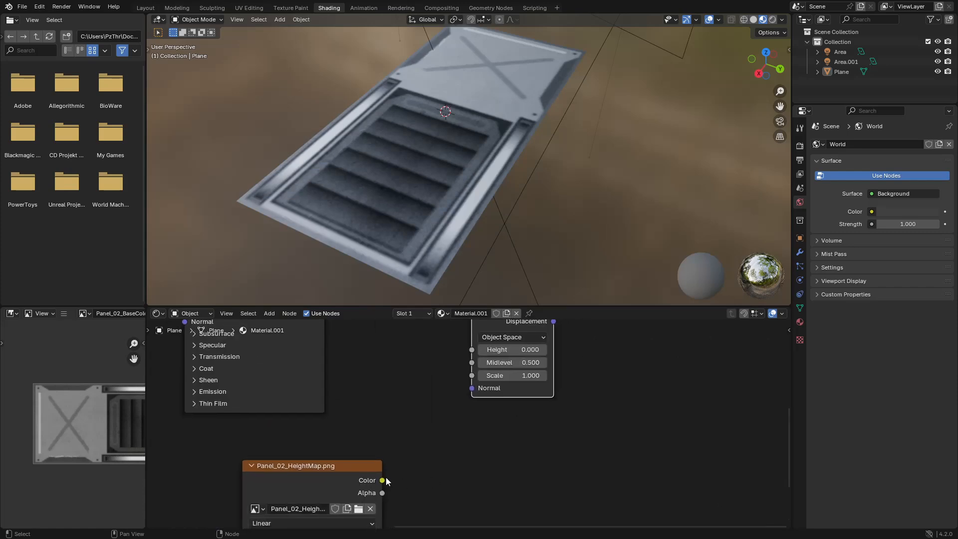
left_click_drag(383, 480, 473, 350)
left_click_drag(625, 372, 602, 368)
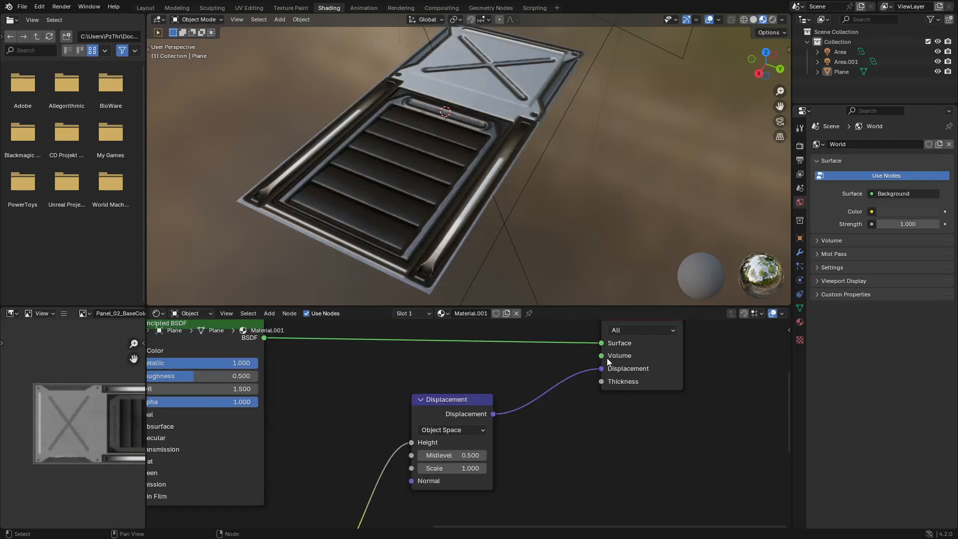
- Enter Edit Mode on the plane, view it in Solid shading, and add a centred loop cut across its middle
scroll(514, 192, "up", 3)
key("Tab")
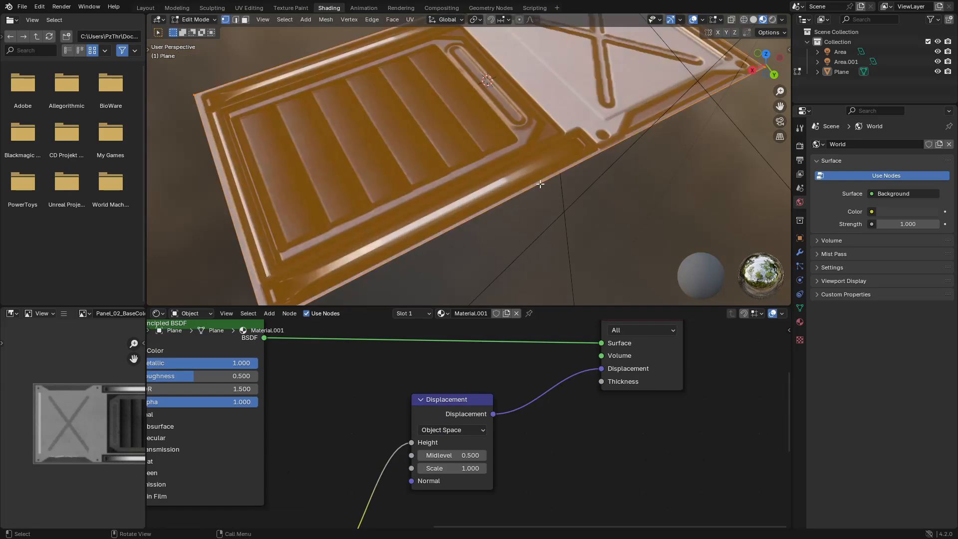
key("z")
left_click(593, 183)
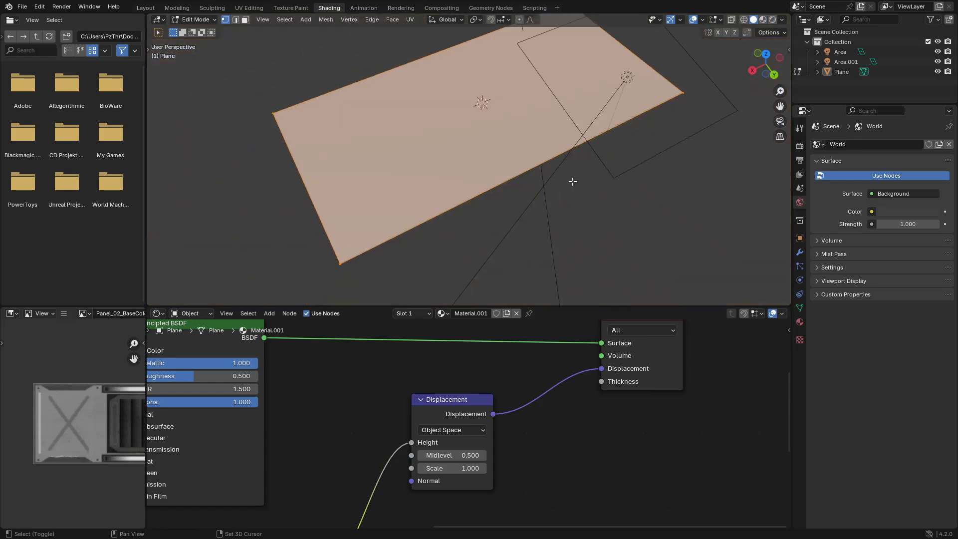
key("ctrl+r")
left_click(481, 184)
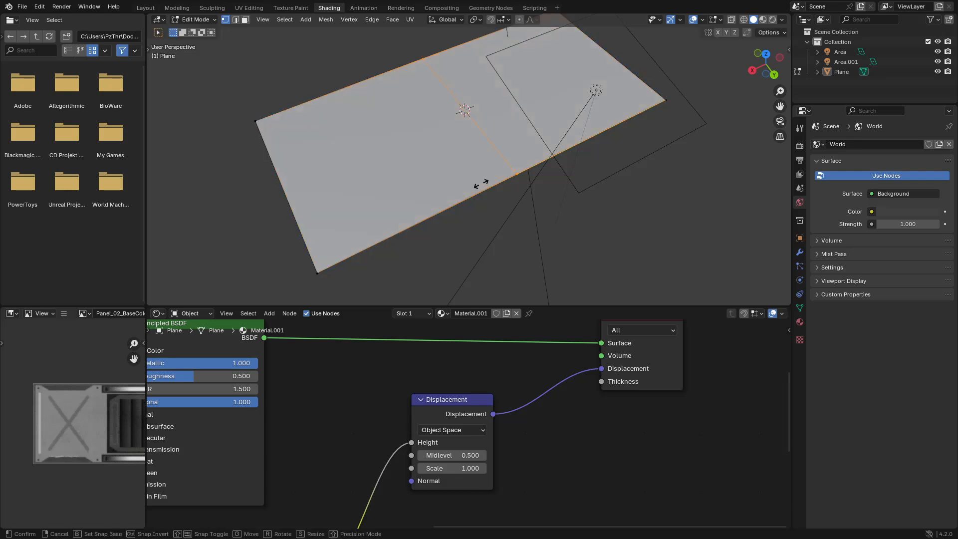
right_click(513, 170)
- Subdivide the plane's entire mesh with the number of cuts raised to at least 3, and return to Object Mode
right_click(487, 145)
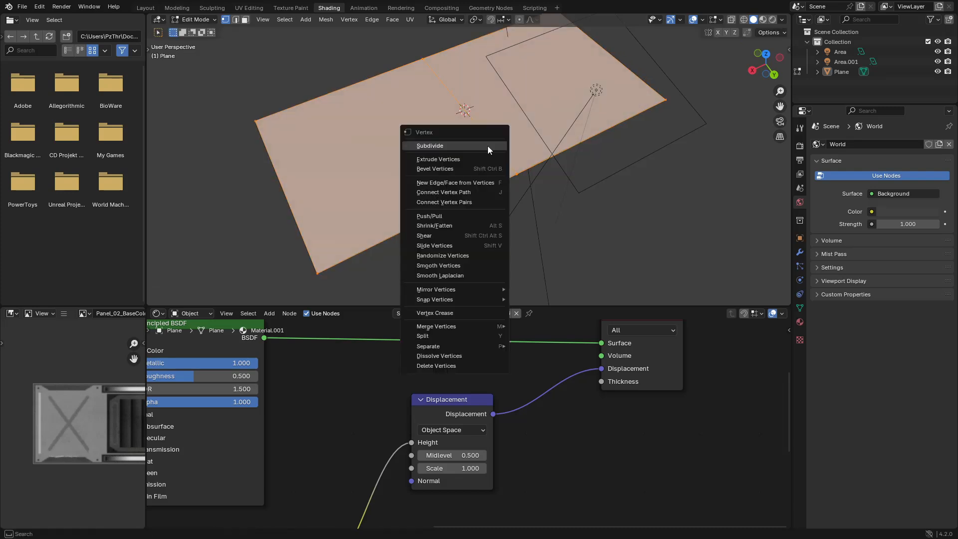
left_click(480, 149)
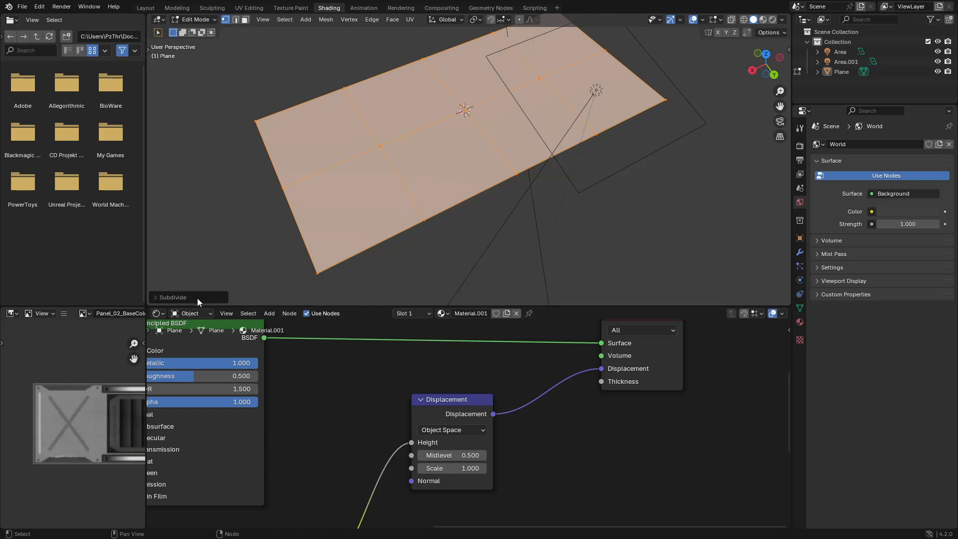
left_click(196, 298)
left_click(280, 229)
left_click(280, 229)
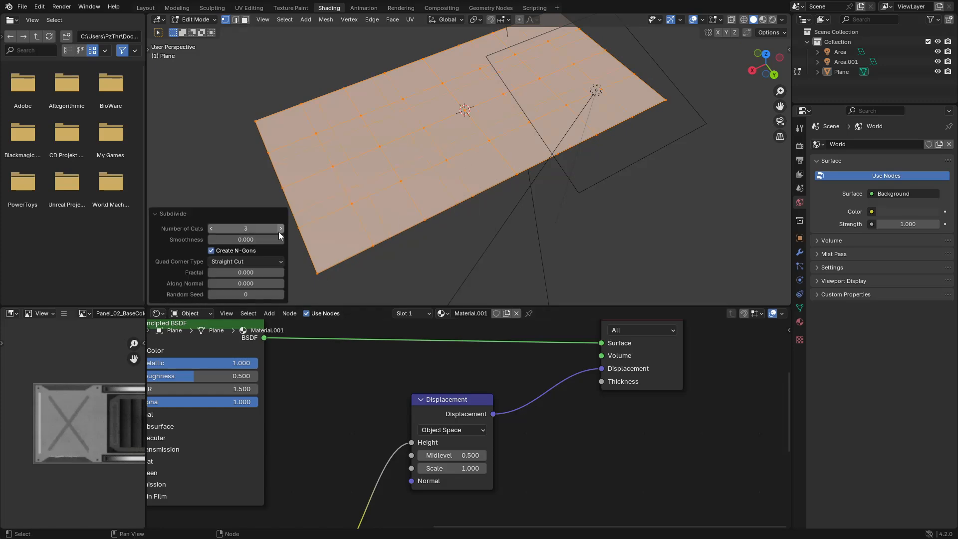
key("Tab")
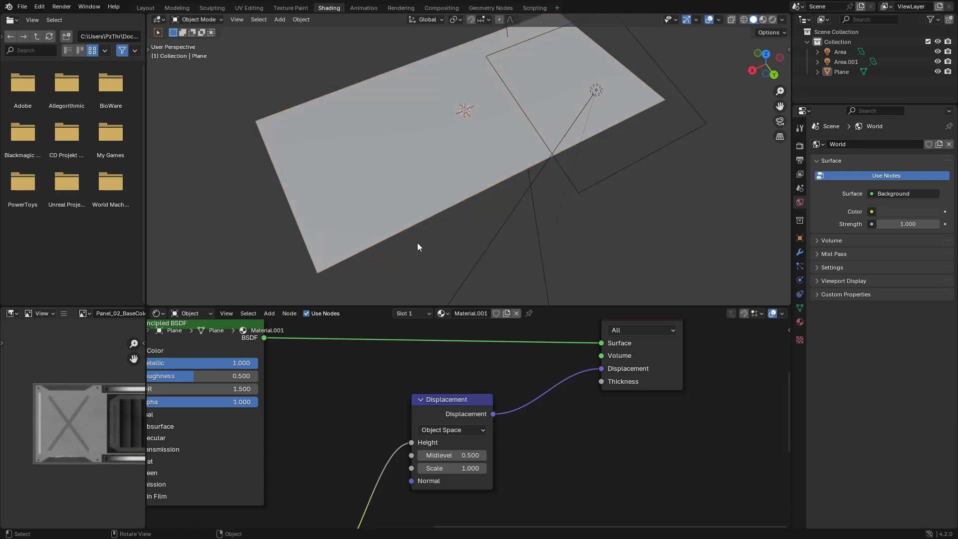
- Add a Subdivision modifier with viewport level 4 to the plane and set its type to Simple
left_click(401, 215)
left_click(800, 252)
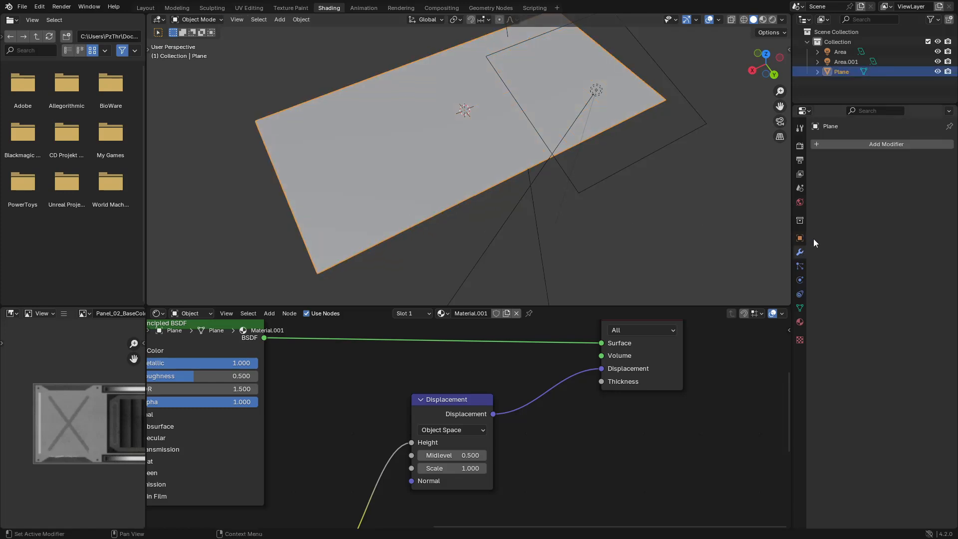
key("ctrl+4")
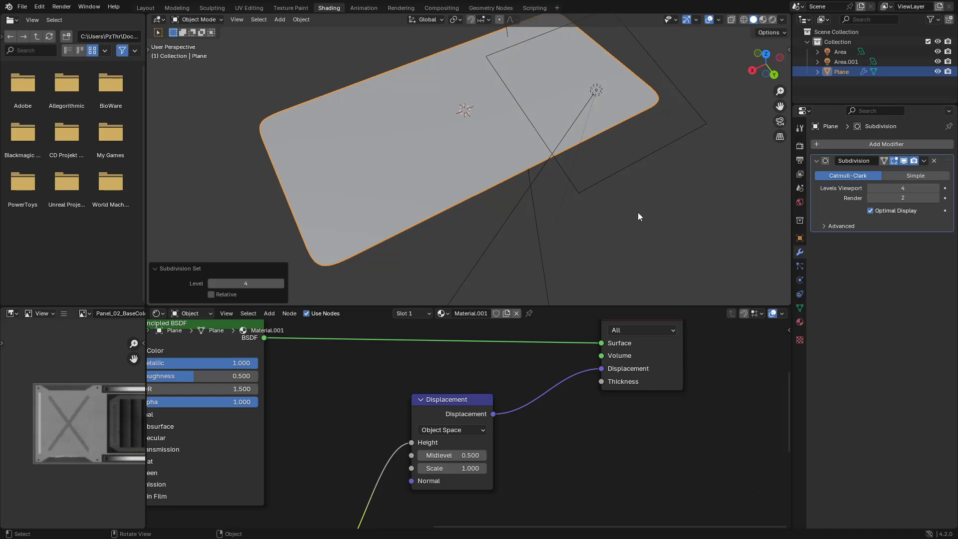
left_click(899, 176)
left_click(869, 177)
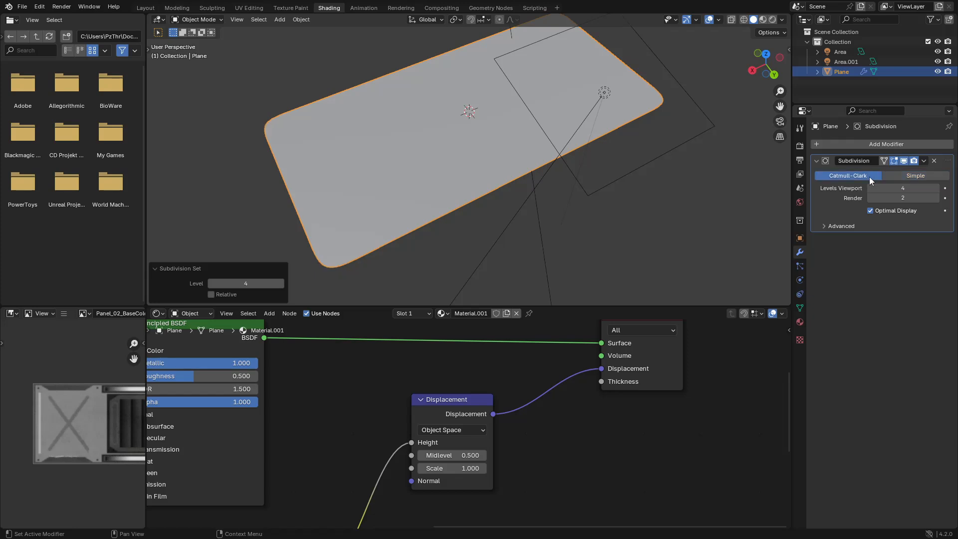
left_click(895, 177)
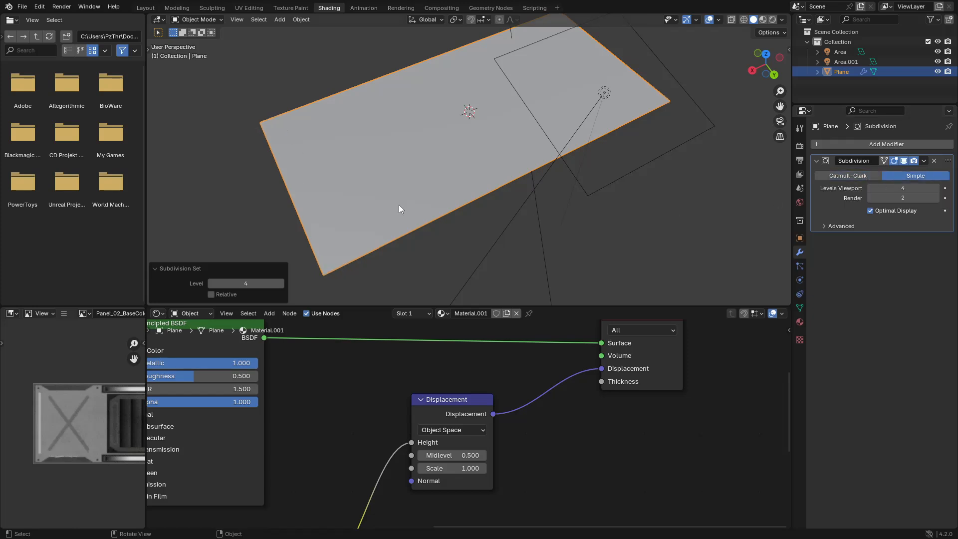
- Switch the viewport to Rendered shading to examine the panel's surface under the scene lights
left_click_drag(399, 206, 524, 194)
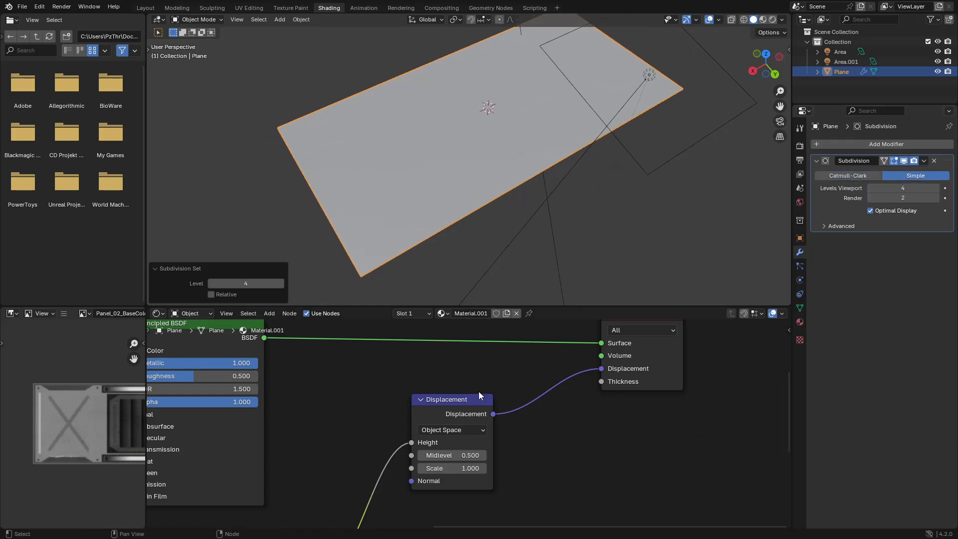
left_click_drag(491, 236, 527, 200)
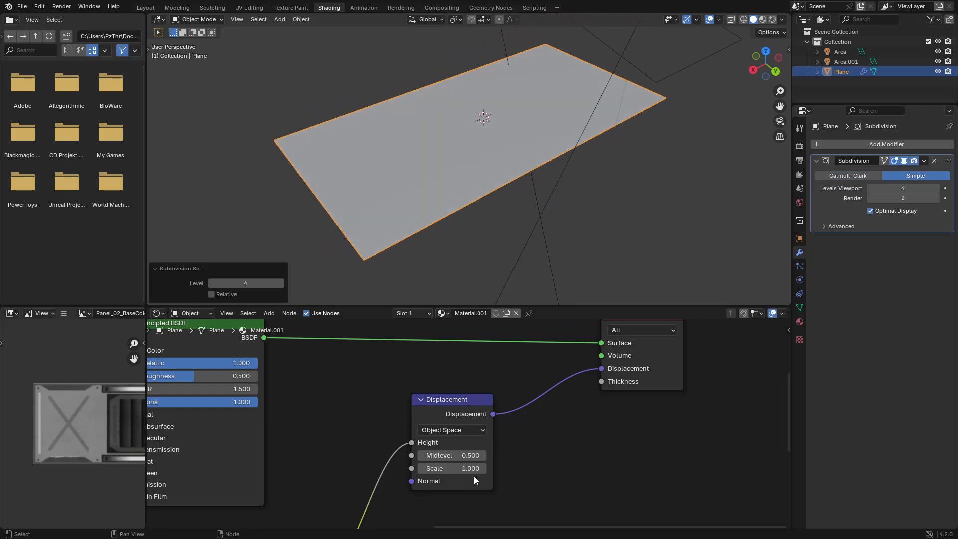
left_click_drag(540, 477, 518, 116)
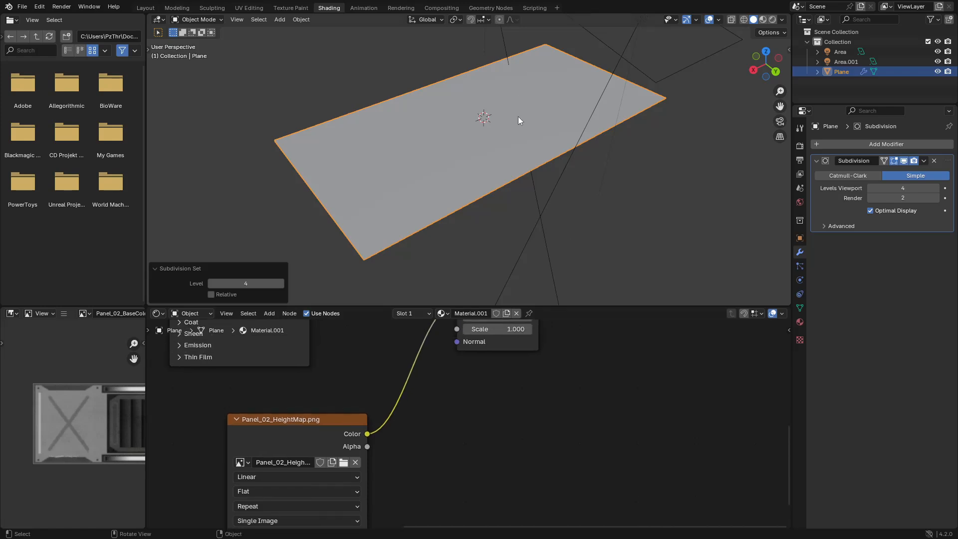
left_click_drag(614, 367, 593, 408)
left_click_drag(531, 179, 540, 191)
key("z")
left_click(537, 146)
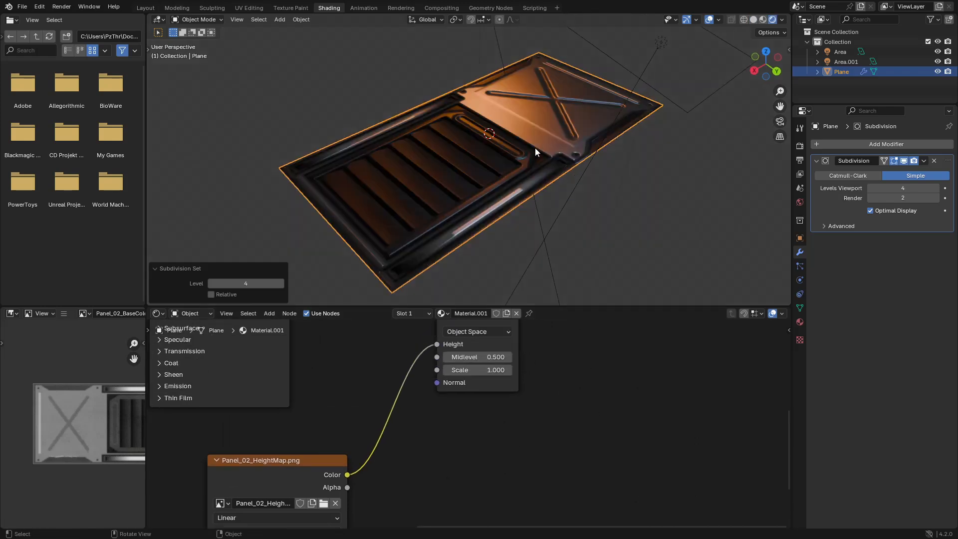
key("z")
left_click(518, 160)
mouse_move(518, 163)
left_mouse_down()
mouse_move(550, 193)
mouse_move(537, 235)
mouse_move(449, 208)
mouse_move(530, 204)
mouse_move(504, 220)
mouse_move(510, 188)
mouse_move(519, 196)
left_mouse_up()
- Set the material's surface displacement method to Displacement Only
key("n")
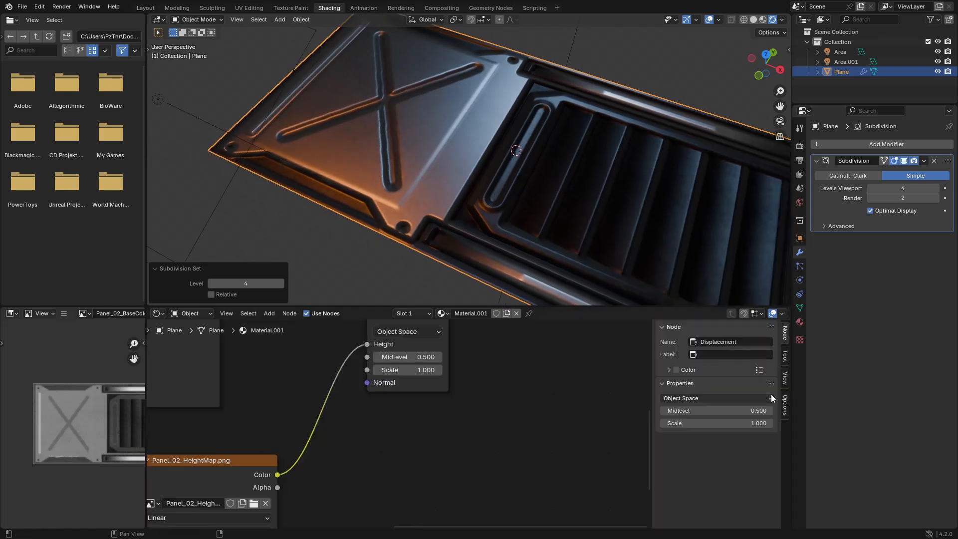
left_click(787, 400)
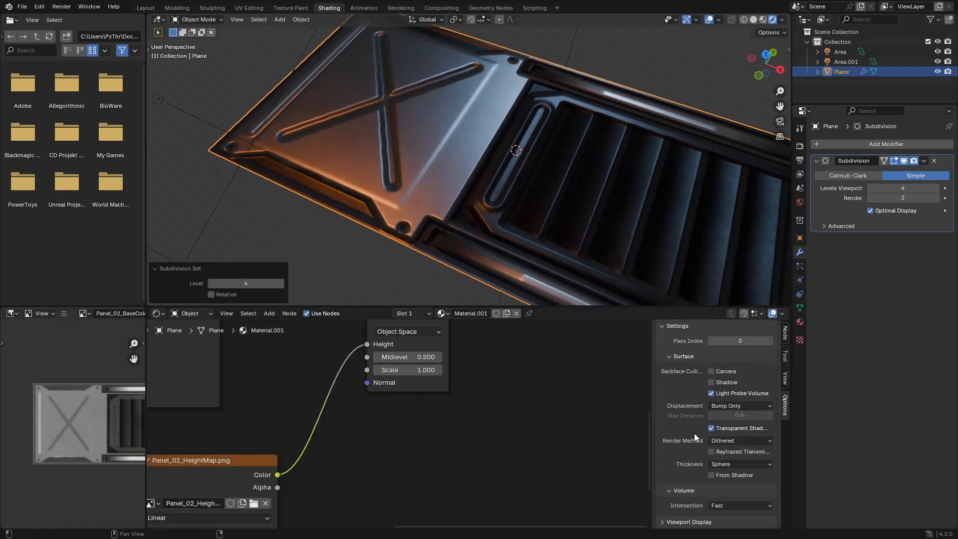
left_click(735, 408)
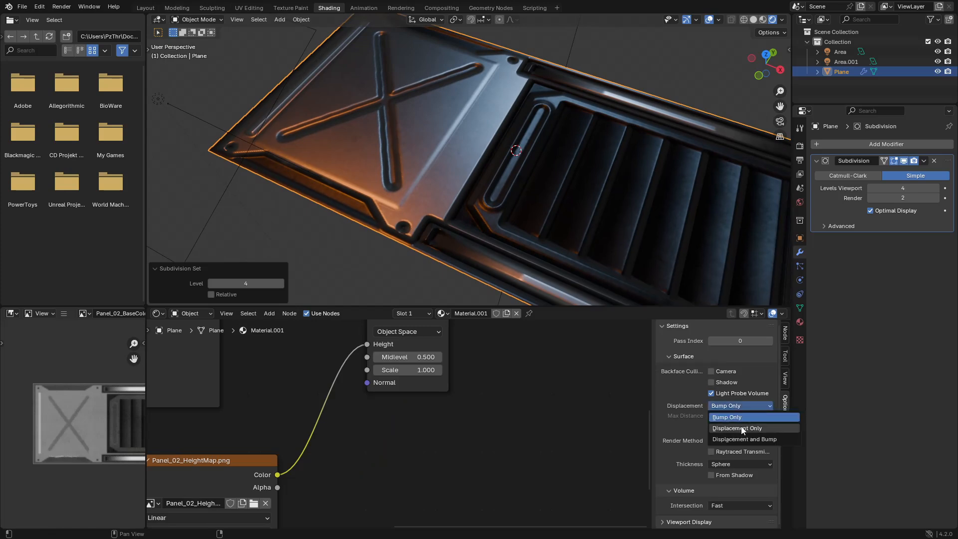
left_click(741, 426)
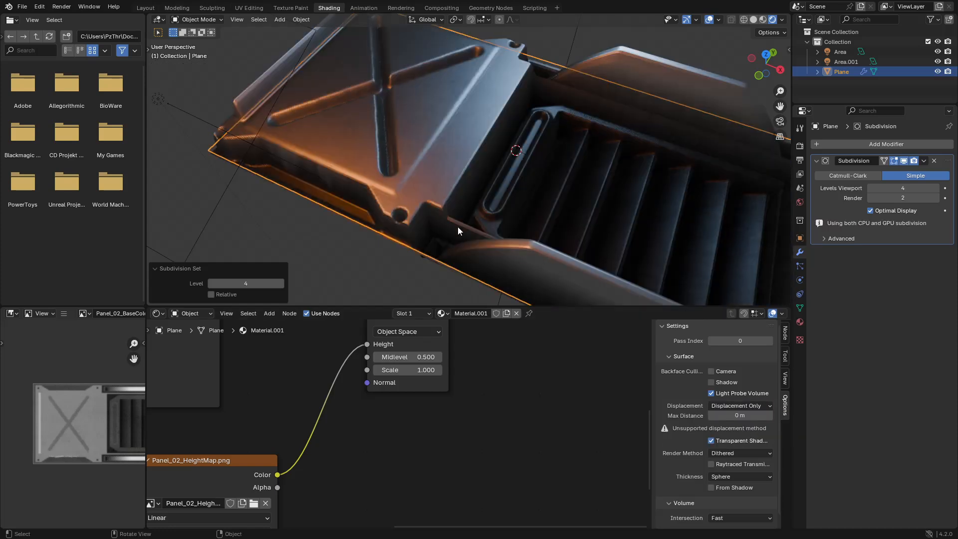
- Set the Displacement node's Scale to 0.290
left_click_drag(457, 227, 531, 194)
left_click_drag(453, 386, 412, 418)
left_click_drag(444, 414, 447, 413)
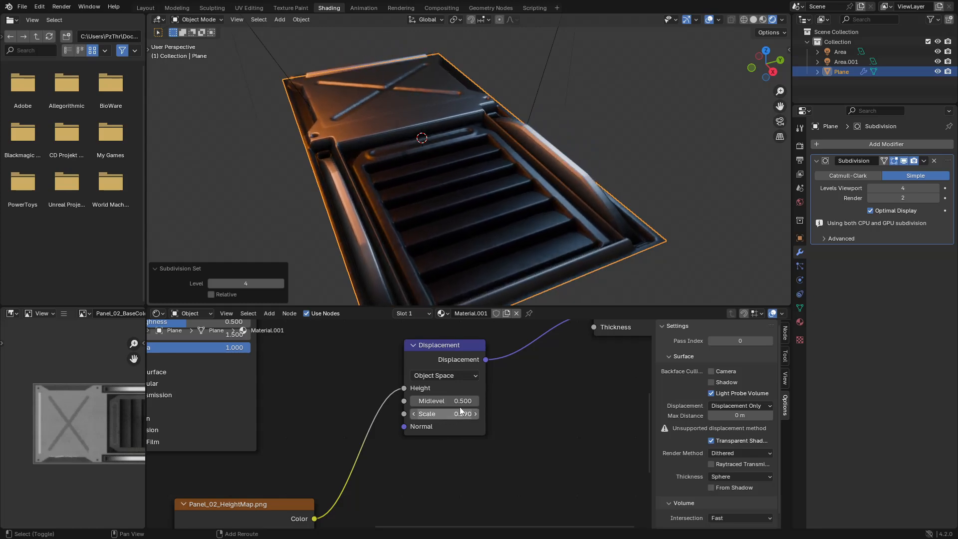
- Inspect the displaced panel up close and add a Smooth Corrective modifier to the plane
left_click_drag(517, 127, 414, 129)
scroll(413, 128, "up", 6)
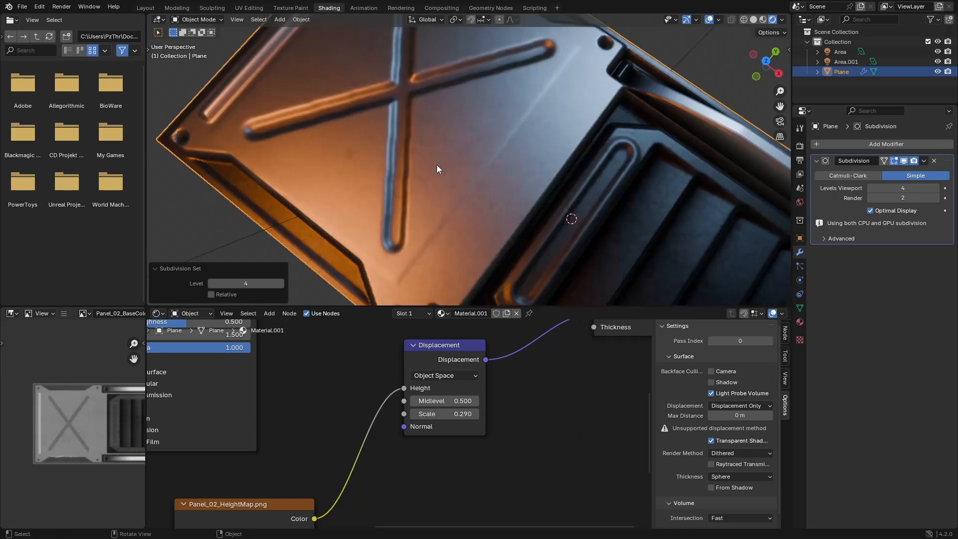
scroll(487, 209, "down", 5)
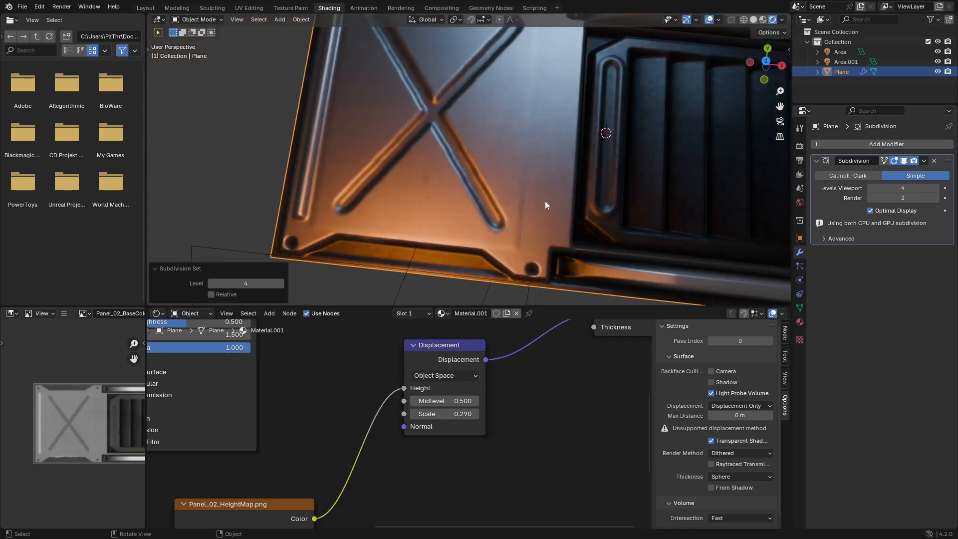
left_click_drag(545, 201, 470, 190)
left_click(874, 143)
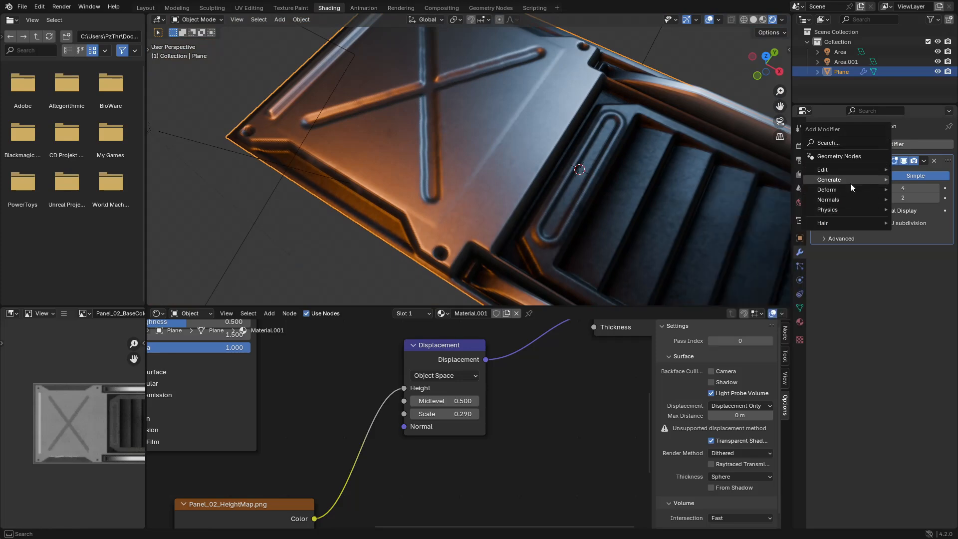
mouse_move(850, 187)
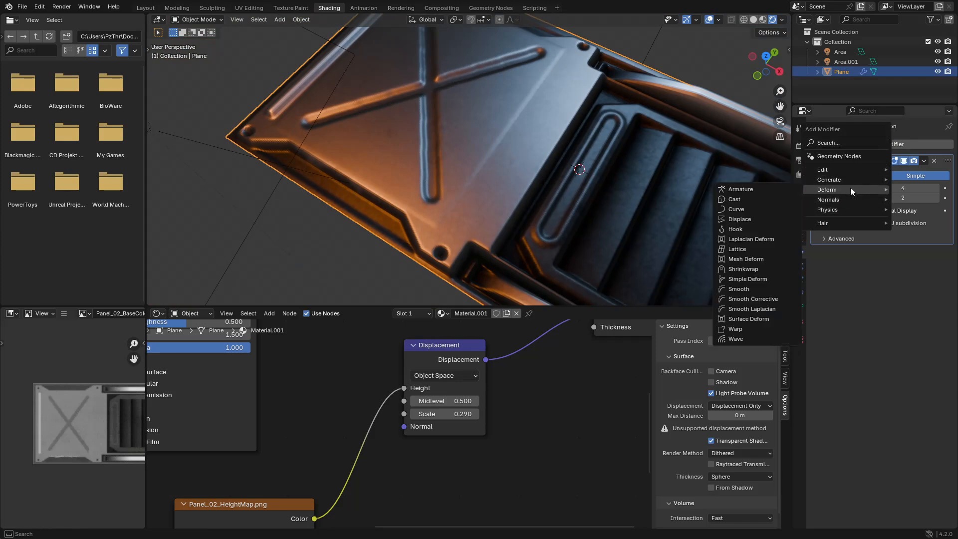
left_click(762, 299)
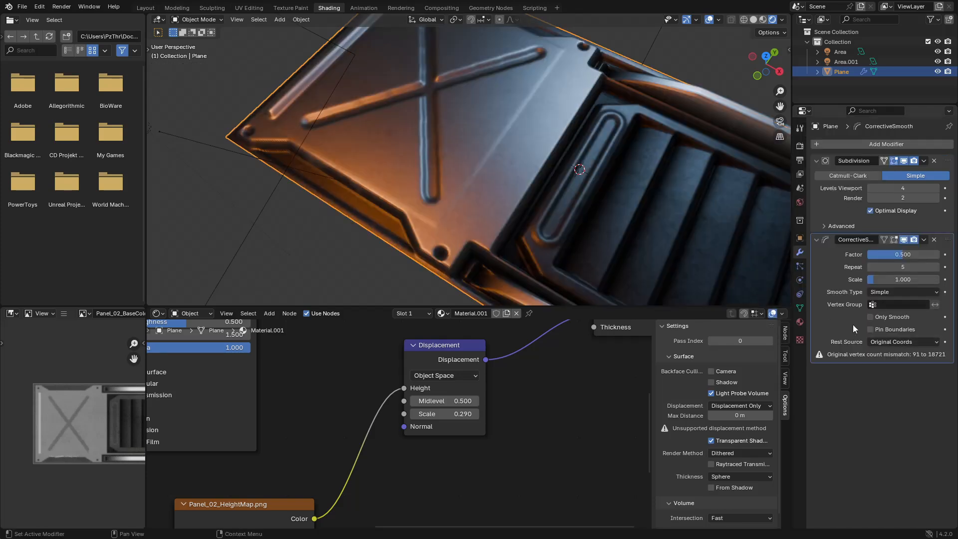
- Change the interpolation of the Panel_02_HeightMap.png texture node to Cubic and check the displaced edges
left_click_drag(573, 207, 394, 171)
left_click_drag(473, 220, 463, 182)
left_click_drag(221, 454, 399, 325)
left_click(396, 434)
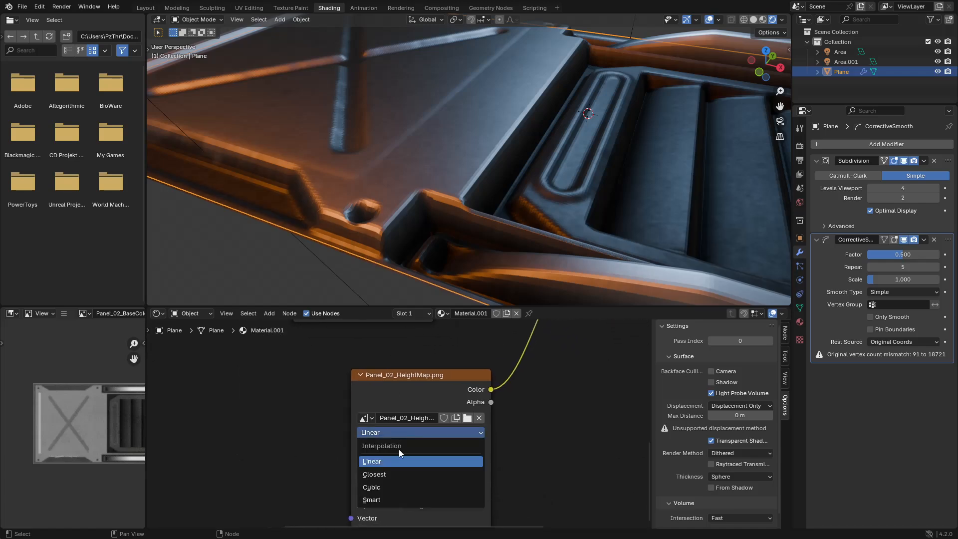
left_click(396, 485)
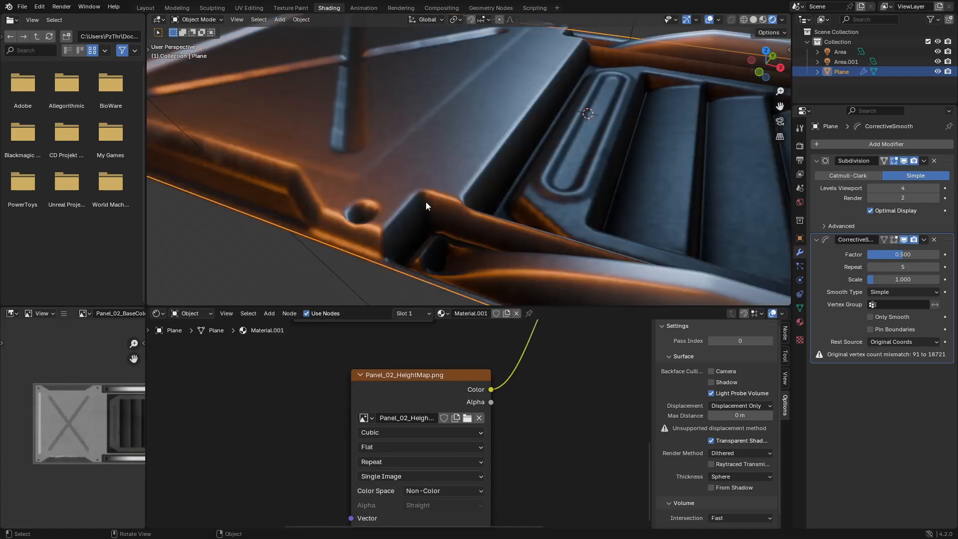
scroll(434, 165, "down", 8)
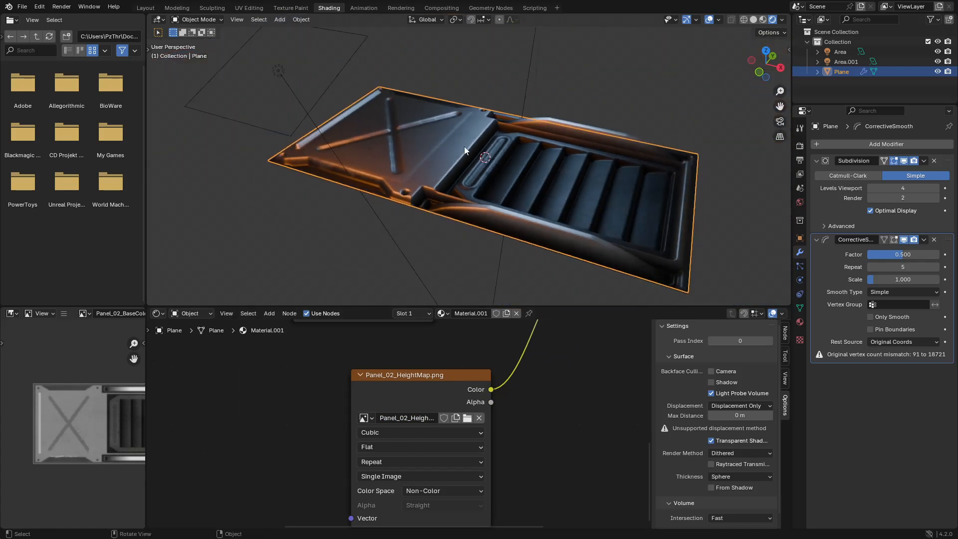
- Examine the displaced panel from several angles and review the base color and normal map nodes in the material
left_click_drag(464, 146, 456, 204)
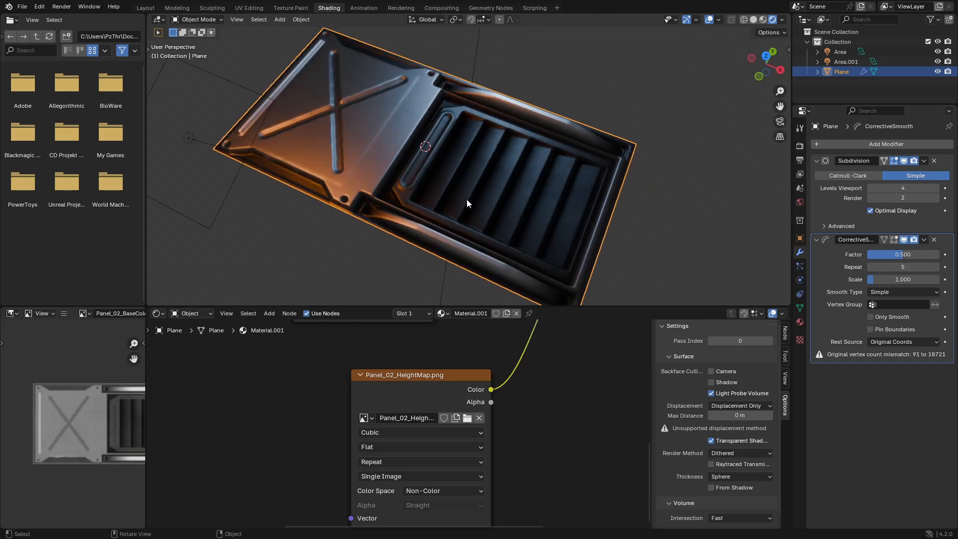
scroll(480, 176, "up", 1)
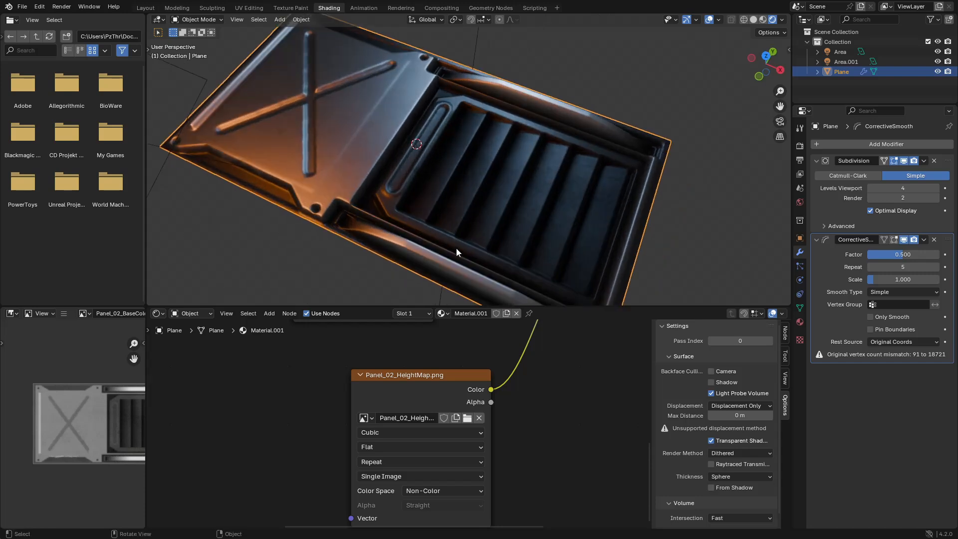
left_click_drag(444, 180, 497, 123)
left_click_drag(575, 393, 531, 437)
left_click_drag(517, 366, 536, 456)
mouse_move(471, 380)
left_mouse_down()
mouse_move(517, 419)
mouse_move(620, 454)
left_mouse_up()
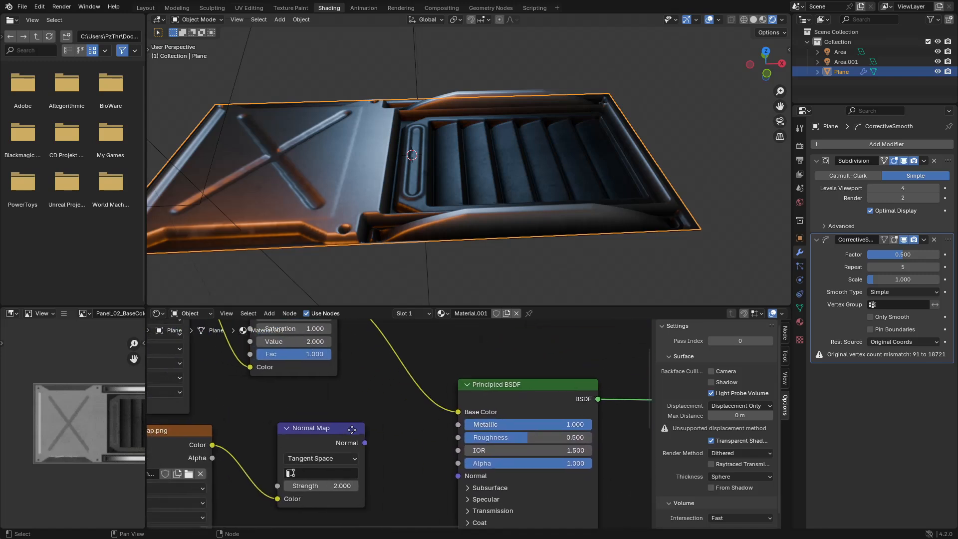
mouse_move(383, 432)
left_mouse_down()
mouse_move(467, 438)
mouse_move(502, 508)
left_mouse_up()
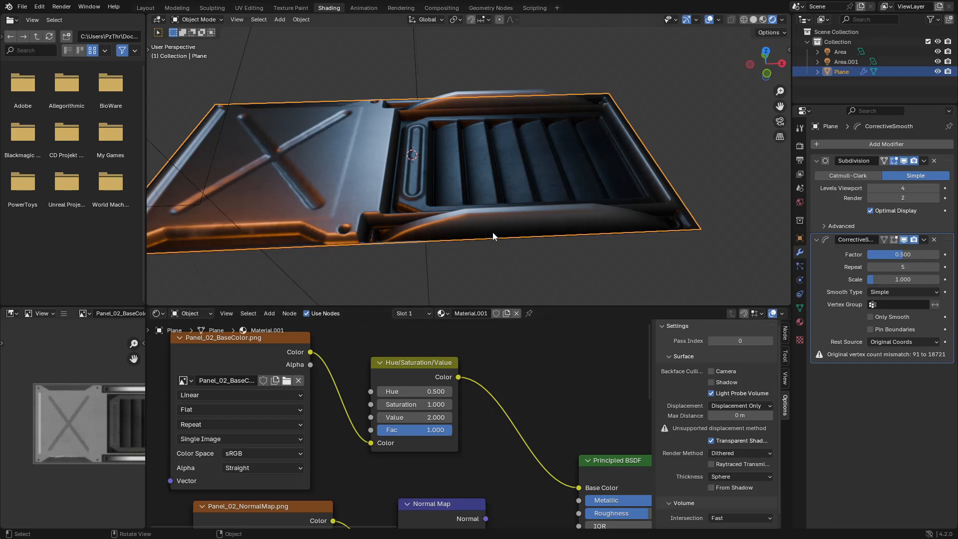
mouse_move(508, 237)
left_mouse_down()
mouse_move(484, 240)
mouse_move(509, 241)
mouse_move(499, 231)
left_mouse_up()
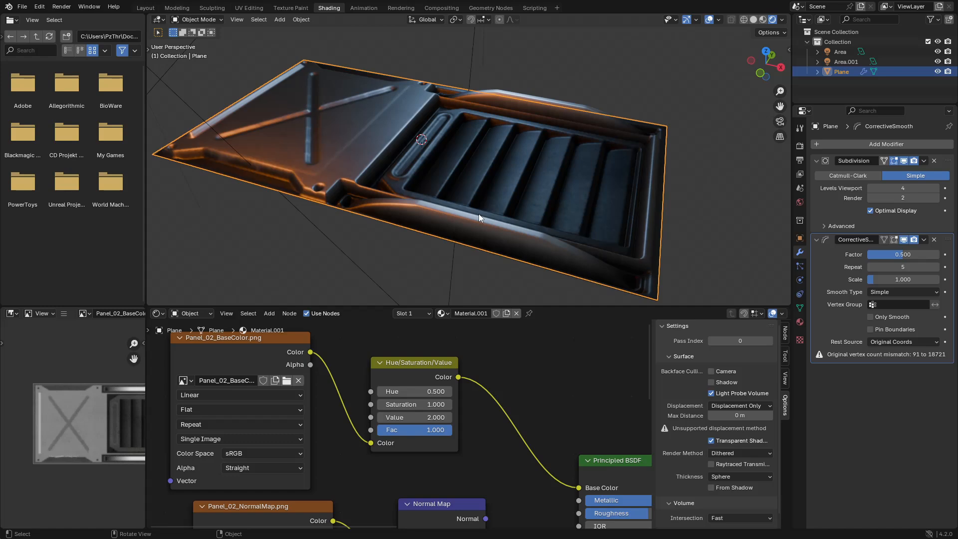
left_click_drag(498, 186, 444, 189)
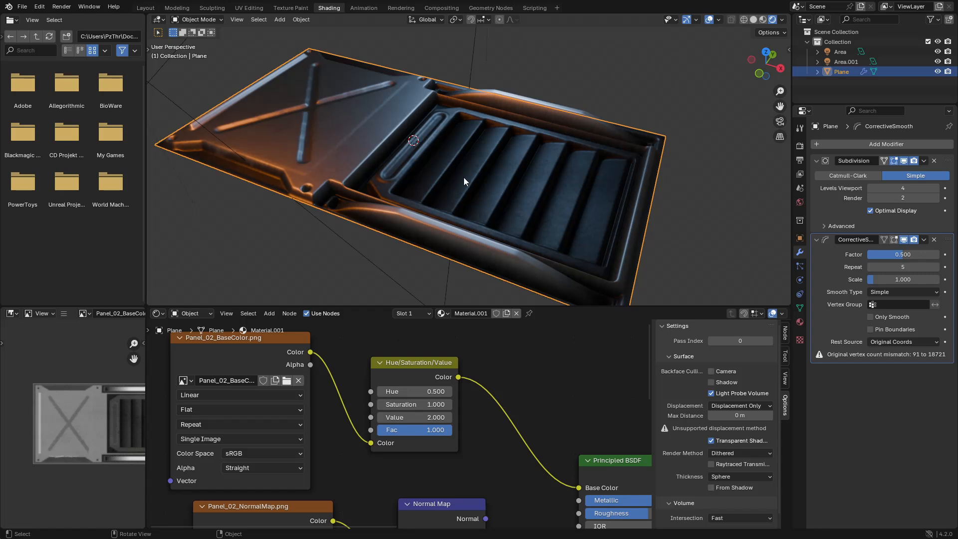
left_click_drag(459, 168, 427, 184)
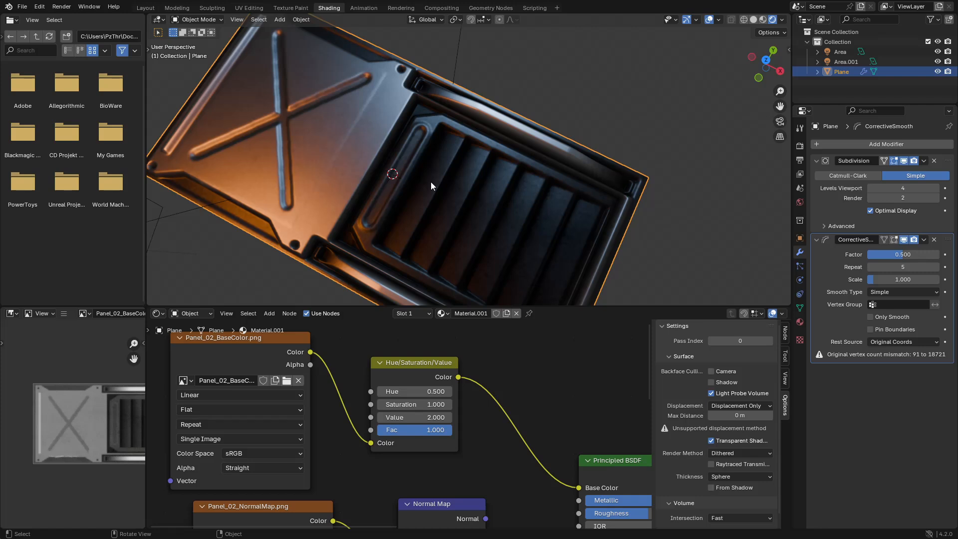
left_click_drag(421, 190, 468, 129)
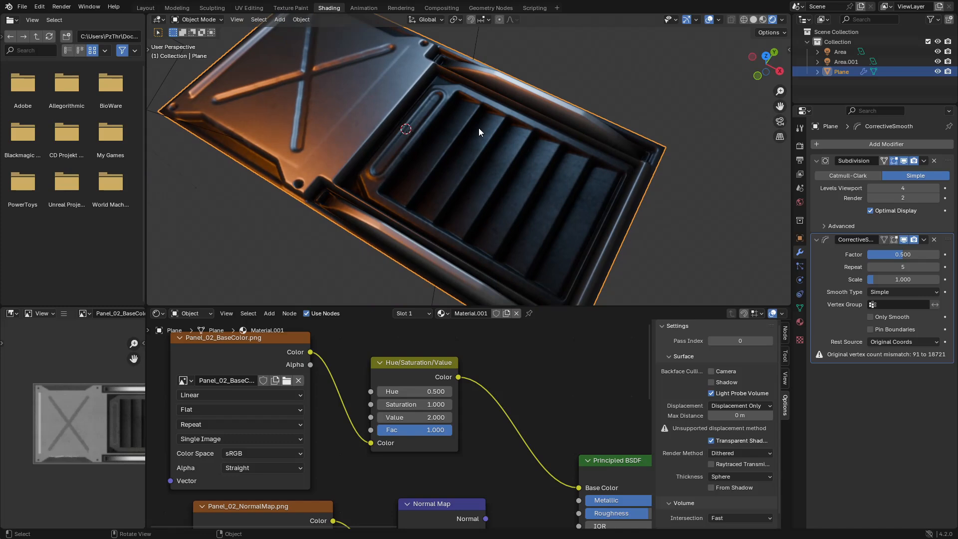
- Expand the Emission settings of the Principled BSDF node and set the emission Strength to 3
scroll(494, 405, "down", 2)
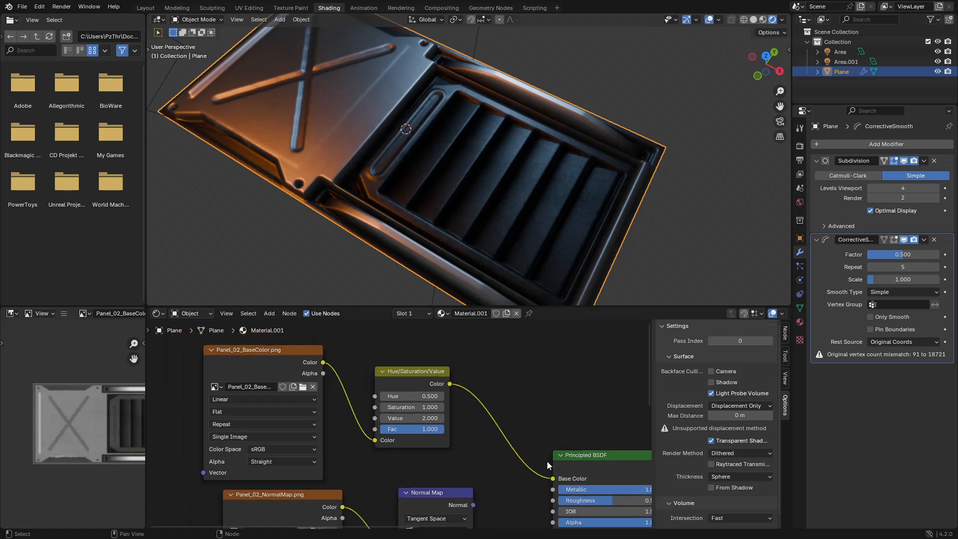
left_click_drag(547, 461, 517, 365)
scroll(483, 391, "up", 2)
left_click_drag(517, 481, 433, 405)
scroll(455, 466, "up", 2)
scroll(449, 421, "up", 1)
left_click(508, 442)
left_click_drag(405, 455, 402, 378)
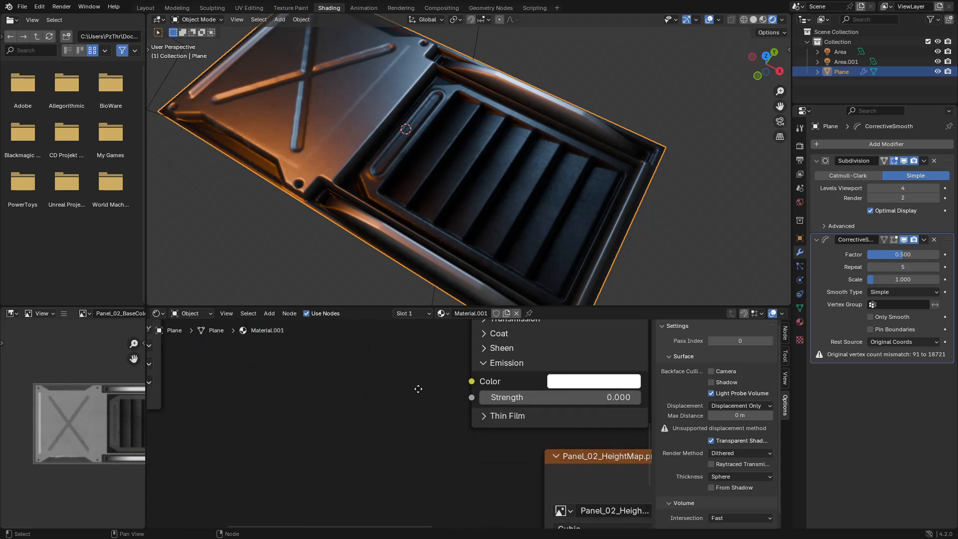
left_click(539, 399)
type("3")
key("Return")
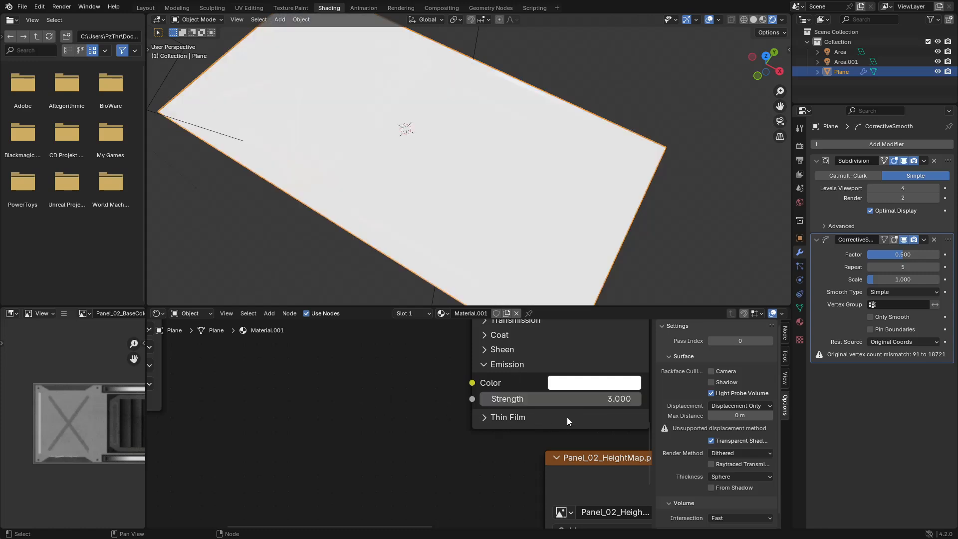
- Add an Image Texture node beside the Principled BSDF and create a new image named emmission in it
key("shift+a")
mouse_move(380, 431)
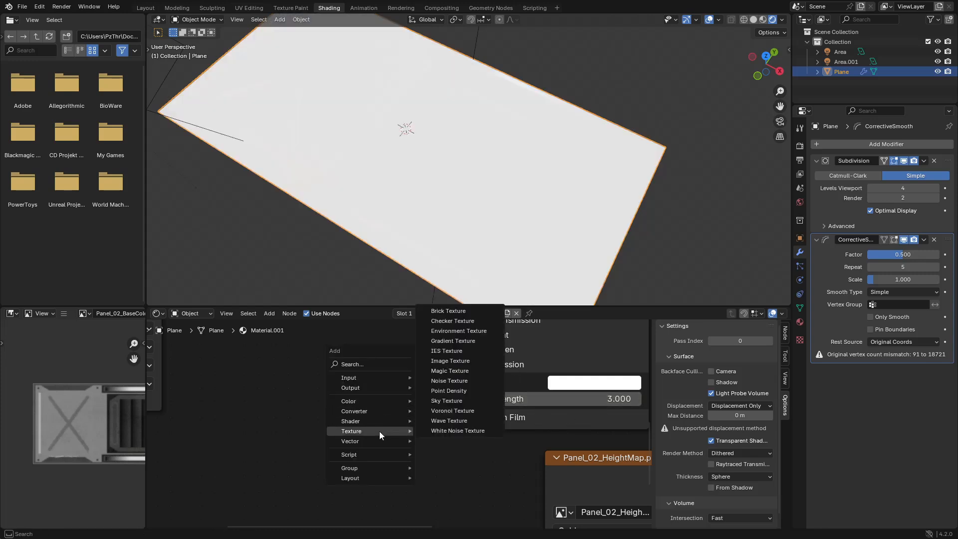
left_click(450, 360)
left_click(262, 403)
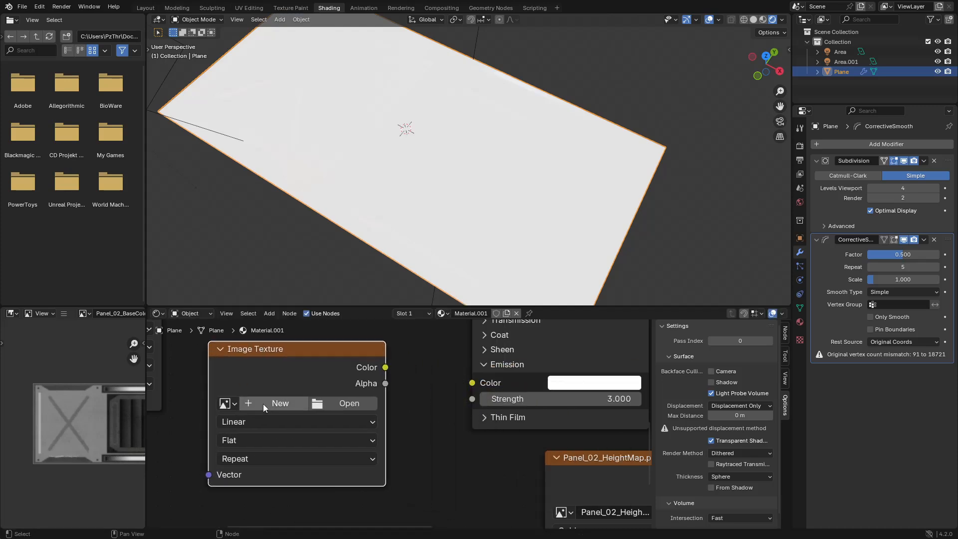
left_click(267, 405)
type("emmis")
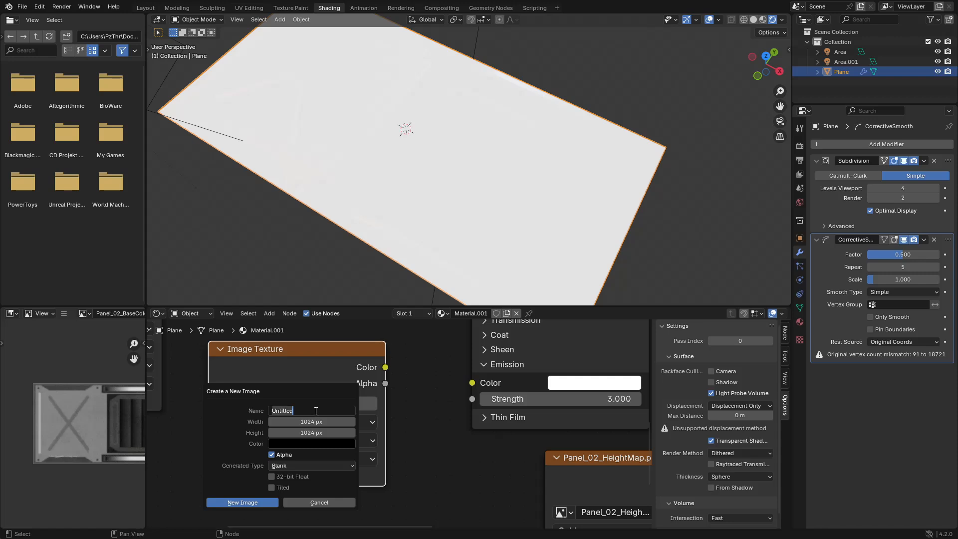
type("sion")
left_click(242, 503)
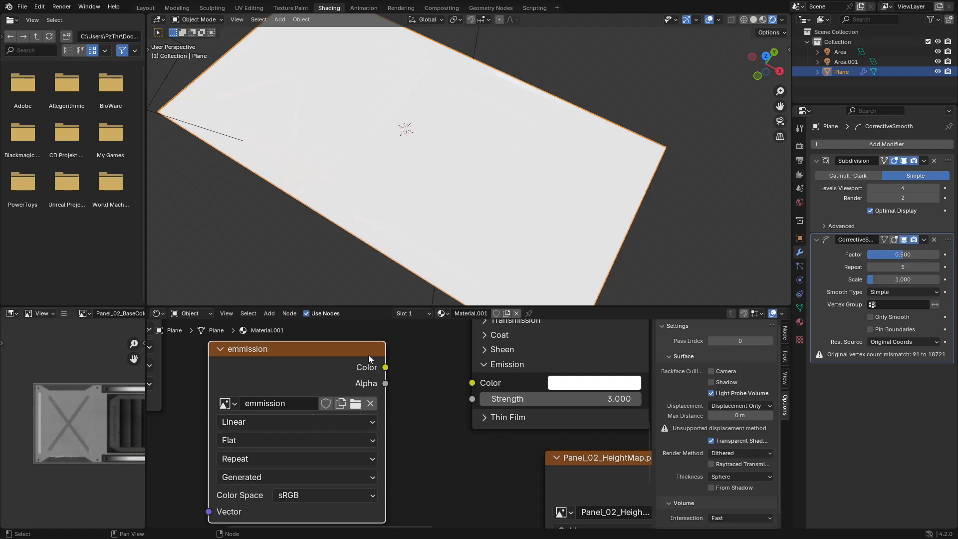
- Add an Image Texture node beside the Principled BSDF and create a new 512 × 256 px image in it
key("shift+a")
mouse_move(324, 409)
left_click(376, 341)
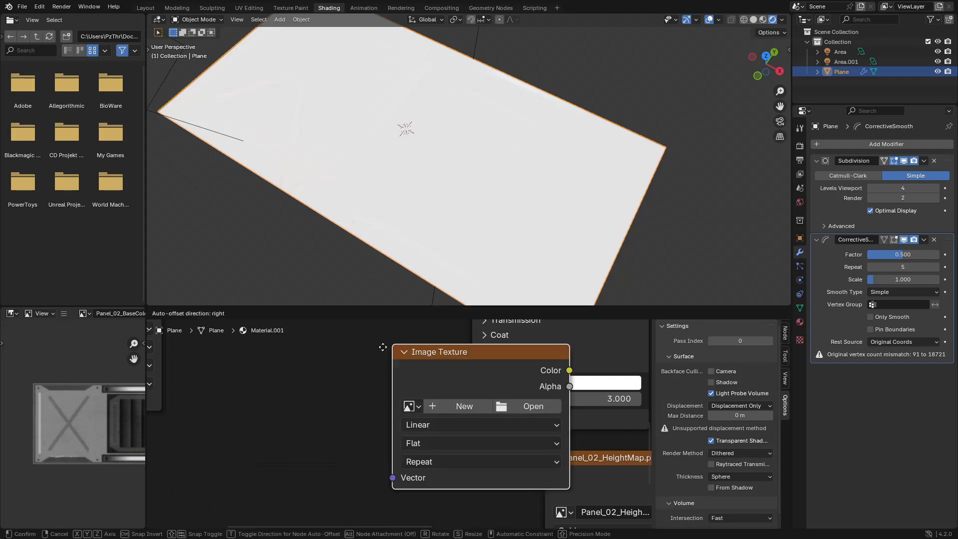
left_click(233, 346)
left_click(310, 409)
left_click(363, 427)
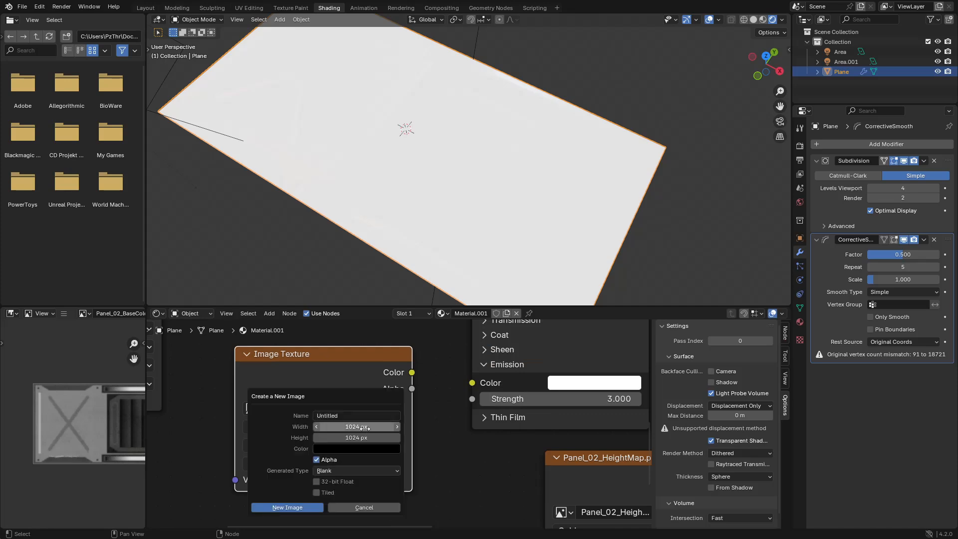
type("512")
key("Return")
left_click(364, 437)
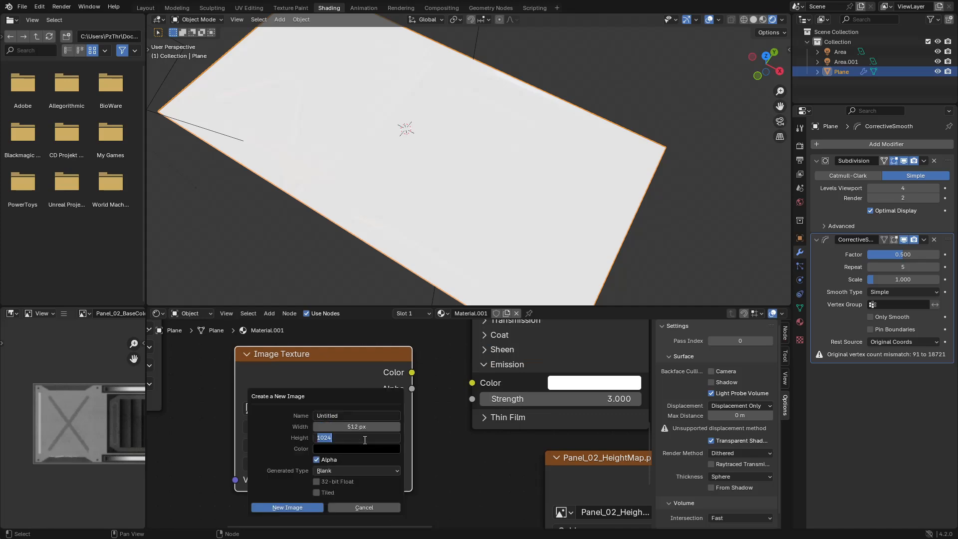
type("256")
left_click(296, 509)
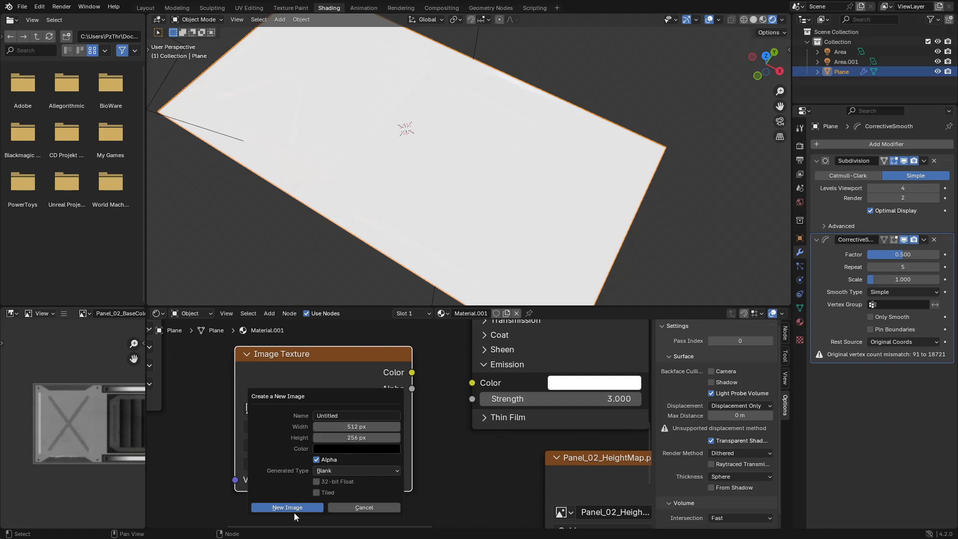
left_click(294, 509)
- Connect the new image node's Color output to the Emission Color of the Principled BSDF and check the panel
left_click_drag(345, 385, 304, 385)
left_click_drag(372, 373, 472, 382)
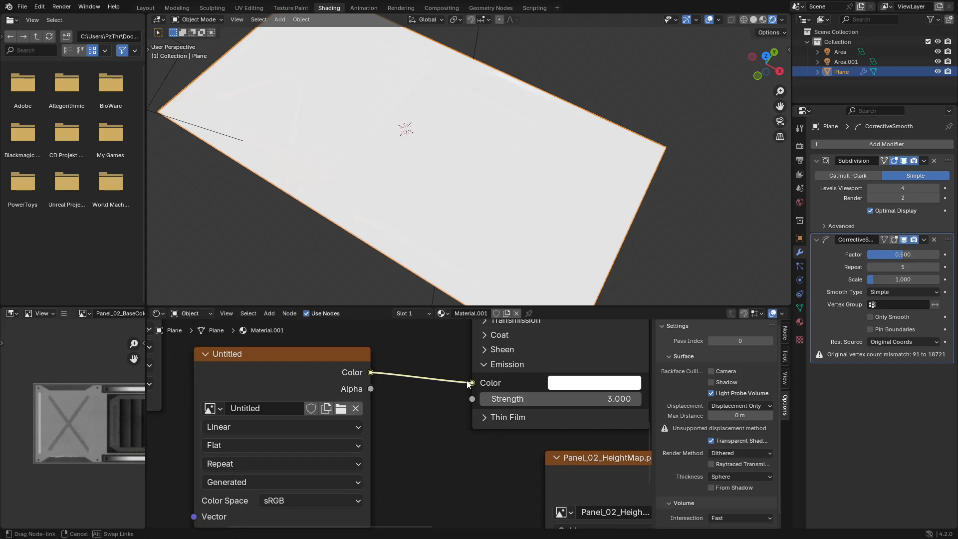
left_click_drag(432, 167, 451, 192)
- Switch the plane to Texture Paint mode and set the texture slot mode to Single Image
key("Tab")
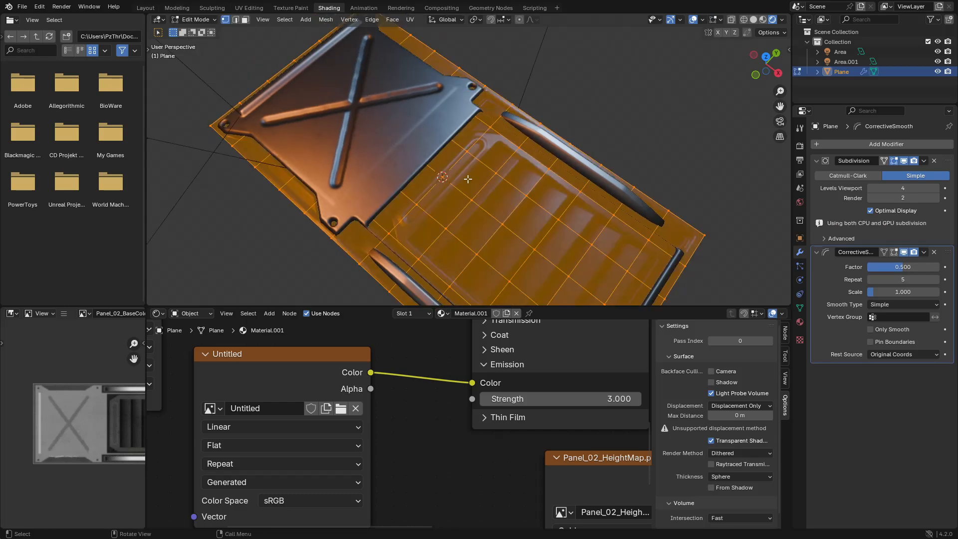
key("Tab")
key("ctrl+Tab")
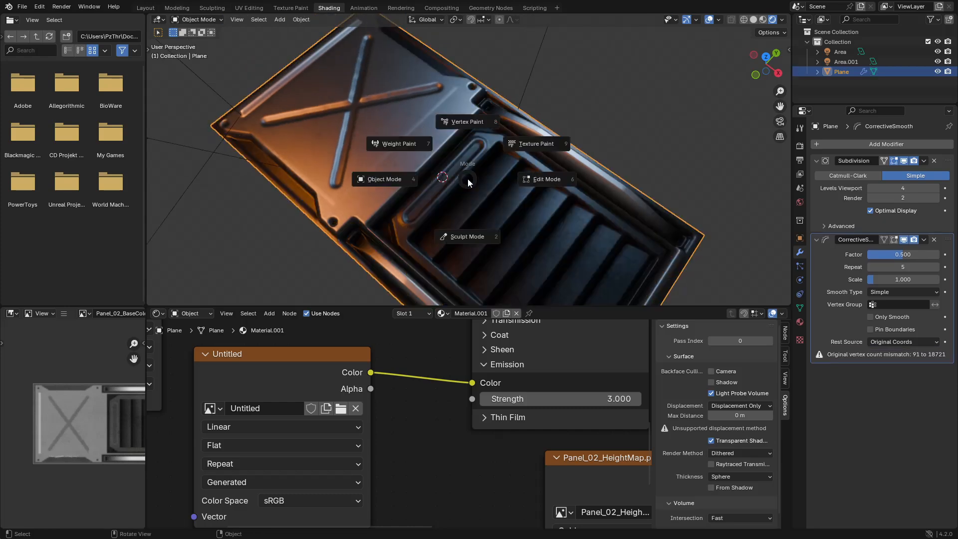
left_click(533, 150)
left_click(465, 20)
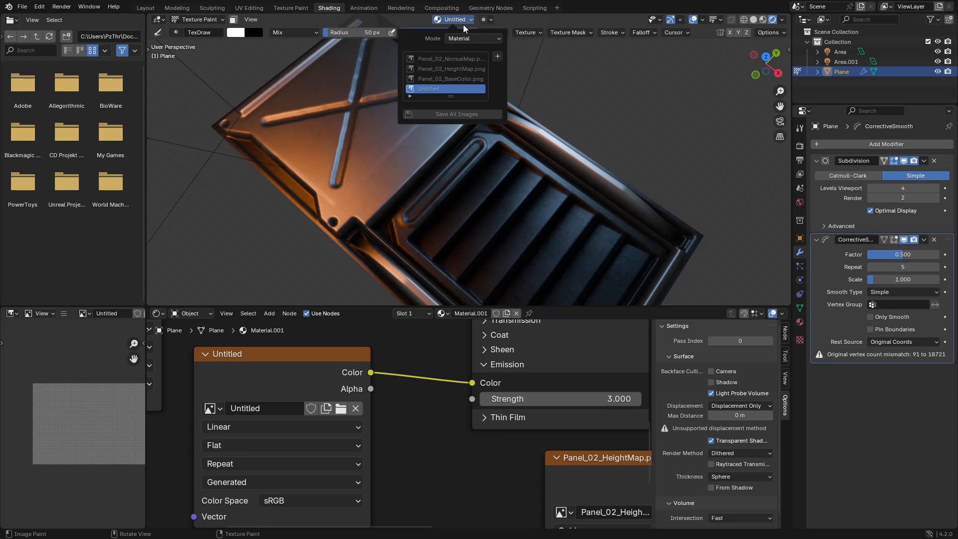
left_click(472, 39)
left_click(477, 57)
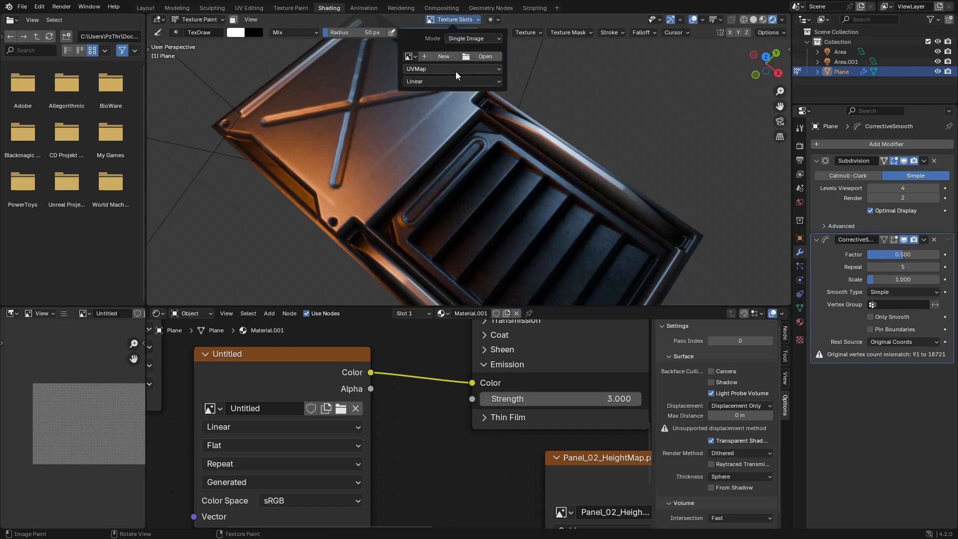
- Rename the new emission image as Emmessive2 and assign it as the single image to paint on
double_click(258, 412)
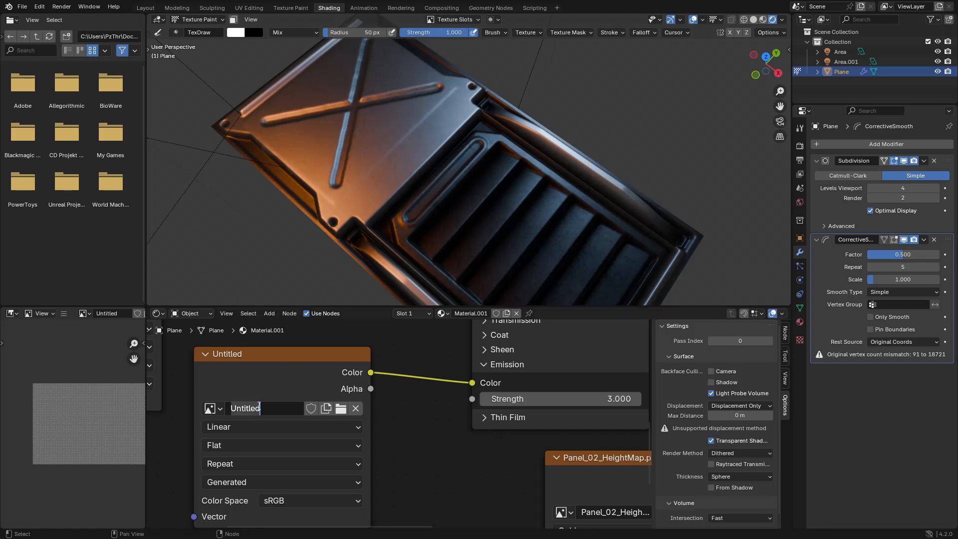
type("Emmessive")
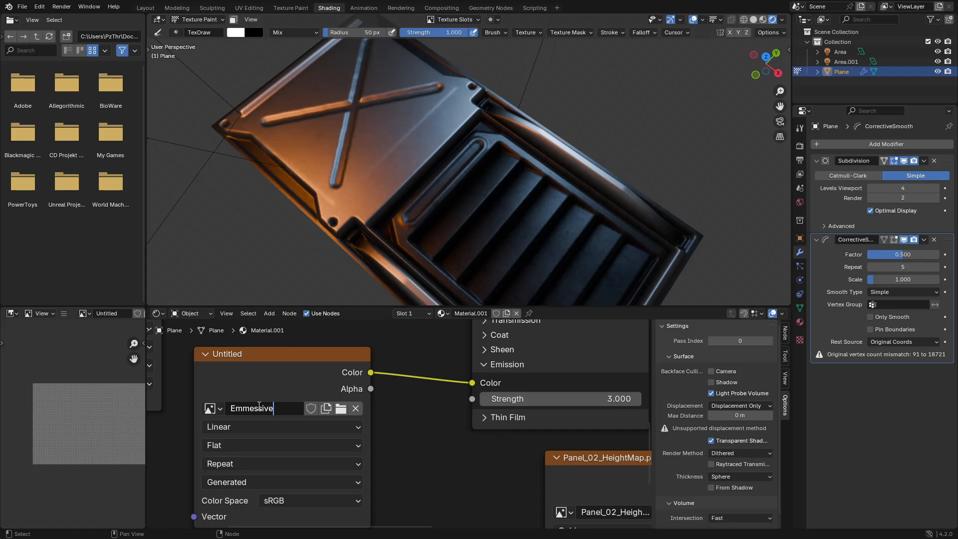
type("2")
key("Return")
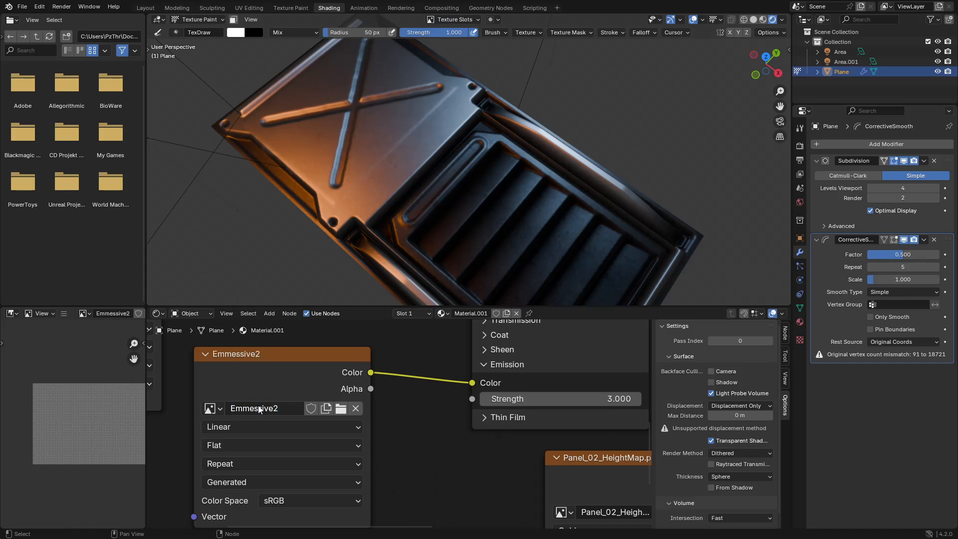
left_click(434, 20)
left_click(411, 56)
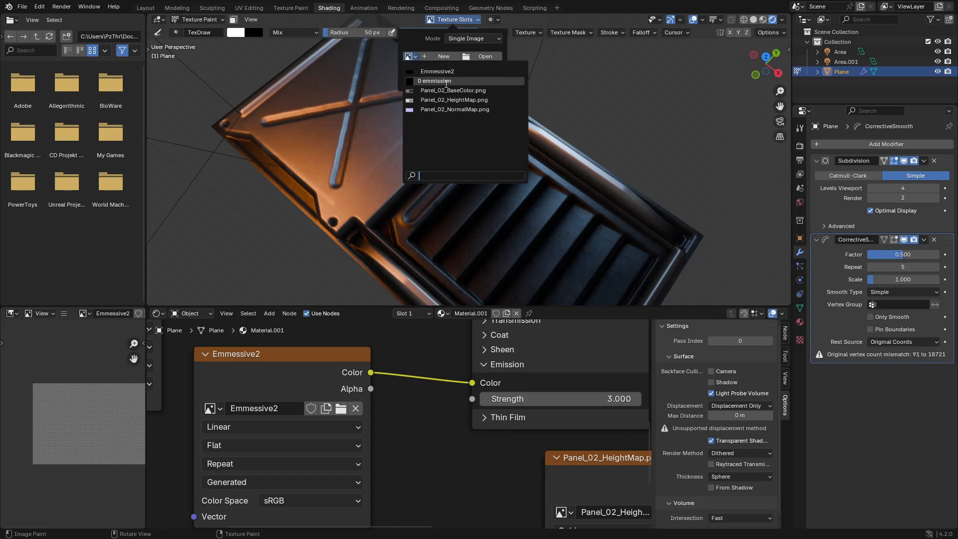
left_click(467, 74)
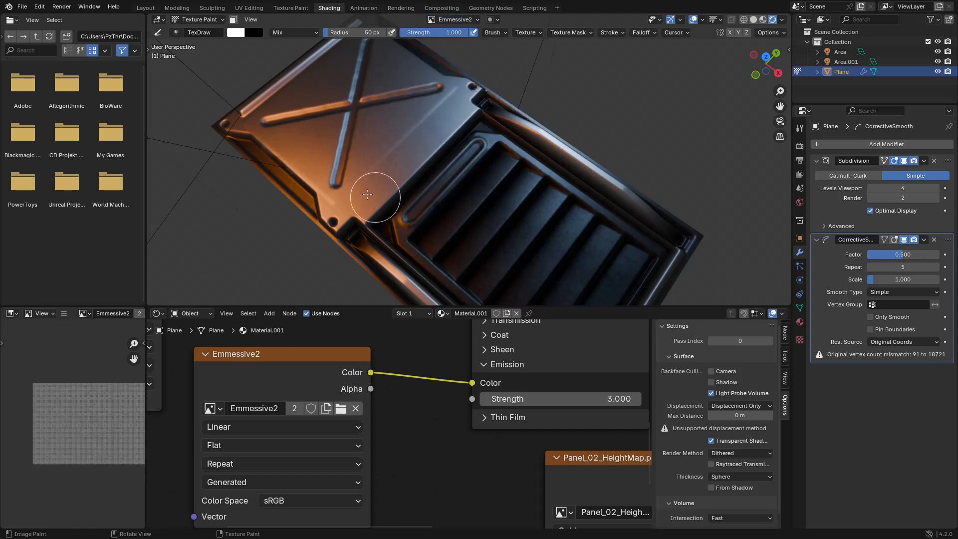
- Reduce the paint brush radius to 13 px and set its color to a bright yellow-green
key("f")
left_click(411, 184)
left_click(238, 33)
mouse_move(260, 80)
left_mouse_down()
mouse_move(247, 81)
mouse_move(249, 92)
left_mouse_up()
left_click_drag(312, 158, 449, 182)
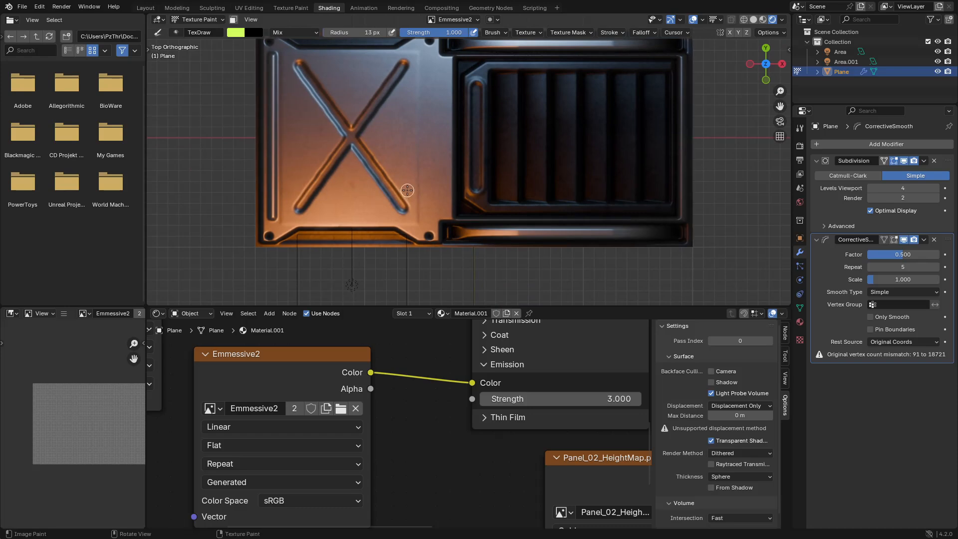
- Set the brush radius to 16 px to fit the long rounded slot beside the vents, seen from the top
key("f")
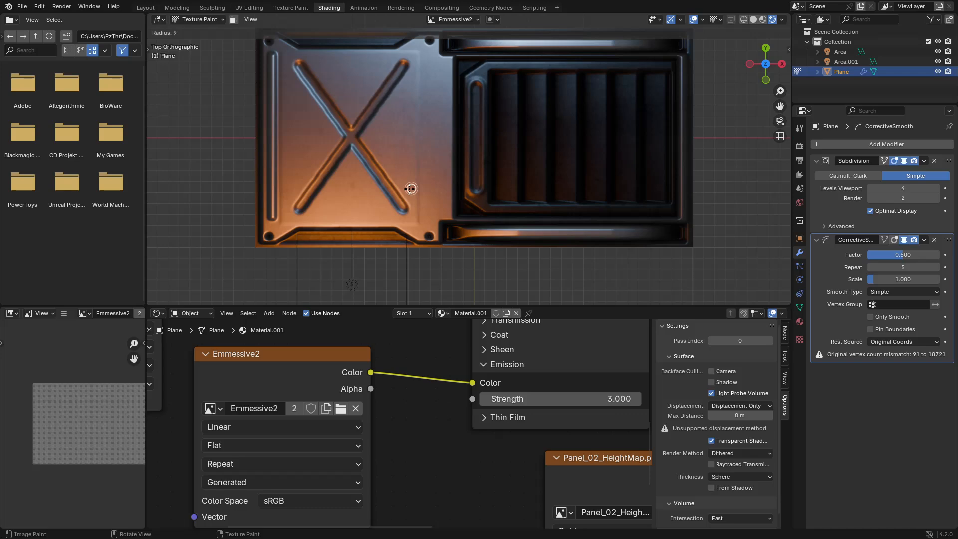
left_click(410, 188)
mouse_move(410, 188)
left_mouse_down()
mouse_move(449, 155)
mouse_move(511, 183)
mouse_move(453, 171)
left_mouse_up()
key("KP_7")
scroll(441, 168, "up", 6)
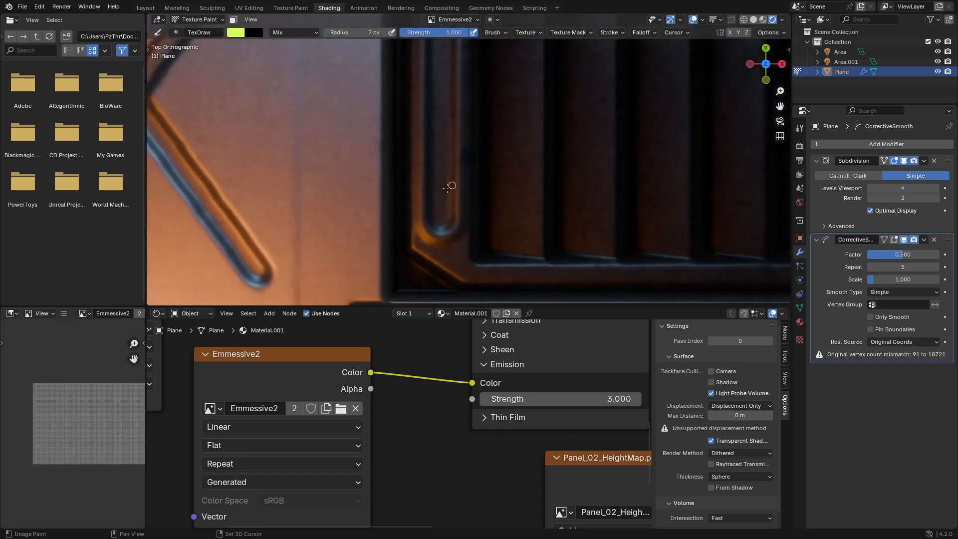
key("f")
left_click(438, 202)
key("f")
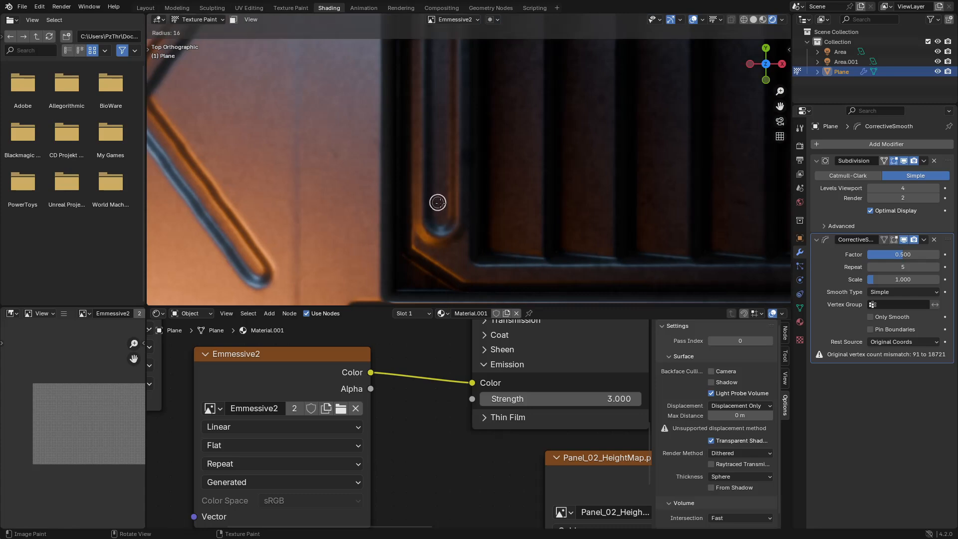
left_click(438, 202)
- Enable Y-axis mirror symmetry for painting along the rounded slot
scroll(455, 169, "down", 1)
left_click_drag(463, 149, 476, 210)
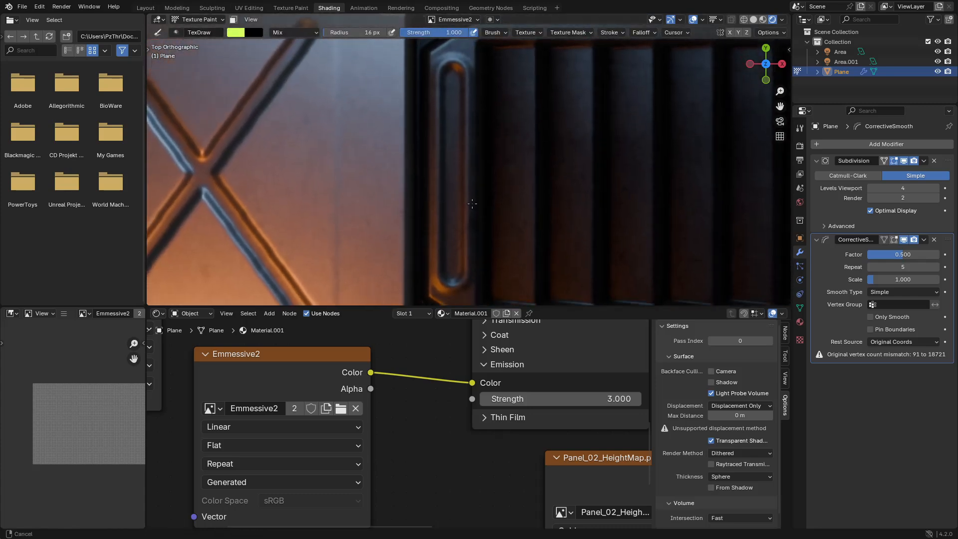
left_click(739, 33)
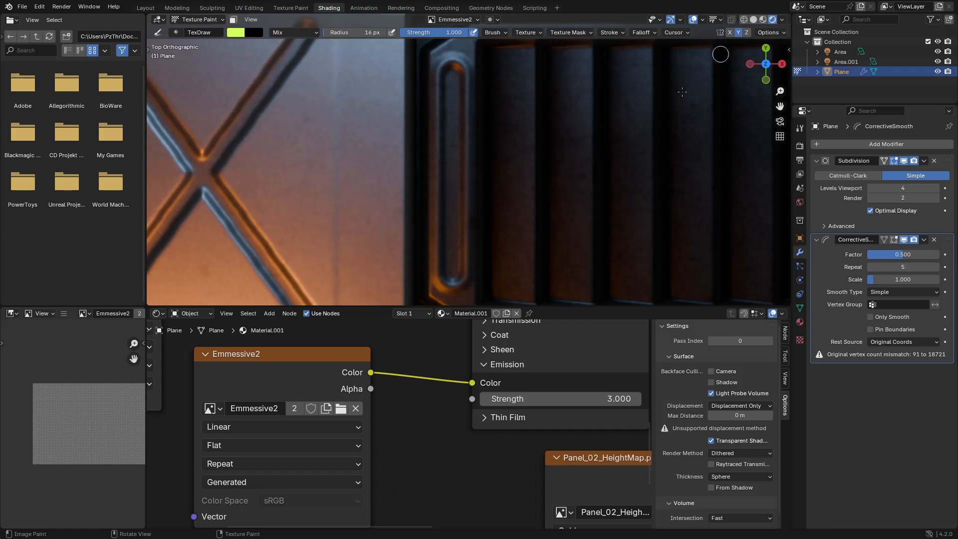
left_click(453, 264)
key("ctrl+z")
key("shift+f")
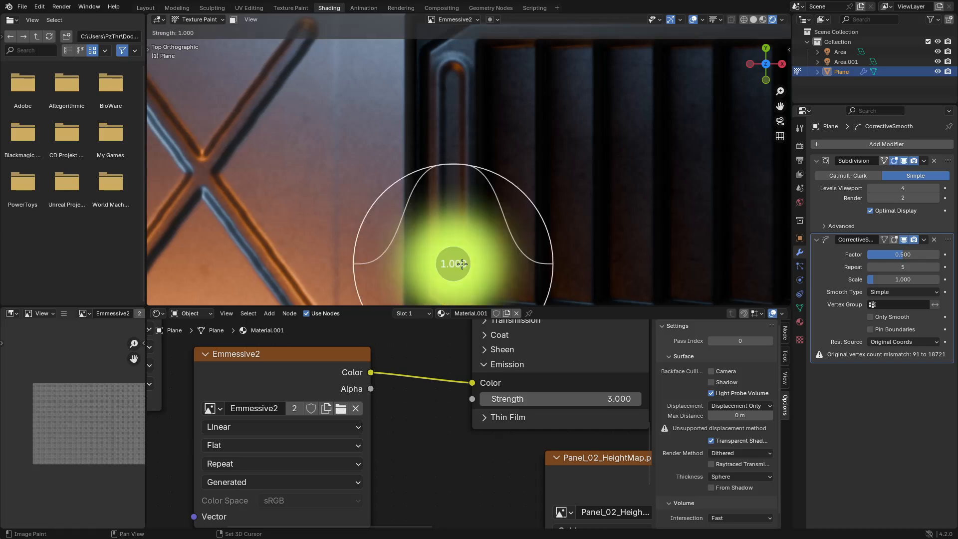
left_click(469, 268)
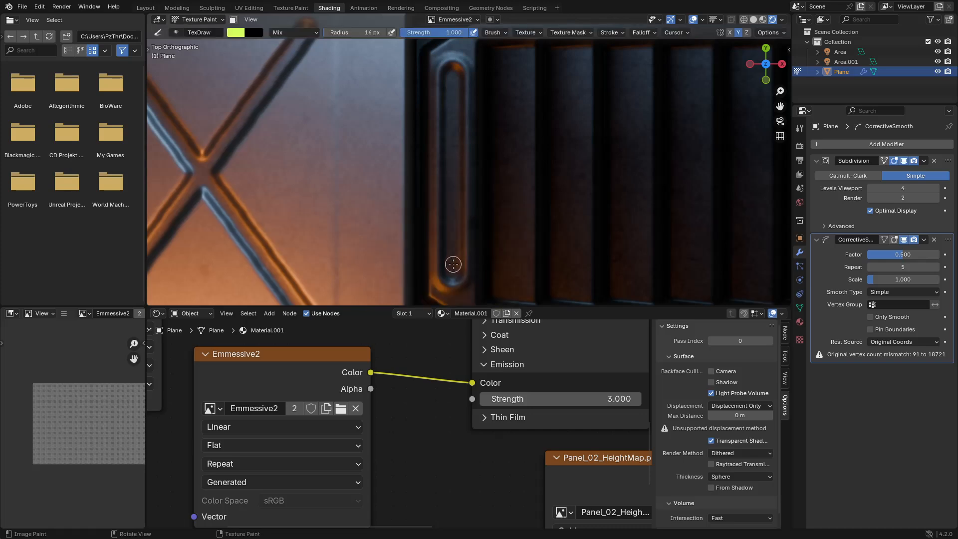
- Paint two single yellow-green dots at the lower end of the rounded slot, mirrored to its upper end
left_click(453, 265)
left_click(453, 240)
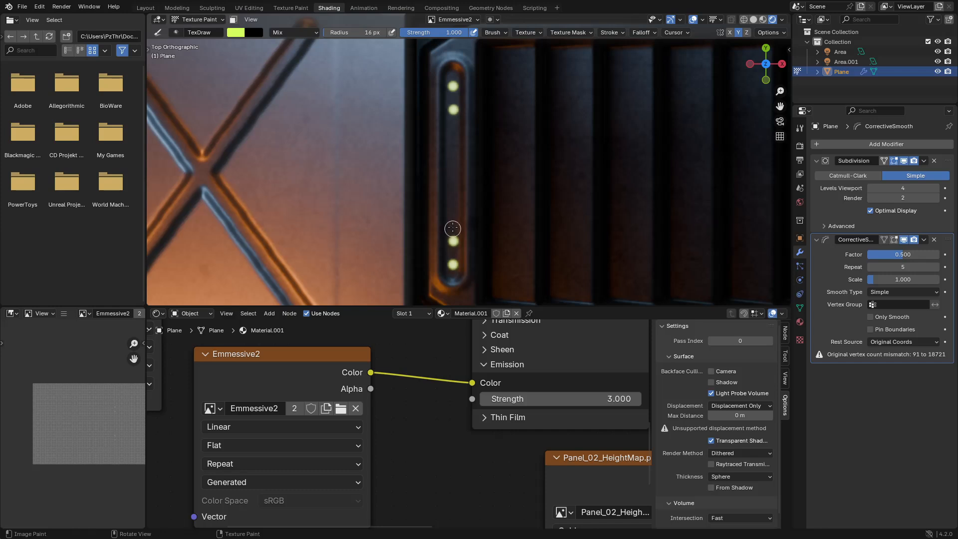
left_click(453, 219)
key("ctrl+z")
- Change the brush's stroke method to Line and paint a straight glowing bar along the slot's middle, between the pairs of dots
key("e")
left_click(449, 267)
key("e")
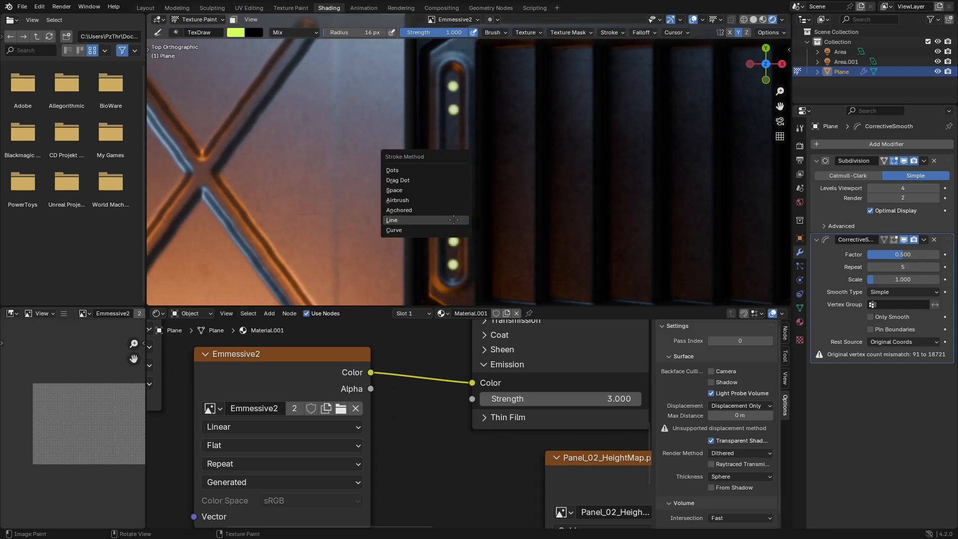
left_click(453, 220)
left_click_drag(453, 219, 454, 149)
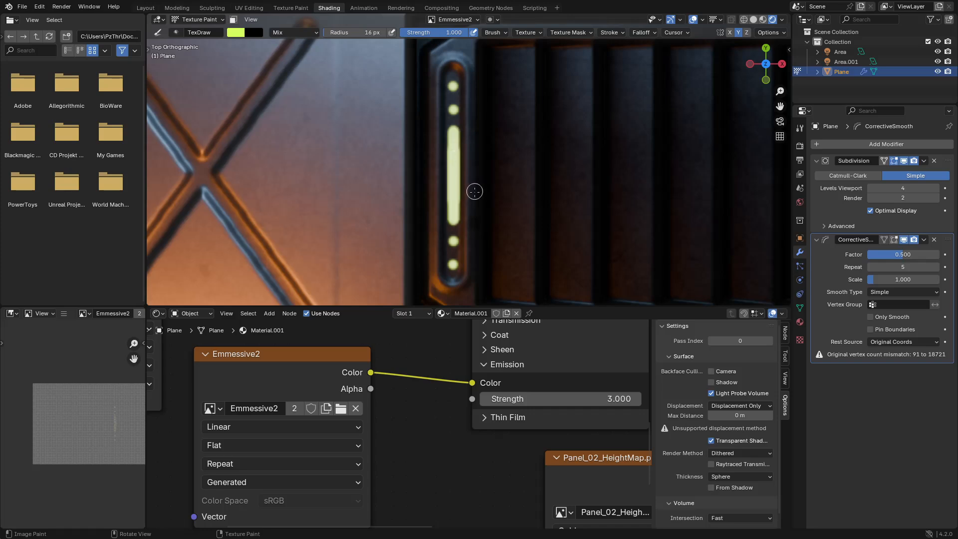
mouse_move(496, 227)
left_mouse_down()
mouse_move(440, 175)
mouse_move(460, 248)
left_mouse_up()
scroll(439, 176, "down", 2)
scroll(461, 190, "up", 1)
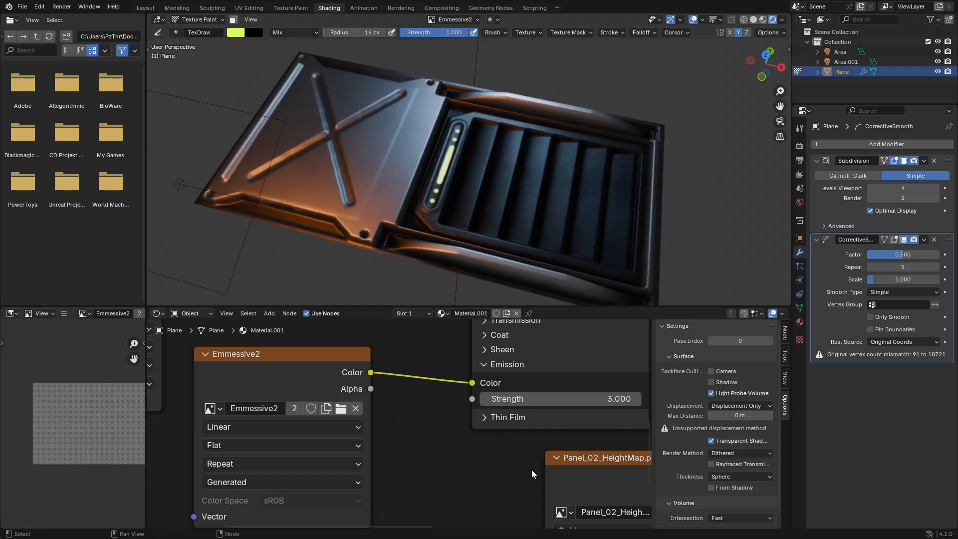
- Set the Principled BSDF's Emission Strength to 2.8
left_click_drag(507, 471, 391, 372)
left_click_drag(384, 470, 236, 503)
left_click_drag(539, 420, 492, 500)
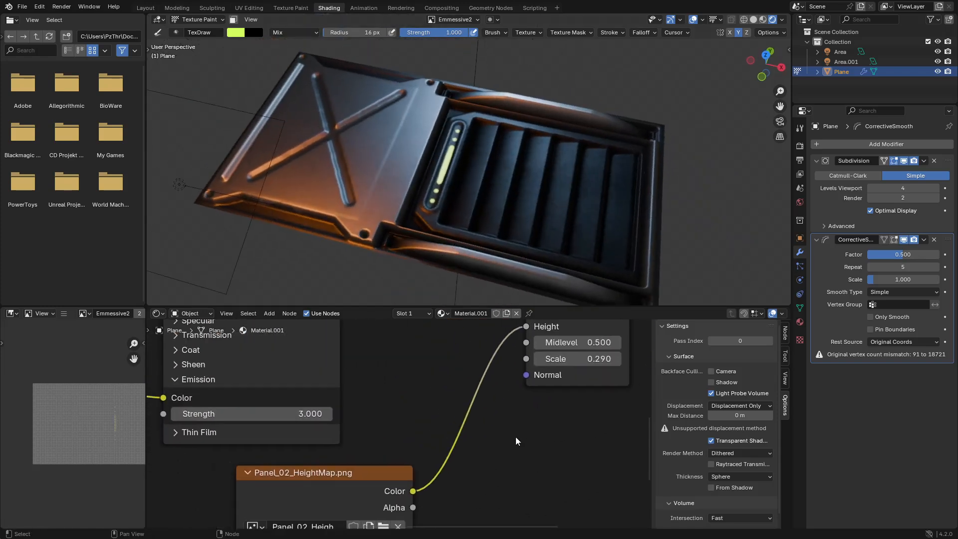
left_click_drag(517, 441, 667, 493)
left_click_drag(496, 458, 586, 411)
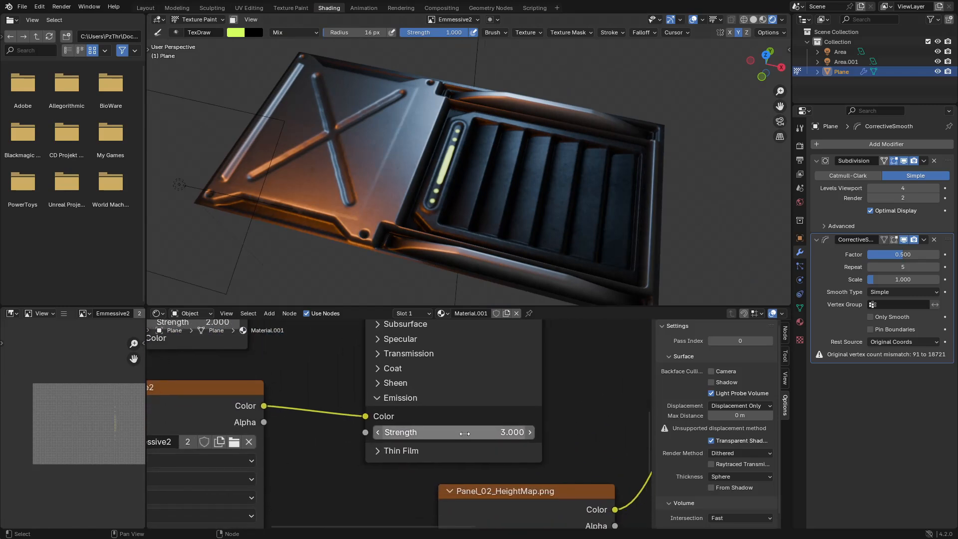
left_click_drag(463, 432, 494, 432)
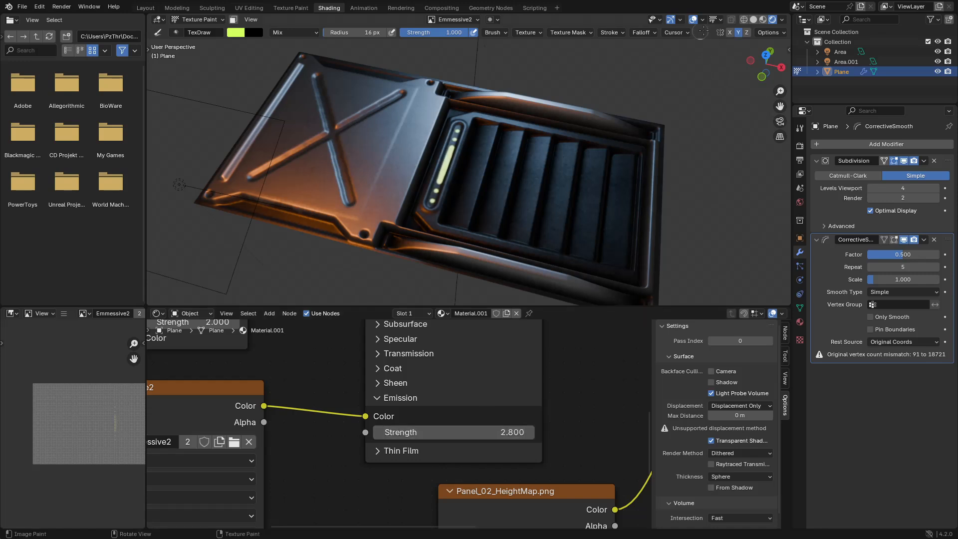
- Return the plane to Object Mode and open the viewport shading options with the compositor setting
scroll(704, 32, "down", 1)
scroll(678, 50, "up", 1)
key("Tab")
key("Tab")
key("ctrl+Tab")
left_click(454, 98)
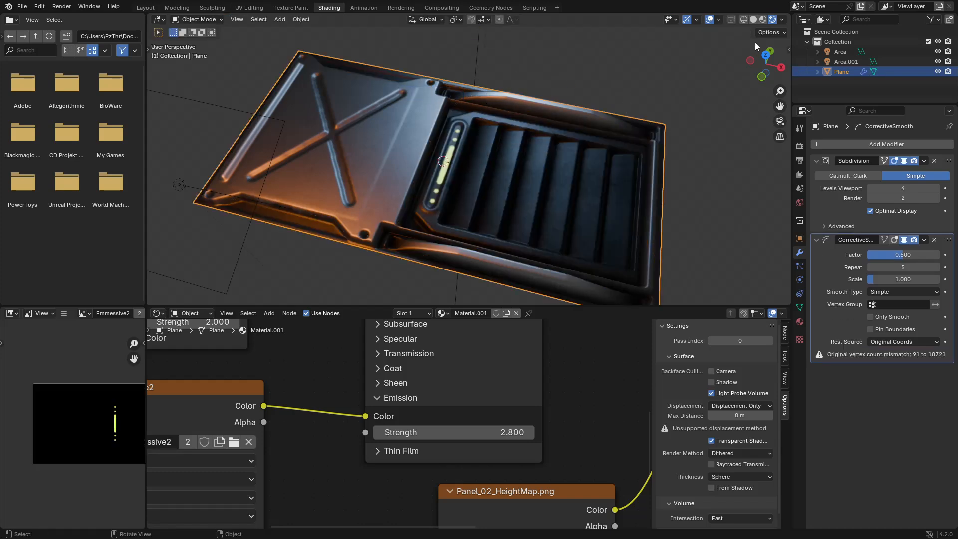
left_click(782, 20)
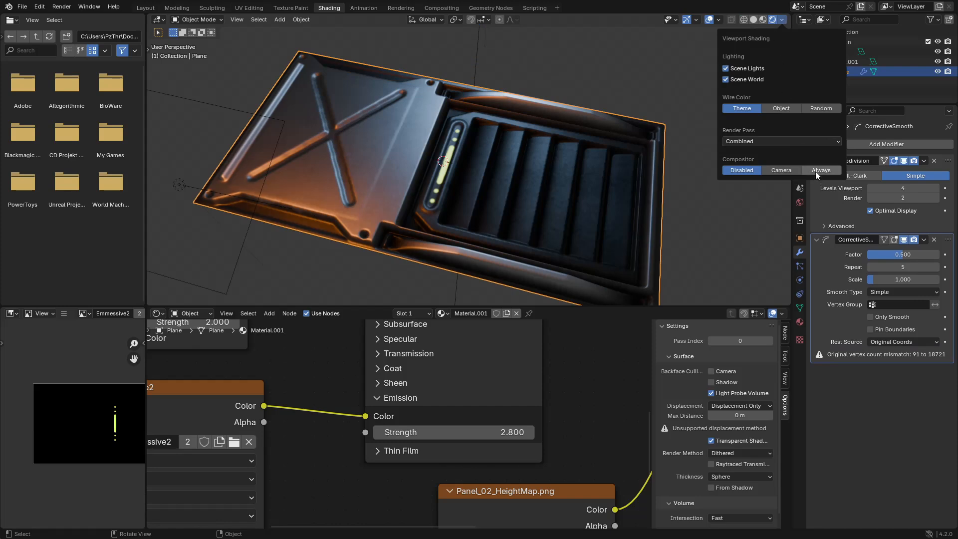
- Enable nodes in the compositor and insert a Glare node set to Fog Glow between Render Layers and Composite
left_click(441, 8)
left_click(112, 20)
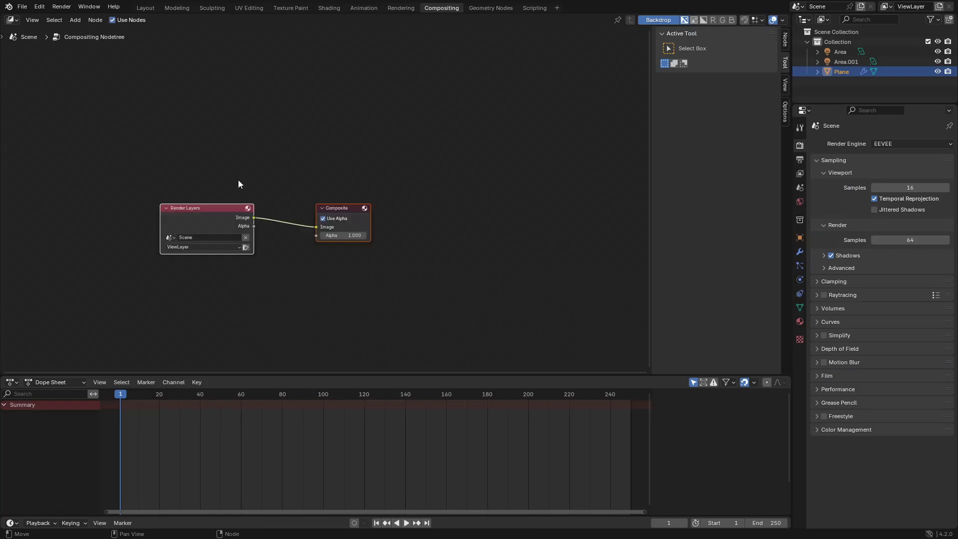
scroll(362, 253, "up", 3)
key("shift+a")
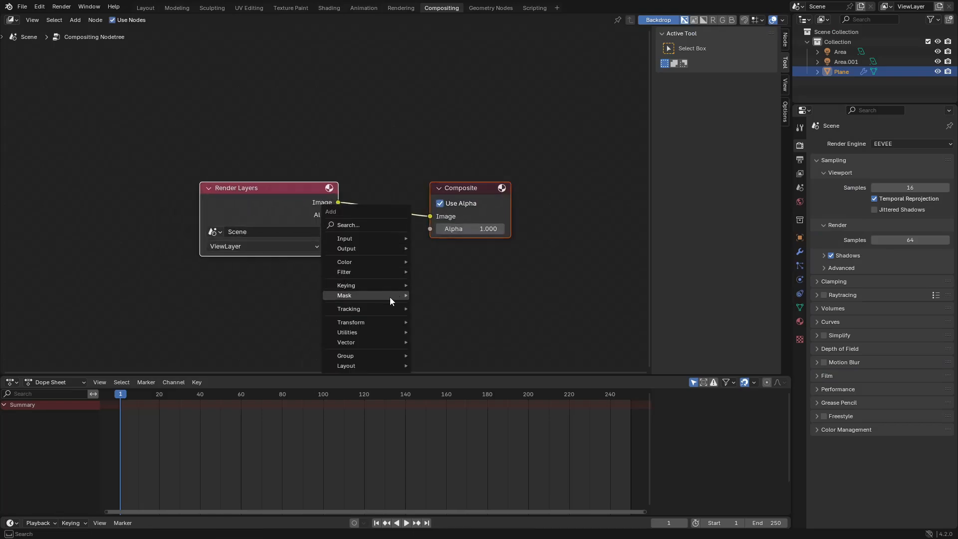
mouse_move(381, 274)
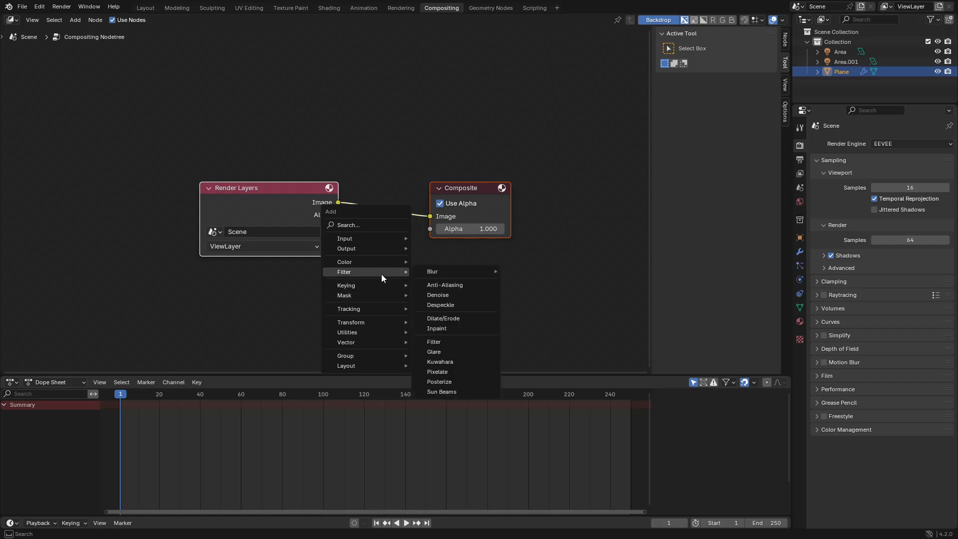
left_click(464, 348)
left_click(374, 298)
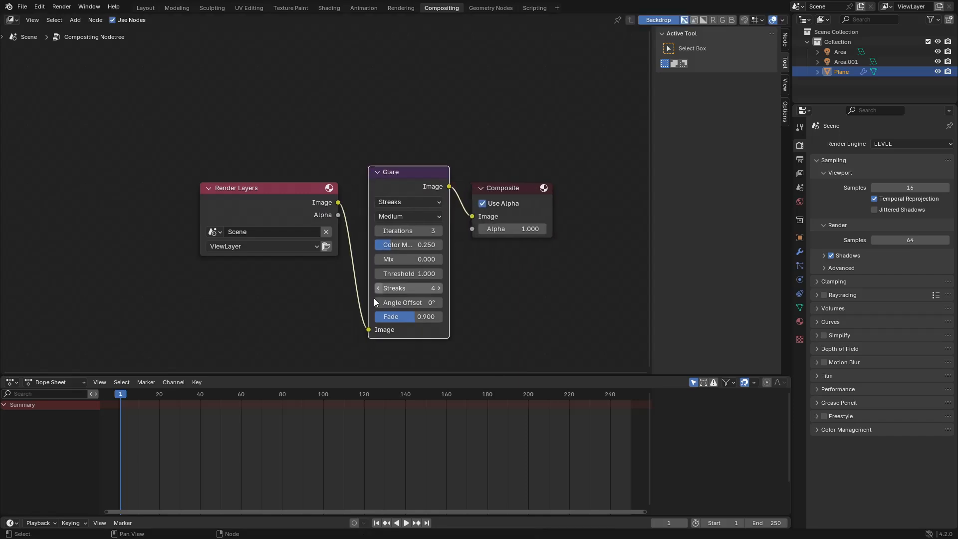
left_click(414, 200)
left_click(412, 269)
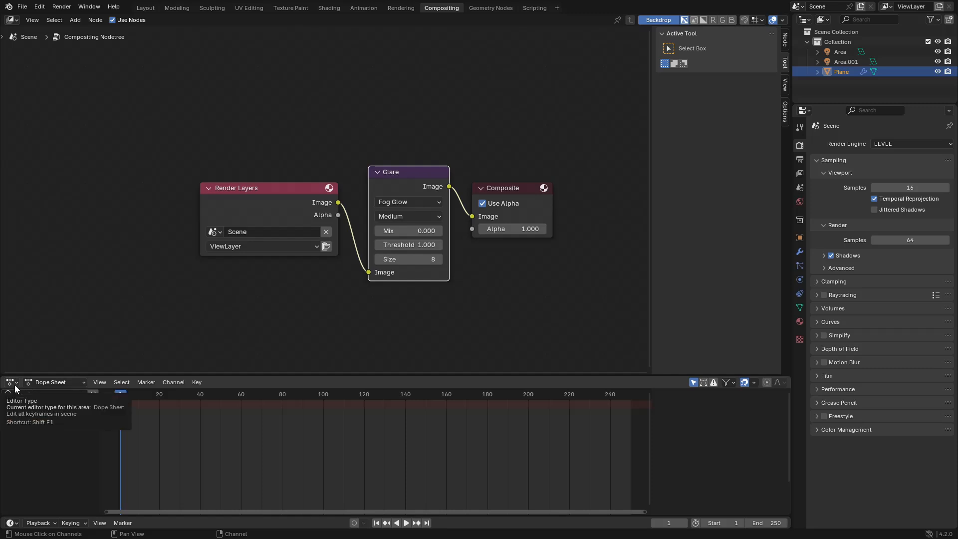
- Turn the Dope Sheet area below the compositor into a 3D Viewport with rendered shading and overlays hidden
left_click_drag(270, 375, 214, 358)
left_click(12, 347)
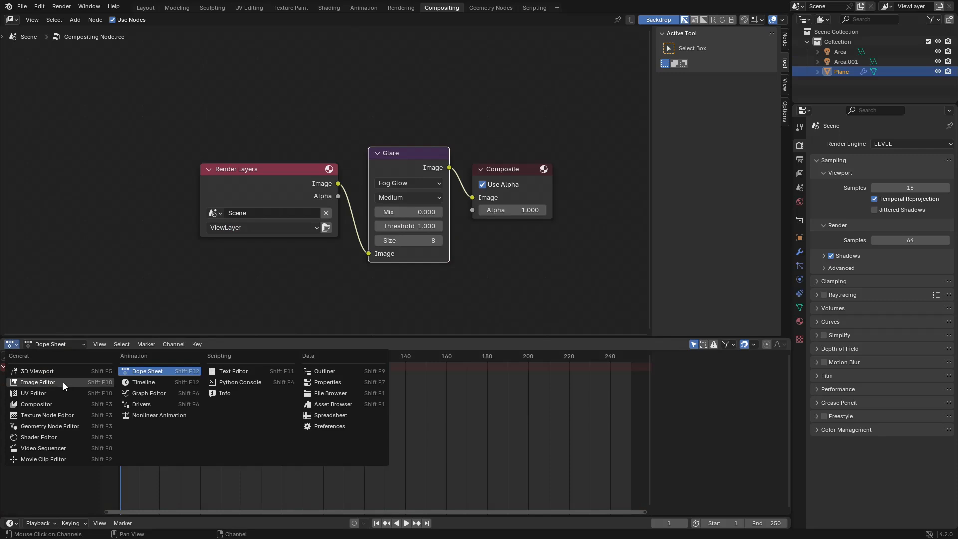
left_click(59, 370)
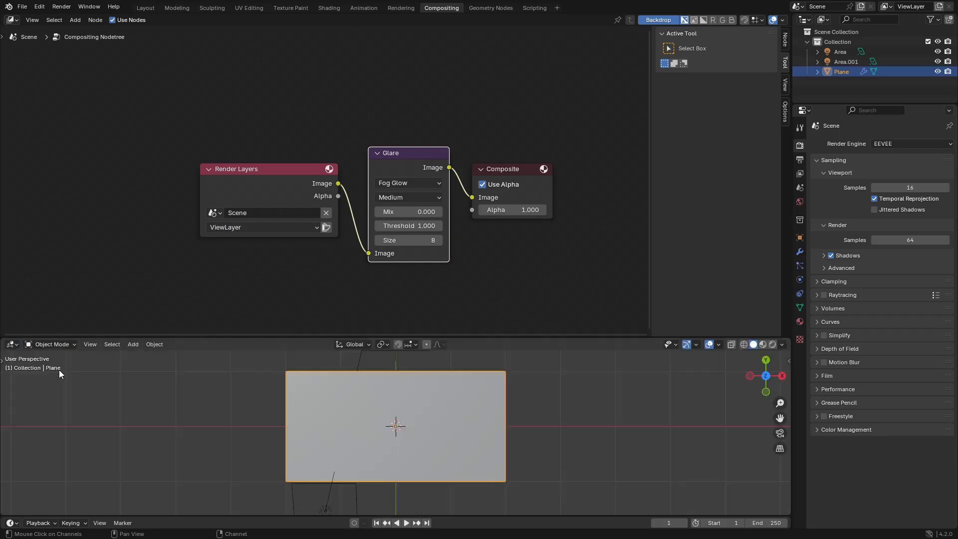
left_click(772, 344)
left_click(717, 345)
left_click(714, 346)
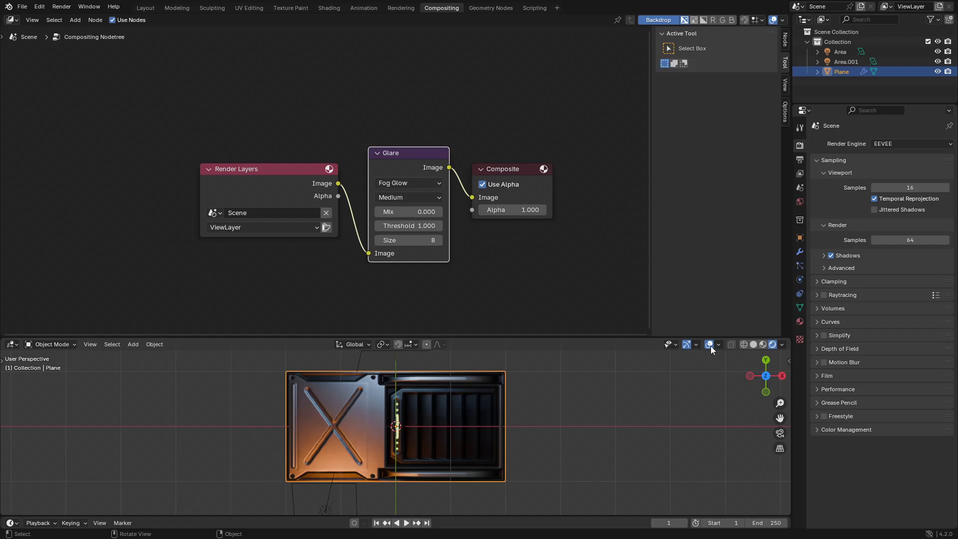
left_click(710, 345)
- Enlarge the 3D Viewport below the compositor nodes and frame the panel closely around the painted slot lights
mouse_move(516, 432)
left_mouse_down()
mouse_move(496, 381)
mouse_move(434, 439)
mouse_move(467, 441)
mouse_move(489, 401)
mouse_move(498, 427)
left_mouse_up()
scroll(434, 439, "up", 4)
scroll(498, 427, "down", 4)
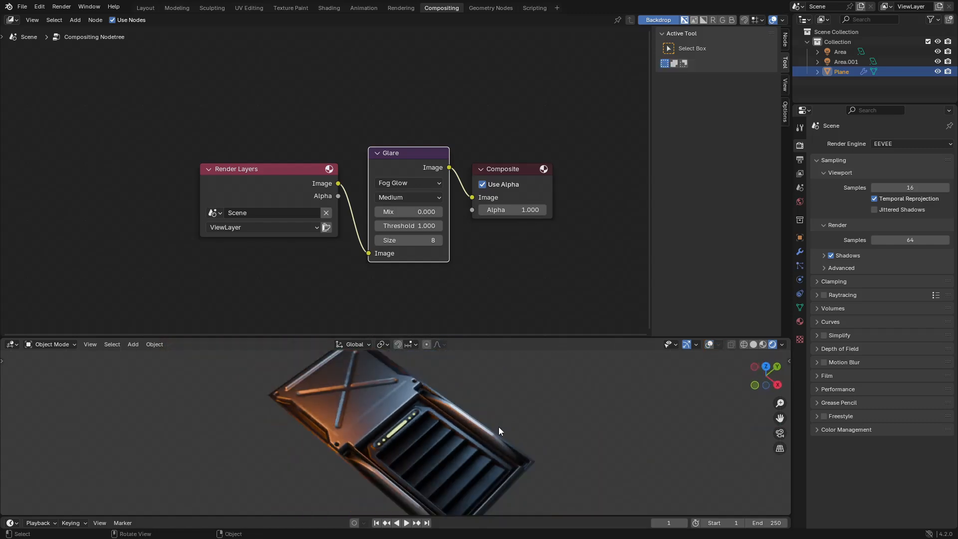
left_click_drag(497, 337, 419, 109)
scroll(469, 370, "up", 5)
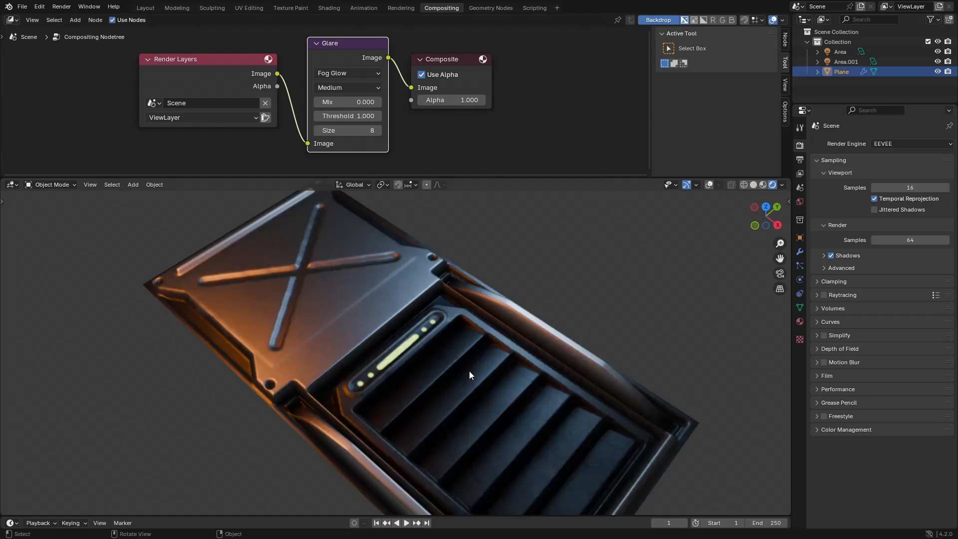
left_click_drag(439, 361, 443, 364)
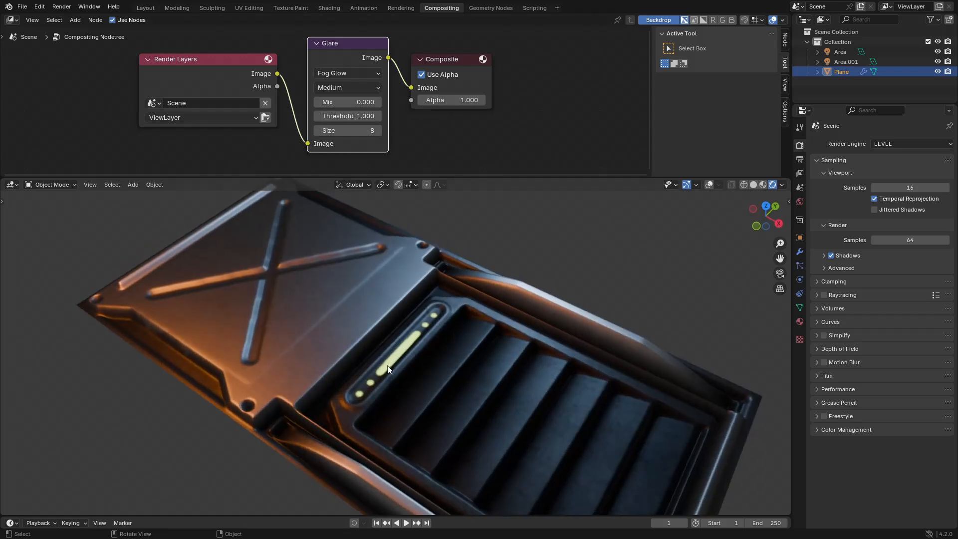
- Raise the Emission Strength of Material.001 to 19.5 in the material properties
left_click(799, 321)
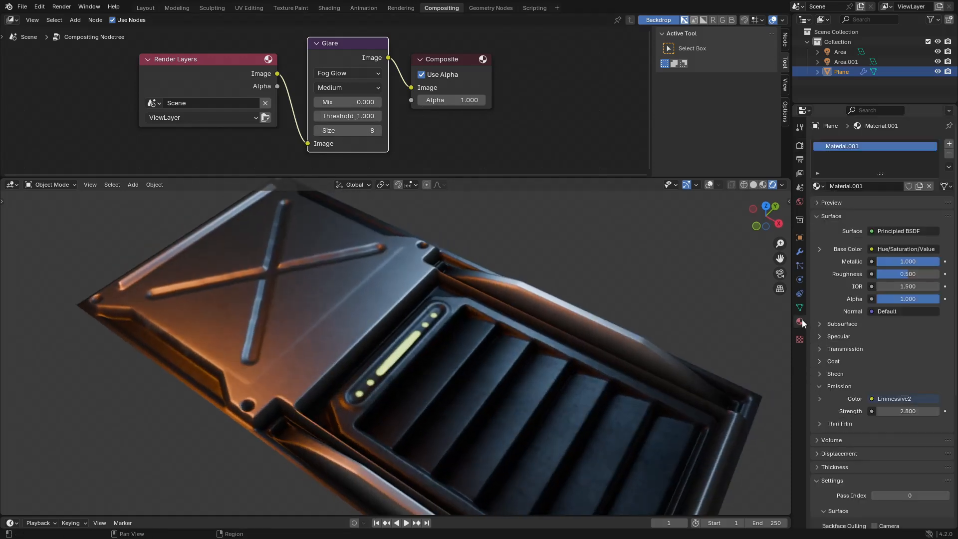
scroll(838, 391, "down", 1)
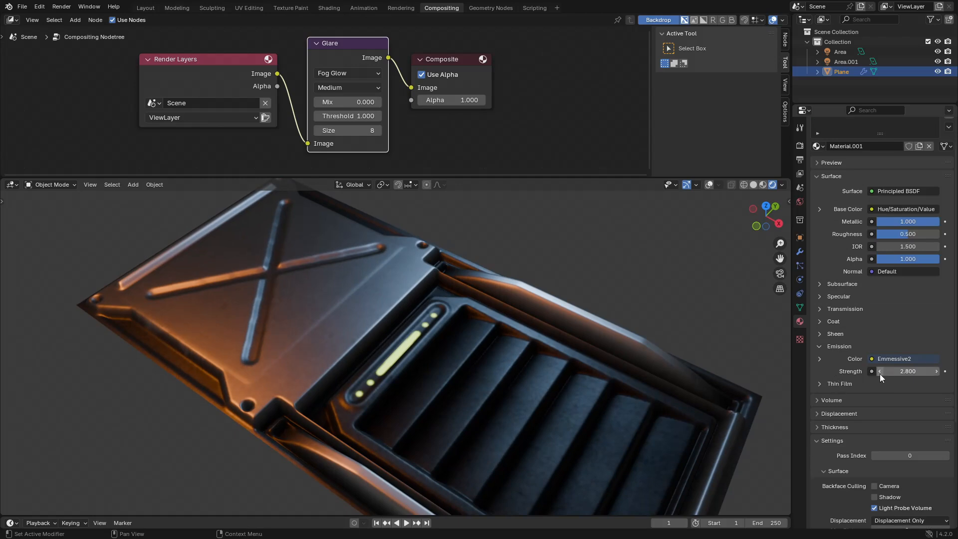
mouse_move(879, 373)
left_mouse_down()
mouse_move(938, 374)
mouse_move(895, 373)
left_mouse_up()
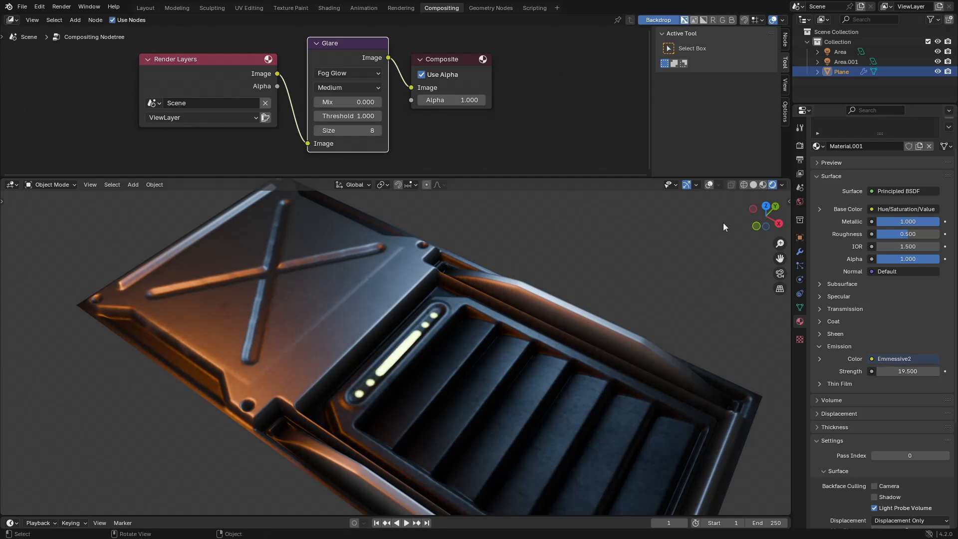
- Set the viewport compositor to Always and reduce the material's Emission Strength to 13.1
left_click(782, 186)
left_click(817, 337)
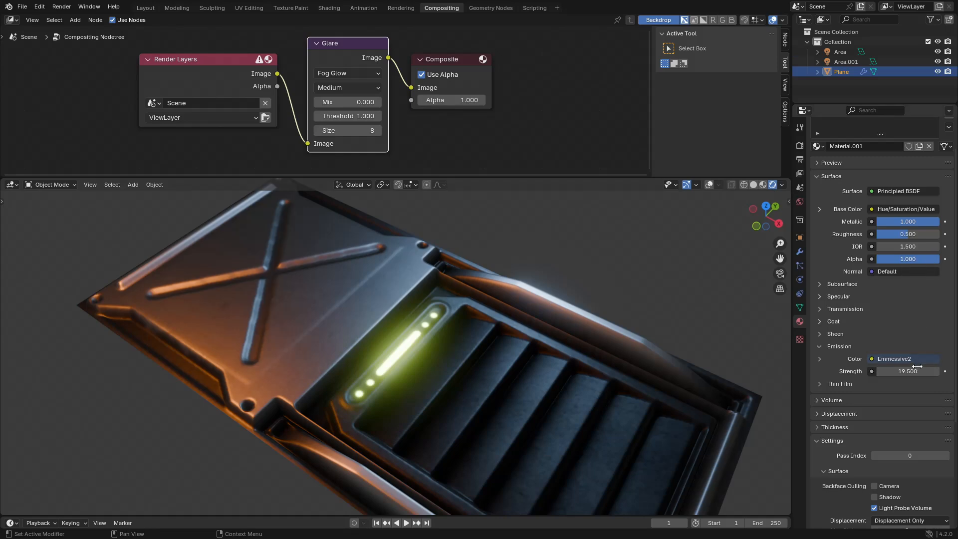
left_click_drag(917, 371, 909, 371)
left_click_drag(476, 315, 425, 321)
key("Tab")
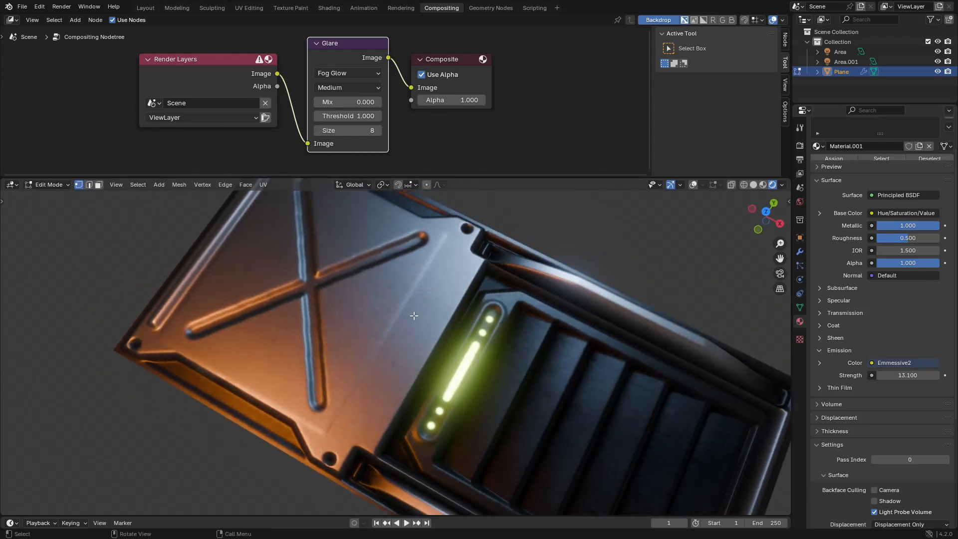
key("Tab")
key("ctrl+Tab")
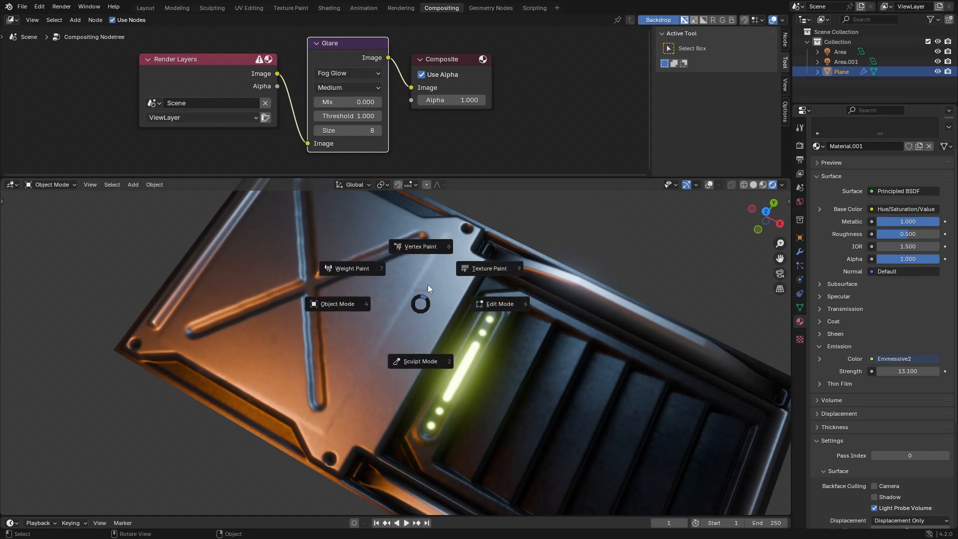
left_click(422, 255)
left_click(402, 185)
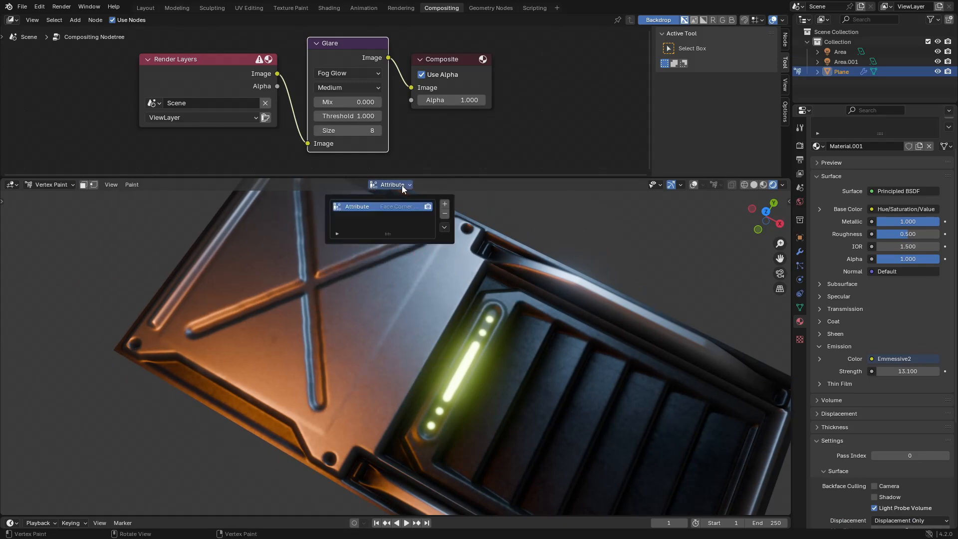
left_click(402, 185)
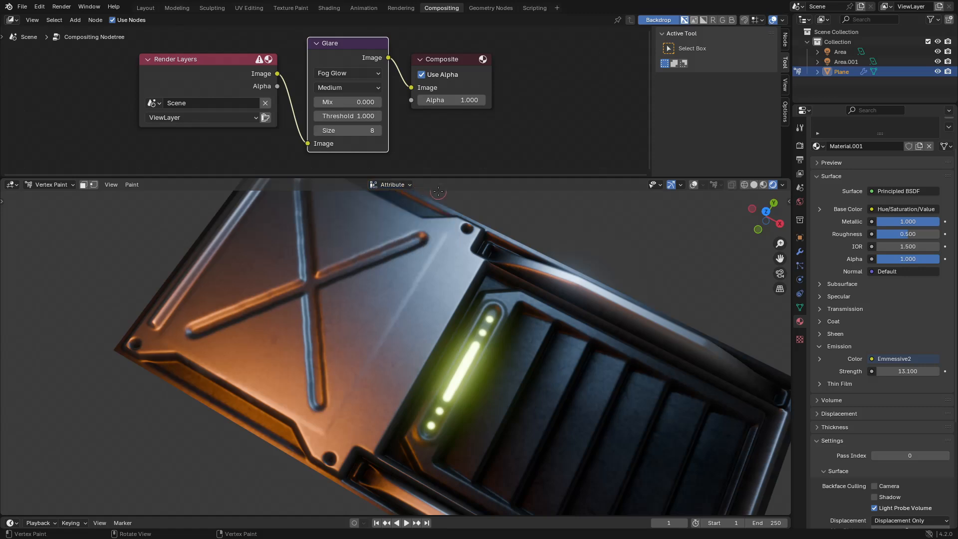
right_click(319, 187)
- Enlarge the viewport slightly, switch the plane to Texture Paint mode and check that Emmessive2 is the canvas
left_click_drag(512, 177, 512, 165)
key("ctrl+Tab")
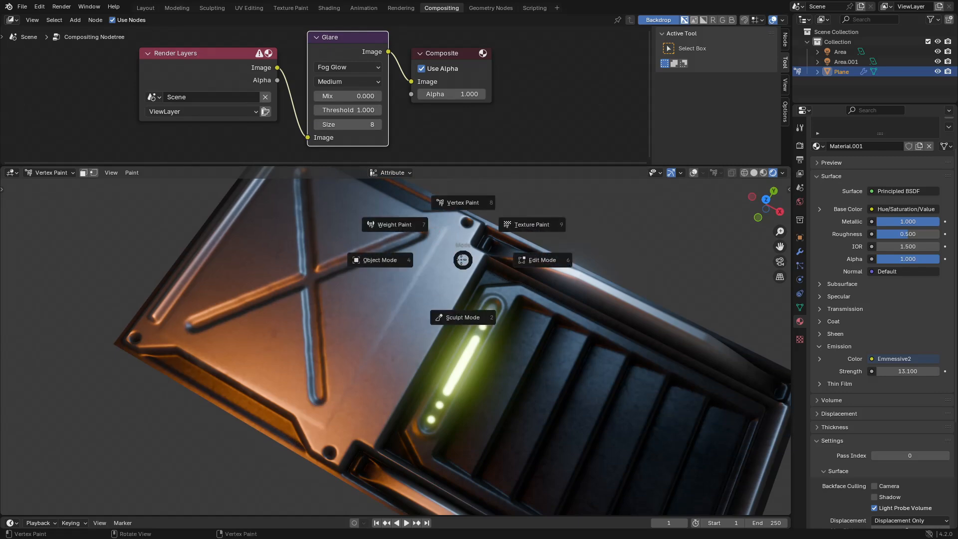
left_click(529, 225)
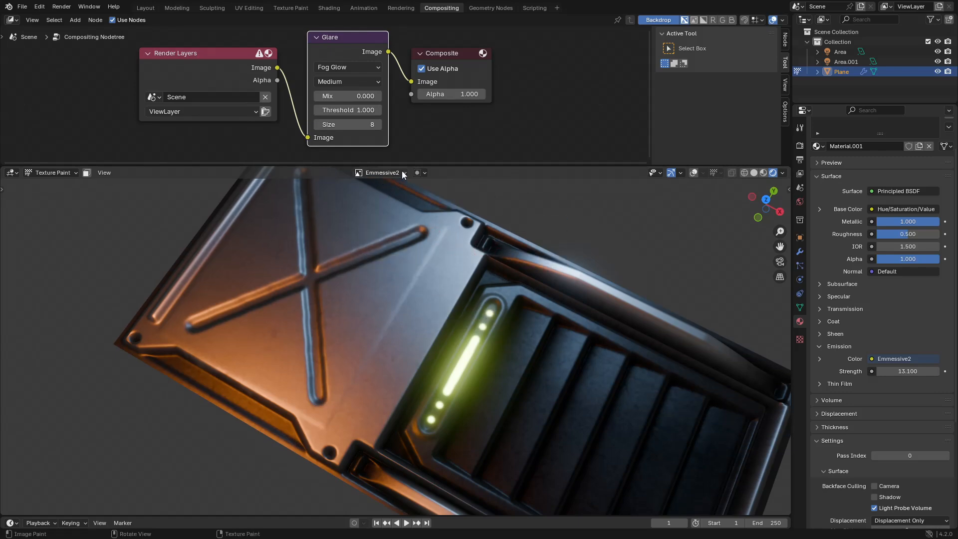
left_click(398, 172)
left_click(397, 173)
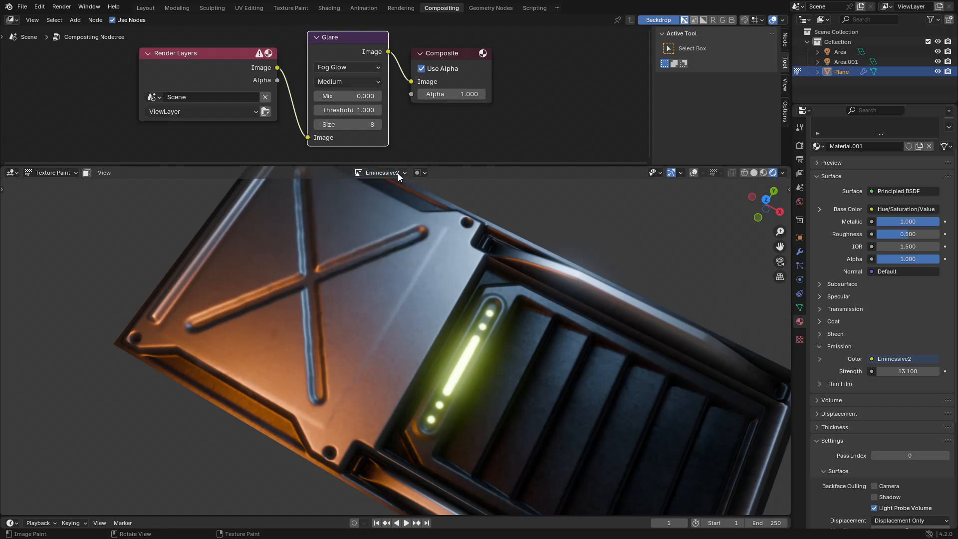
right_click(374, 319)
left_click_drag(277, 318, 436, 385)
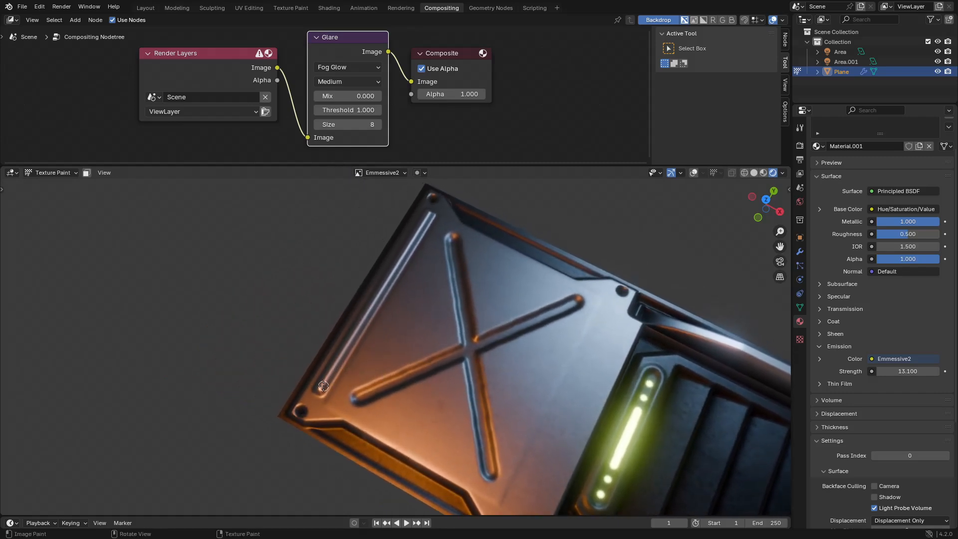
- Try to paint a straight glowing line along the long groove beside the X-shaped ribs, and undo the stroke
left_click_drag(322, 387, 430, 218)
scroll(439, 259, "down", 2)
mouse_move(614, 411)
left_mouse_down()
mouse_move(601, 370)
mouse_move(530, 304)
mouse_move(484, 322)
mouse_move(389, 236)
left_mouse_up()
key("ctrl+z")
scroll(494, 360, "up", 2)
left_click_drag(548, 362, 467, 378)
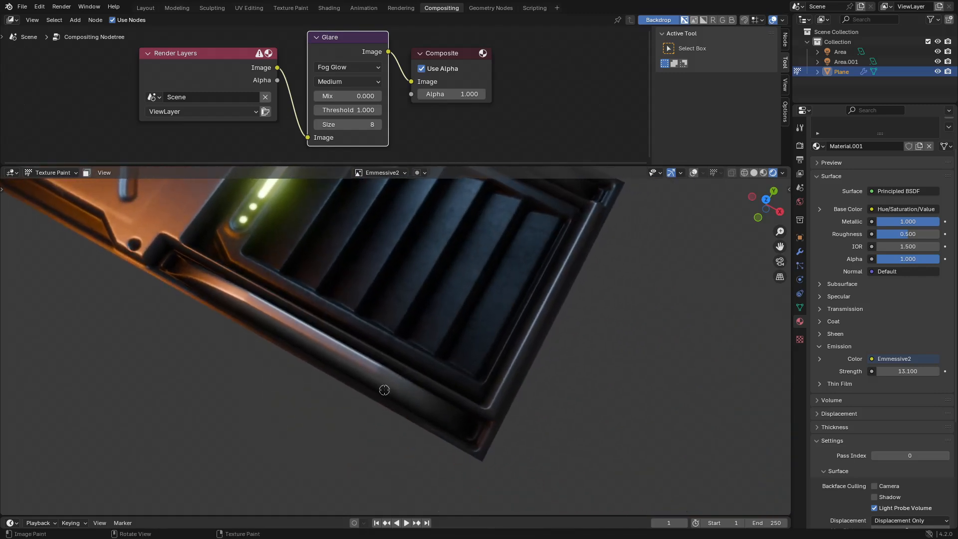
- Try to paint a short glowing strip on the long side rail beside the louvred section, and undo the stroke
left_click_drag(341, 355, 373, 368)
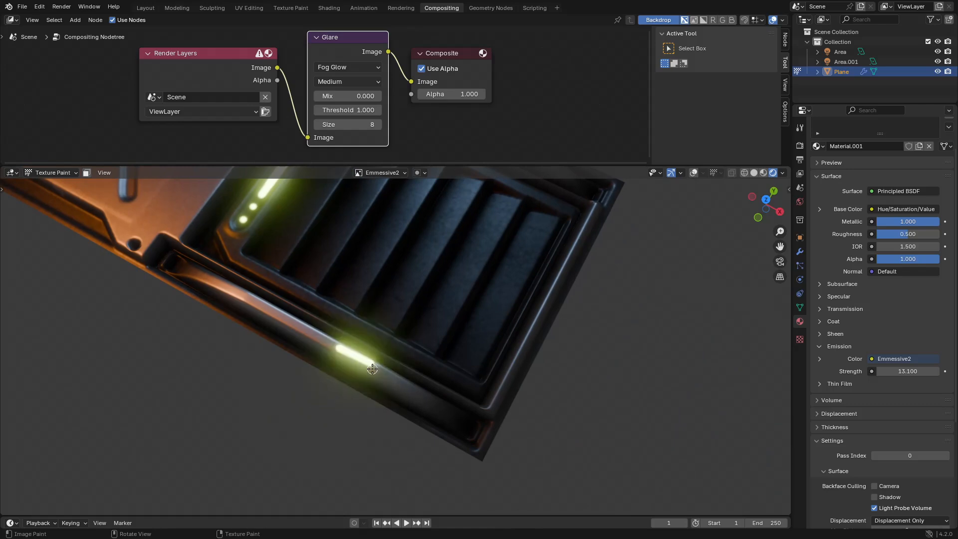
scroll(445, 331, "down", 2)
mouse_move(430, 299)
left_mouse_down()
mouse_move(478, 385)
mouse_move(511, 412)
left_mouse_up()
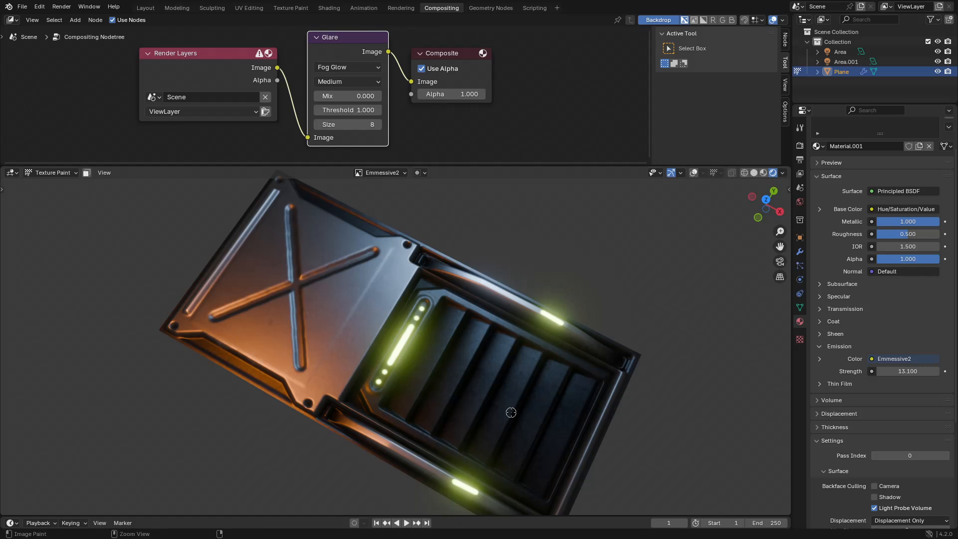
key("ctrl+z")
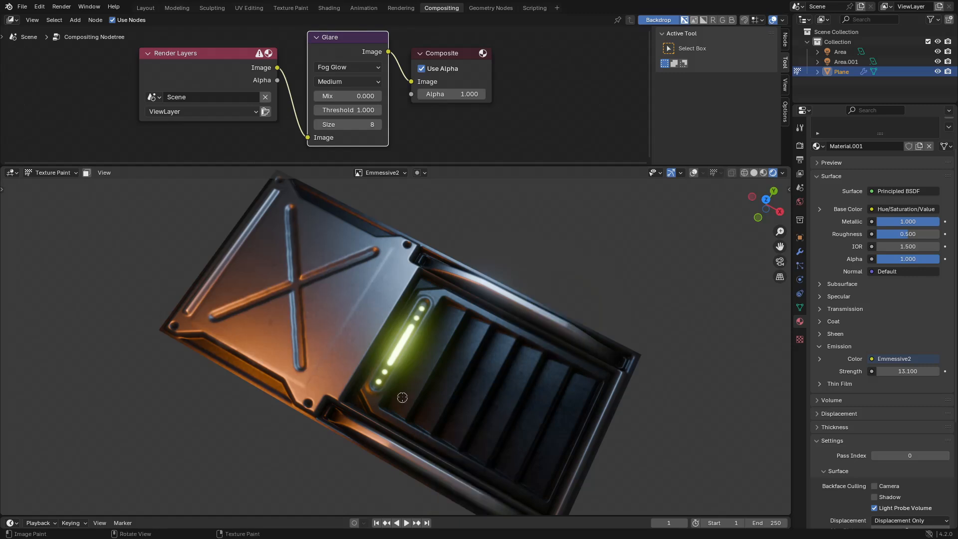
- Try to paint a straight glowing bar in the edge recess beside the X-shaped ribs, and undo the stroke
mouse_move(409, 376)
left_mouse_down()
mouse_move(512, 376)
mouse_move(436, 329)
mouse_move(471, 338)
mouse_move(450, 318)
left_mouse_up()
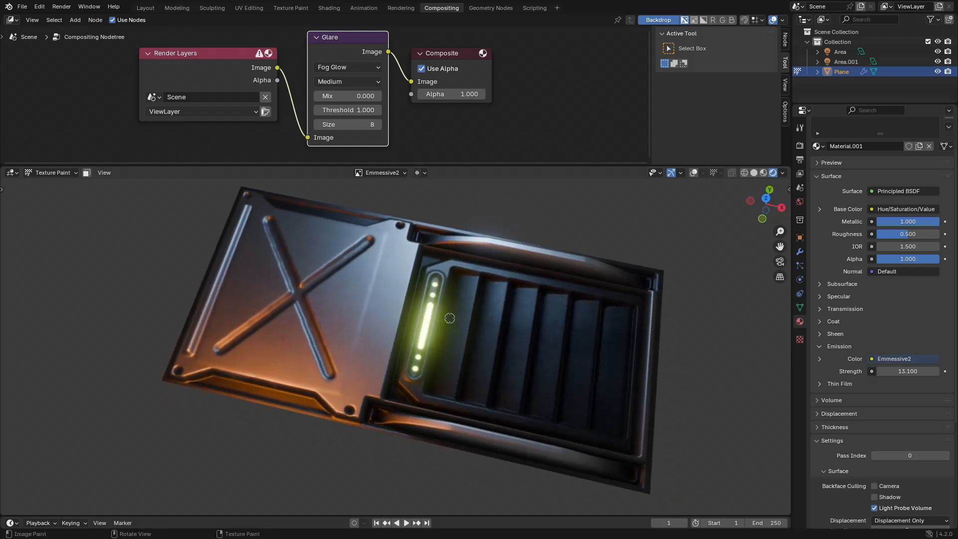
left_click_drag(398, 343, 412, 383)
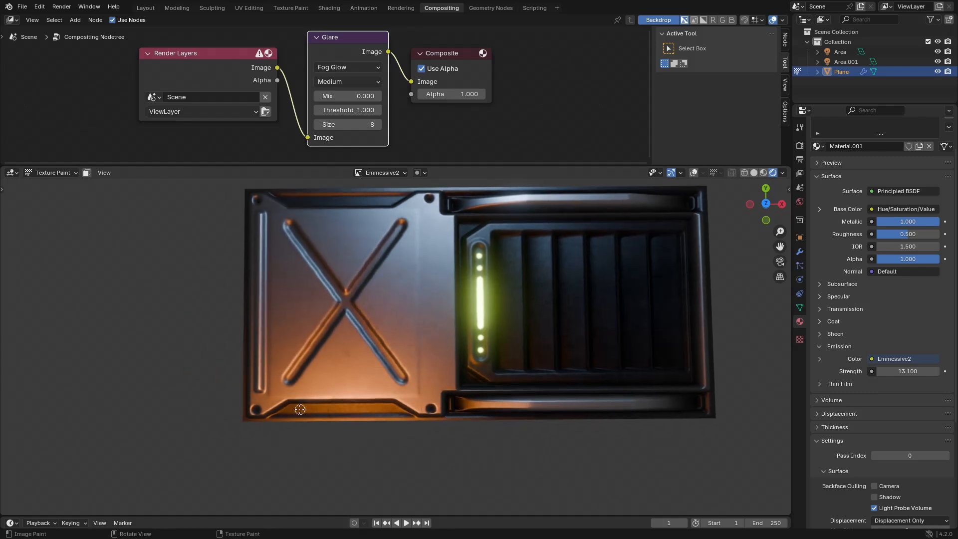
left_click_drag(296, 408, 385, 407)
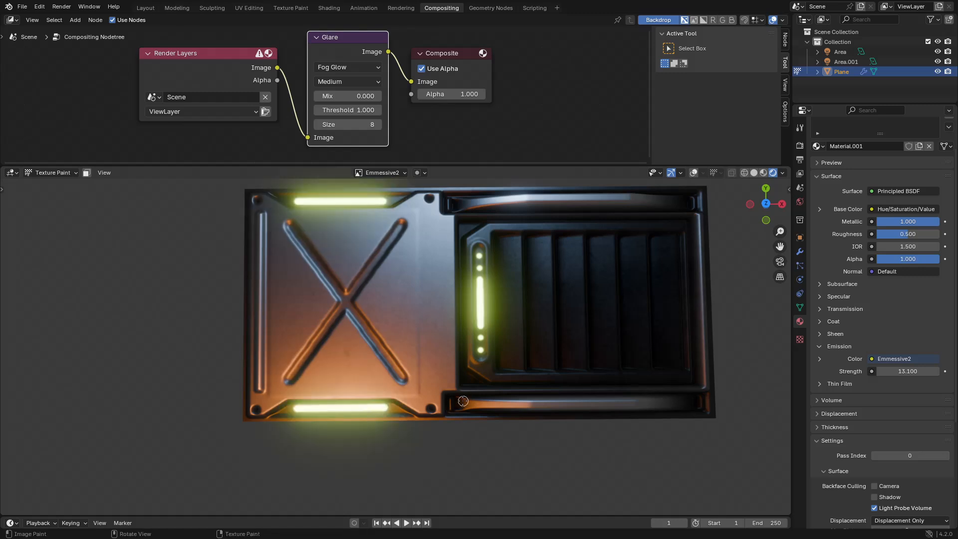
left_click_drag(570, 403, 499, 359)
key("ctrl+z")
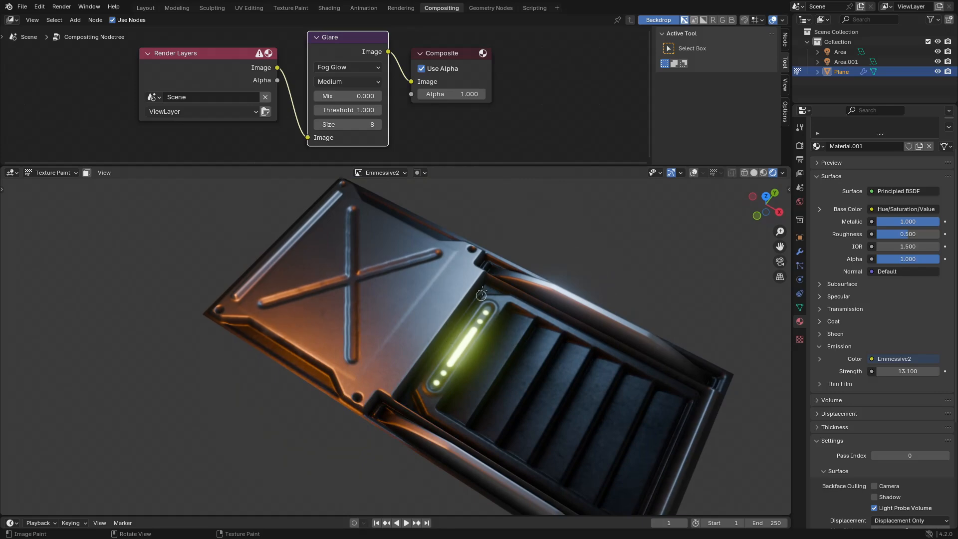
- Set the Glare node's fog glow Size to 7 and its Threshold to 4.300
scroll(438, 122, "up", 1)
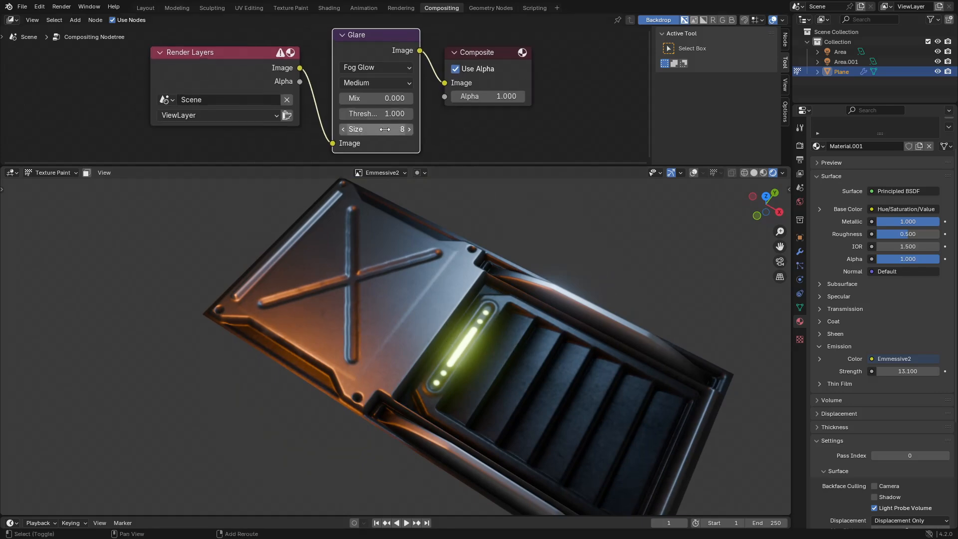
left_click_drag(385, 130, 373, 129)
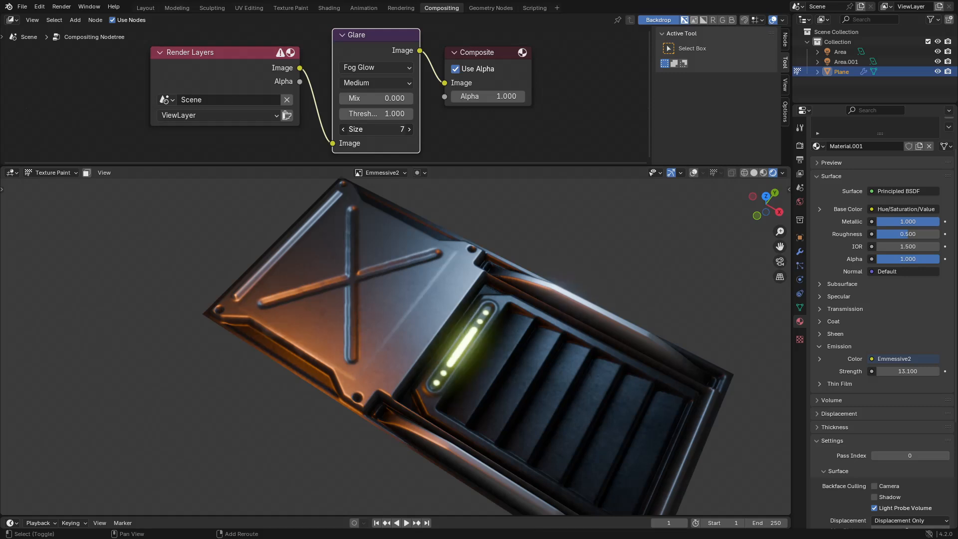
mouse_move(381, 113)
left_mouse_down()
mouse_move(429, 113)
mouse_move(387, 113)
mouse_move(429, 113)
mouse_move(383, 129)
left_mouse_up()
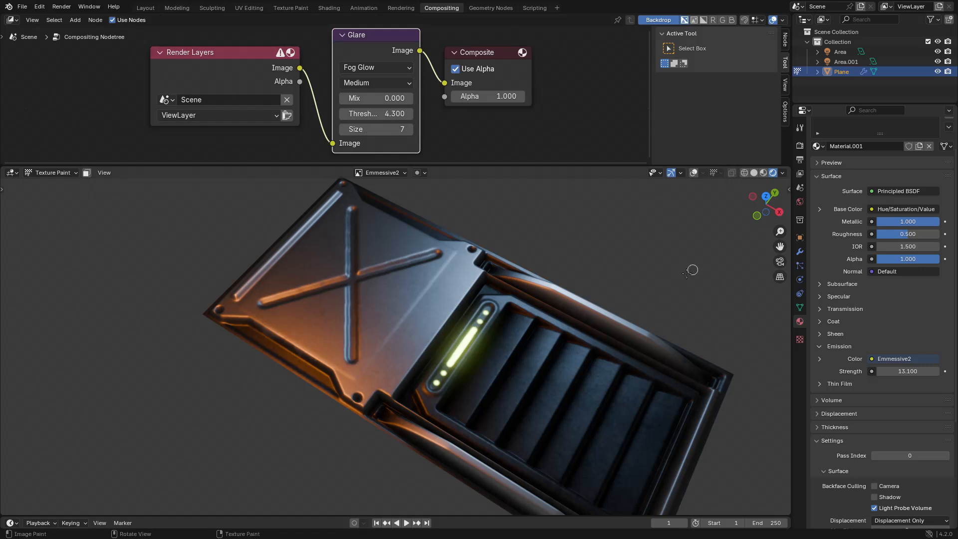
- Maximize the viewport and examine the panel's glow and surface relief from several angles and distances
left_click_drag(596, 295, 527, 283)
scroll(487, 222, "down", 2)
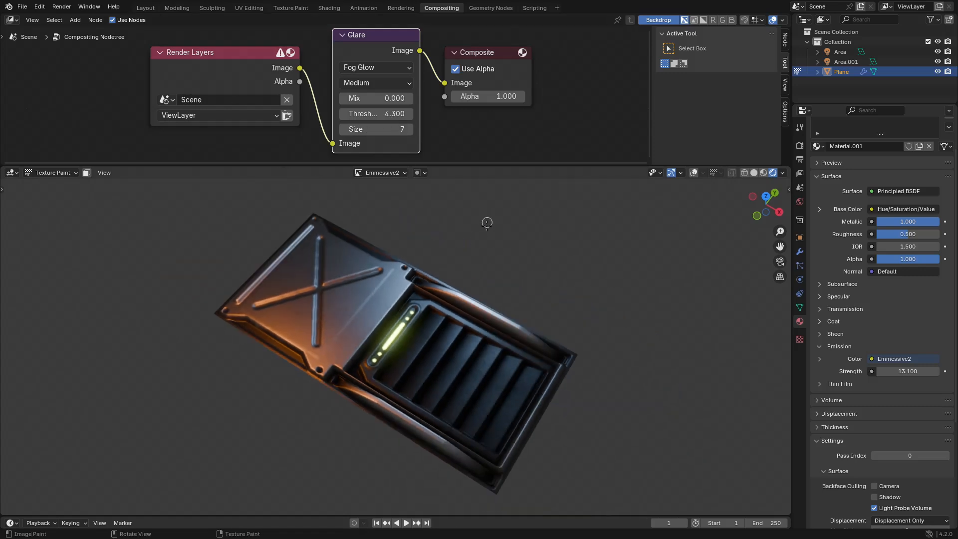
left_click_drag(463, 281, 444, 339)
key("ctrl+space")
left_click_drag(444, 339, 497, 306)
mouse_move(498, 305)
left_mouse_down()
mouse_move(404, 265)
mouse_move(507, 303)
left_mouse_up()
scroll(464, 269, "up", 5)
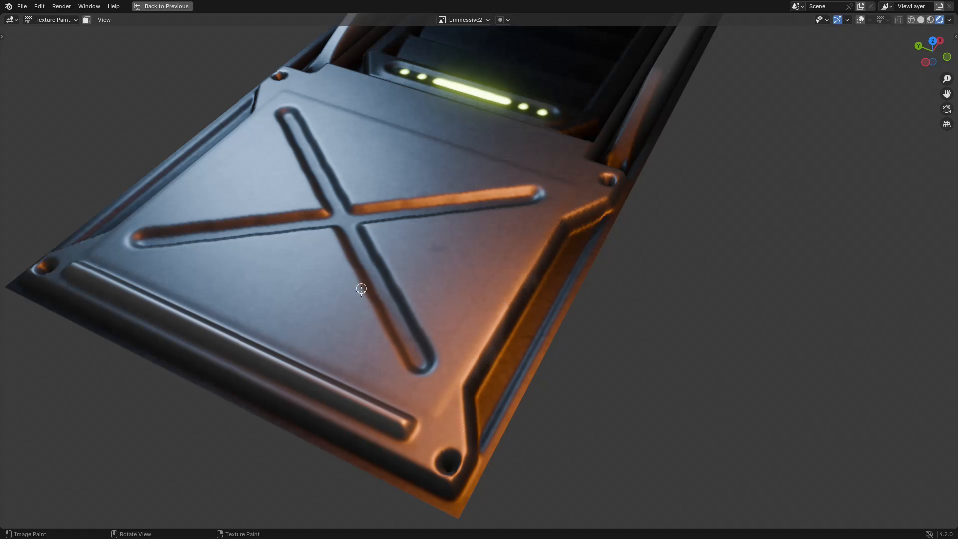
left_click_drag(470, 227, 434, 291)
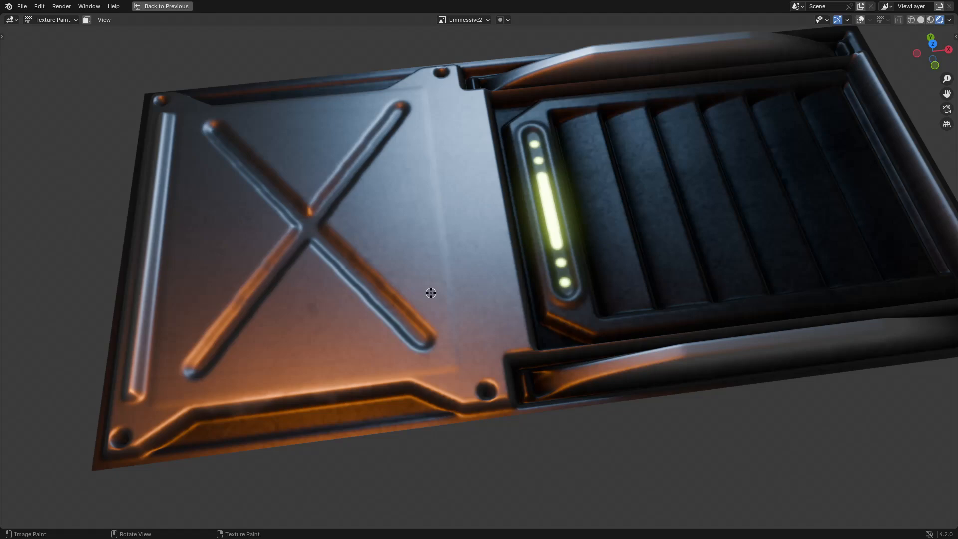
left_click_drag(486, 276, 405, 248)
scroll(469, 280, "down", 2)
left_click_drag(515, 249, 483, 232)
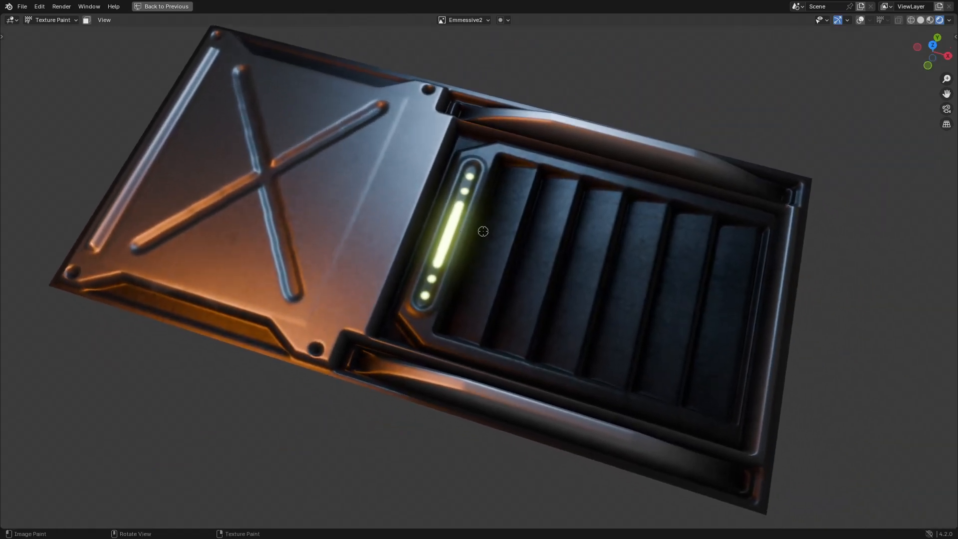
key("shift")
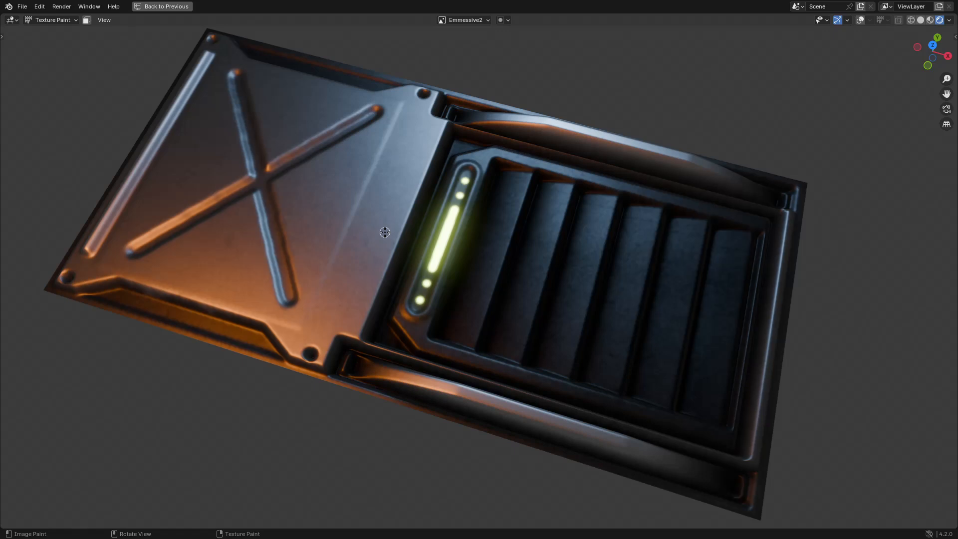
left_click_drag(400, 230, 422, 246)
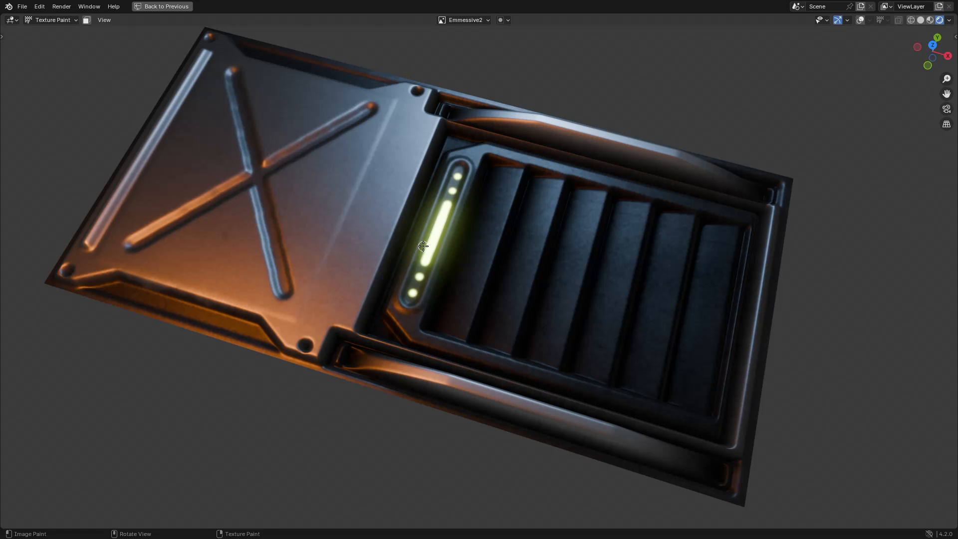
left_click_drag(439, 255, 422, 249)
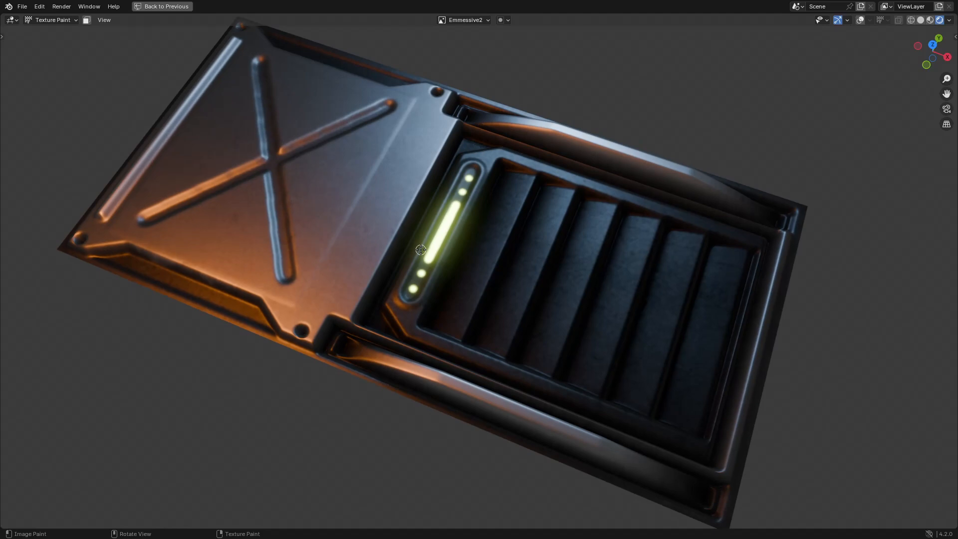
left_click_drag(422, 250, 448, 251)
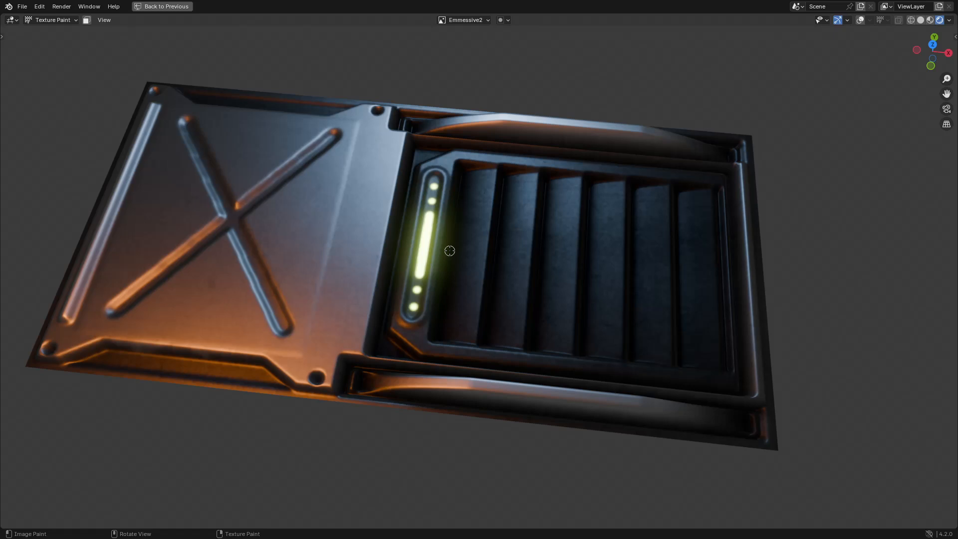
left_click_drag(442, 267, 420, 289)
left_click_drag(421, 289, 428, 295)
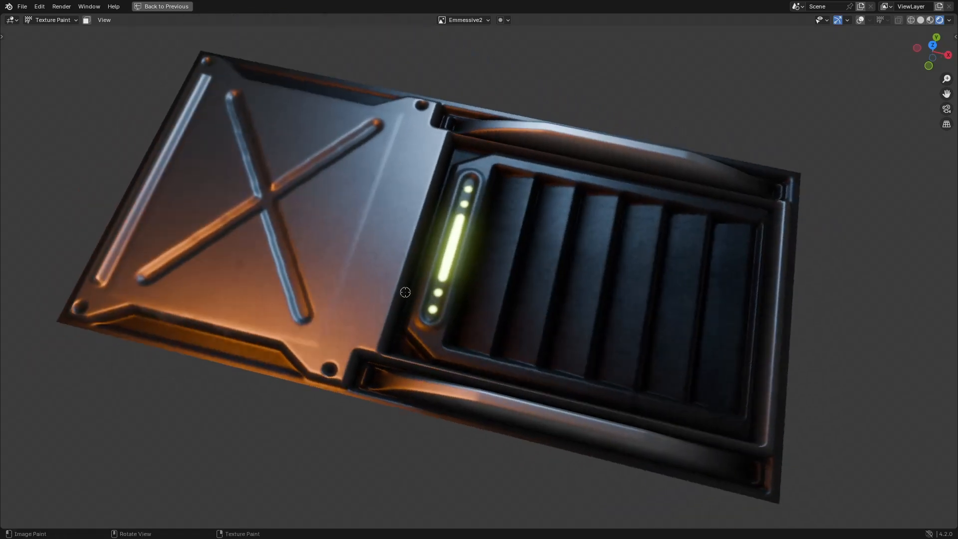
left_click_drag(370, 320, 364, 318)
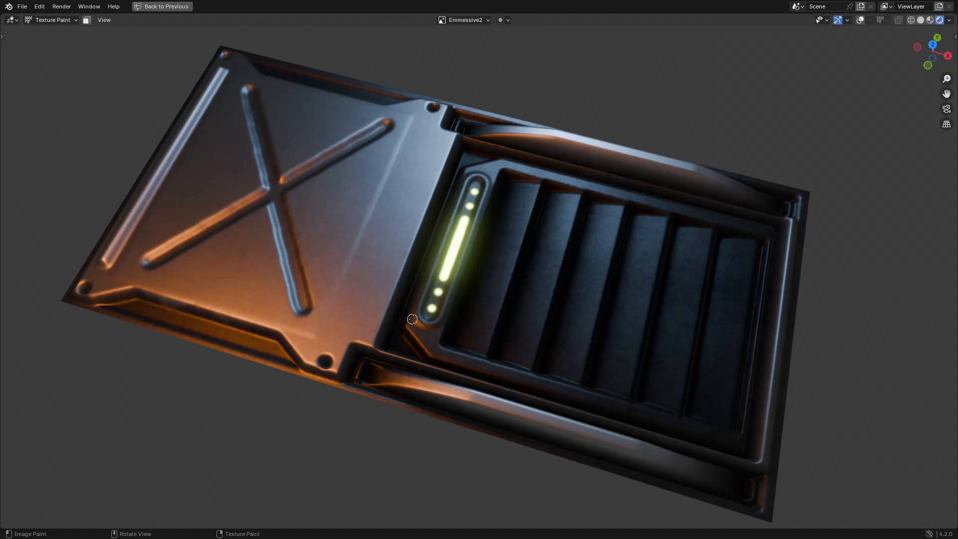
mouse_move(412, 318)
left_mouse_down()
mouse_move(373, 295)
mouse_move(408, 278)
left_mouse_up()
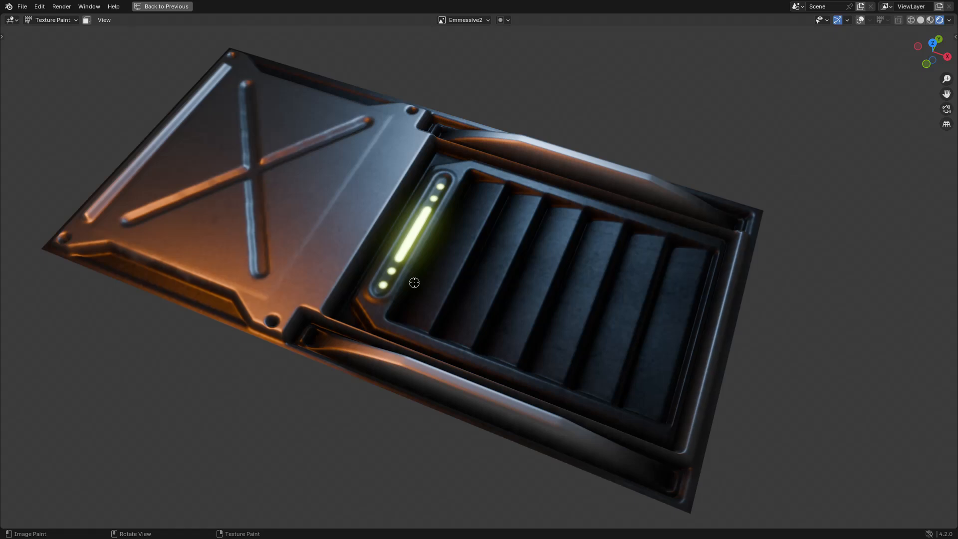
left_click_drag(456, 280, 467, 335)
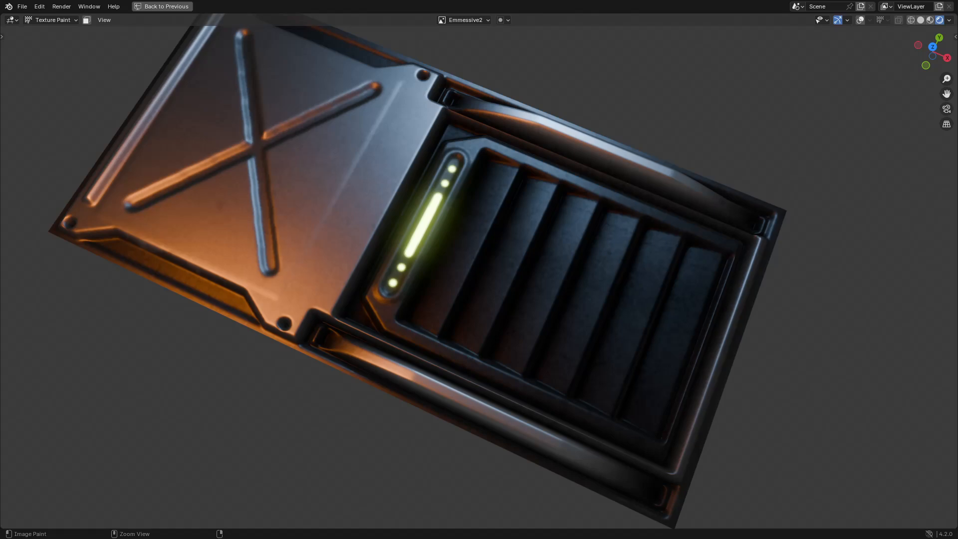
- View the Marine Command corridor reference image, put it away and examine the whole panel in comparison
left_click_drag(0, 55, 693, 51)
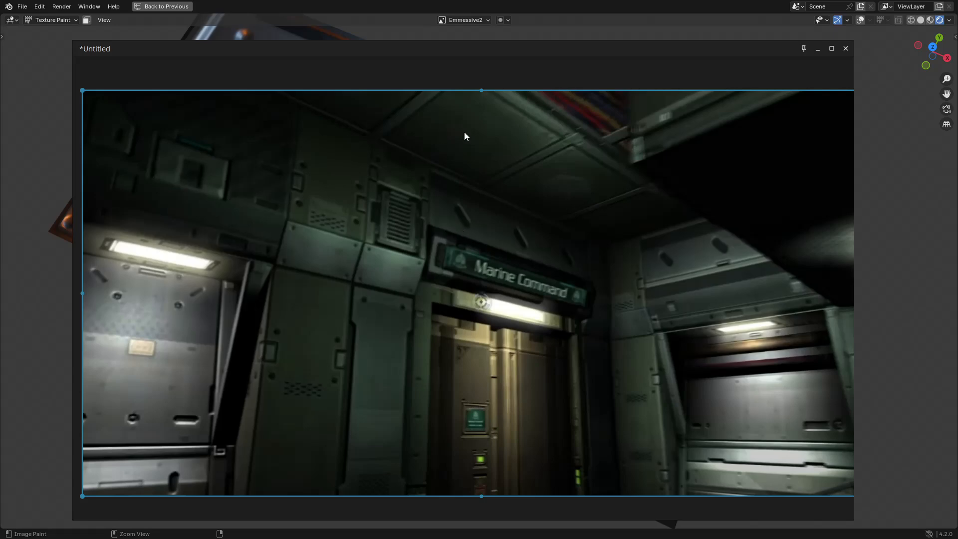
left_click_drag(597, 59, 0, 100)
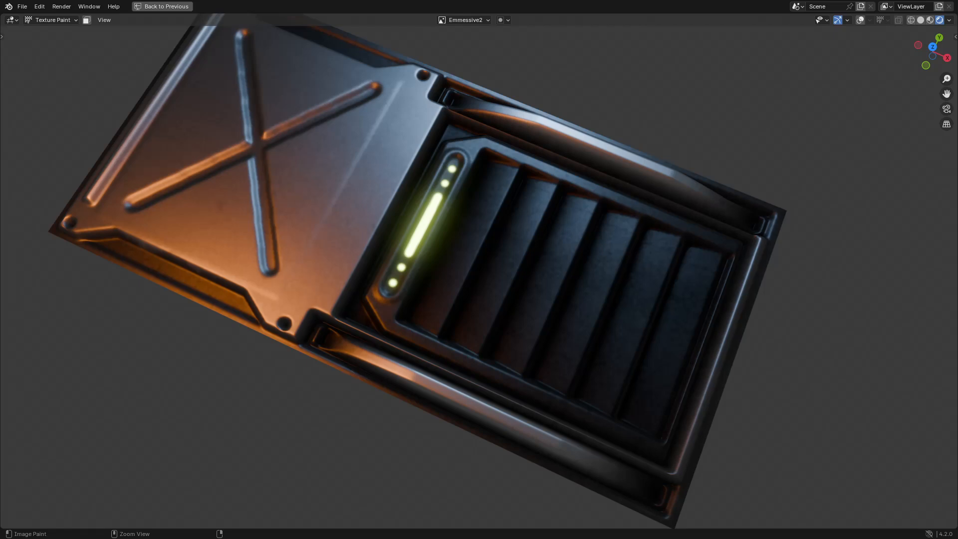
scroll(417, 336, "down", 1)
left_click_drag(417, 336, 428, 278)
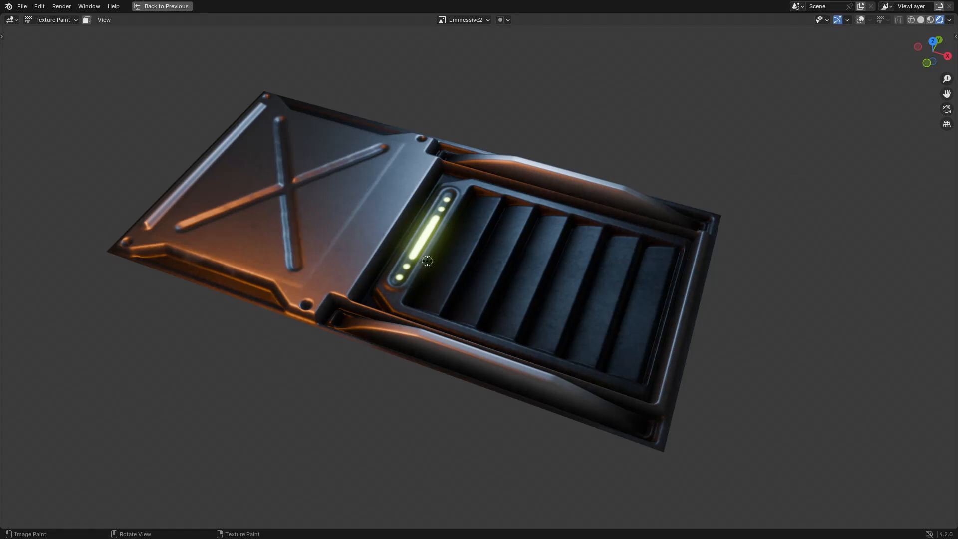
mouse_move(443, 263)
left_mouse_down()
mouse_move(437, 289)
mouse_move(449, 283)
mouse_move(440, 277)
mouse_move(434, 285)
mouse_move(504, 283)
mouse_move(431, 289)
left_mouse_up()
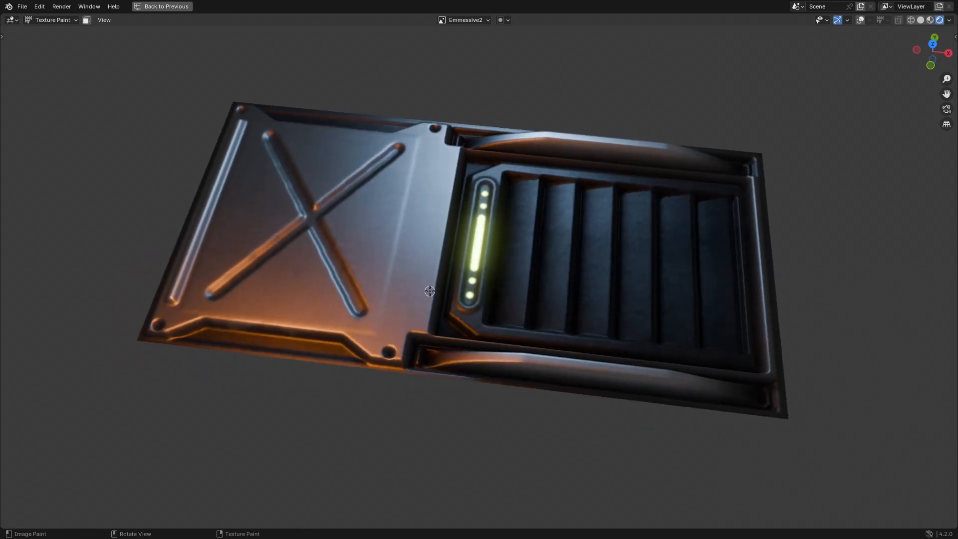